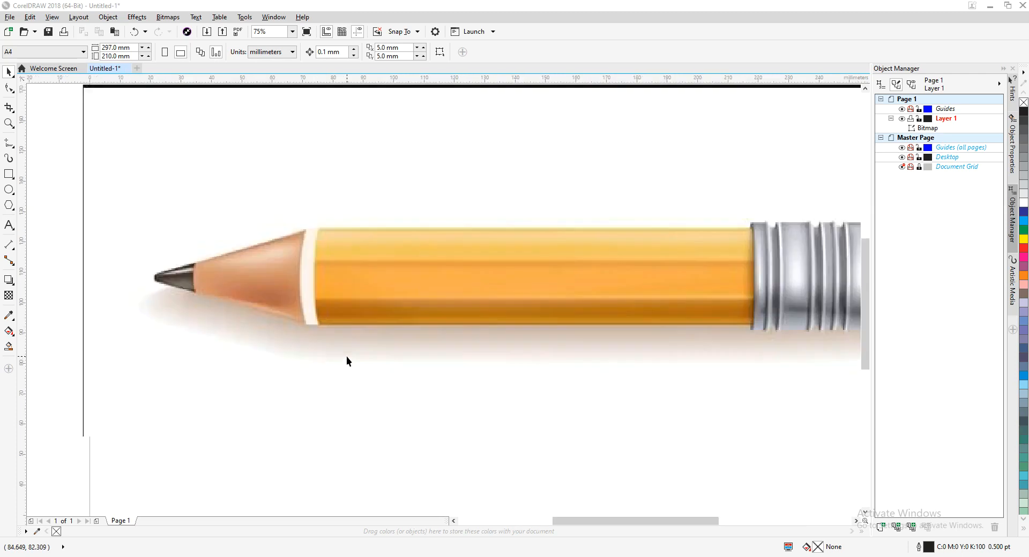
{"action": "scroll", "coordinate": [404, 356], "scroll_direction": "down", "scroll_amount": 3}
{"action": "scroll", "coordinate": [406, 355], "scroll_direction": "up", "scroll_amount": 2}
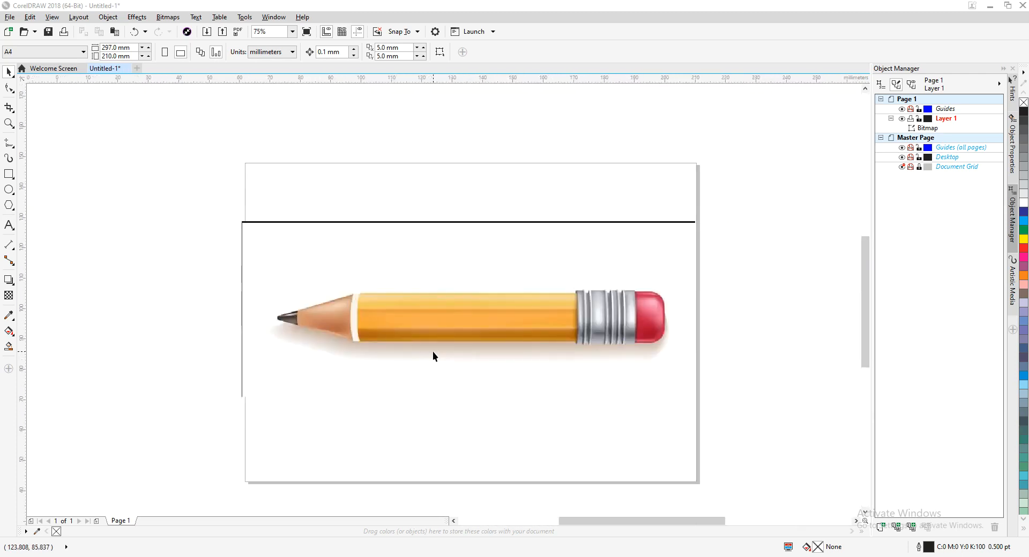
{"action": "scroll", "coordinate": [432, 352], "scroll_direction": "up", "scroll_amount": 2}
{"action": "mouse_move", "coordinate": [475, 340]}
{"action": "left_mouse_down"}
{"action": "mouse_move", "coordinate": [409, 335]}
{"action": "mouse_move", "coordinate": [387, 322]}
{"action": "left_mouse_up"}
{"action": "scroll", "coordinate": [406, 329], "scroll_direction": "down", "scroll_amount": 2}
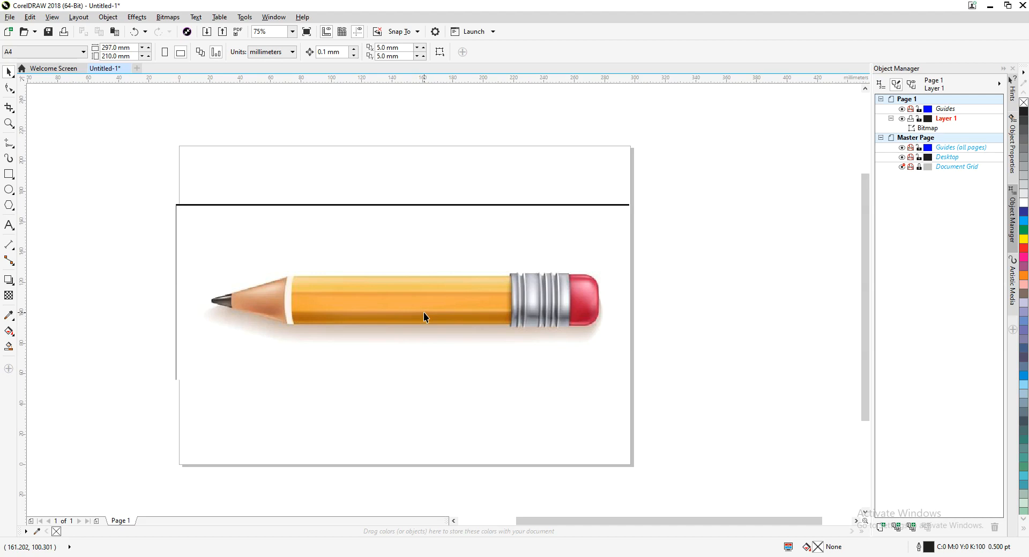
Begin a Pen tool outline at the graphite point and trace the sloped upper edge of the sharpened cone to the white band
{"action": "left_click", "coordinate": [7, 142]}
{"action": "left_click", "coordinate": [7, 142]}
{"action": "left_click", "coordinate": [10, 143]}
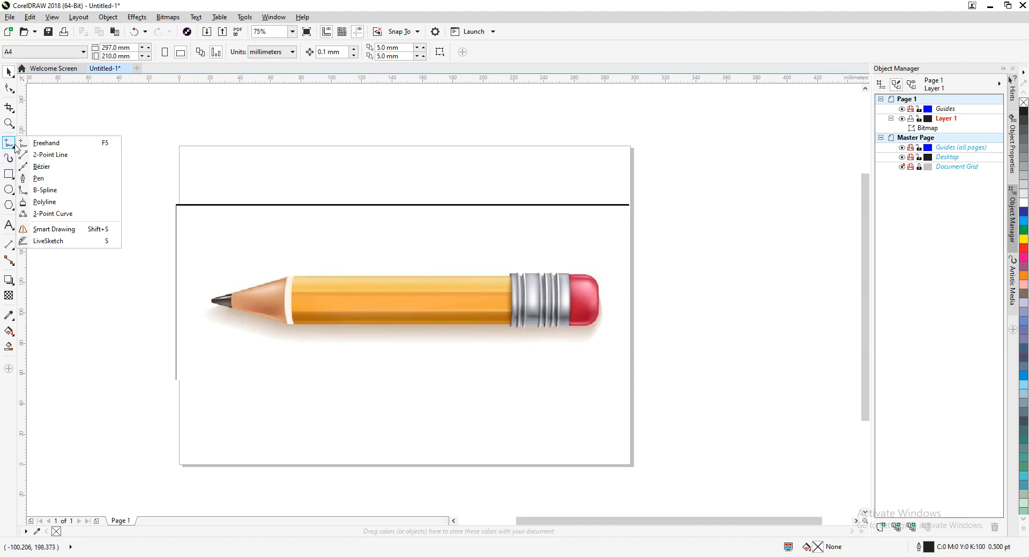
{"action": "left_click", "coordinate": [41, 179]}
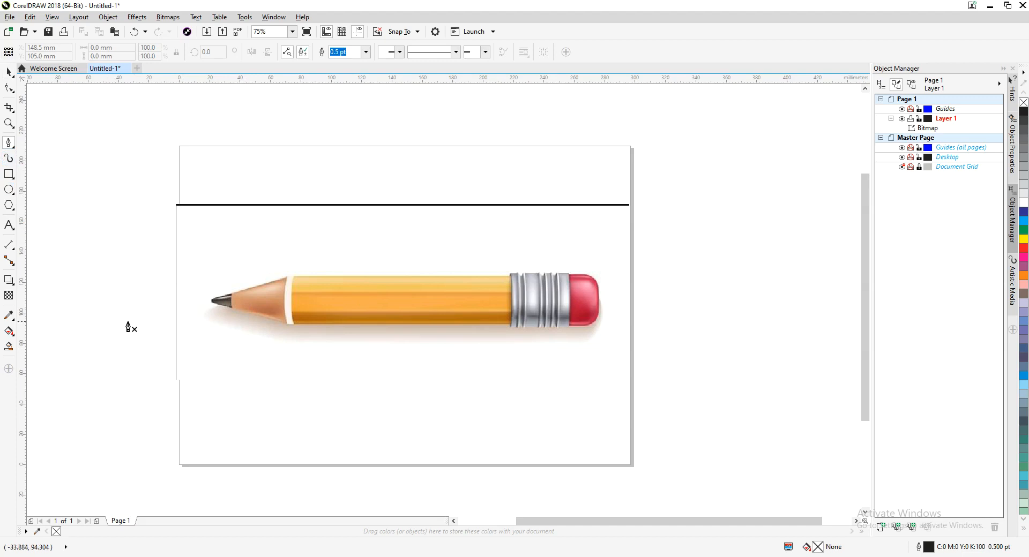
{"action": "scroll", "coordinate": [133, 328], "scroll_direction": "up", "scroll_amount": 1}
{"action": "scroll", "coordinate": [204, 340], "scroll_direction": "up", "scroll_amount": 2}
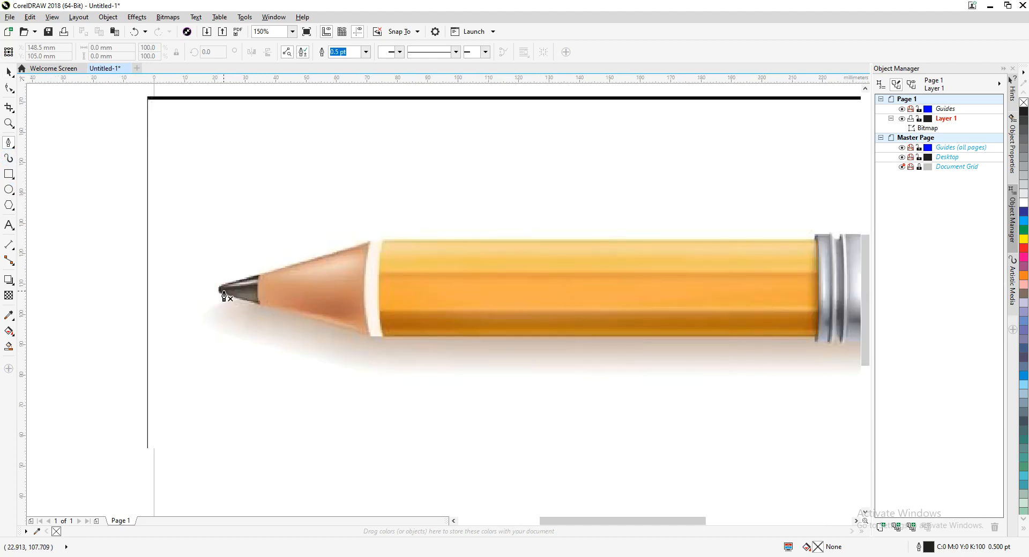
{"action": "scroll", "coordinate": [224, 293], "scroll_direction": "up", "scroll_amount": 2}
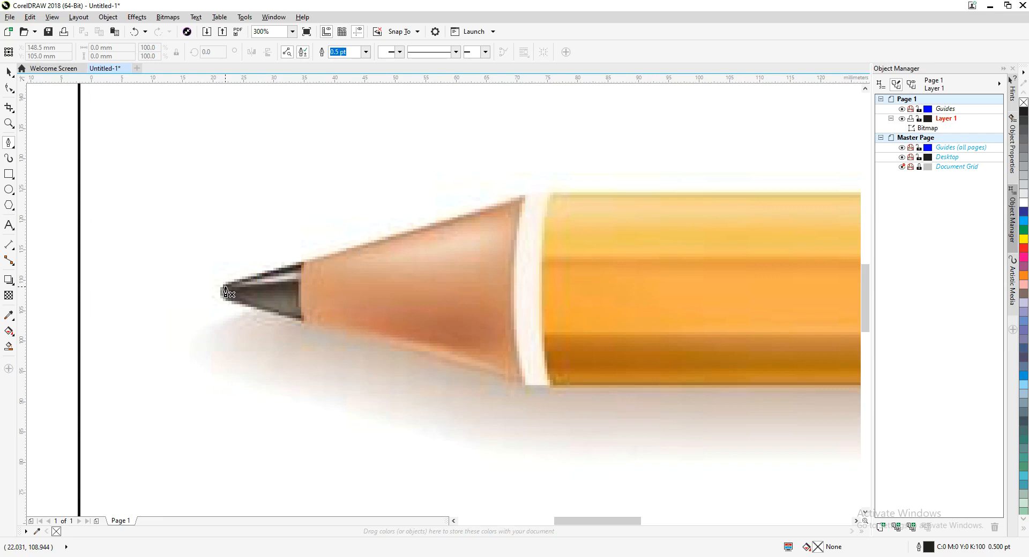
{"action": "left_click", "coordinate": [223, 285]}
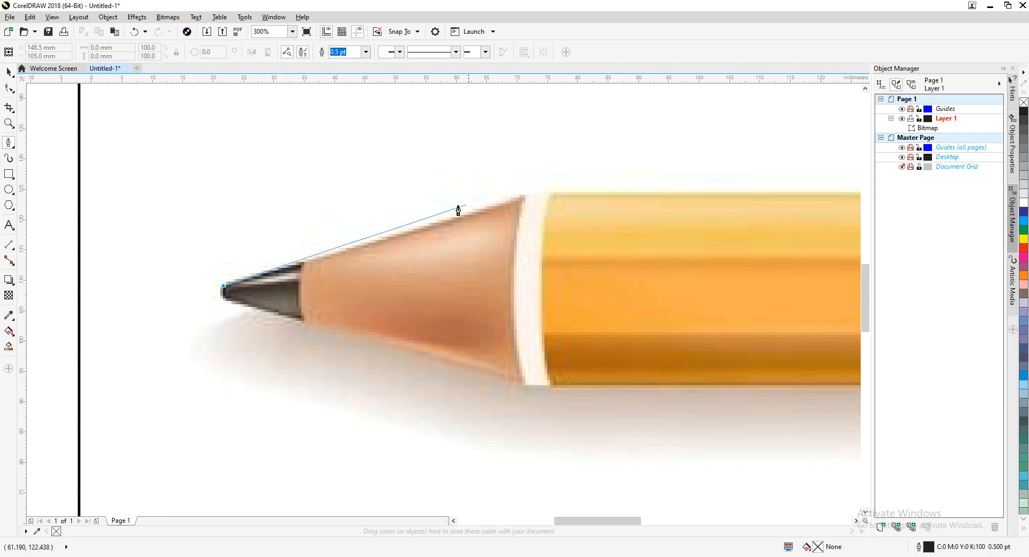
{"action": "left_click", "coordinate": [524, 199]}
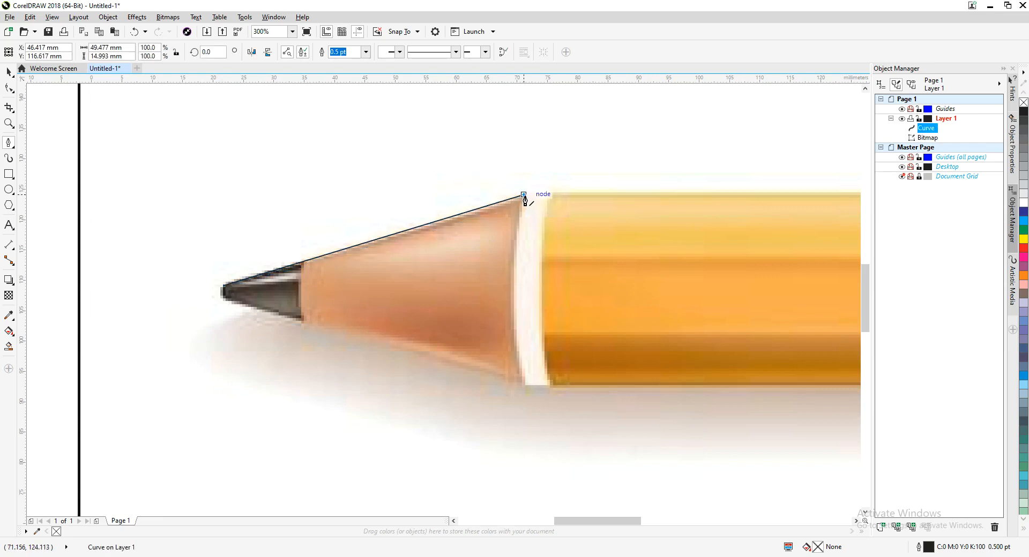
Continue the outline with straight segments along the pencil body's upper edge and over the top of the metal ferrule to the eraser
{"action": "scroll", "coordinate": [525, 198], "scroll_direction": "down", "scroll_amount": 2}
{"action": "scroll", "coordinate": [375, 193], "scroll_direction": "right", "scroll_amount": 3}
{"action": "scroll", "coordinate": [429, 195], "scroll_direction": "up", "scroll_amount": 3}
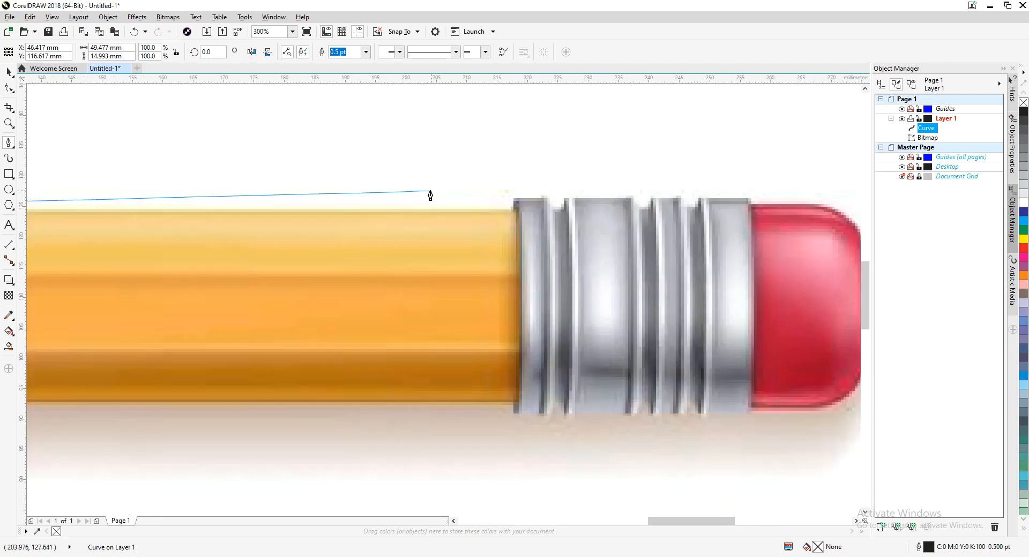
{"action": "left_click", "coordinate": [470, 207]}
{"action": "left_click", "coordinate": [470, 196]}
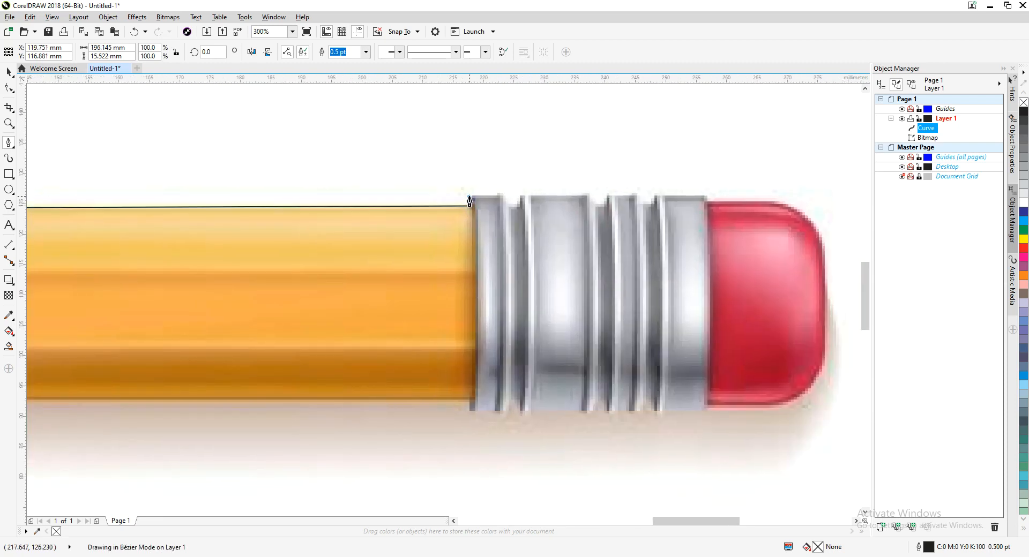
{"action": "left_click", "coordinate": [500, 196]}
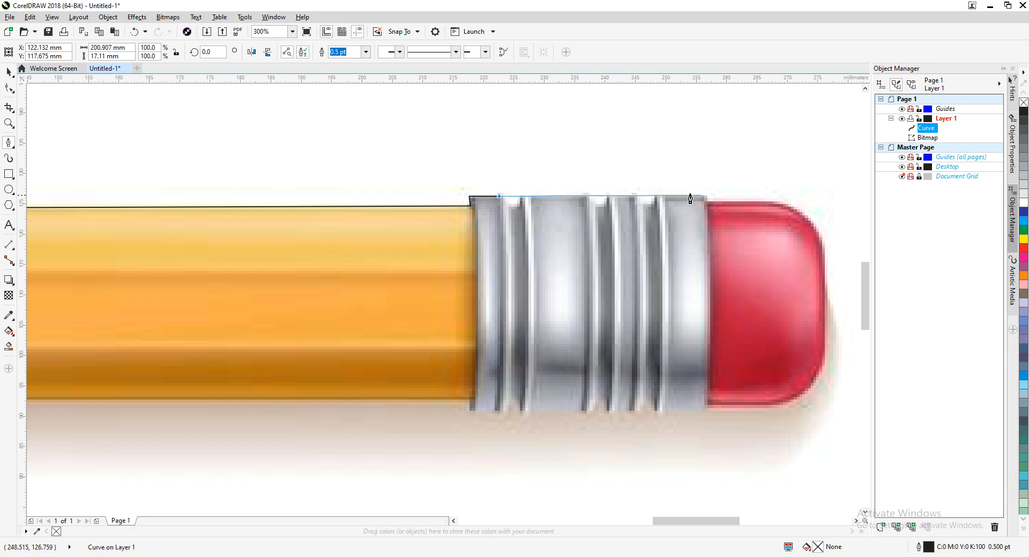
{"action": "left_click", "coordinate": [706, 195]}
{"action": "left_click", "coordinate": [706, 202]}
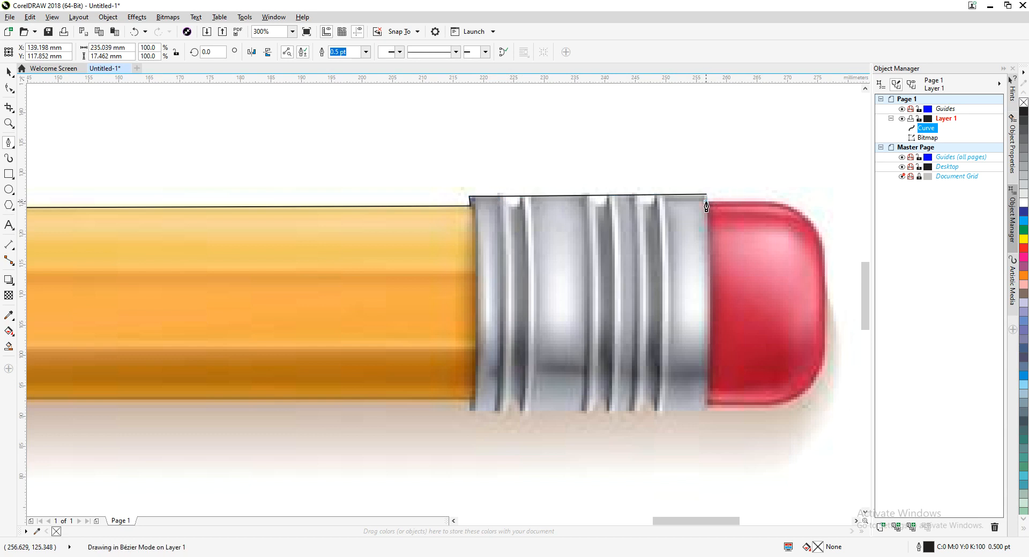
Trace the eraser's upper edge and rounded end with curved segments, ending in a corner node on its lower edge
{"action": "left_click", "coordinate": [772, 203]}
{"action": "left_click_drag", "start_coordinate": [802, 215], "coordinate": [603, 195]}
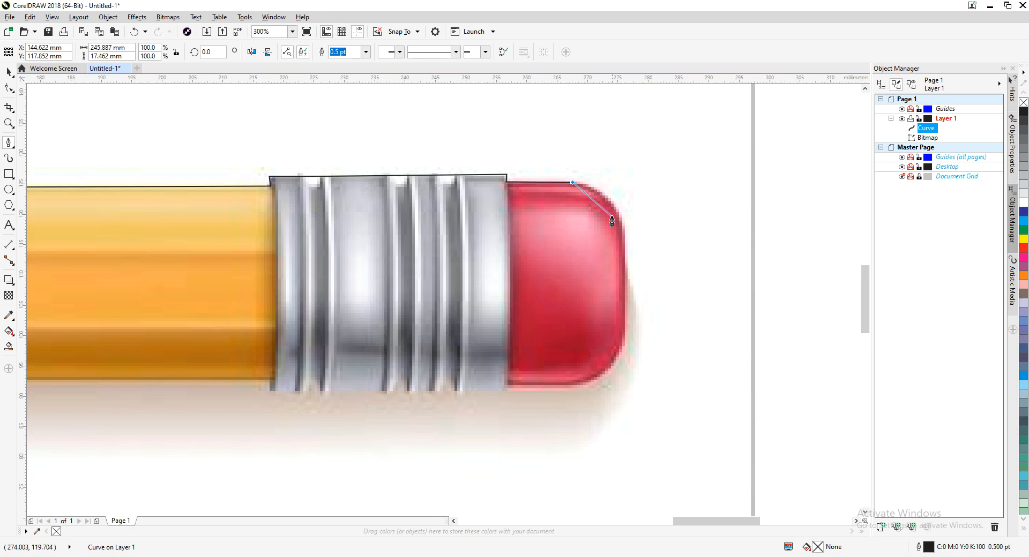
{"action": "mouse_move", "coordinate": [623, 249]}
{"action": "left_mouse_down"}
{"action": "mouse_move", "coordinate": [631, 310]}
{"action": "mouse_move", "coordinate": [619, 316]}
{"action": "left_mouse_up"}
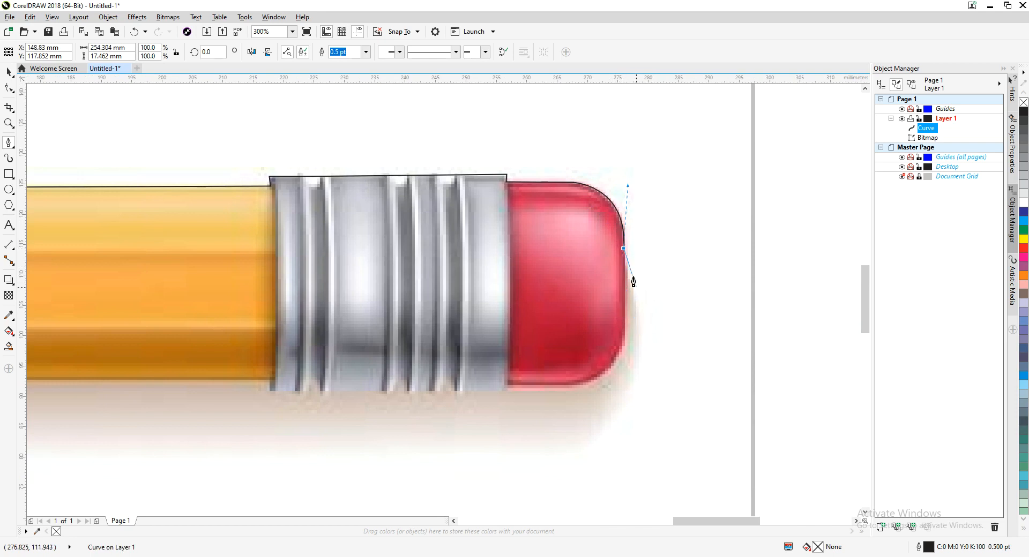
{"action": "left_click", "coordinate": [623, 340]}
{"action": "left_click_drag", "start_coordinate": [569, 387], "coordinate": [523, 390]}
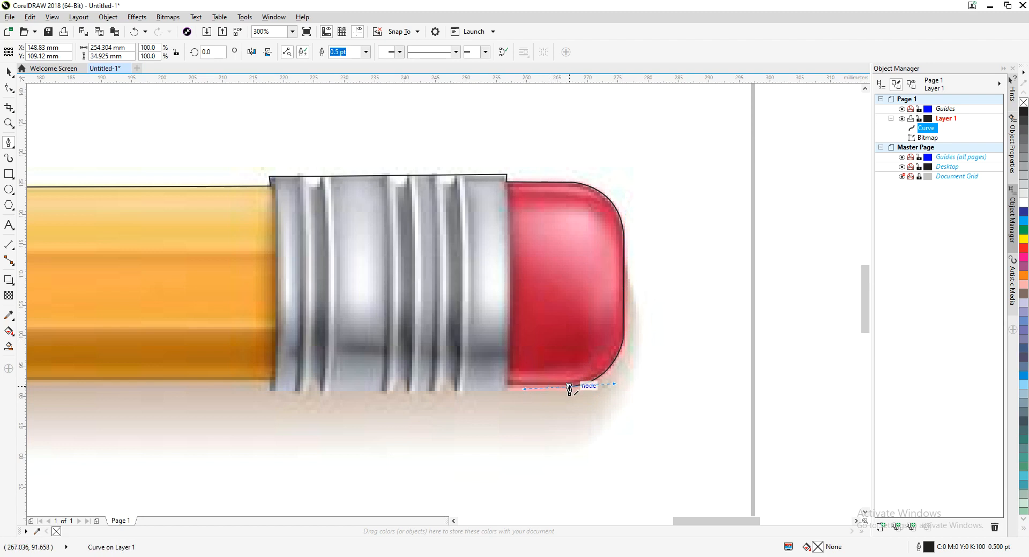
{"action": "left_click", "coordinate": [568, 387]}
Trace the eraser's lower edge and step the outline around the underside of the ferrule to the body's lower corner
{"action": "left_click", "coordinate": [508, 386]}
{"action": "left_click", "coordinate": [506, 393]}
{"action": "key", "text": "ctrl+z"}
{"action": "left_click", "coordinate": [508, 394]}
{"action": "left_click", "coordinate": [273, 393]}
{"action": "left_click", "coordinate": [273, 380]}
Extend the outline straight along the pencil body's lower edge to the lower corner of the white band
{"action": "scroll", "coordinate": [216, 378], "scroll_direction": "down", "scroll_amount": 1}
{"action": "left_click_drag", "start_coordinate": [208, 371], "coordinate": [438, 366]}
{"action": "left_click_drag", "start_coordinate": [370, 359], "coordinate": [494, 344]}
{"action": "left_click_drag", "start_coordinate": [344, 343], "coordinate": [532, 342]}
{"action": "left_click_drag", "start_coordinate": [420, 339], "coordinate": [435, 339]}
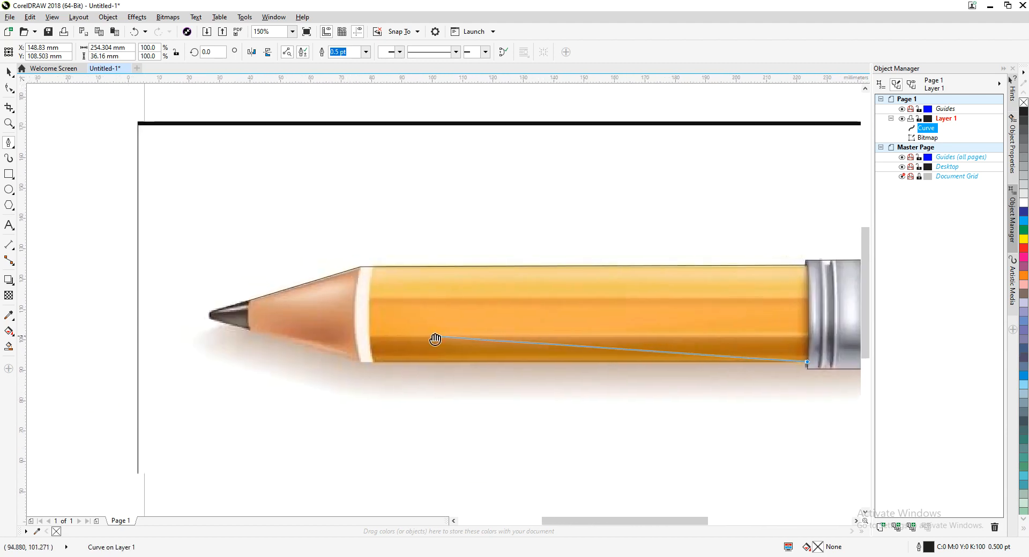
{"action": "scroll", "coordinate": [412, 354], "scroll_direction": "up", "scroll_amount": 1}
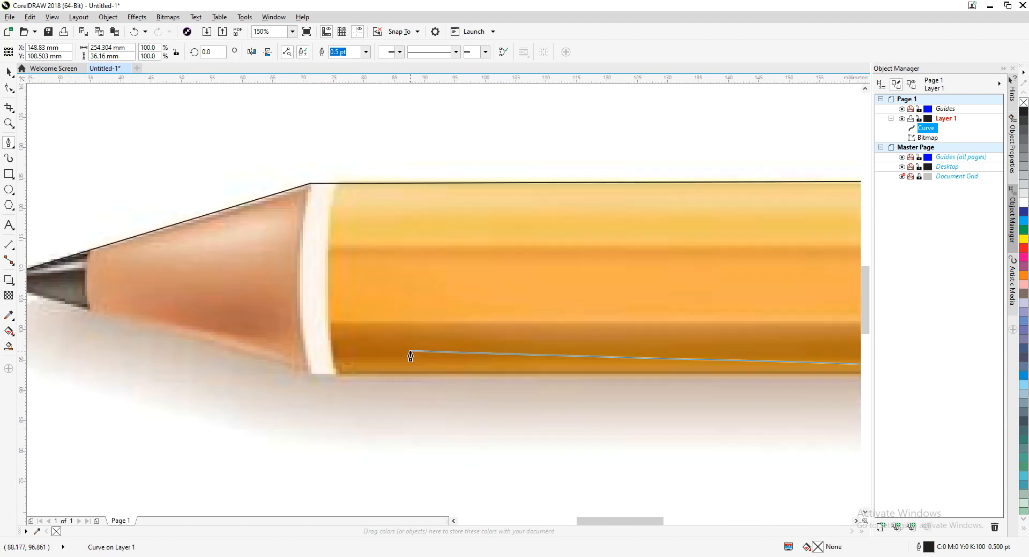
{"action": "left_click", "coordinate": [310, 374]}
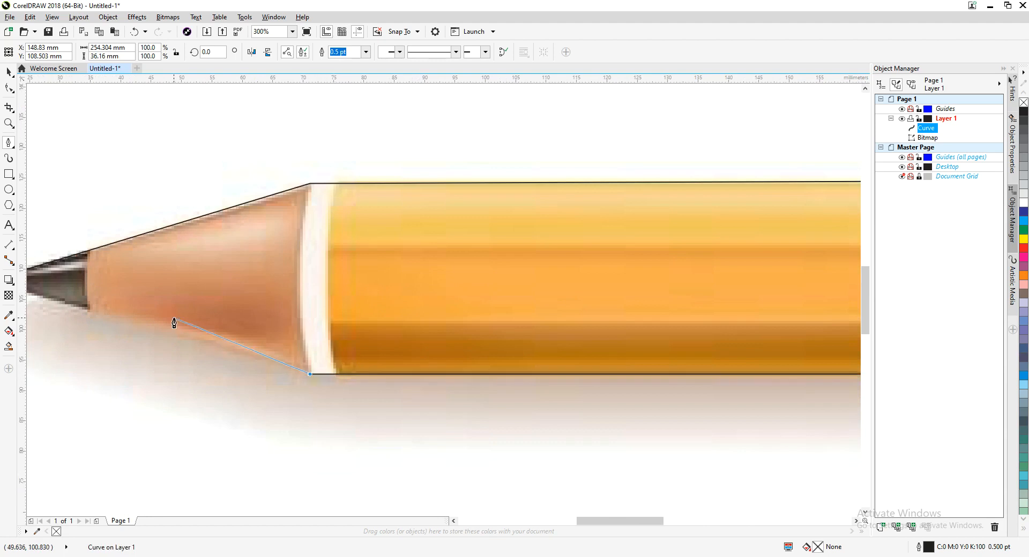
Trace the cone's lower edge and close the pencil outline with a rounded point, about 255 mm by 36 mm overall
{"action": "left_click_drag", "start_coordinate": [184, 332], "coordinate": [350, 362]}
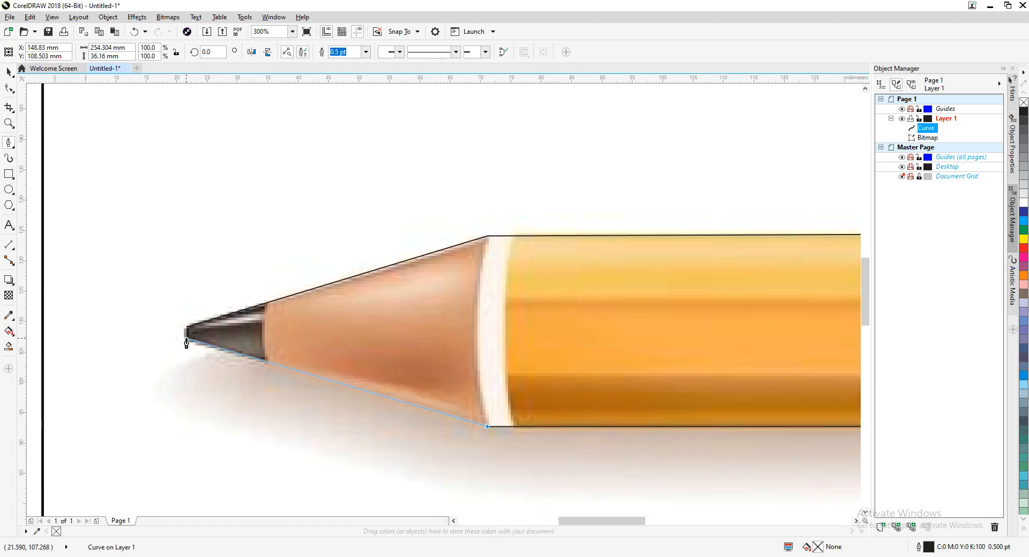
{"action": "left_click", "coordinate": [187, 341]}
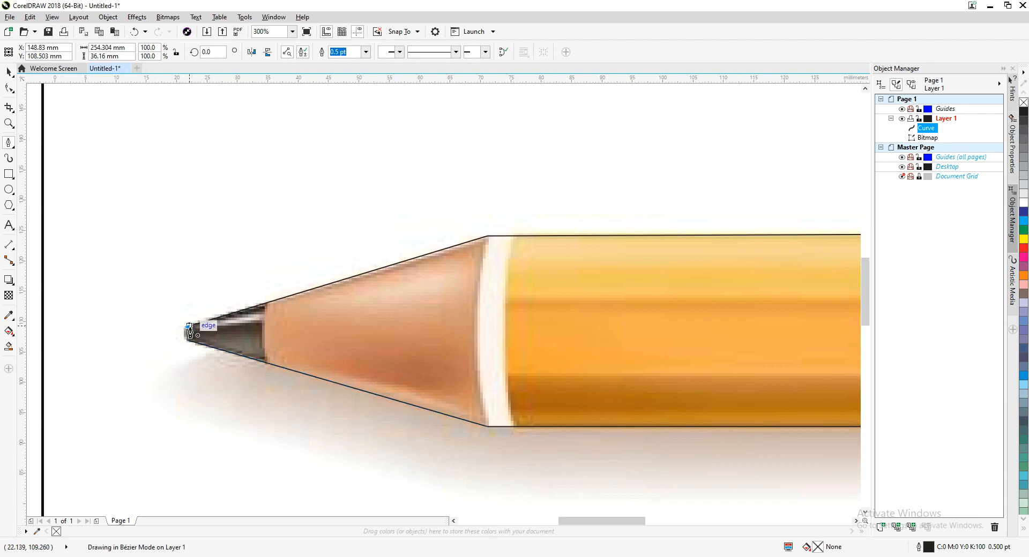
{"action": "left_click_drag", "start_coordinate": [183, 333], "coordinate": [177, 342]}
{"action": "left_click", "coordinate": [8, 69]}
{"action": "scroll", "coordinate": [210, 204], "scroll_direction": "down", "scroll_amount": 4}
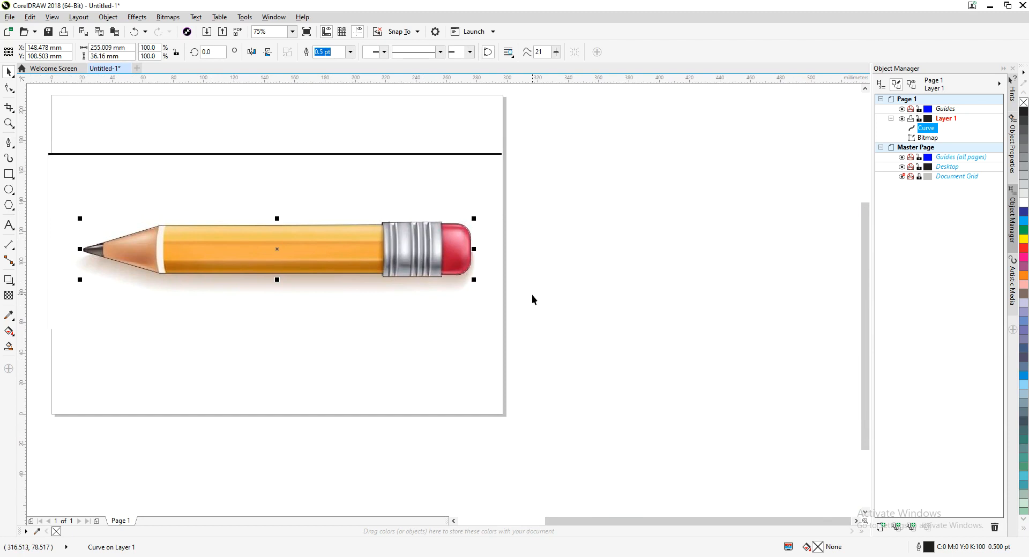
{"action": "scroll", "coordinate": [253, 313], "scroll_direction": "up", "scroll_amount": 4}
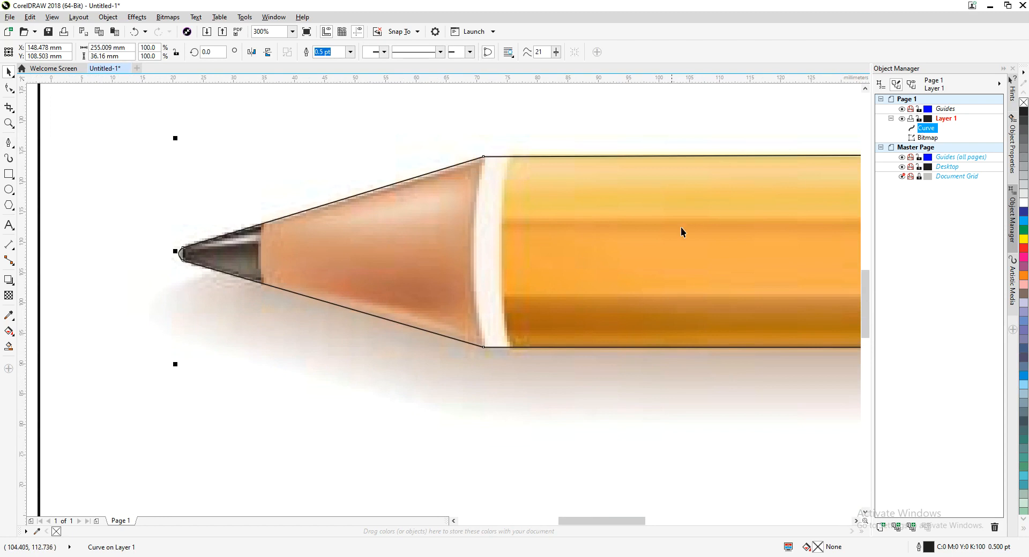
{"action": "scroll", "coordinate": [695, 221], "scroll_direction": "down", "scroll_amount": 2}
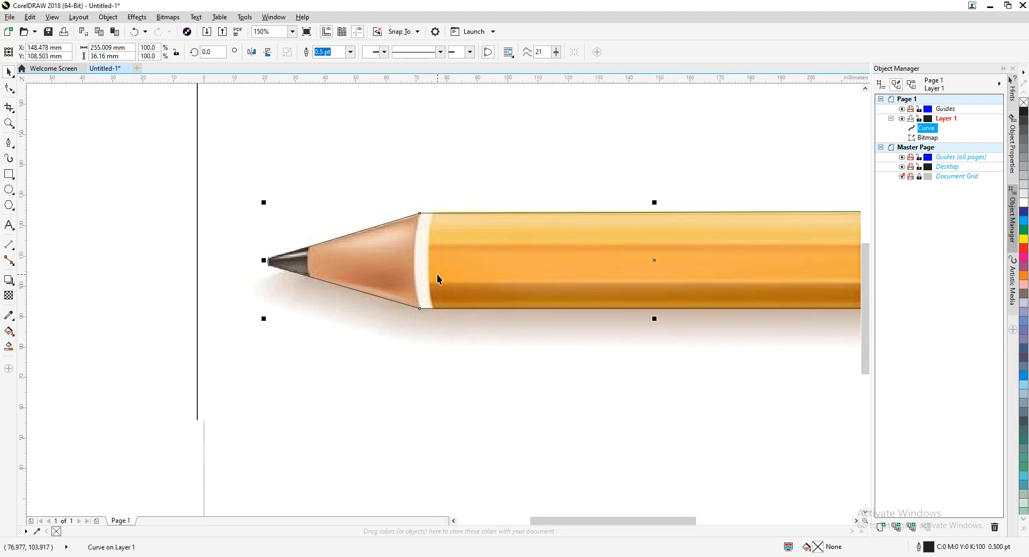
Draw a separate closed Pen shape over the graphite tip, about 13.6 mm by 9.7 mm, following the outline's rounded point
{"action": "scroll", "coordinate": [275, 284], "scroll_direction": "up", "scroll_amount": 4}
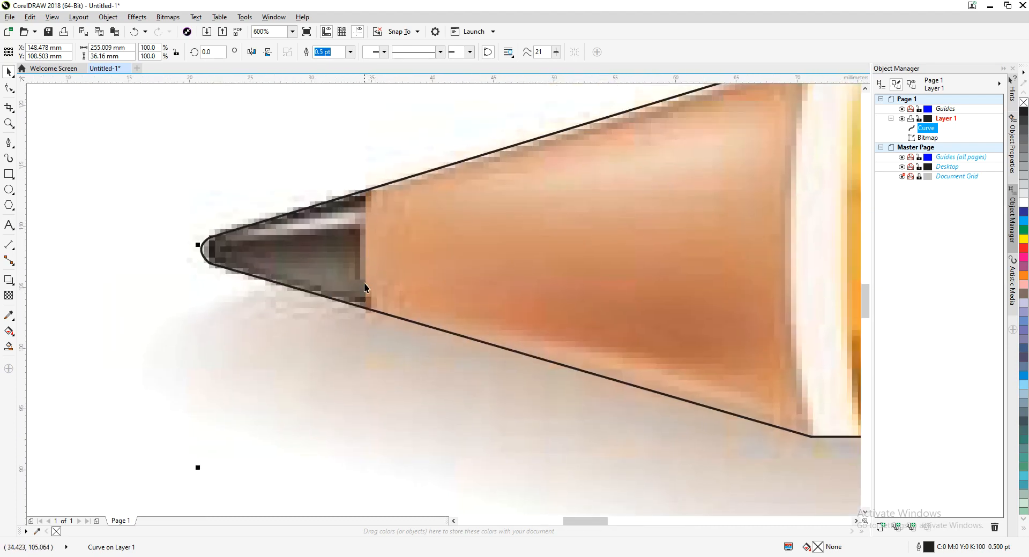
{"action": "key", "text": "p"}
{"action": "key", "text": "ctrl+z"}
{"action": "left_click", "coordinate": [9, 142]}
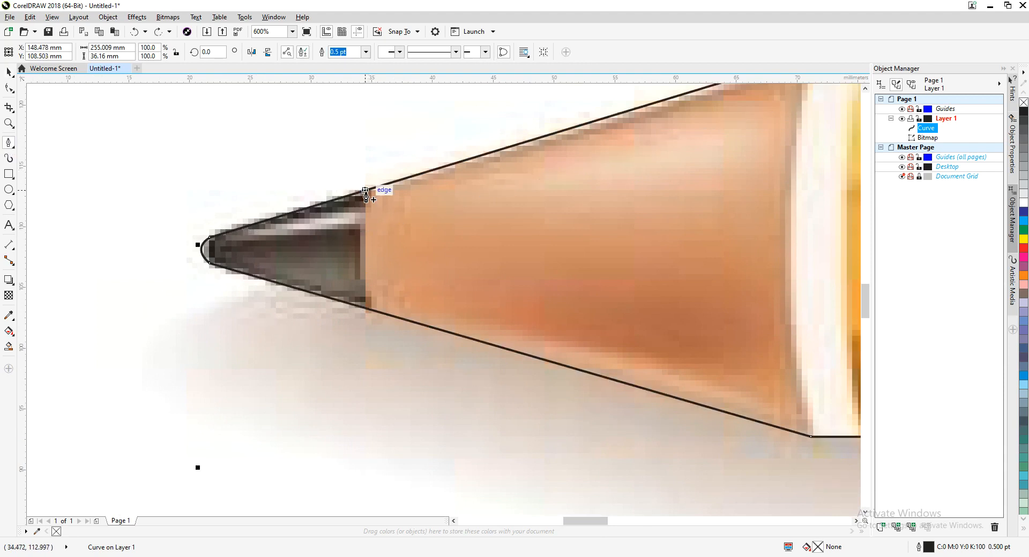
{"action": "left_click", "coordinate": [925, 137]}
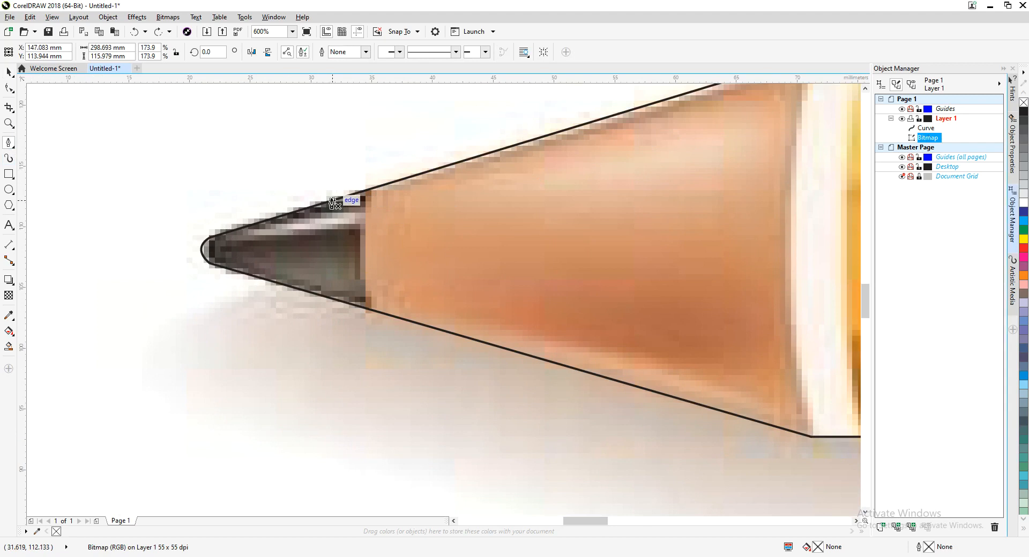
{"action": "left_click", "coordinate": [367, 190]}
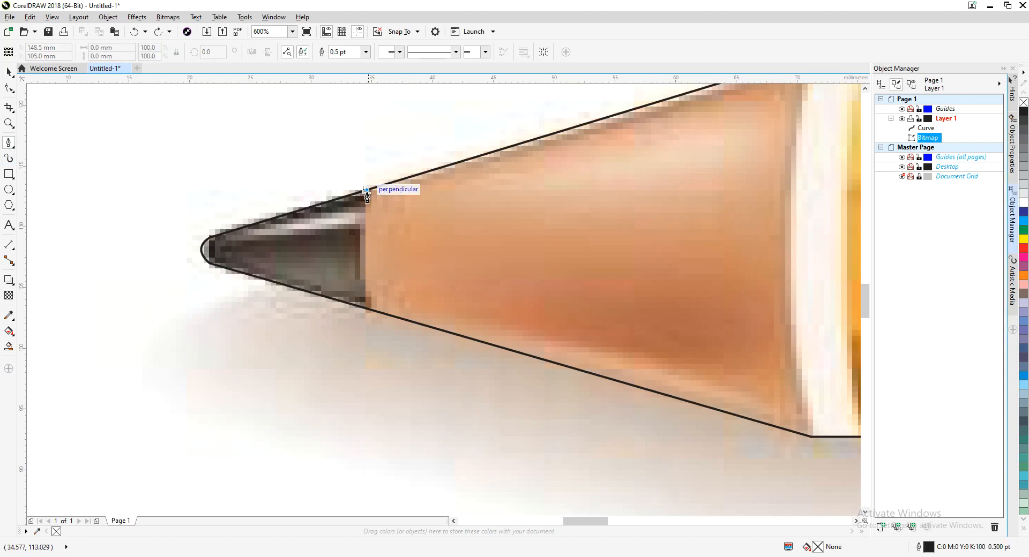
{"action": "left_click", "coordinate": [364, 308]}
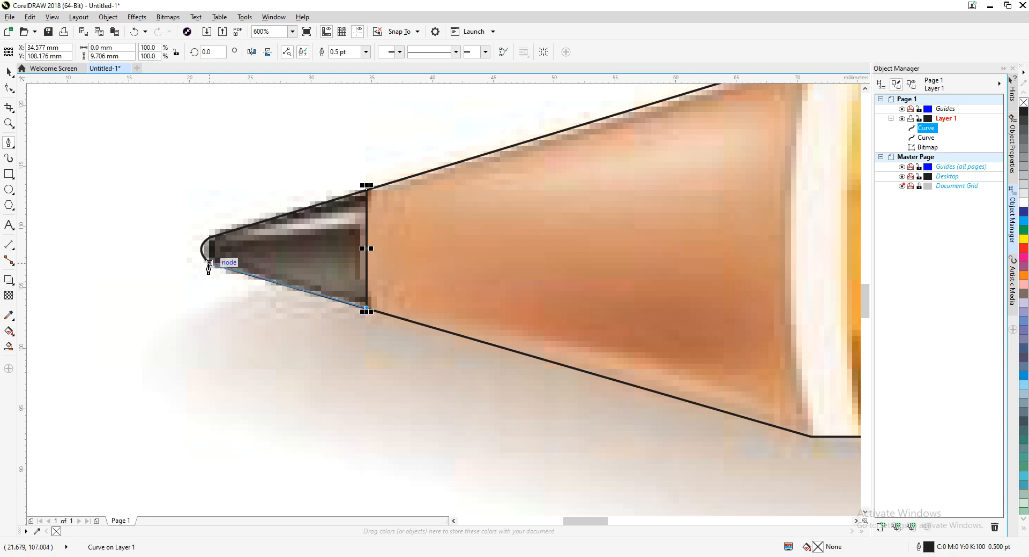
{"action": "left_click", "coordinate": [209, 263]}
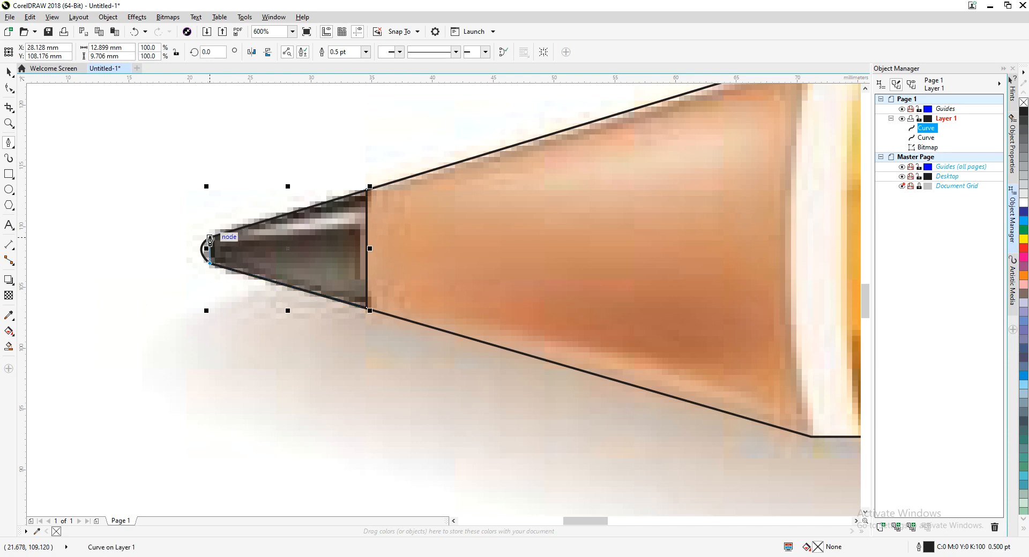
{"action": "left_click", "coordinate": [212, 237]}
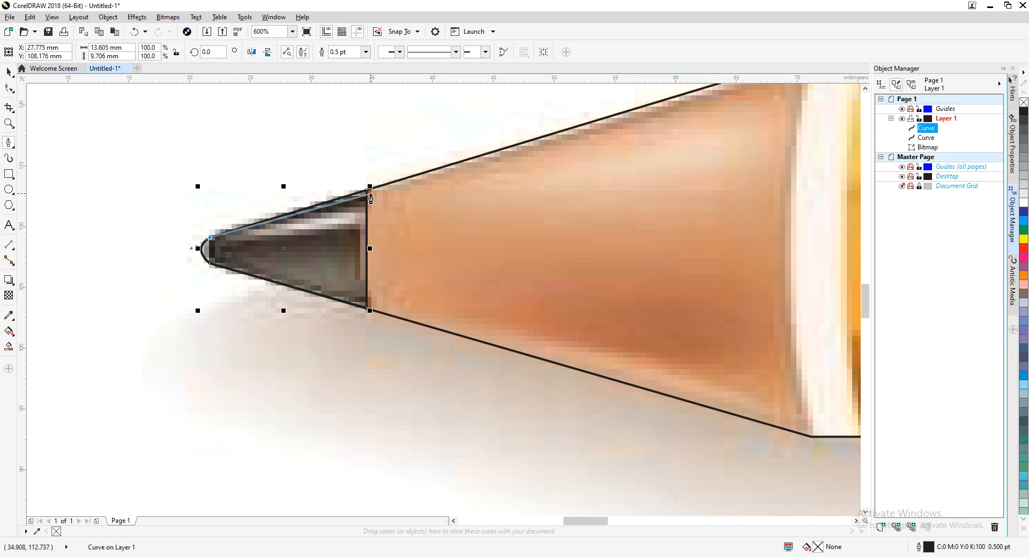
{"action": "left_click", "coordinate": [369, 192]}
Fill the graphite tip shape with black (C:0 M:0 Y:0 K:100)
{"action": "scroll", "coordinate": [348, 226], "scroll_direction": "down", "scroll_amount": 2}
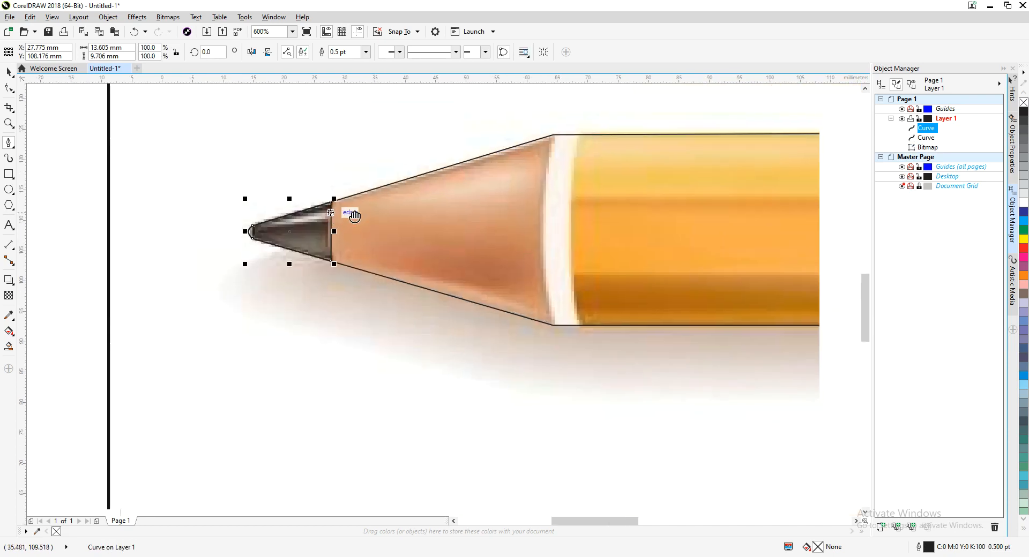
{"action": "left_click", "coordinate": [1020, 113]}
{"action": "scroll", "coordinate": [489, 209], "scroll_direction": "right", "scroll_amount": 2}
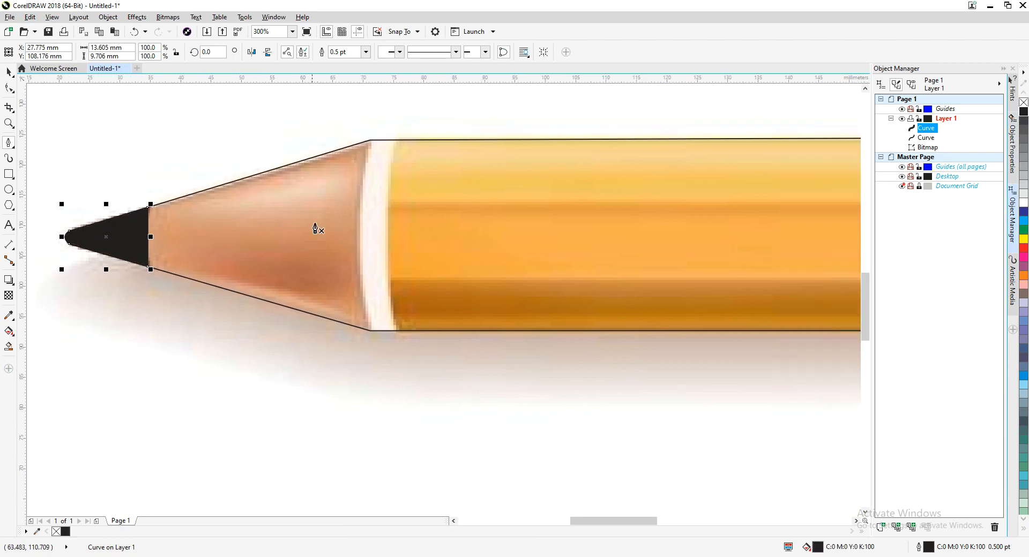
{"action": "scroll", "coordinate": [356, 280], "scroll_direction": "left", "scroll_amount": 1}
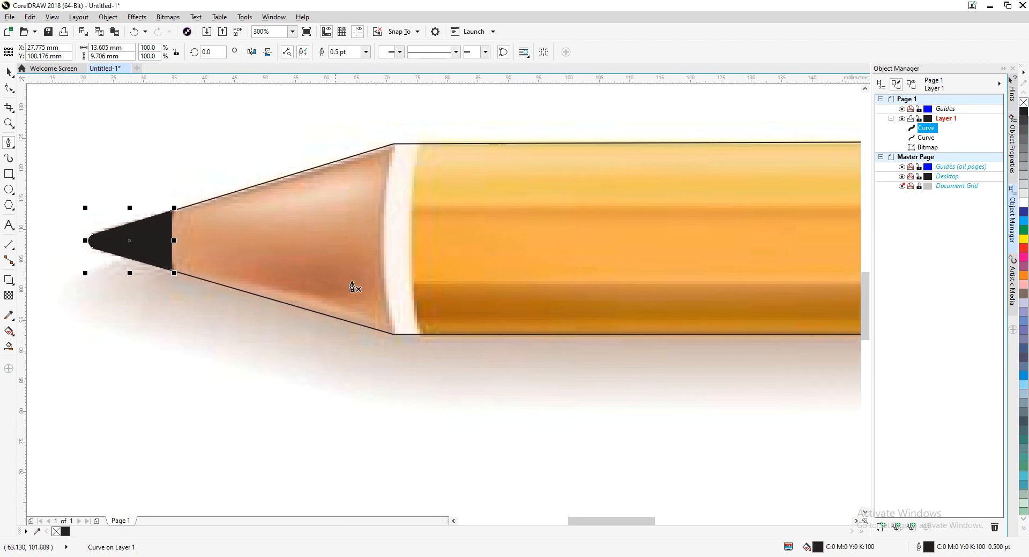
Select the full pencil outline instead of the black graphite tip and duplicate it
{"action": "left_click", "coordinate": [9, 72]}
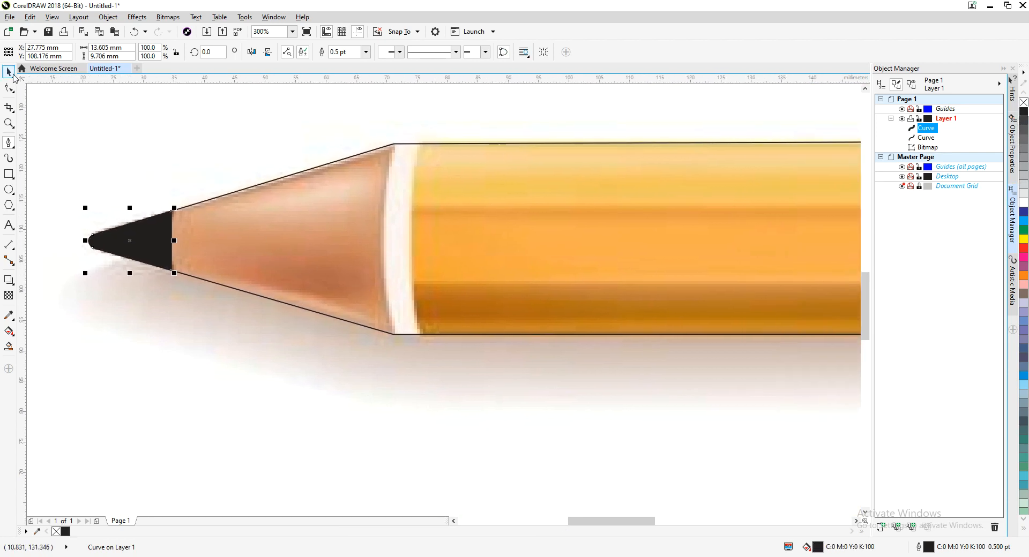
{"action": "left_click", "coordinate": [406, 335]}
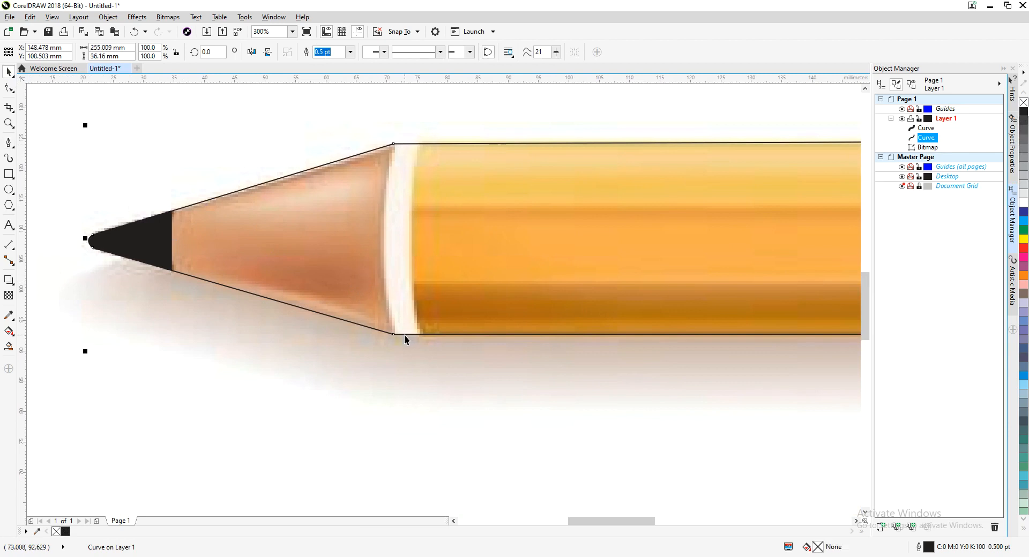
{"action": "left_click", "coordinate": [926, 129]}
{"action": "left_click", "coordinate": [927, 138]}
{"action": "left_click_drag", "start_coordinate": [352, 287], "coordinate": [302, 279]}
{"action": "scroll", "coordinate": [302, 280], "scroll_direction": "down", "scroll_amount": 2}
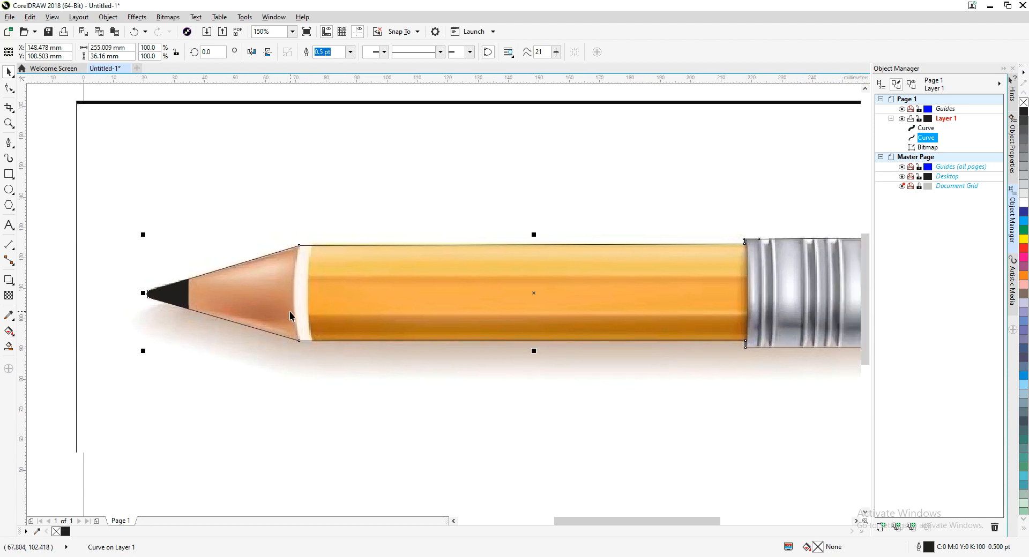
{"action": "key", "text": "ctrl+d"}
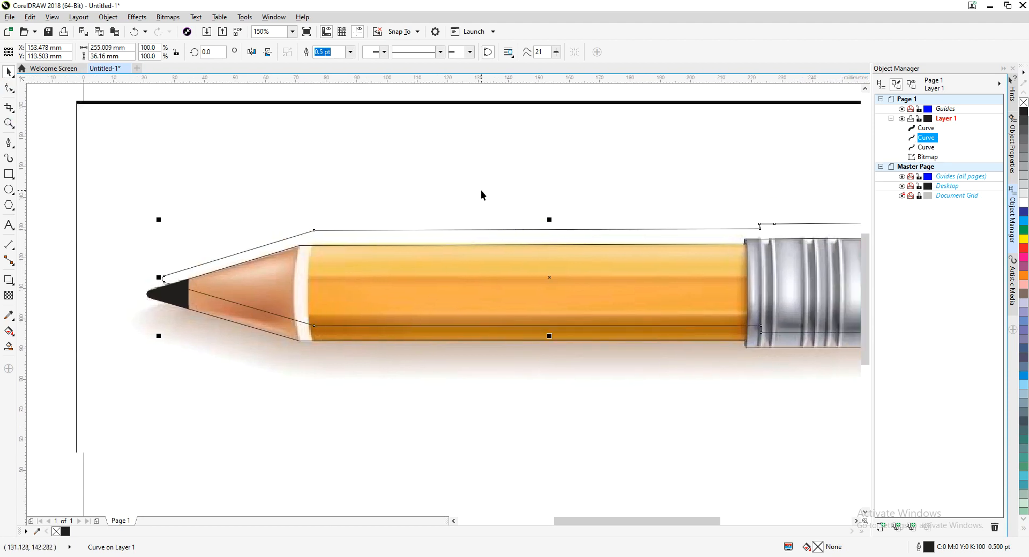
Move the duplicate outline to the blank area directly above the pencil image
{"action": "left_click", "coordinate": [519, 252]}
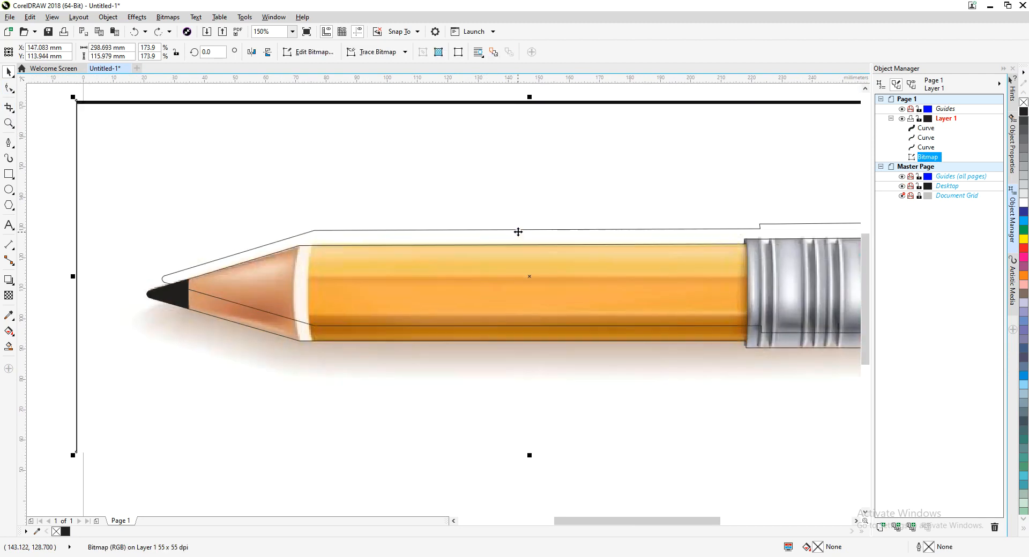
{"action": "left_click", "coordinate": [504, 231]}
{"action": "key", "text": "F10"}
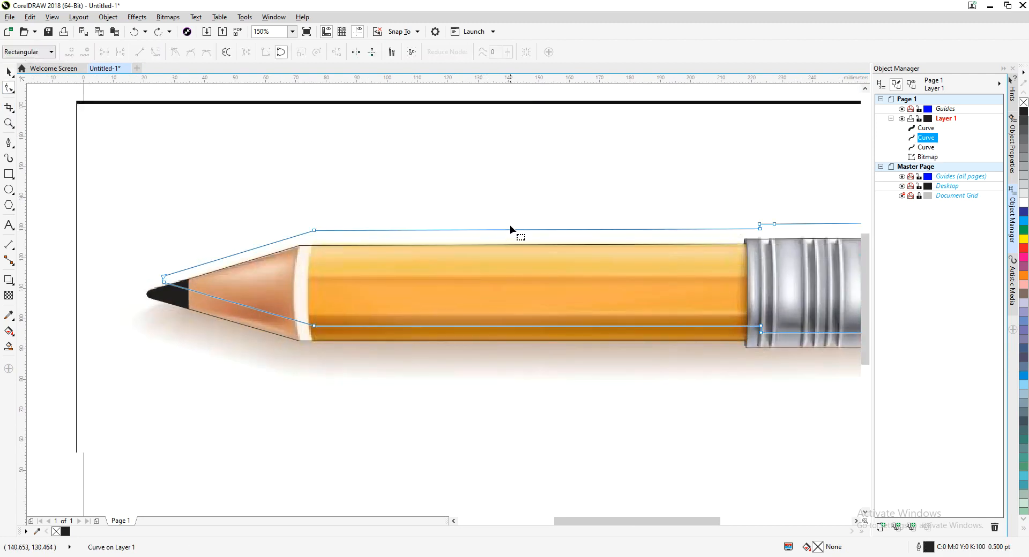
{"action": "left_click", "coordinate": [9, 75]}
{"action": "left_click_drag", "start_coordinate": [522, 230], "coordinate": [507, 108]}
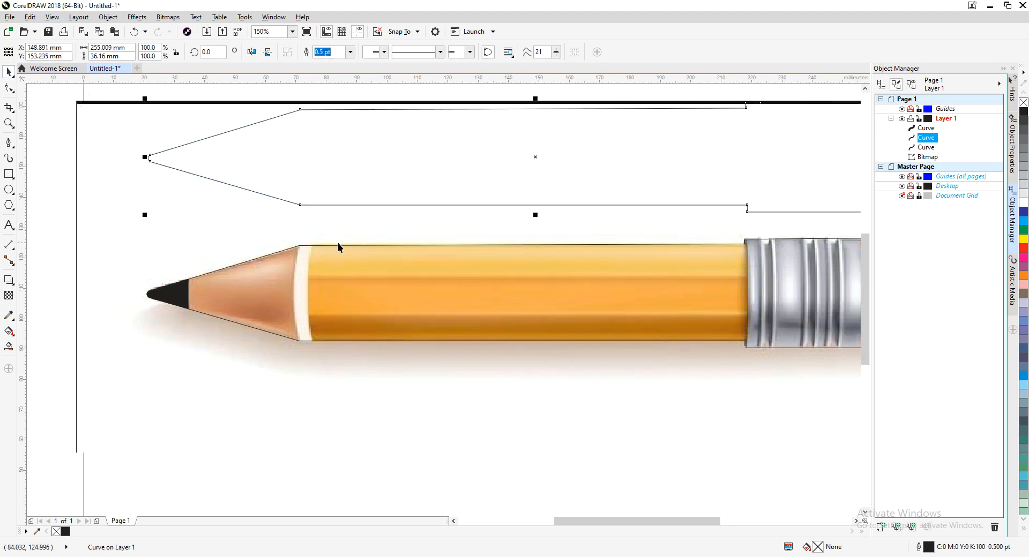
Add a node on the original outline's upper and lower cone edges where the graphite tip meets the wood
{"action": "scroll", "coordinate": [360, 253], "scroll_direction": "up", "scroll_amount": 2}
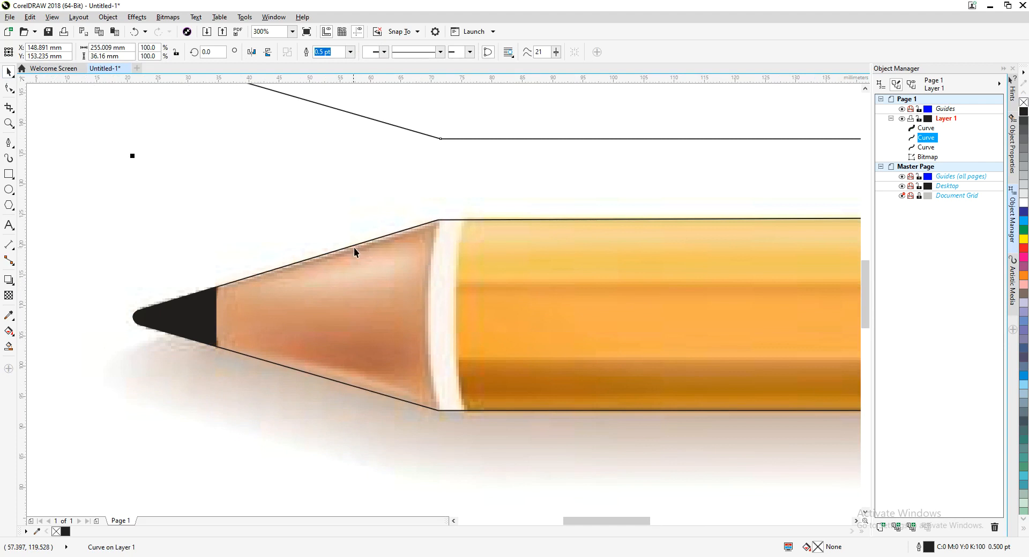
{"action": "double_click", "coordinate": [353, 245]}
{"action": "left_click_drag", "start_coordinate": [308, 250], "coordinate": [371, 239]}
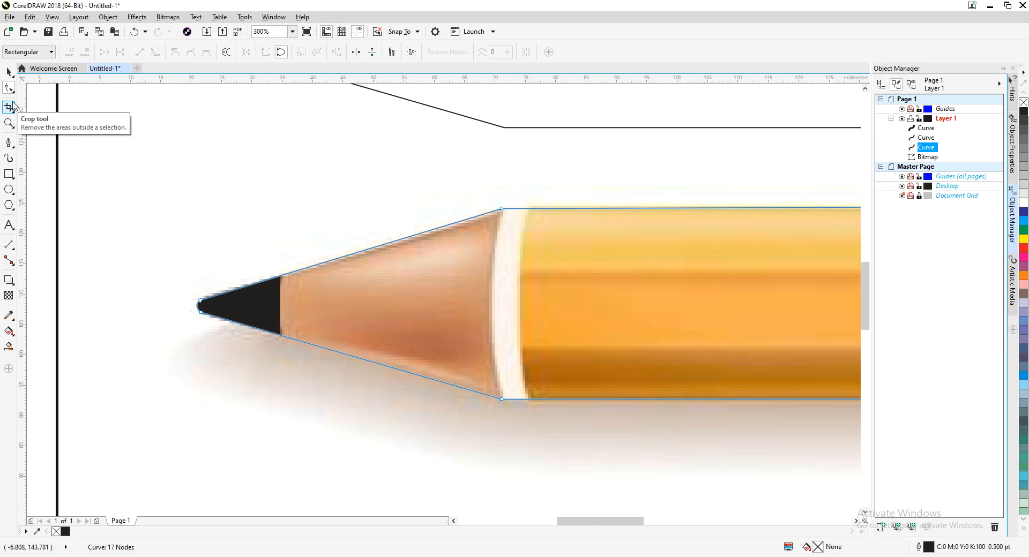
{"action": "left_click", "coordinate": [8, 72]}
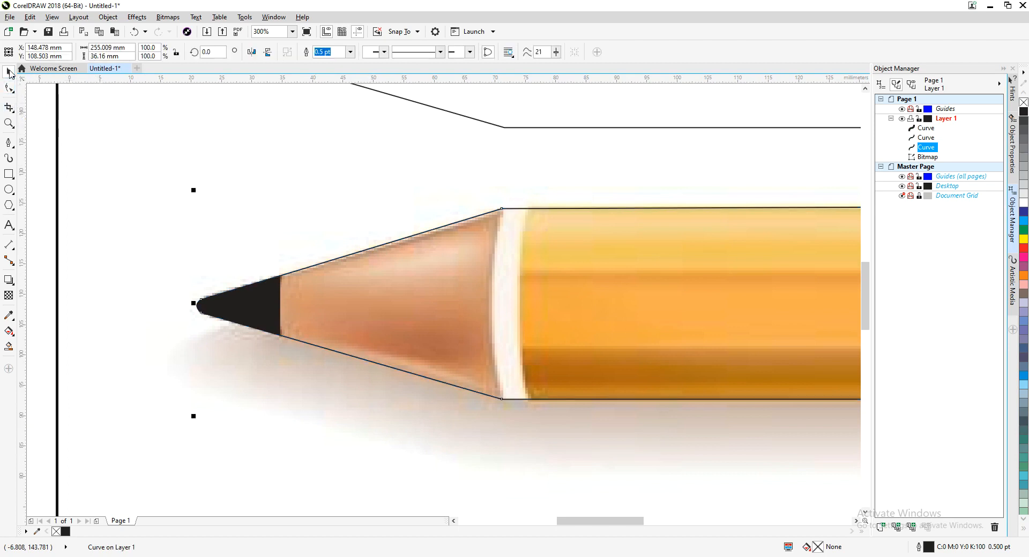
{"action": "double_click", "coordinate": [350, 256]}
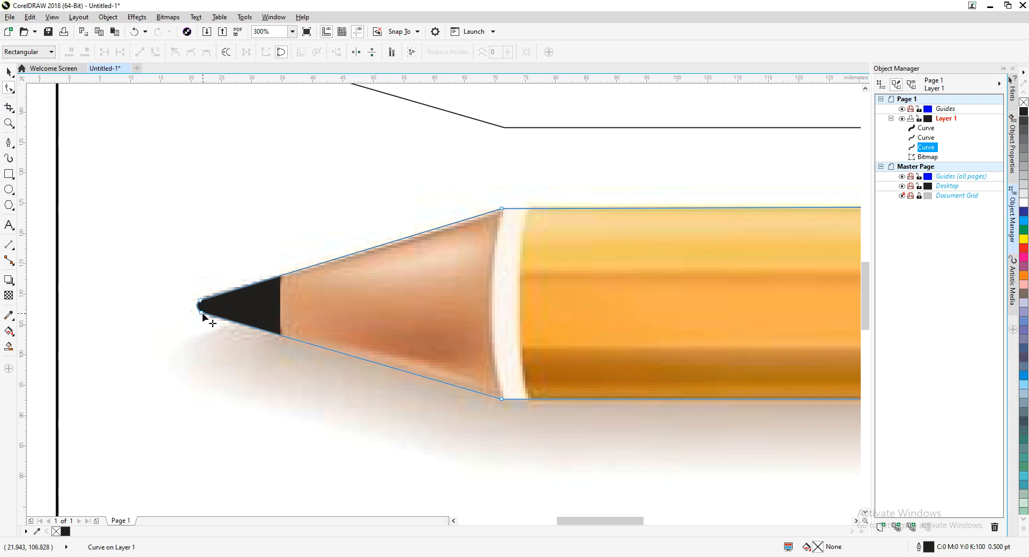
{"action": "scroll", "coordinate": [251, 331], "scroll_direction": "up", "scroll_amount": 2}
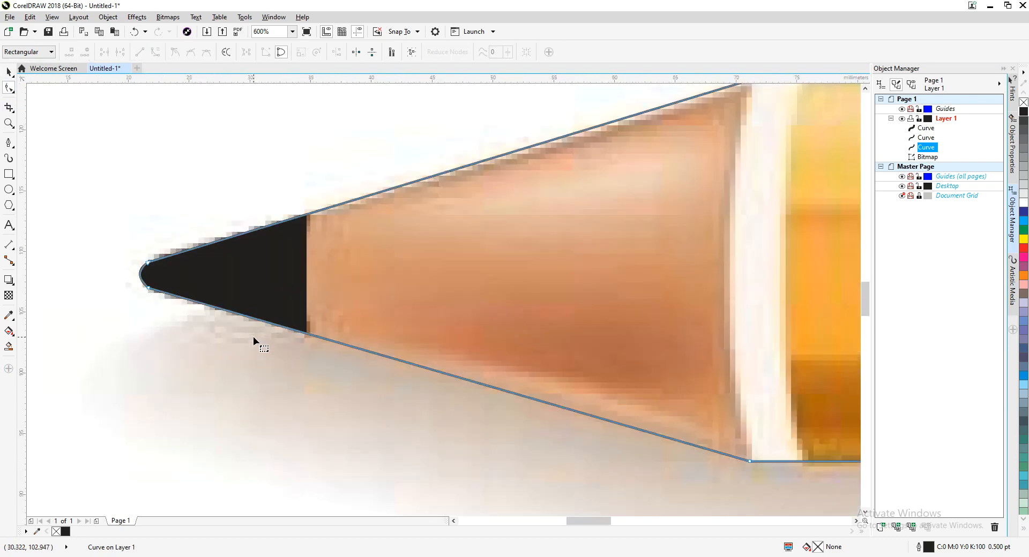
{"action": "left_click", "coordinate": [306, 333]}
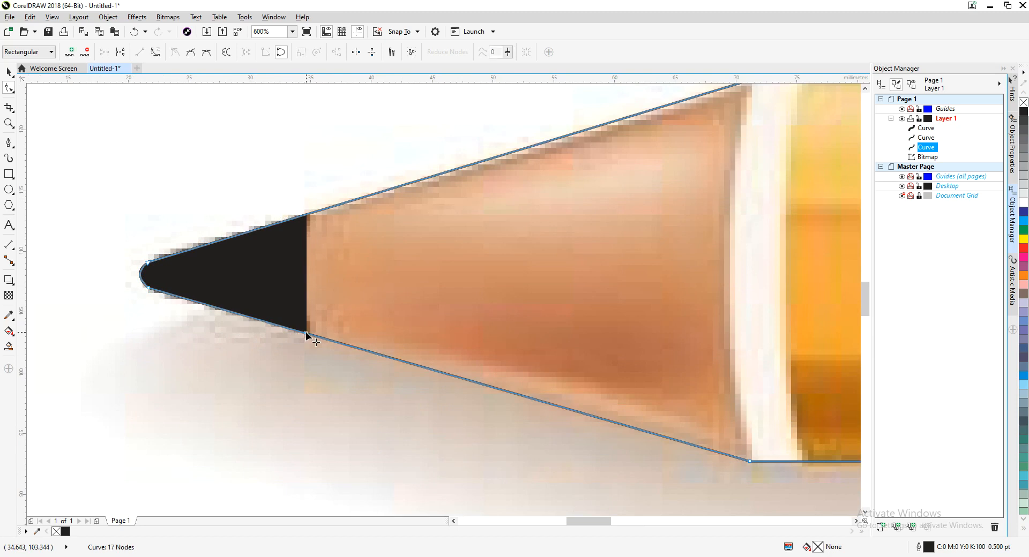
{"action": "double_click", "coordinate": [305, 213]}
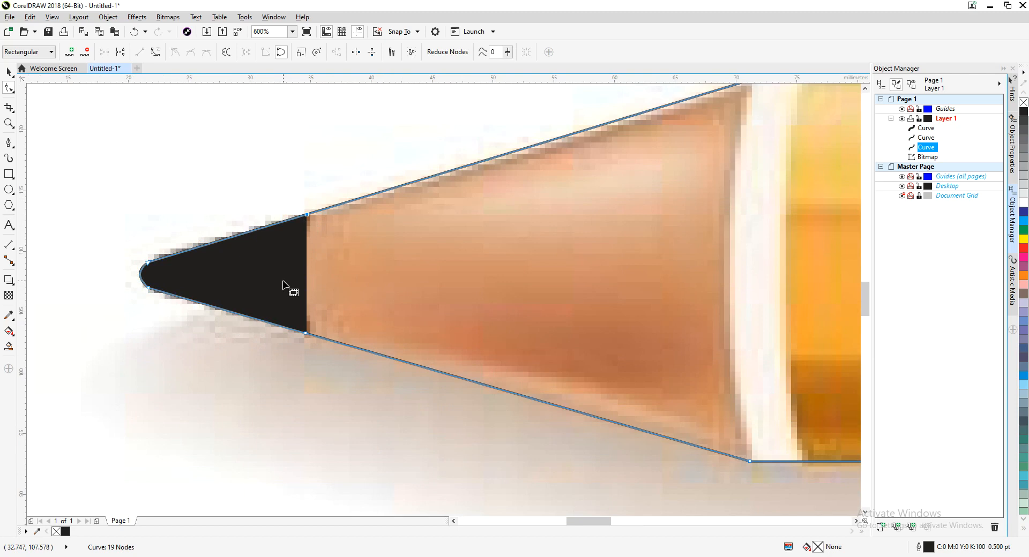
Delete the outline's rounded-point nodes and convert the remaining tip curve to a straight line along the graphite's back edge
{"action": "left_click_drag", "start_coordinate": [115, 241], "coordinate": [187, 332]}
{"action": "key", "text": "Delete"}
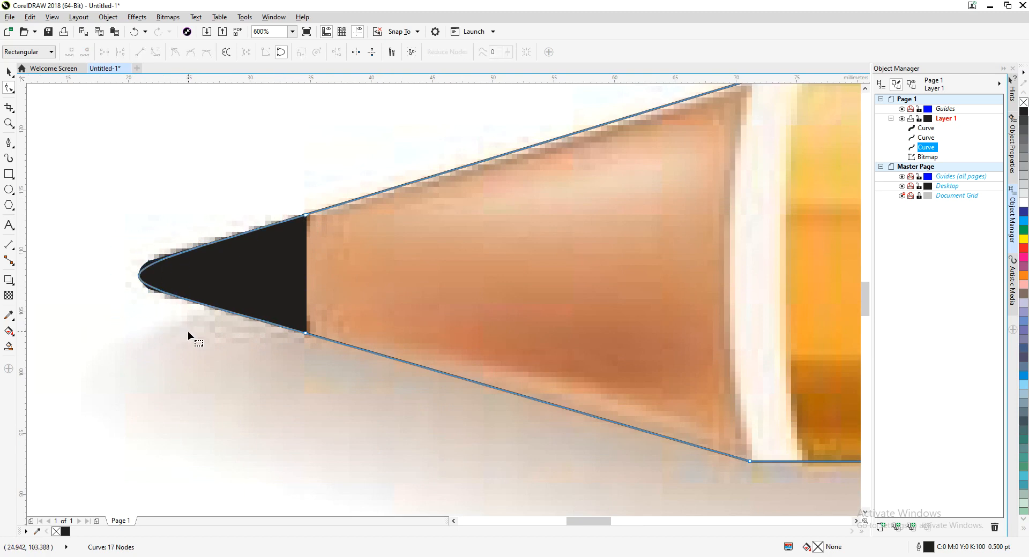
{"action": "left_click", "coordinate": [306, 216]}
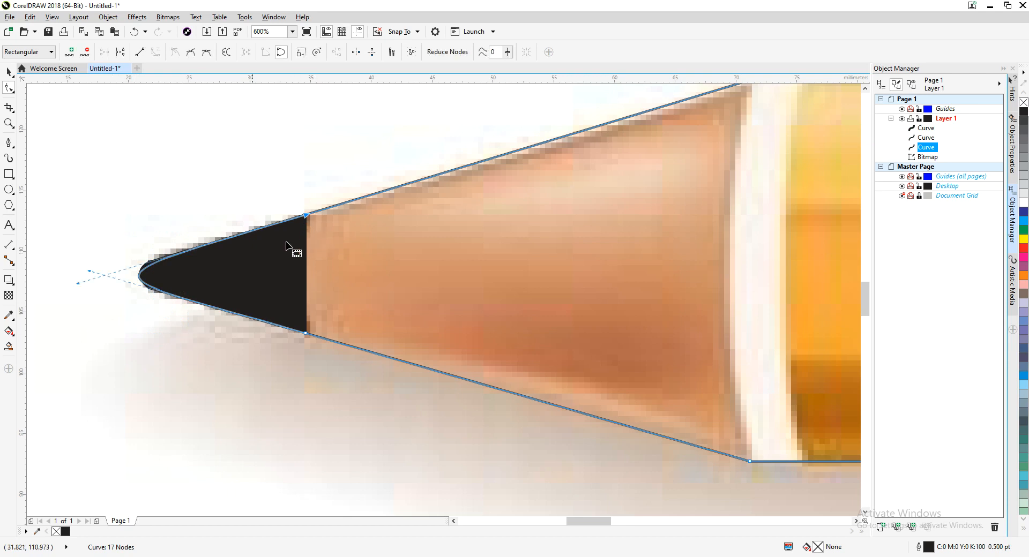
{"action": "left_click", "coordinate": [146, 55]}
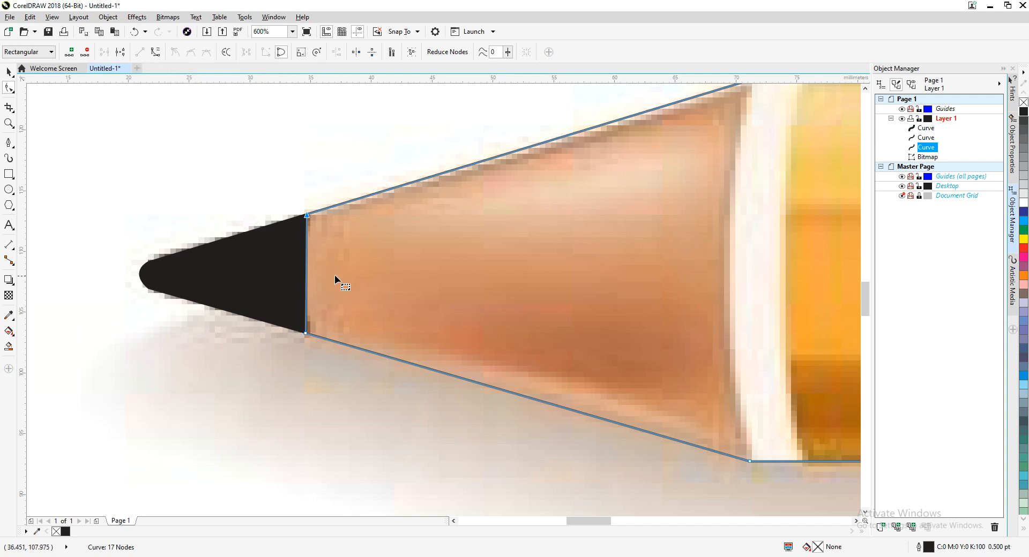
Duplicate the outline that now ends at the graphite and move the copy below the pencil image
{"action": "left_click", "coordinate": [9, 144]}
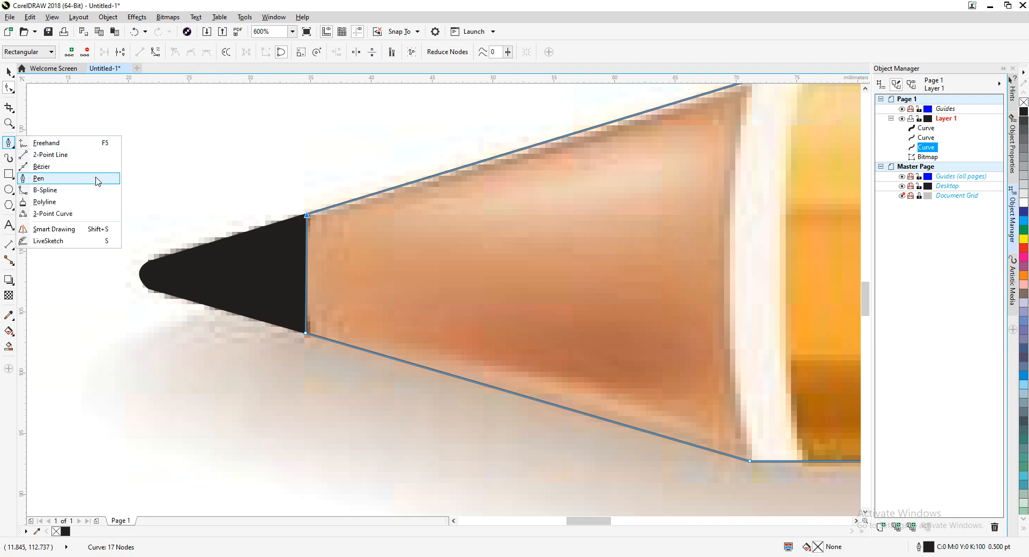
{"action": "left_click", "coordinate": [9, 146]}
{"action": "scroll", "coordinate": [406, 233], "scroll_direction": "down", "scroll_amount": 4}
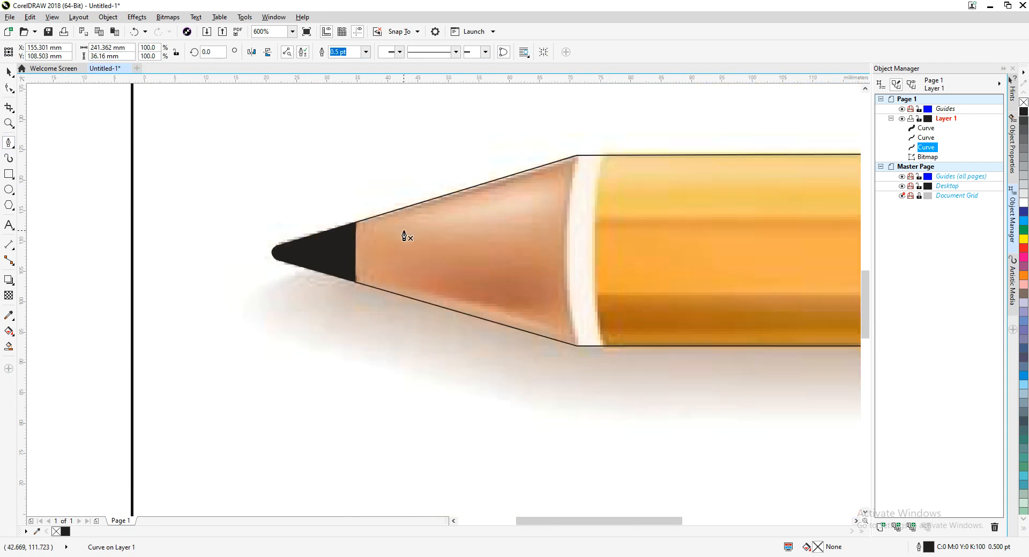
{"action": "scroll", "coordinate": [410, 217], "scroll_direction": "up", "scroll_amount": 2}
{"action": "scroll", "coordinate": [172, 202], "scroll_direction": "right", "scroll_amount": 5}
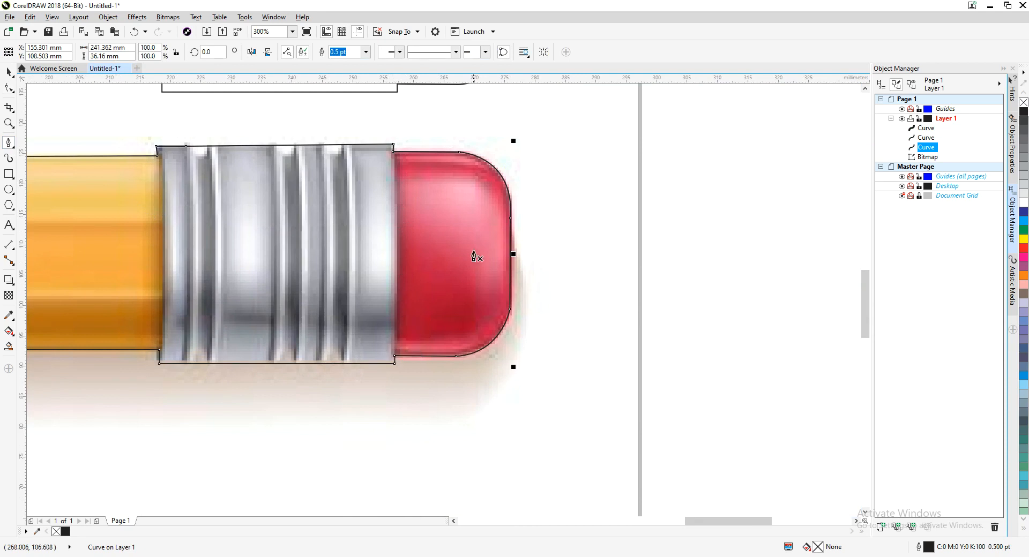
{"action": "key", "text": "space"}
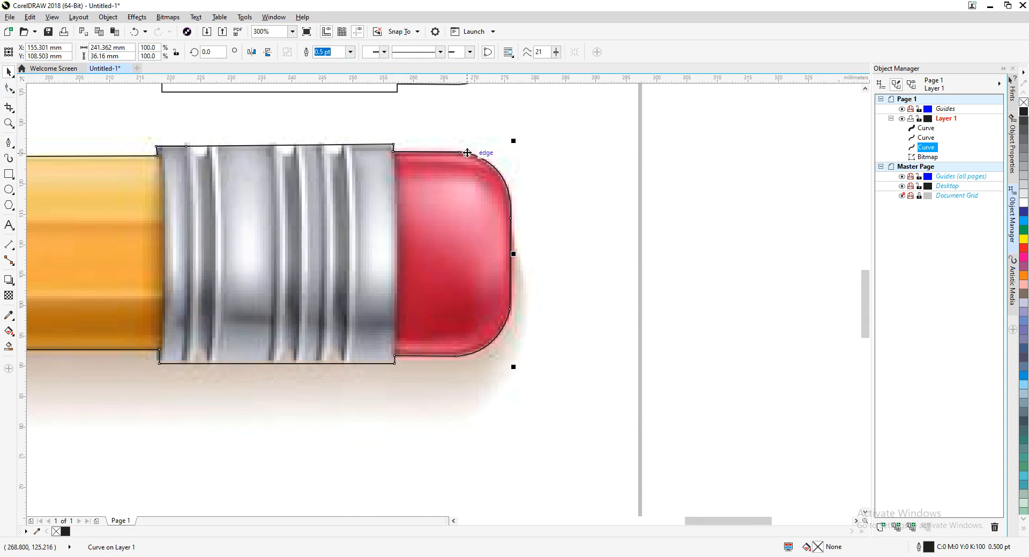
{"action": "key", "text": "F10"}
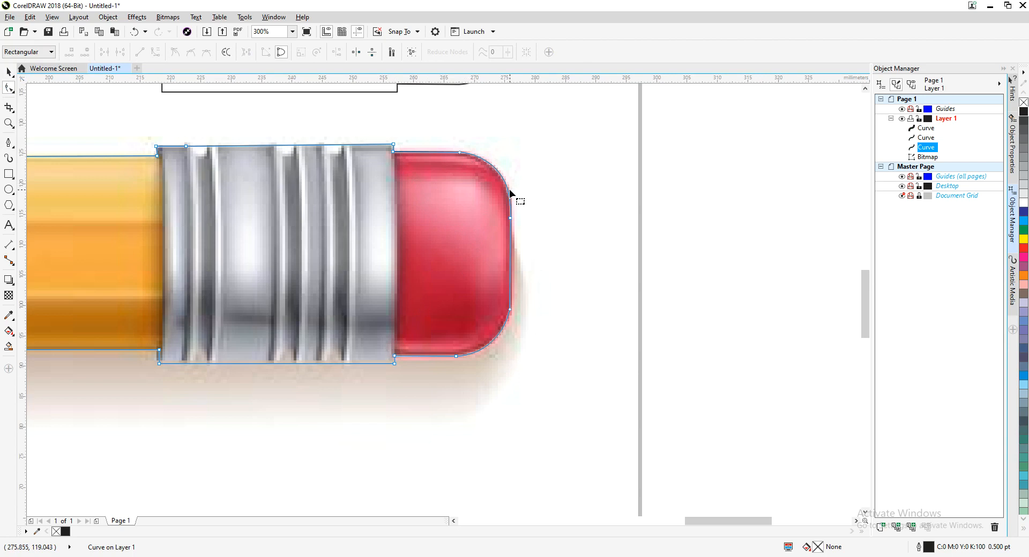
{"action": "left_click", "coordinate": [9, 71]}
{"action": "key", "text": "ctrl+d"}
{"action": "scroll", "coordinate": [269, 222], "scroll_direction": "down", "scroll_amount": 3}
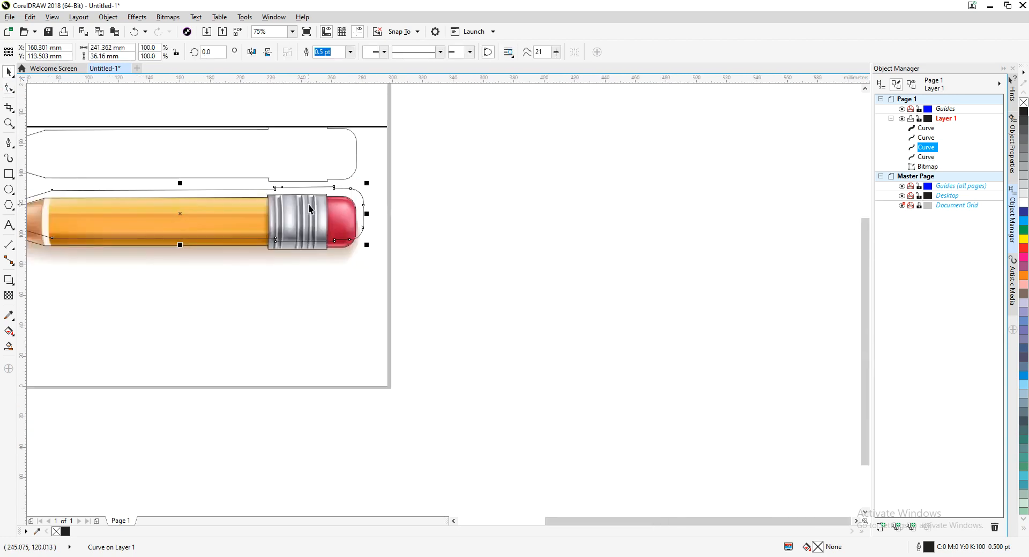
{"action": "left_click_drag", "start_coordinate": [294, 157], "coordinate": [290, 237]}
Delete the nodes around the rounded eraser from the original outline on the pencil image
{"action": "scroll", "coordinate": [425, 214], "scroll_direction": "up", "scroll_amount": 4}
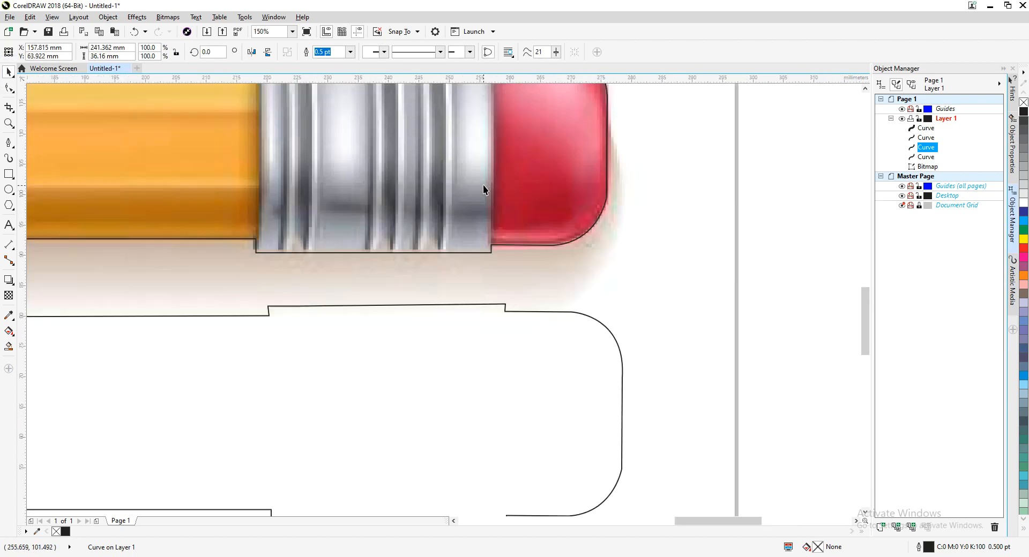
{"action": "scroll", "coordinate": [306, 175], "scroll_direction": "right", "scroll_amount": 2}
{"action": "left_click", "coordinate": [354, 254]}
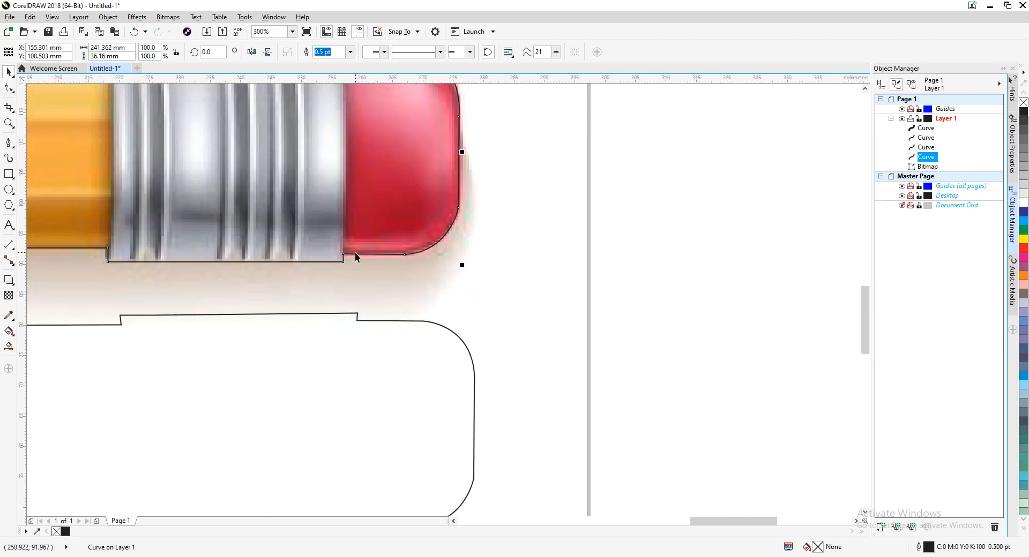
{"action": "key", "text": "F10"}
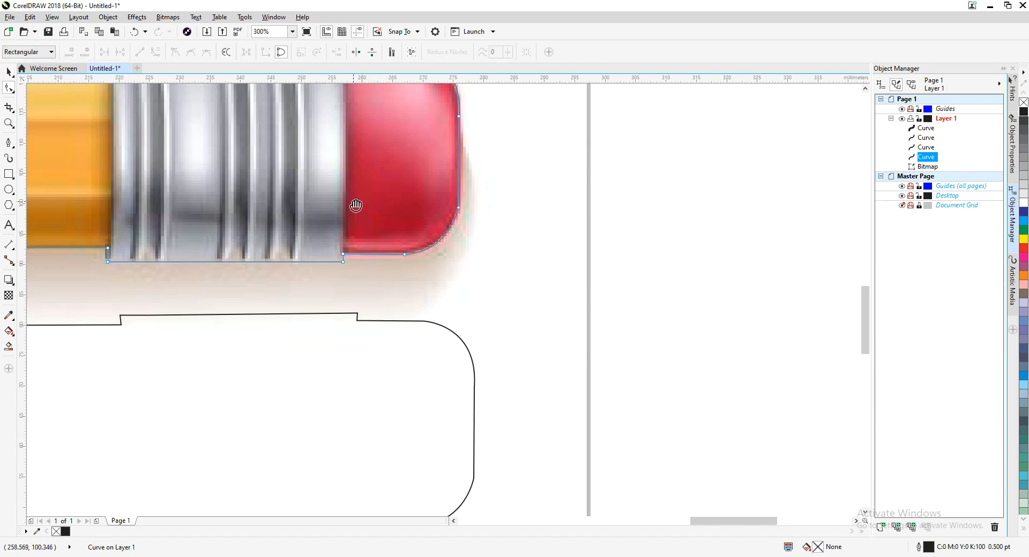
{"action": "scroll", "coordinate": [356, 207], "scroll_direction": "down", "scroll_amount": 2}
{"action": "left_click_drag", "start_coordinate": [397, 191], "coordinate": [340, 291]}
{"action": "key", "text": "Delete"}
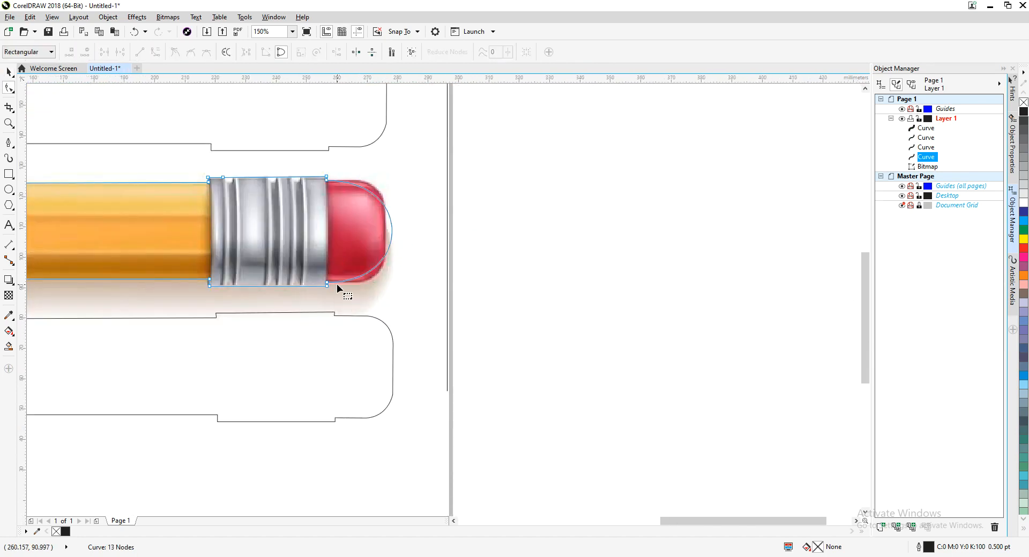
Convert the outline's remaining curve around the eraser to a straight line along the metal ferrule's end
{"action": "scroll", "coordinate": [336, 284], "scroll_direction": "up", "scroll_amount": 2}
{"action": "left_click", "coordinate": [318, 280]}
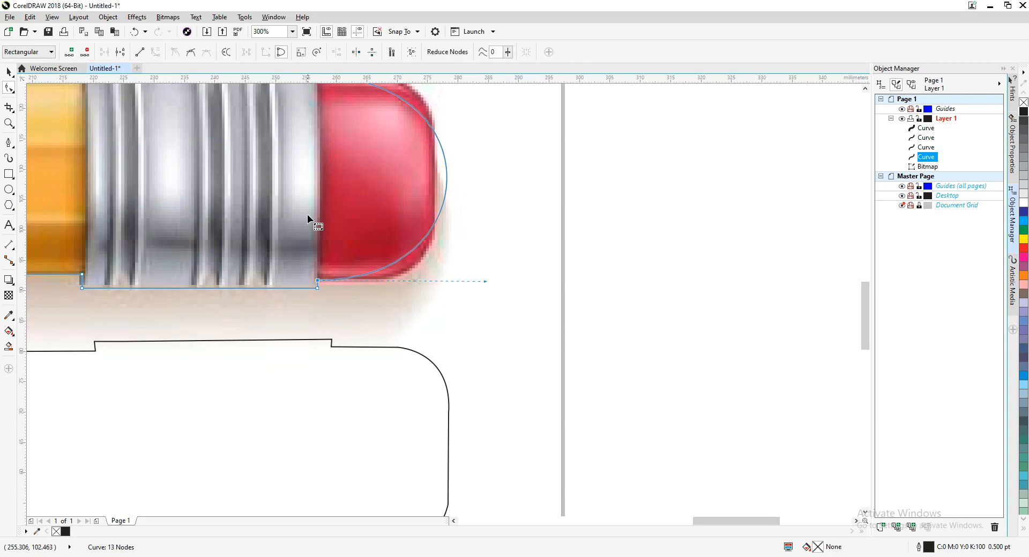
{"action": "scroll", "coordinate": [308, 224], "scroll_direction": "up", "scroll_amount": 3}
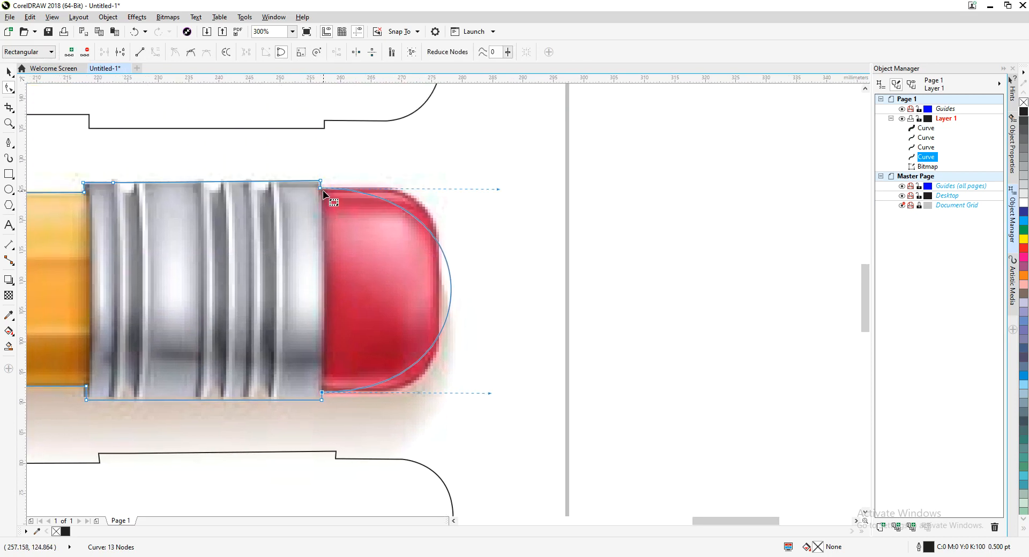
{"action": "left_click", "coordinate": [320, 187]}
{"action": "left_click", "coordinate": [139, 52]}
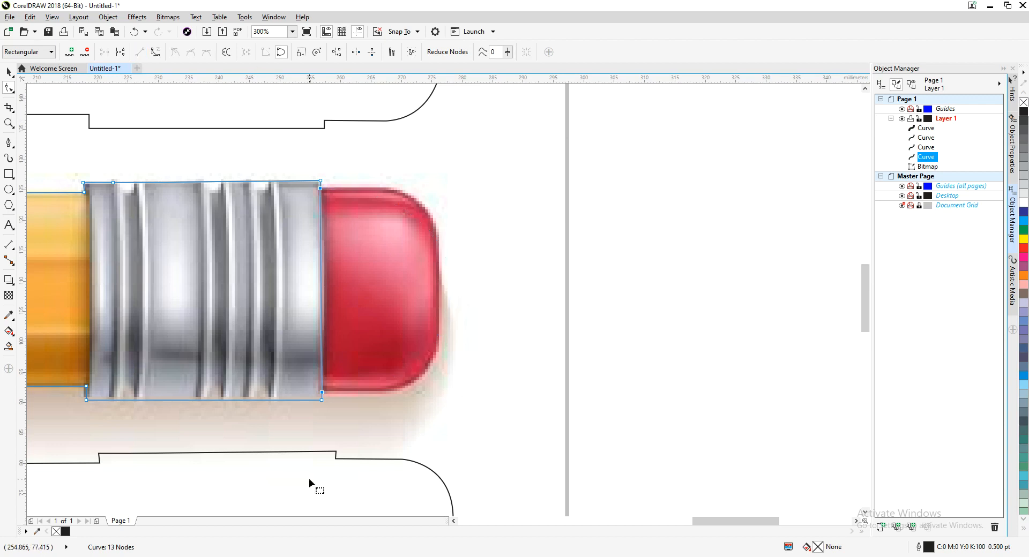
Delete the leftover step nodes at the ferrule's eraser end and make its end edge one straight line between the corners
{"action": "double_click", "coordinate": [321, 392]}
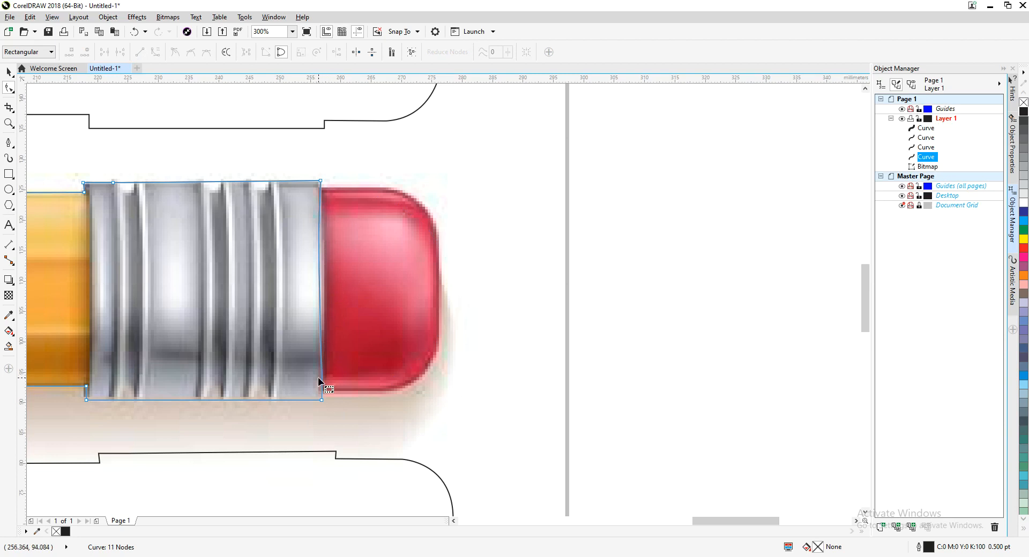
{"action": "left_click", "coordinate": [321, 400]}
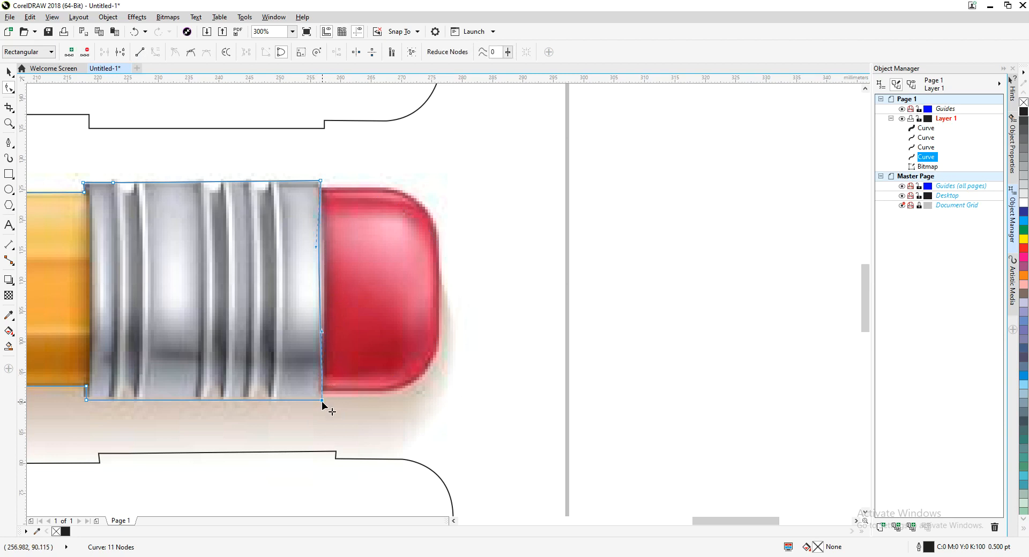
{"action": "left_click", "coordinate": [141, 53]}
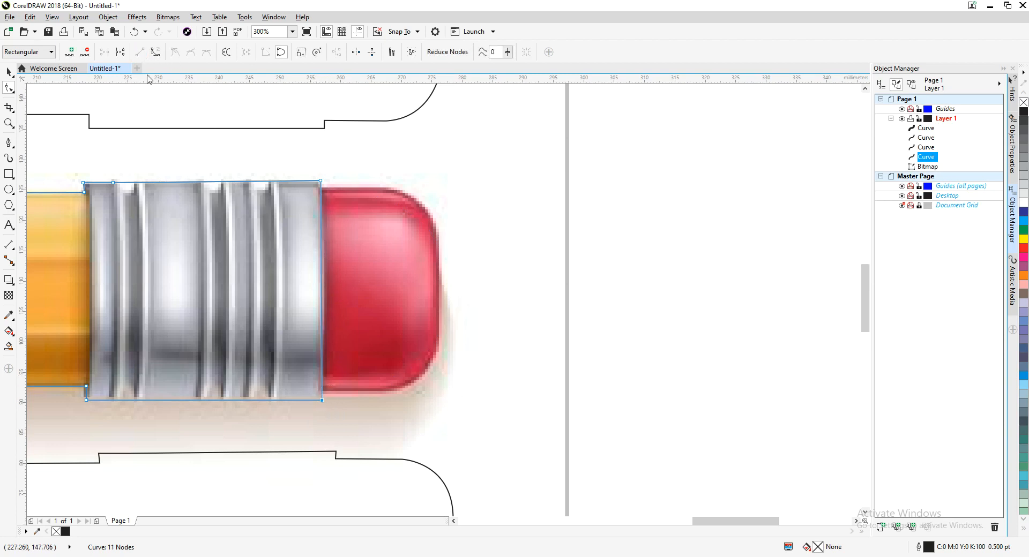
{"action": "left_click", "coordinate": [320, 180]}
{"action": "scroll", "coordinate": [312, 292], "scroll_direction": "up", "scroll_amount": 2}
{"action": "scroll", "coordinate": [340, 221], "scroll_direction": "down", "scroll_amount": 2}
{"action": "left_click_drag", "start_coordinate": [346, 281], "coordinate": [358, 198]}
{"action": "left_click", "coordinate": [465, 285]}
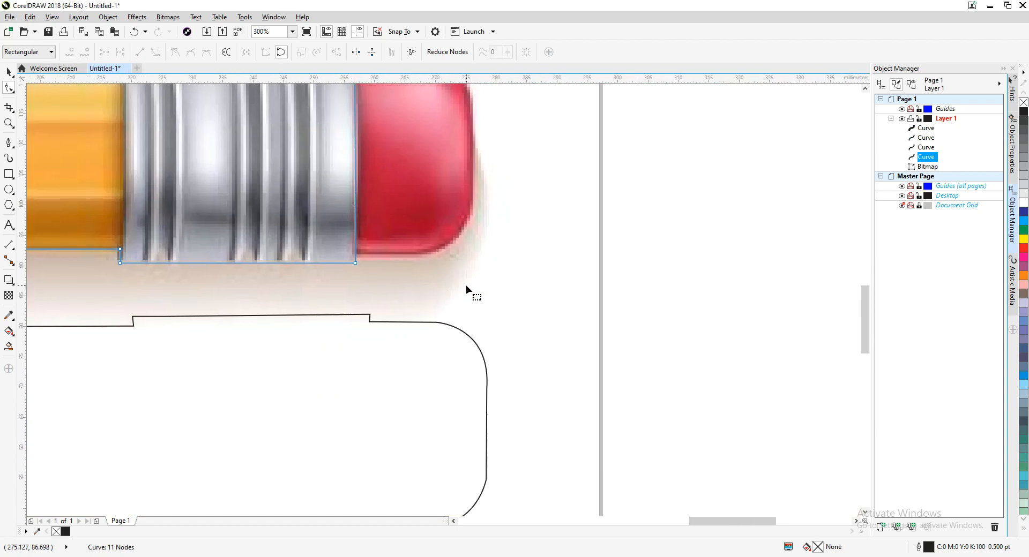
{"action": "left_click_drag", "start_coordinate": [362, 288], "coordinate": [440, 251]}
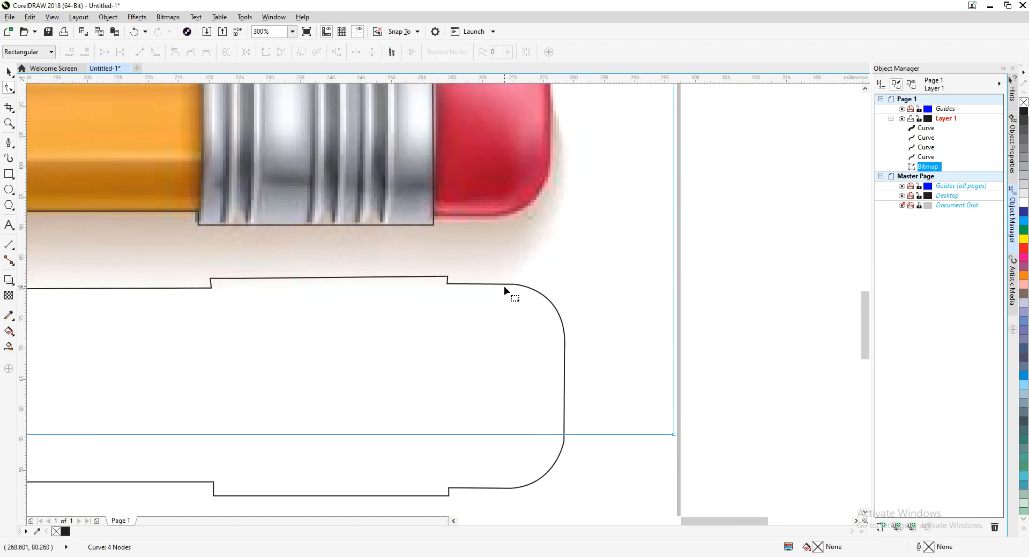
Delete the tip, body and body-side ferrule nodes from the outline copy below the pencil image, keeping its eraser end
{"action": "left_click", "coordinate": [505, 286]}
{"action": "scroll", "coordinate": [388, 384], "scroll_direction": "down", "scroll_amount": 4}
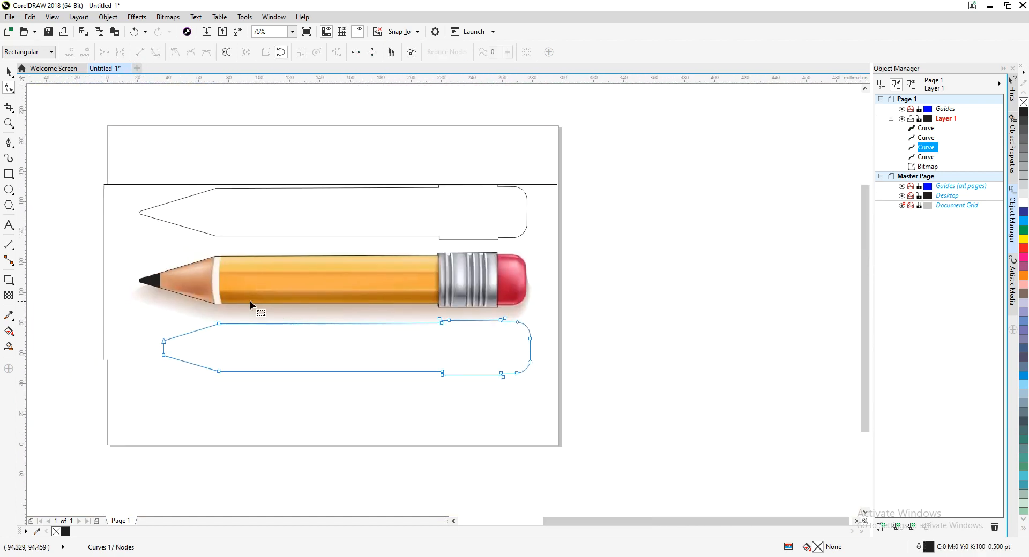
{"action": "left_click_drag", "start_coordinate": [126, 306], "coordinate": [483, 474]}
{"action": "key", "text": "Delete"}
{"action": "scroll", "coordinate": [494, 382], "scroll_direction": "up", "scroll_amount": 4}
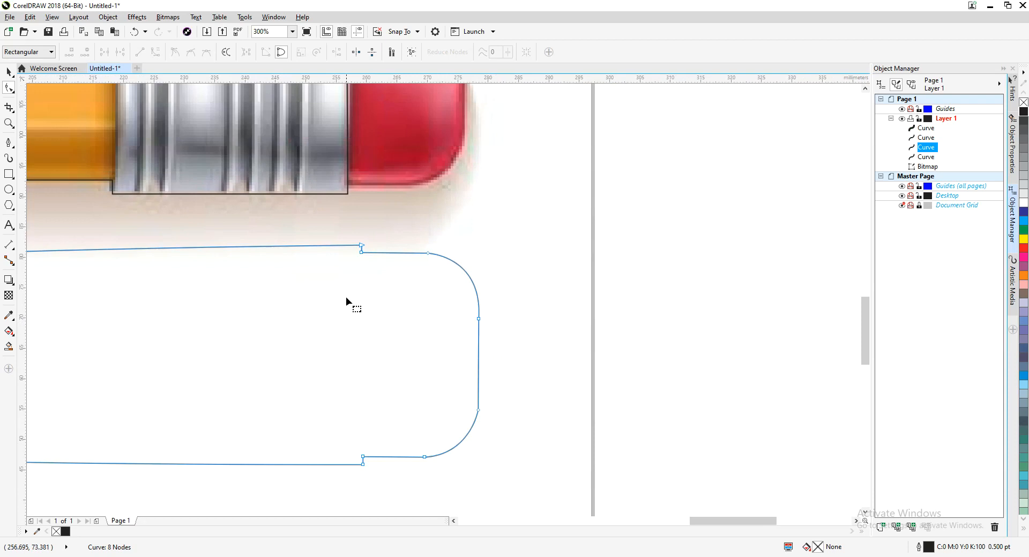
Delete the eraser shape's leftover ferrule corner nodes and convert the curve closing its open side to a straight line
{"action": "left_click", "coordinate": [360, 246]}
{"action": "key", "text": "Delete"}
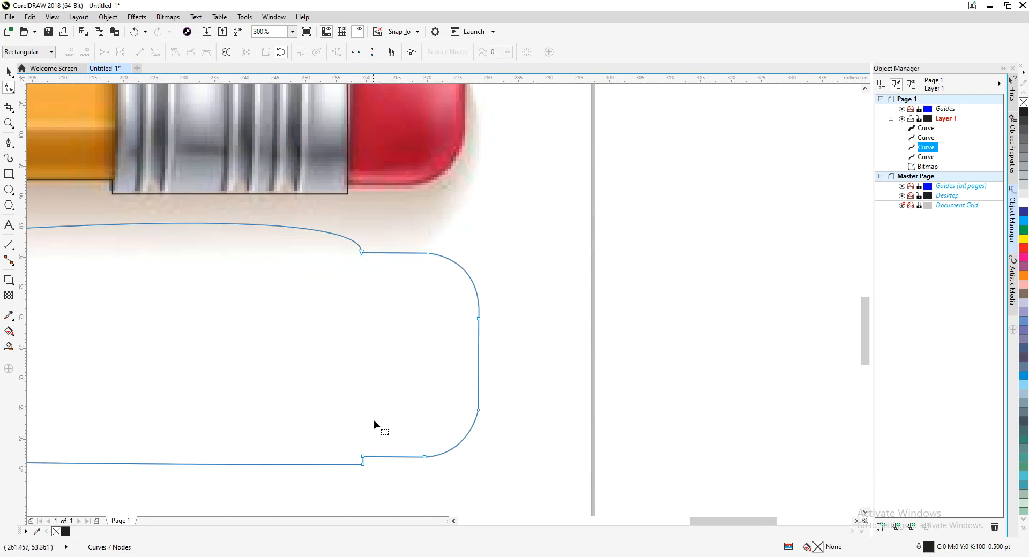
{"action": "left_click", "coordinate": [362, 464]}
{"action": "key", "text": "Delete"}
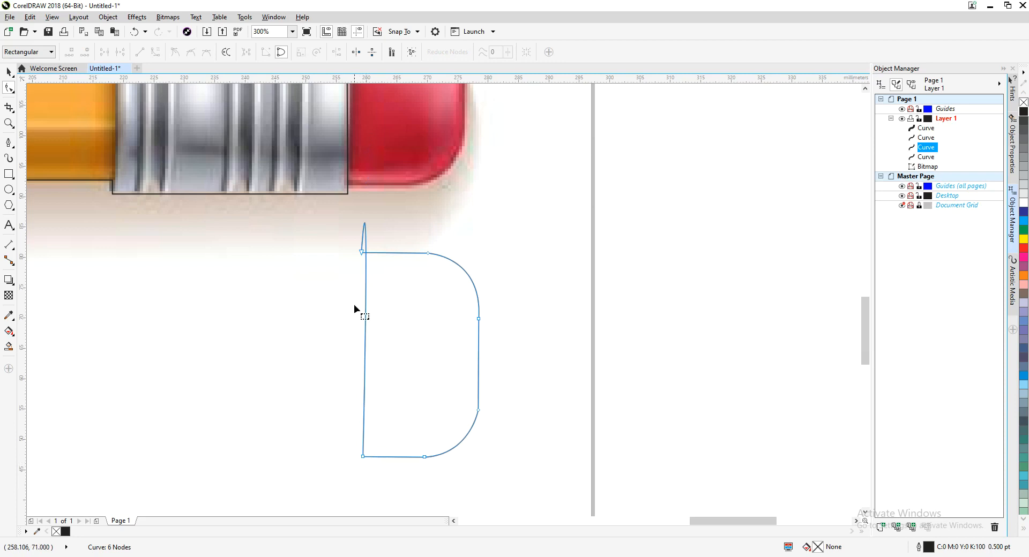
{"action": "left_click", "coordinate": [360, 252]}
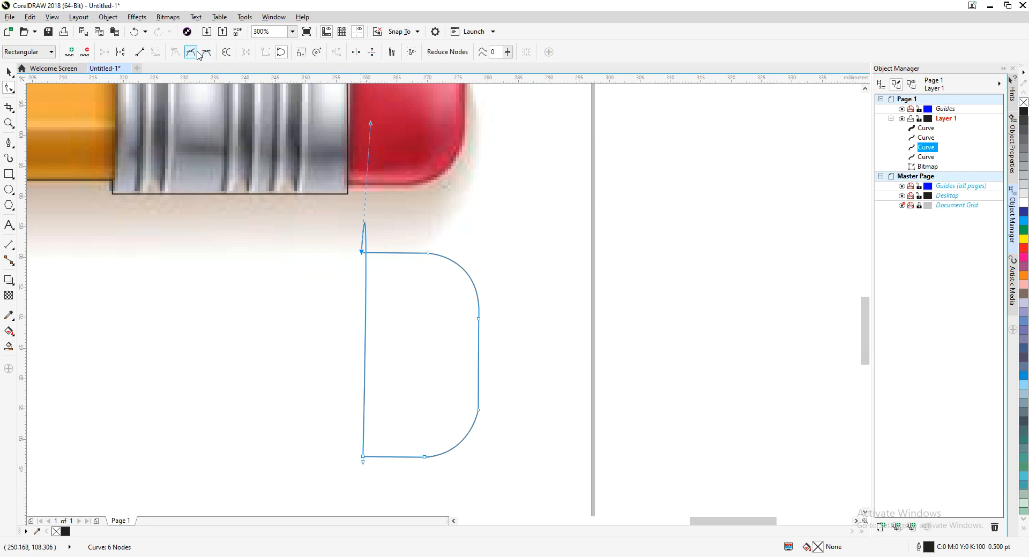
{"action": "left_click", "coordinate": [141, 52]}
{"action": "scroll", "coordinate": [273, 200], "scroll_direction": "down", "scroll_amount": 5}
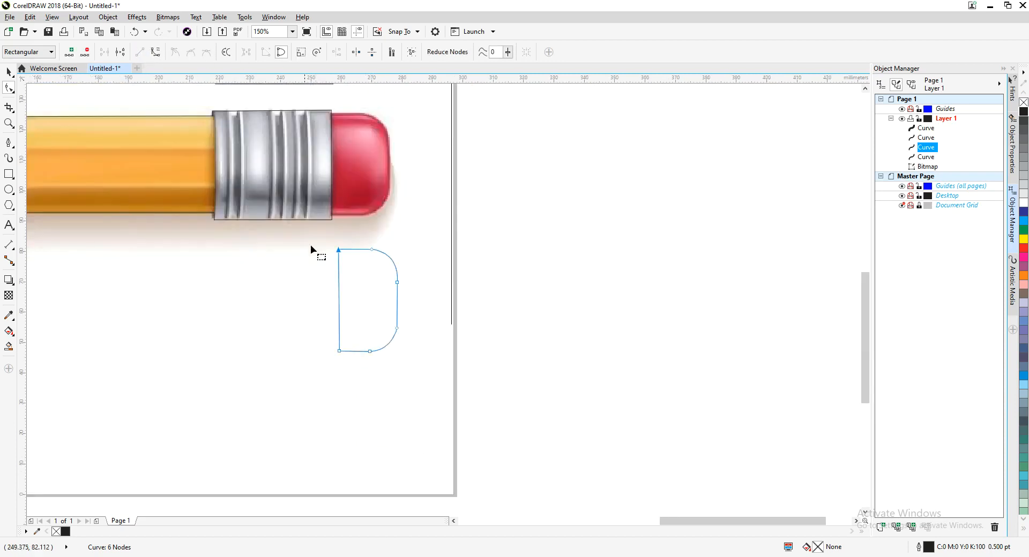
Move the separate eraser shape up onto the red eraser of the pencil image, with its straight edge against the ferrule
{"action": "left_click_drag", "start_coordinate": [278, 224], "coordinate": [394, 252]}
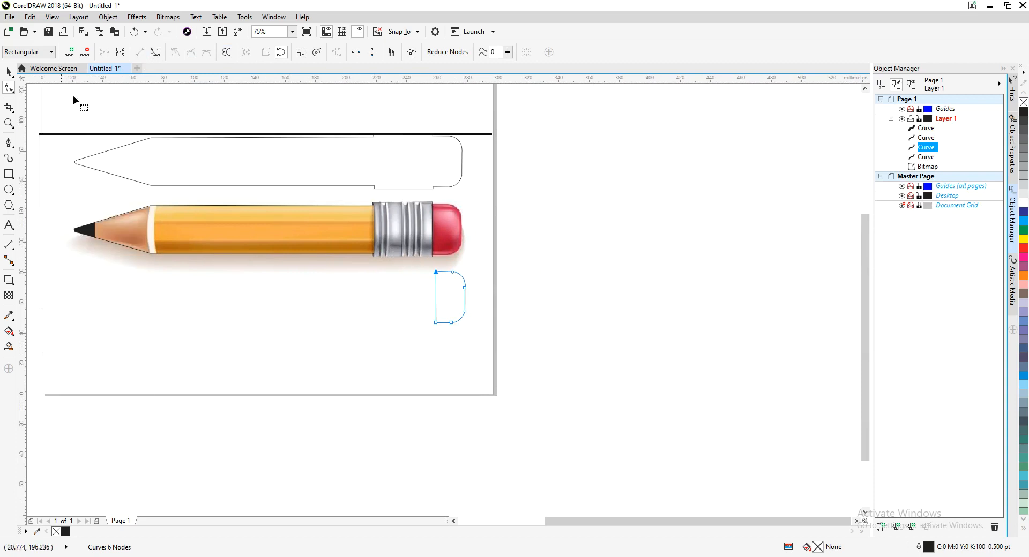
{"action": "left_click", "coordinate": [7, 71]}
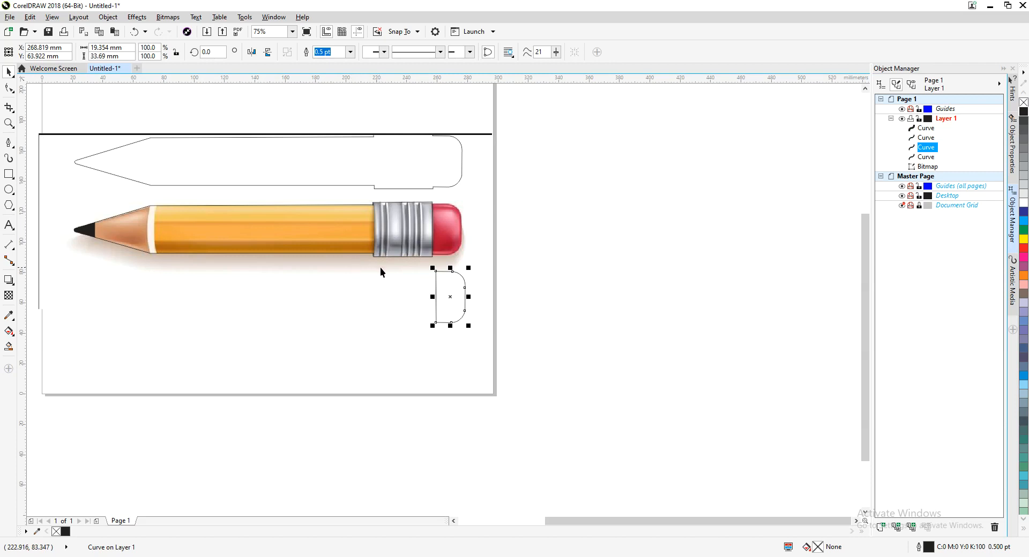
{"action": "scroll", "coordinate": [475, 278], "scroll_direction": "up", "scroll_amount": 5}
{"action": "scroll", "coordinate": [475, 278], "scroll_direction": "up", "scroll_amount": 2}
{"action": "mouse_move", "coordinate": [474, 344]}
{"action": "left_mouse_down"}
{"action": "mouse_move", "coordinate": [456, 213]}
{"action": "mouse_move", "coordinate": [473, 89]}
{"action": "left_mouse_up"}
{"action": "scroll", "coordinate": [438, 249], "scroll_direction": "up", "scroll_amount": 3}
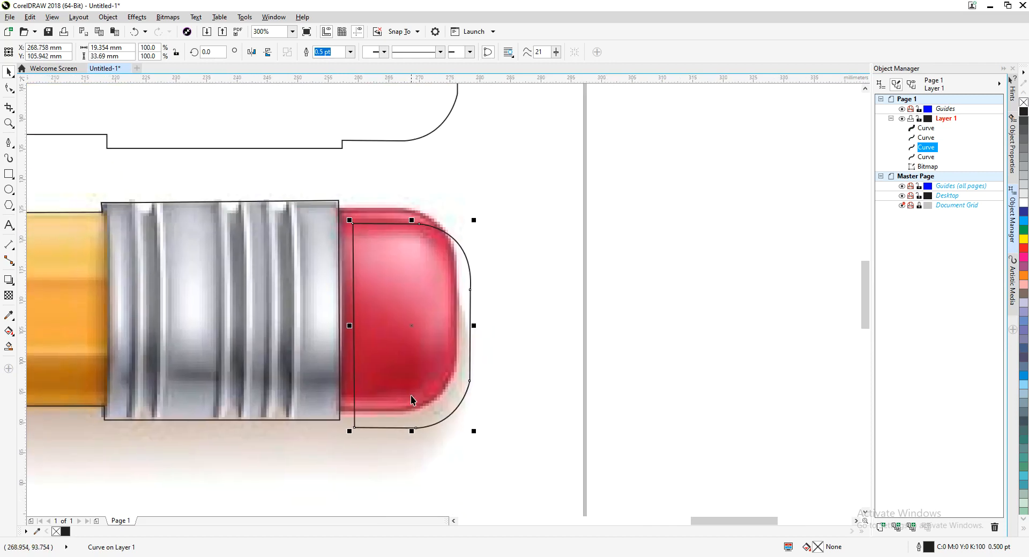
{"action": "left_click_drag", "start_coordinate": [390, 224], "coordinate": [377, 211]}
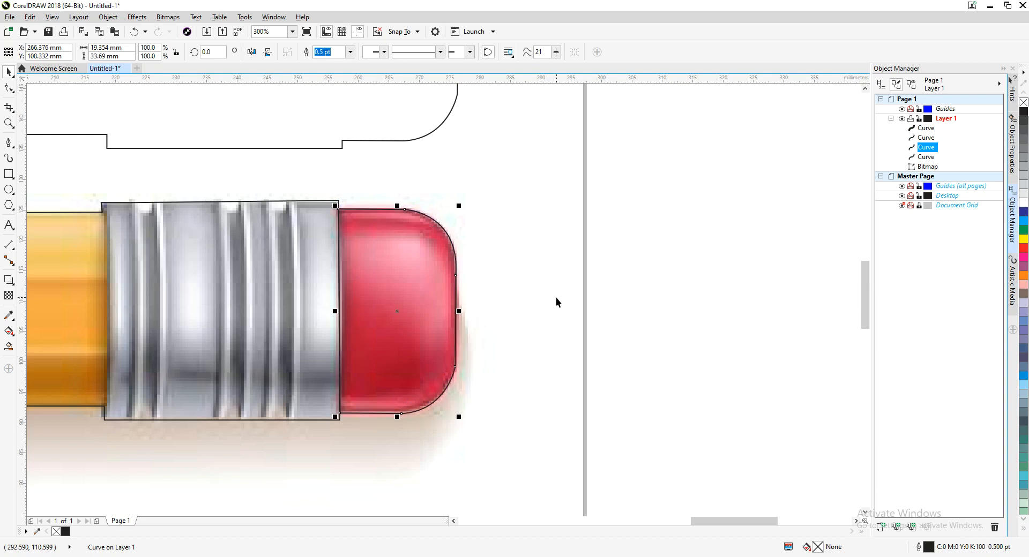
{"action": "left_click", "coordinate": [523, 285]}
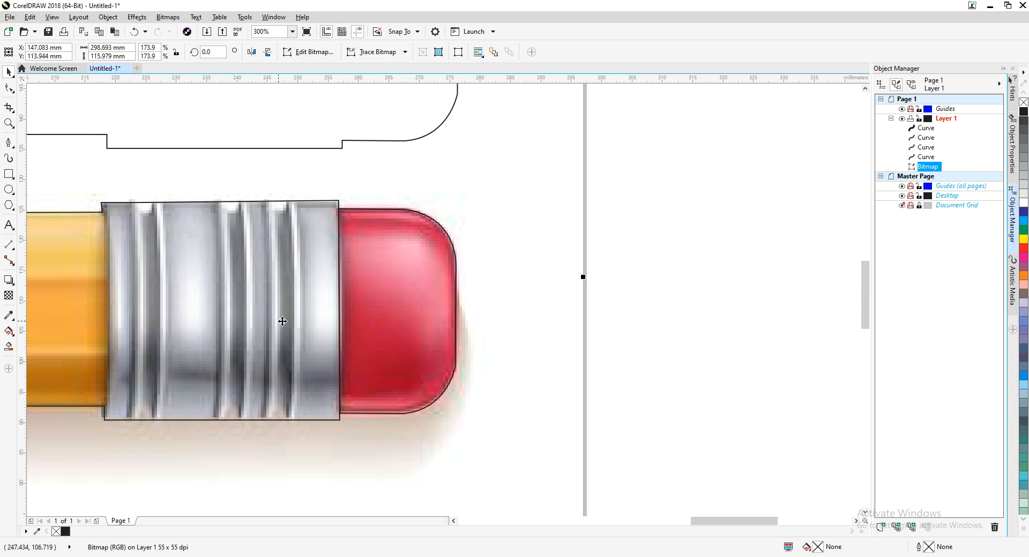
Fill the eraser shape on the pencil image with black
{"action": "scroll", "coordinate": [273, 321], "scroll_direction": "down", "scroll_amount": 2}
{"action": "scroll", "coordinate": [483, 292], "scroll_direction": "left", "scroll_amount": 6}
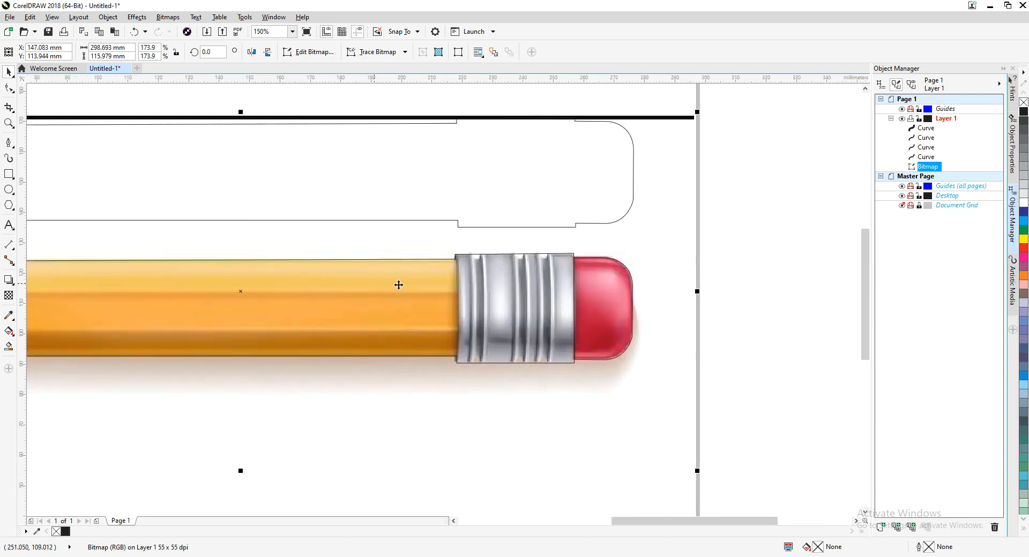
{"action": "left_click_drag", "start_coordinate": [427, 281], "coordinate": [363, 271]}
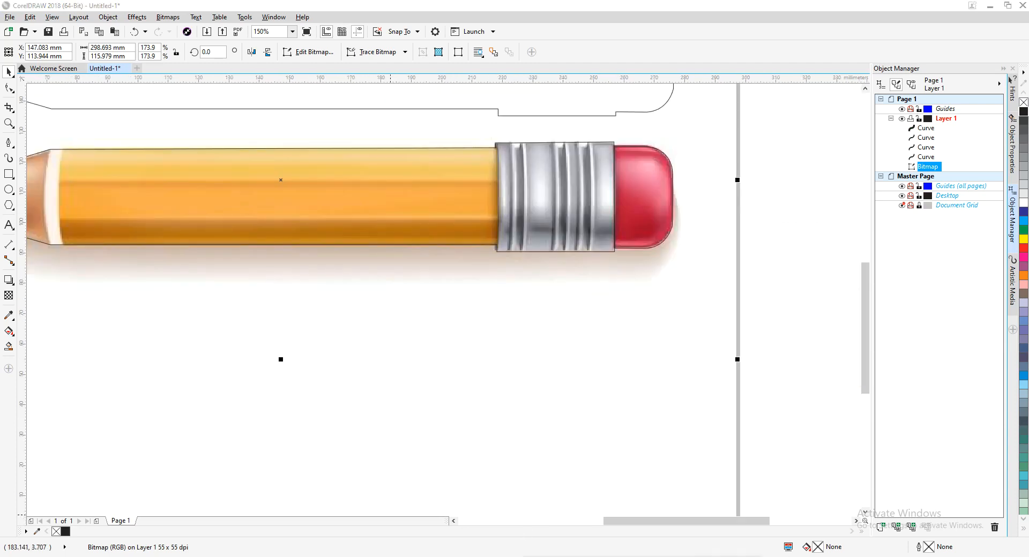
{"action": "left_click_drag", "start_coordinate": [170, 232], "coordinate": [322, 298]}
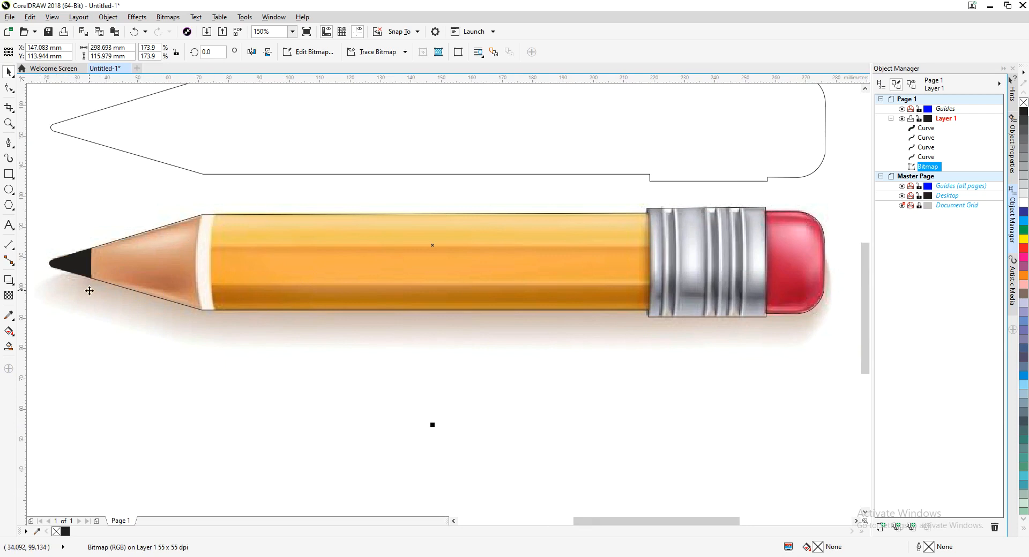
{"action": "left_click", "coordinate": [69, 264]}
{"action": "left_click", "coordinate": [802, 244]}
{"action": "left_click_drag", "start_coordinate": [764, 264], "coordinate": [348, 313]}
{"action": "left_click", "coordinate": [414, 282]}
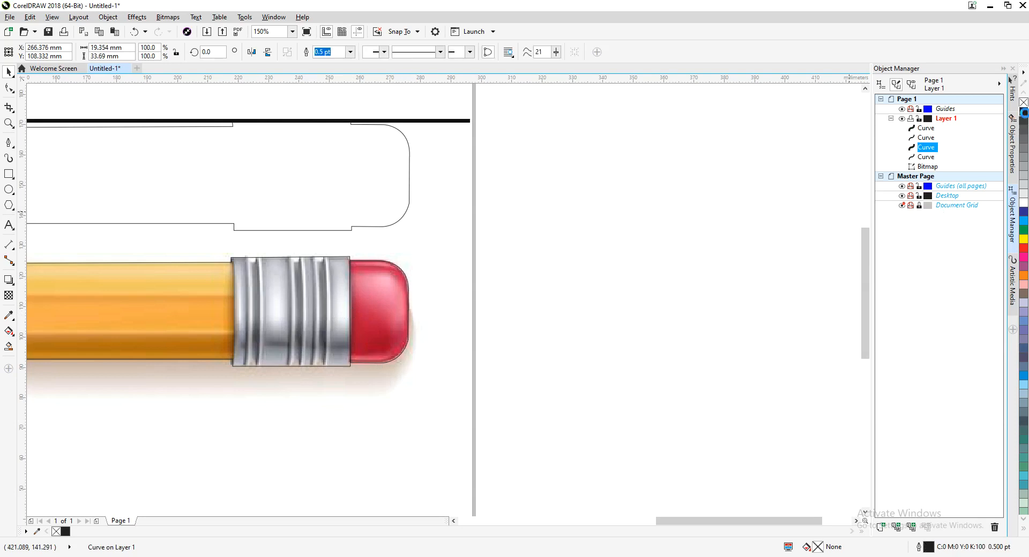
{"action": "left_click", "coordinate": [1023, 111]}
{"action": "left_click", "coordinate": [482, 298]}
With the Text tool and nothing selected, set the document's default paragraph text font to Freehand521 BT
{"action": "left_click_drag", "start_coordinate": [483, 297], "coordinate": [654, 297]}
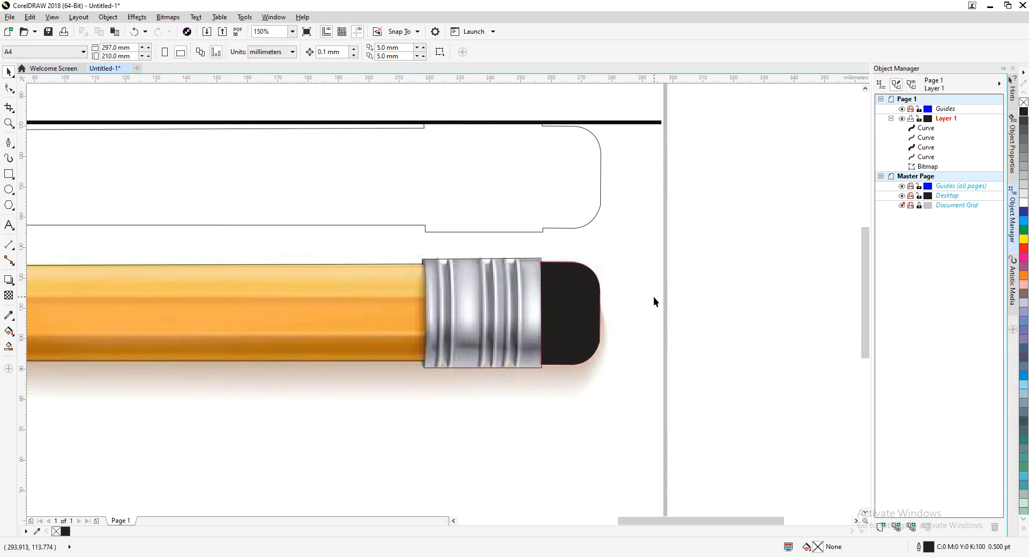
{"action": "left_click_drag", "start_coordinate": [552, 290], "coordinate": [649, 291]}
{"action": "scroll", "coordinate": [283, 298], "scroll_direction": "down", "scroll_amount": 2}
{"action": "mouse_move", "coordinate": [317, 286]}
{"action": "left_mouse_down"}
{"action": "mouse_move", "coordinate": [302, 263]}
{"action": "mouse_move", "coordinate": [280, 267]}
{"action": "left_mouse_up"}
{"action": "scroll", "coordinate": [281, 266], "scroll_direction": "up", "scroll_amount": 2}
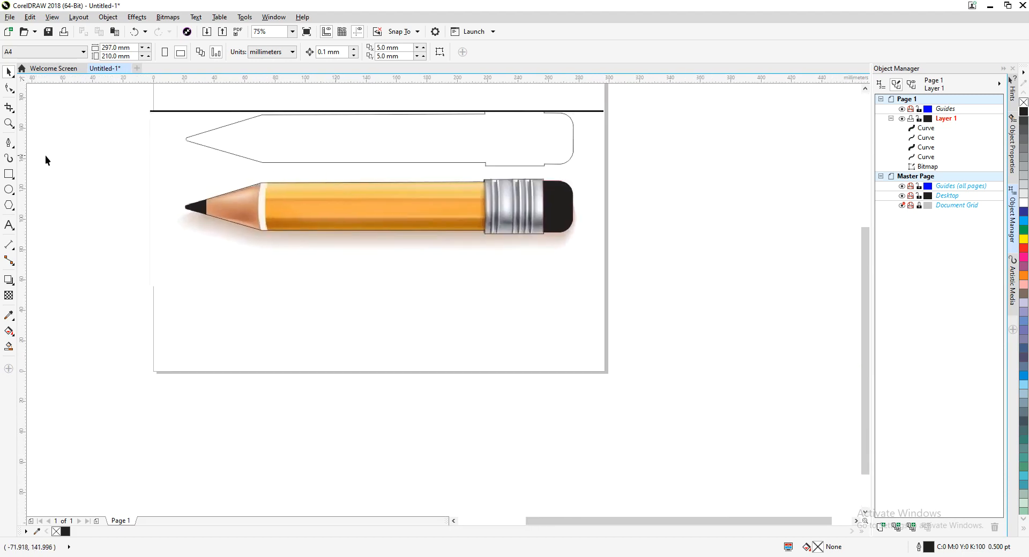
{"action": "left_click", "coordinate": [8, 225]}
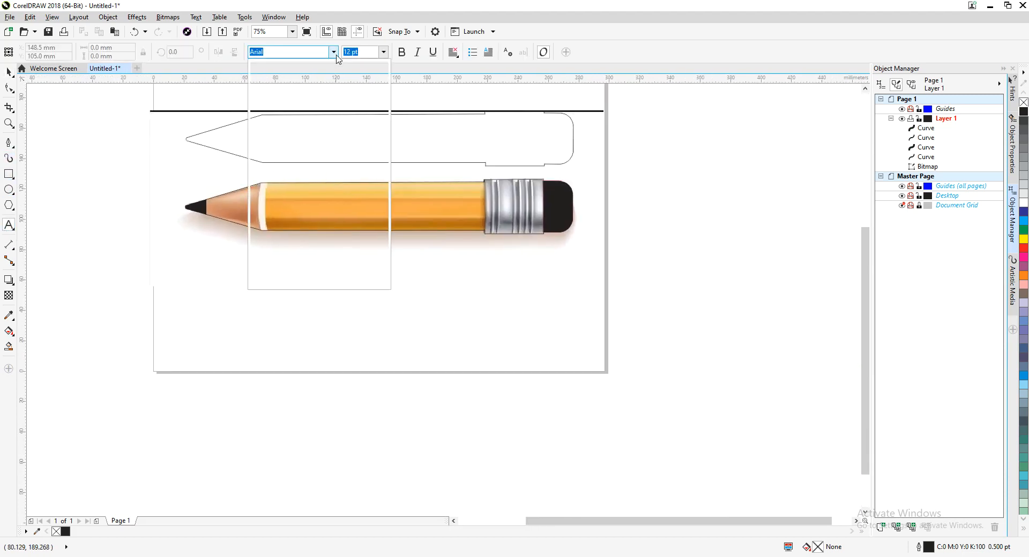
{"action": "left_click", "coordinate": [334, 52]}
{"action": "scroll", "coordinate": [336, 163], "scroll_direction": "down", "scroll_amount": 1}
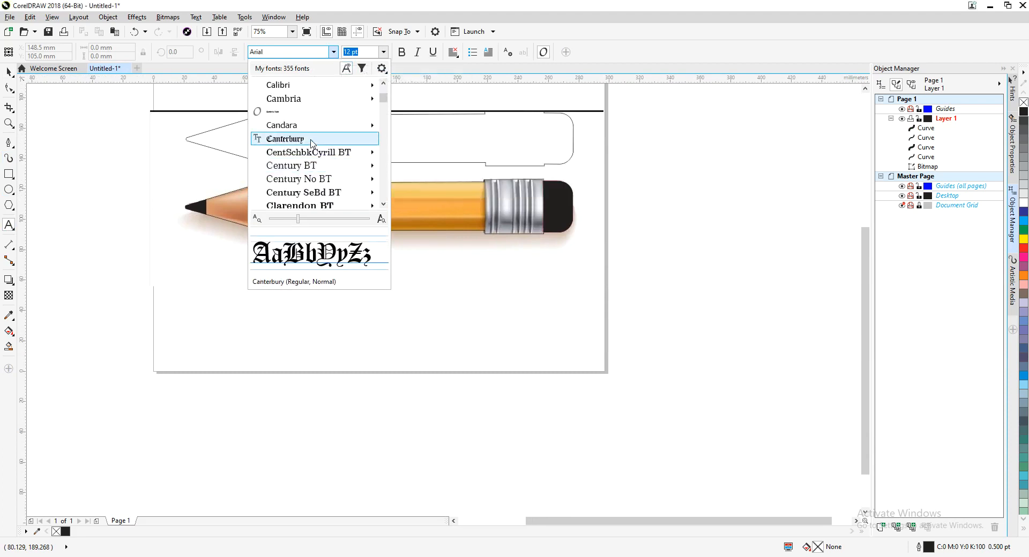
{"action": "scroll", "coordinate": [306, 161], "scroll_direction": "down", "scroll_amount": 3}
{"action": "scroll", "coordinate": [297, 185], "scroll_direction": "down", "scroll_amount": 2}
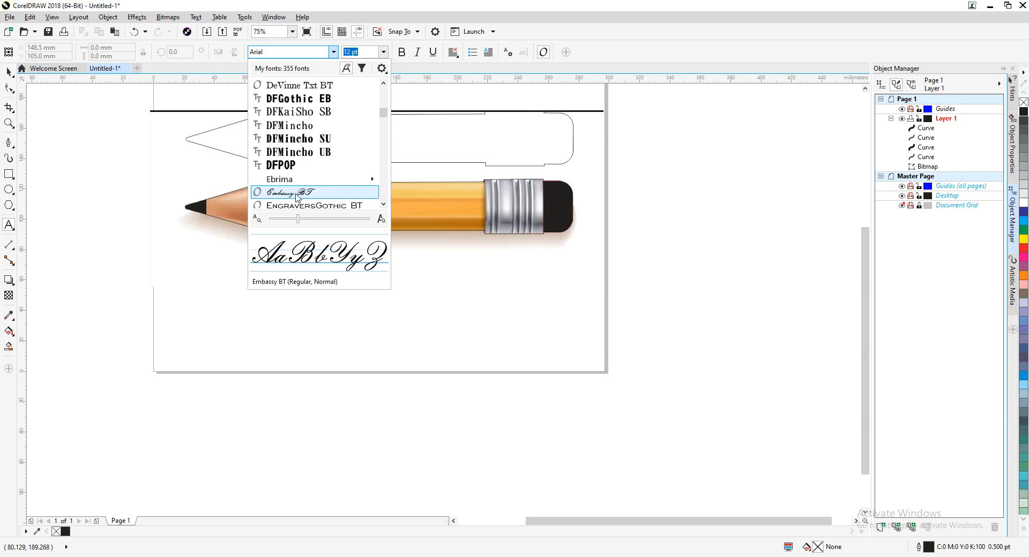
{"action": "scroll", "coordinate": [297, 214], "scroll_direction": "down", "scroll_amount": 2}
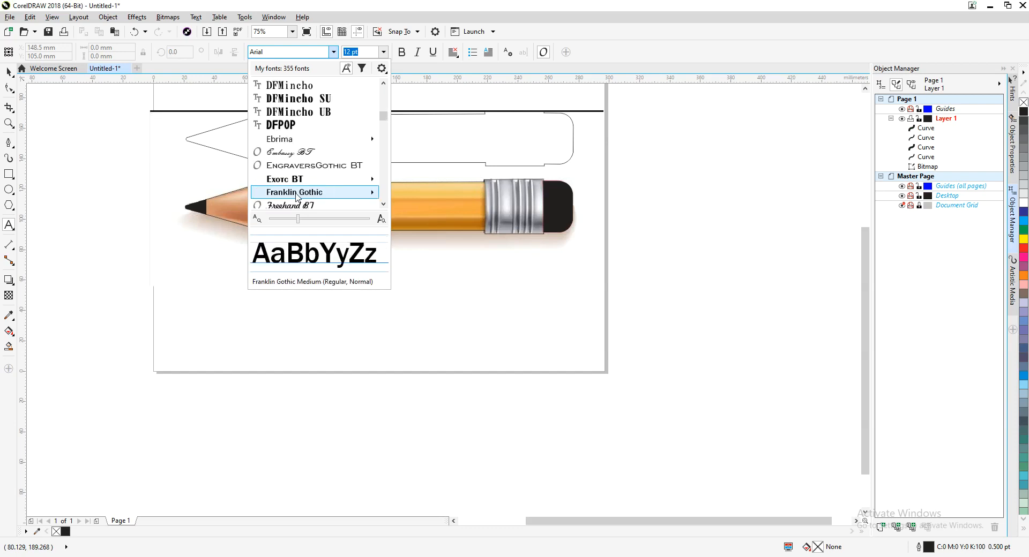
{"action": "mouse_move", "coordinate": [321, 260]}
{"action": "left_click", "coordinate": [384, 242]}
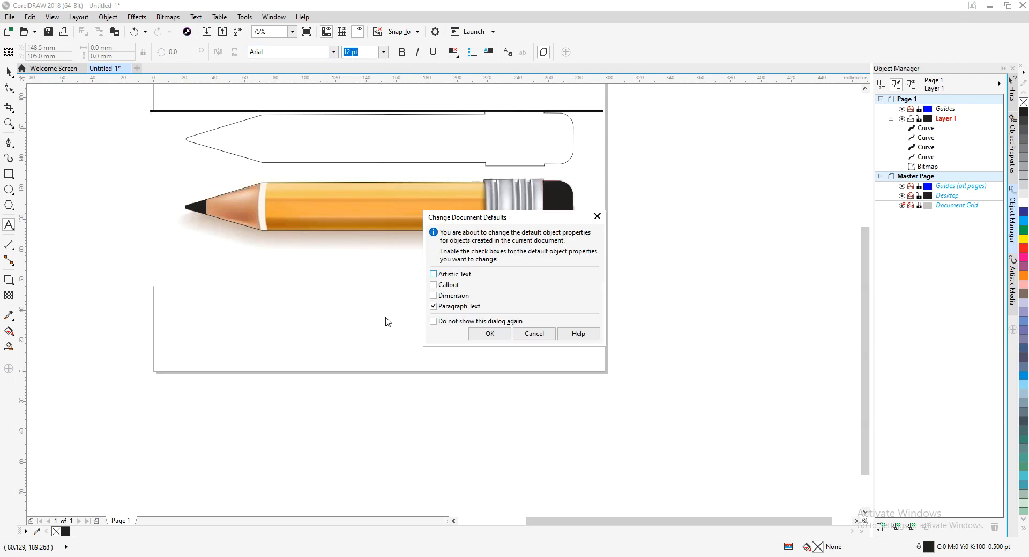
{"action": "left_click", "coordinate": [489, 333]}
Add the artistic text "Education" in the empty page area below the pencil image
{"action": "left_click", "coordinate": [292, 332]}
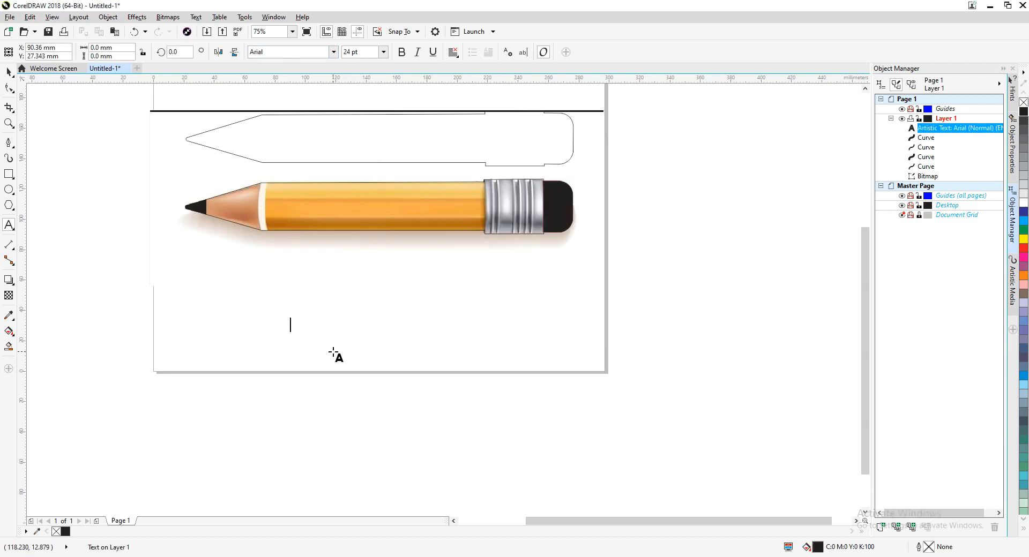
{"action": "type", "text": "Education"}
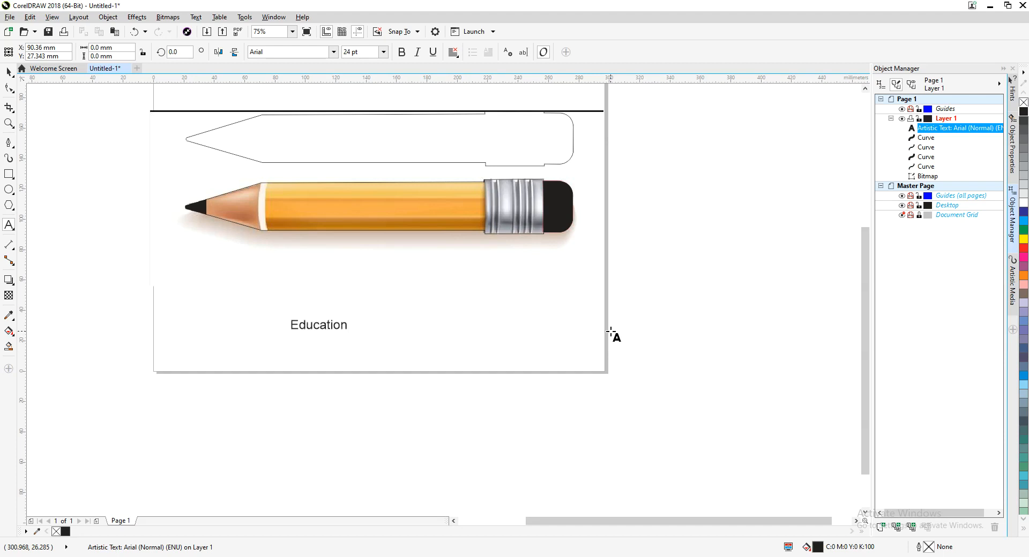
Set the "Education" text's font to Algerian and its size to 48 pt
{"action": "double_click", "coordinate": [318, 325]}
{"action": "left_click", "coordinate": [334, 52]}
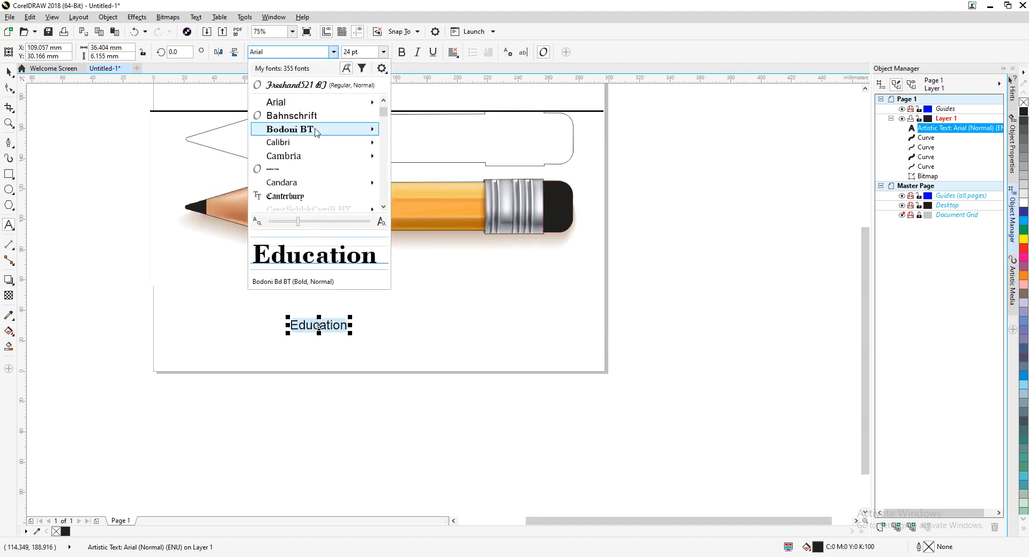
{"action": "scroll", "coordinate": [302, 129], "scroll_direction": "down", "scroll_amount": 5}
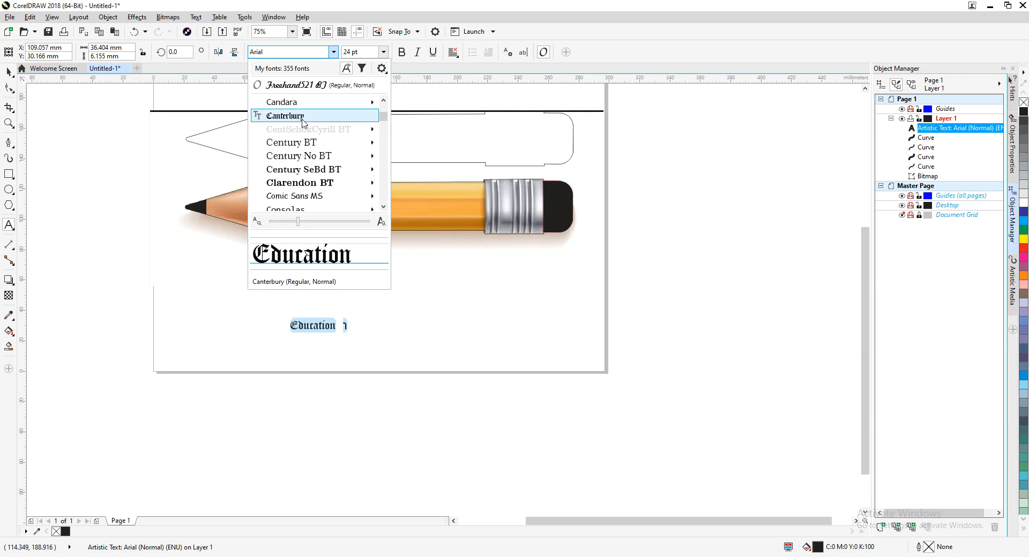
{"action": "mouse_move", "coordinate": [304, 133]}
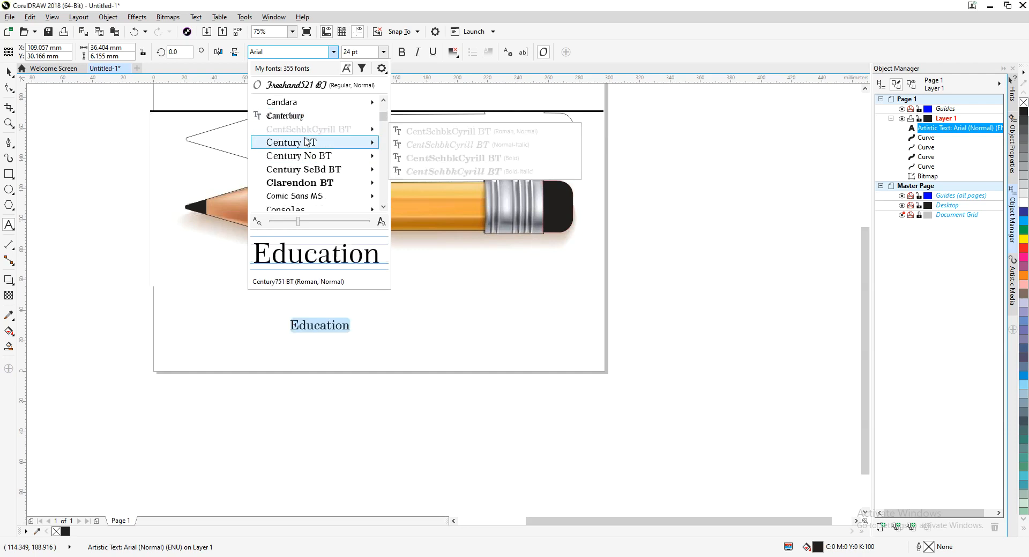
{"action": "scroll", "coordinate": [307, 171], "scroll_direction": "down", "scroll_amount": 6}
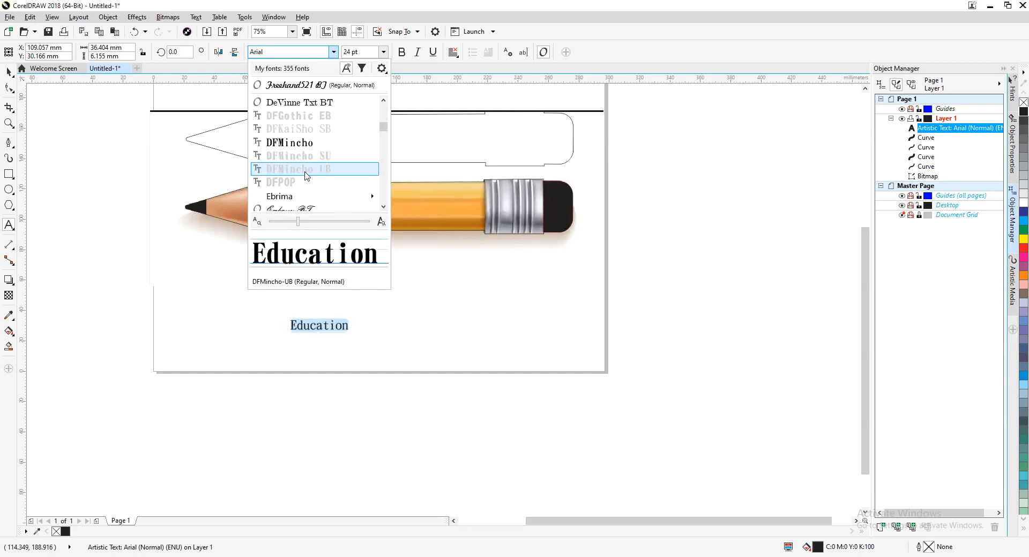
{"action": "scroll", "coordinate": [306, 176], "scroll_direction": "down", "scroll_amount": 1}
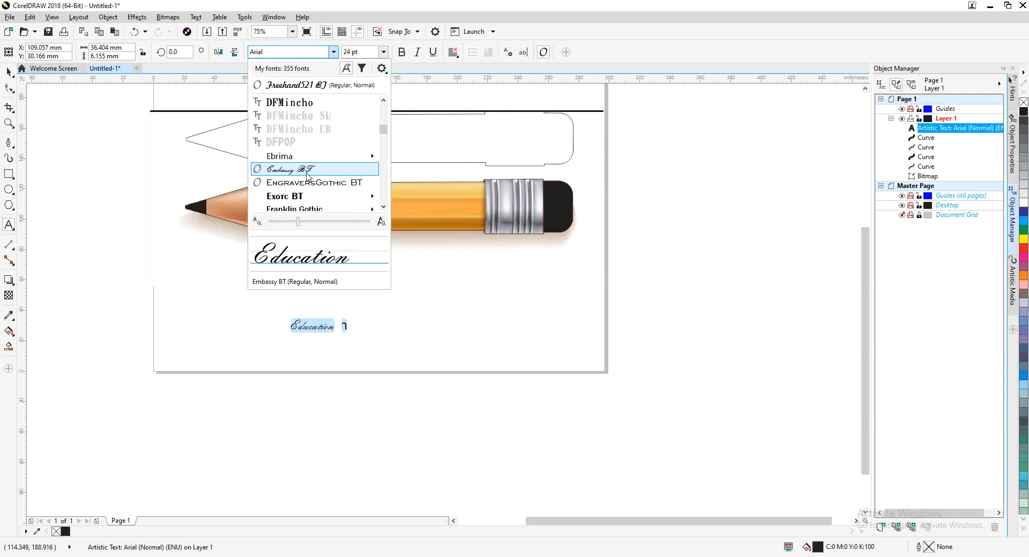
{"action": "scroll", "coordinate": [306, 174], "scroll_direction": "down", "scroll_amount": 3}
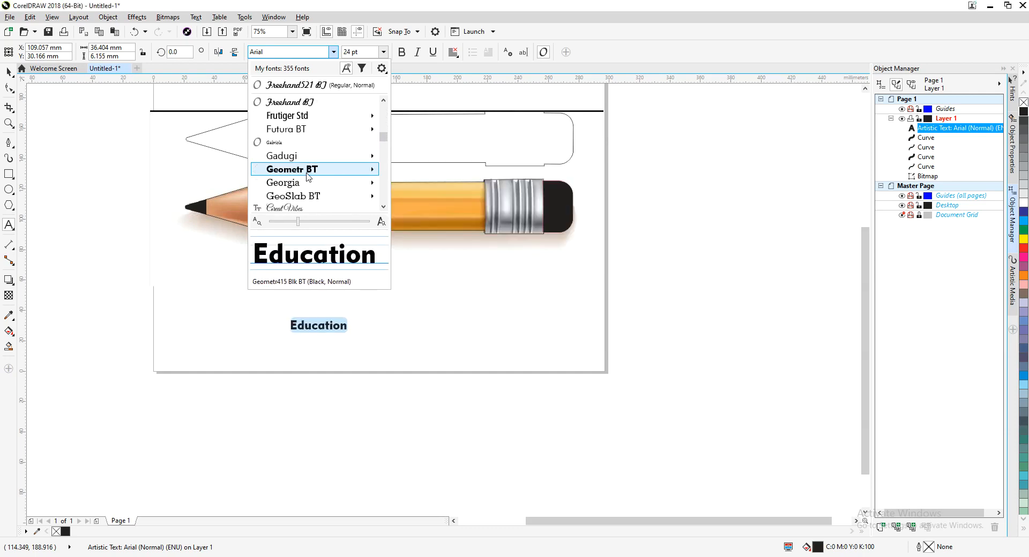
{"action": "scroll", "coordinate": [305, 172], "scroll_direction": "down", "scroll_amount": 1}
{"action": "scroll", "coordinate": [307, 174], "scroll_direction": "down", "scroll_amount": 1}
{"action": "mouse_move", "coordinate": [308, 177]}
{"action": "scroll", "coordinate": [309, 176], "scroll_direction": "down", "scroll_amount": 2}
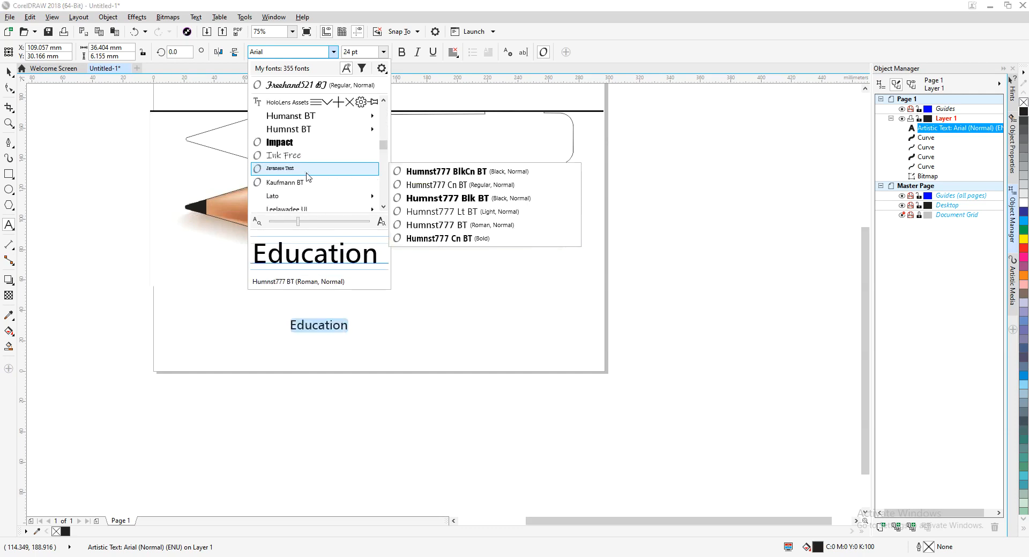
{"action": "scroll", "coordinate": [317, 158], "scroll_direction": "up", "scroll_amount": 15}
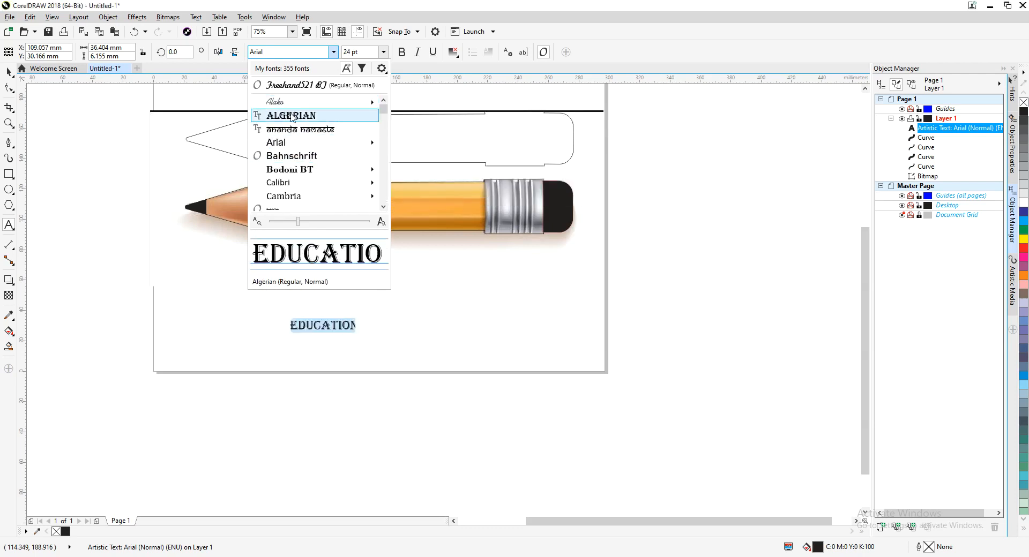
{"action": "left_click", "coordinate": [292, 116]}
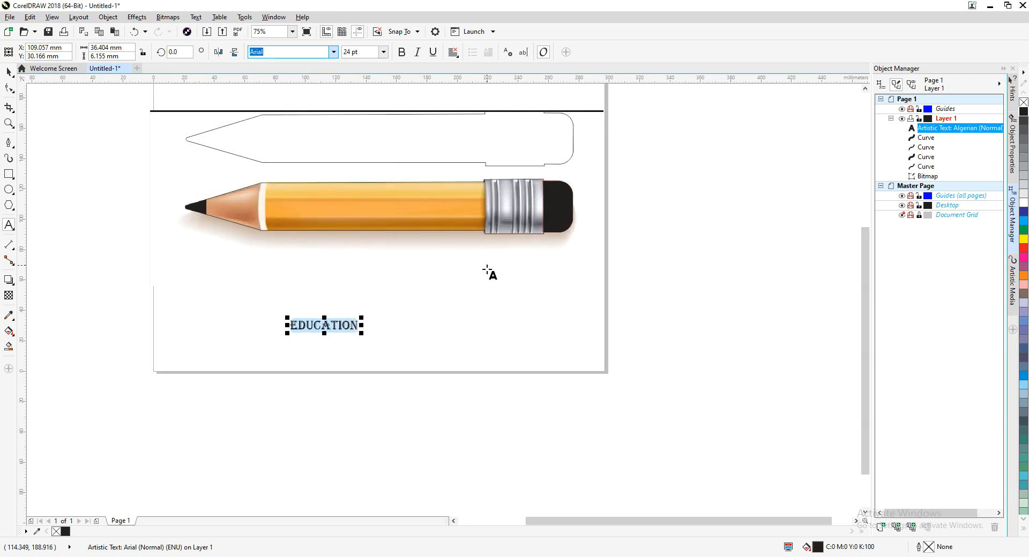
{"action": "left_click", "coordinate": [382, 51]}
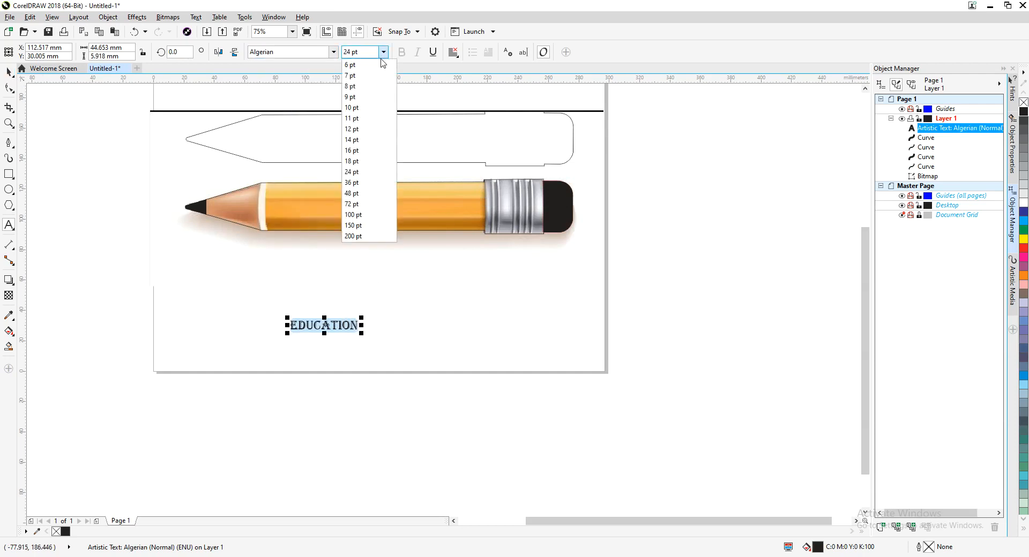
{"action": "left_click", "coordinate": [368, 194]}
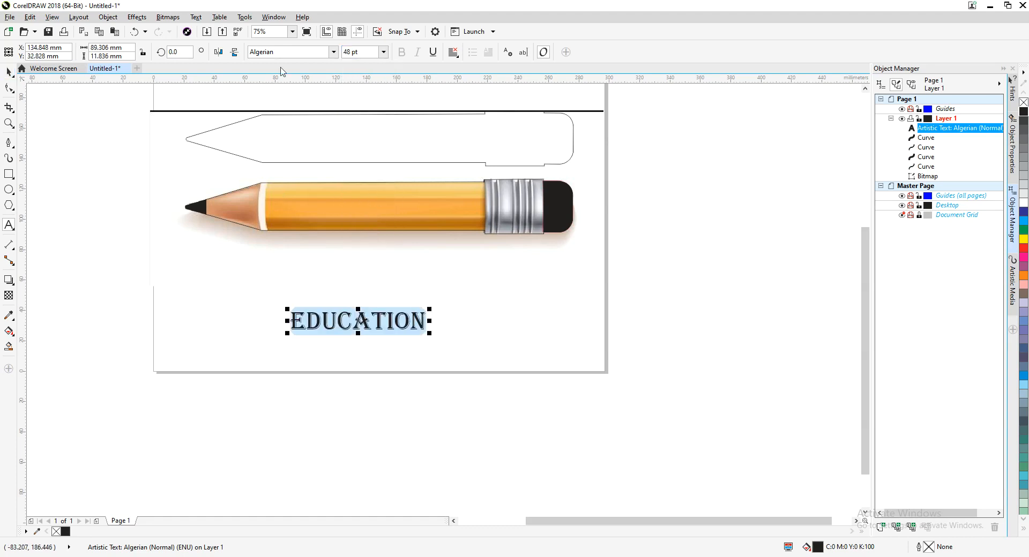
Set the "Education" text's font size to 52 pt and deselect it
{"action": "key", "text": "ctrl+a"}
{"action": "type", "text": "5"}
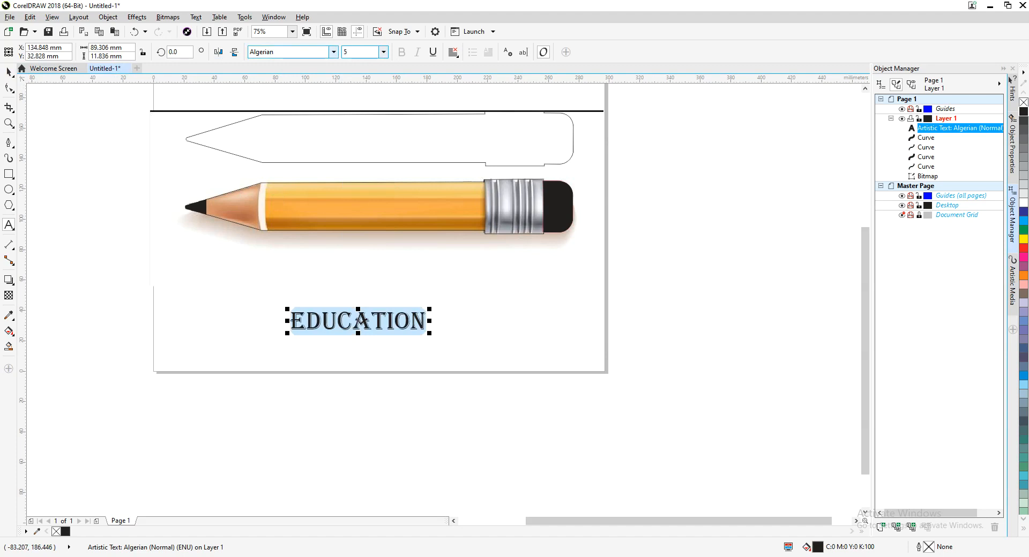
{"action": "type", "text": "2"}
{"action": "key", "text": "Return"}
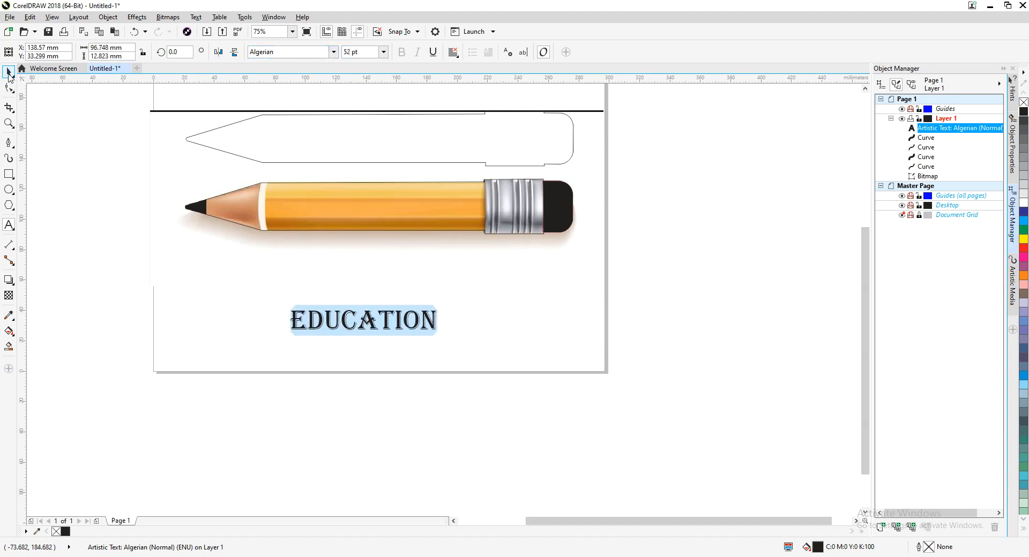
{"action": "left_click", "coordinate": [10, 72]}
{"action": "left_click", "coordinate": [424, 339]}
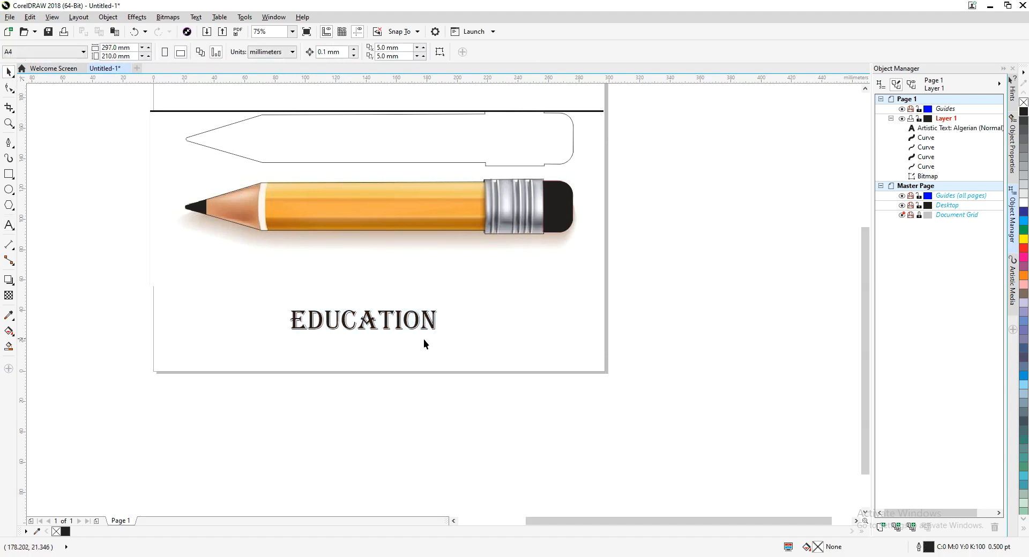
Move the "Education" text onto the pencil's yellow body, between the sharpened end and the metal ferrule
{"action": "left_click", "coordinate": [369, 321]}
{"action": "mouse_move", "coordinate": [369, 323]}
{"action": "left_mouse_down"}
{"action": "mouse_move", "coordinate": [367, 233]}
{"action": "mouse_move", "coordinate": [389, 211]}
{"action": "left_mouse_up"}
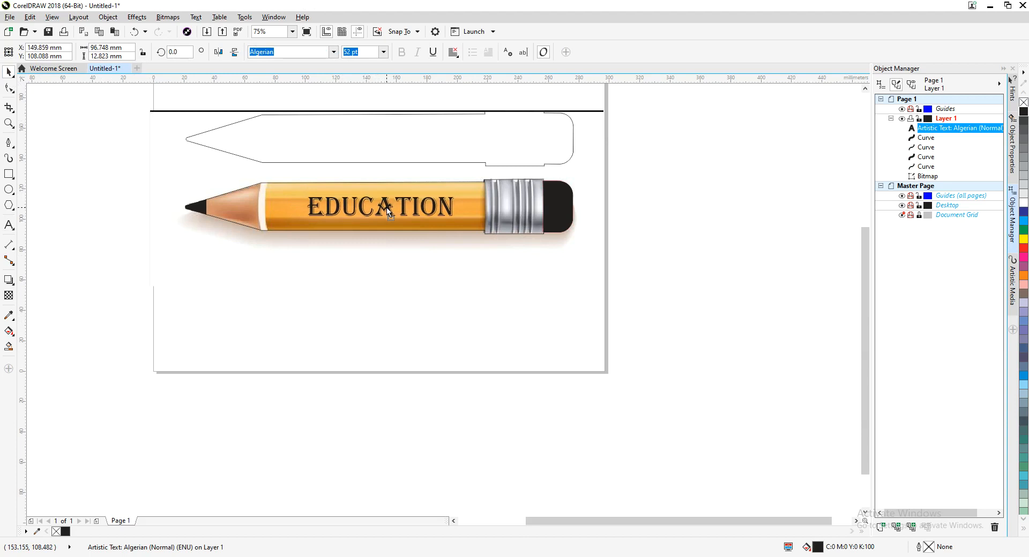
{"action": "left_click", "coordinate": [371, 270]}
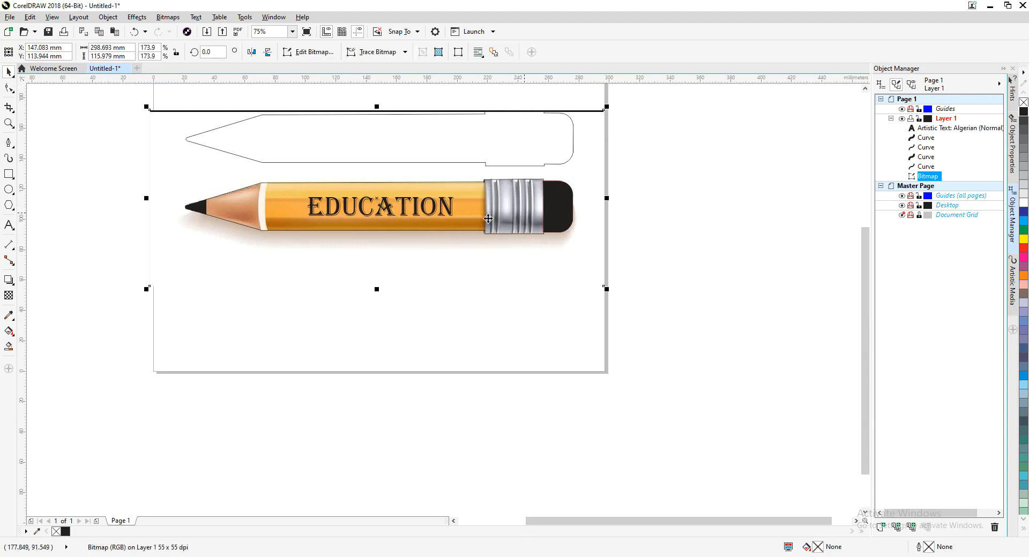
{"action": "left_click", "coordinate": [825, 222]}
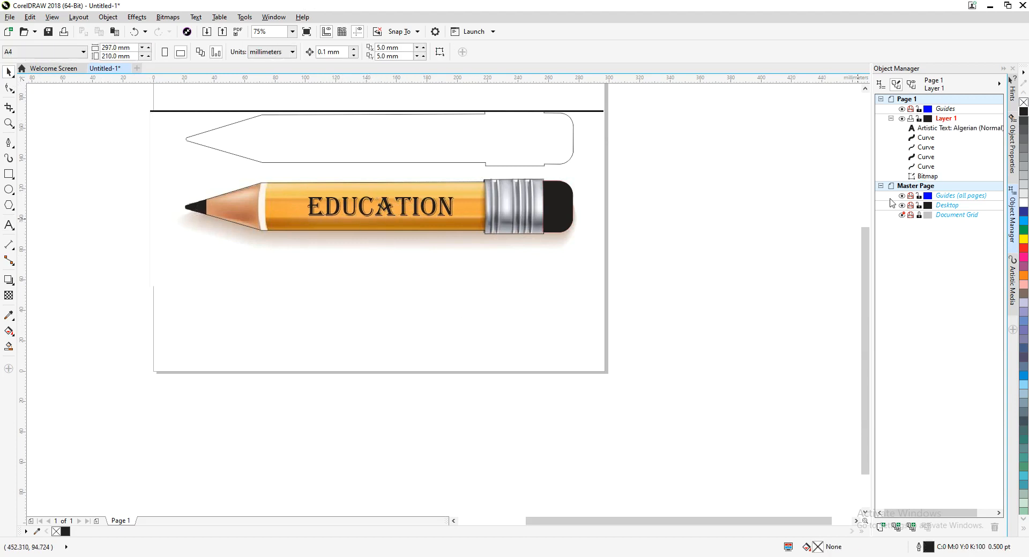
Create a new layer on Page 1 and move it below Layer 1 in the layer order
{"action": "left_click", "coordinate": [925, 176]}
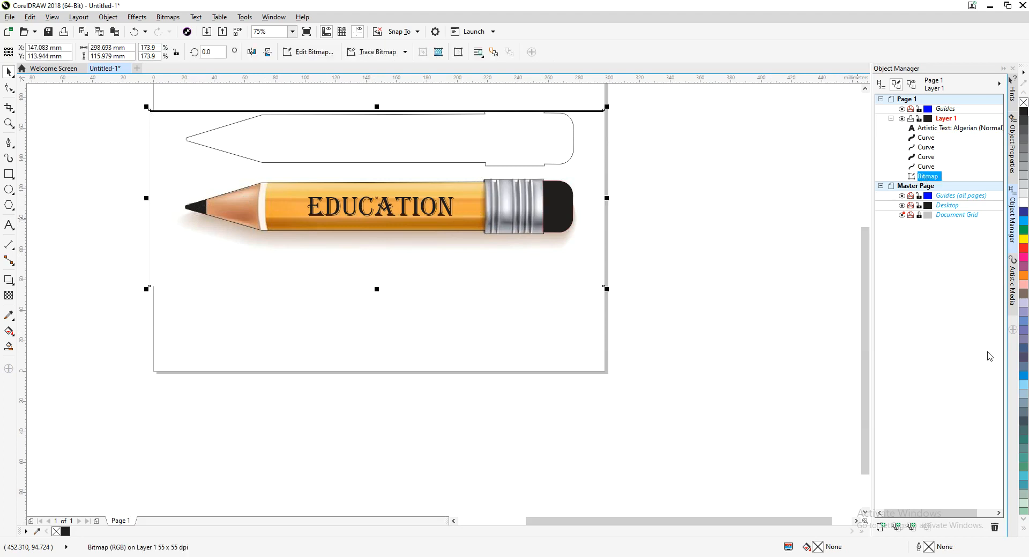
{"action": "left_click", "coordinate": [881, 528]}
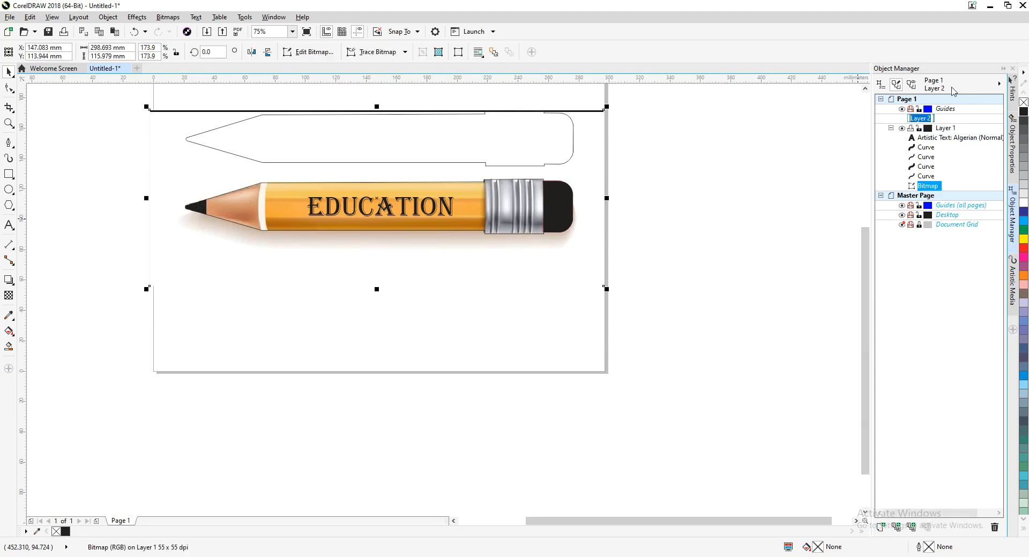
{"action": "left_click", "coordinate": [953, 120]}
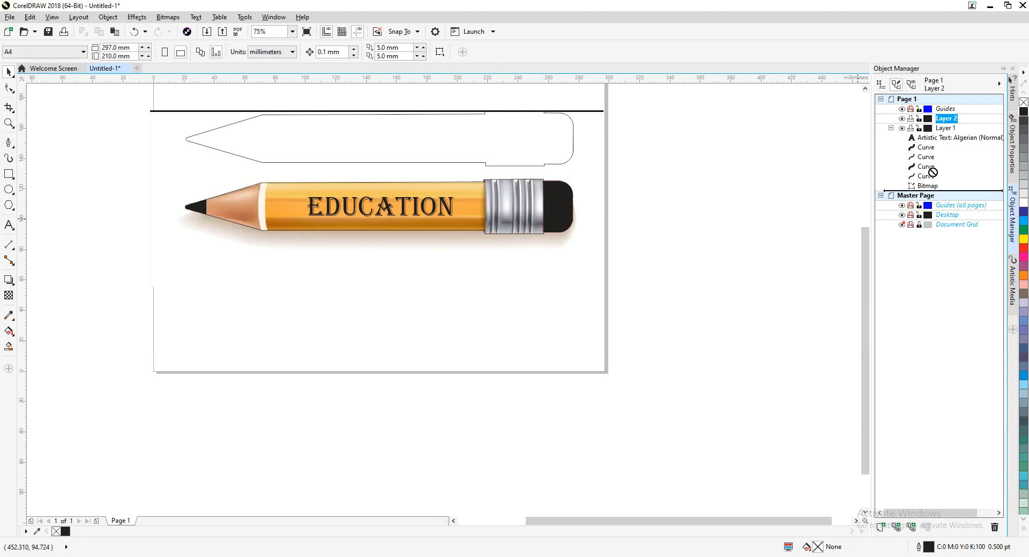
{"action": "left_click", "coordinate": [933, 129]}
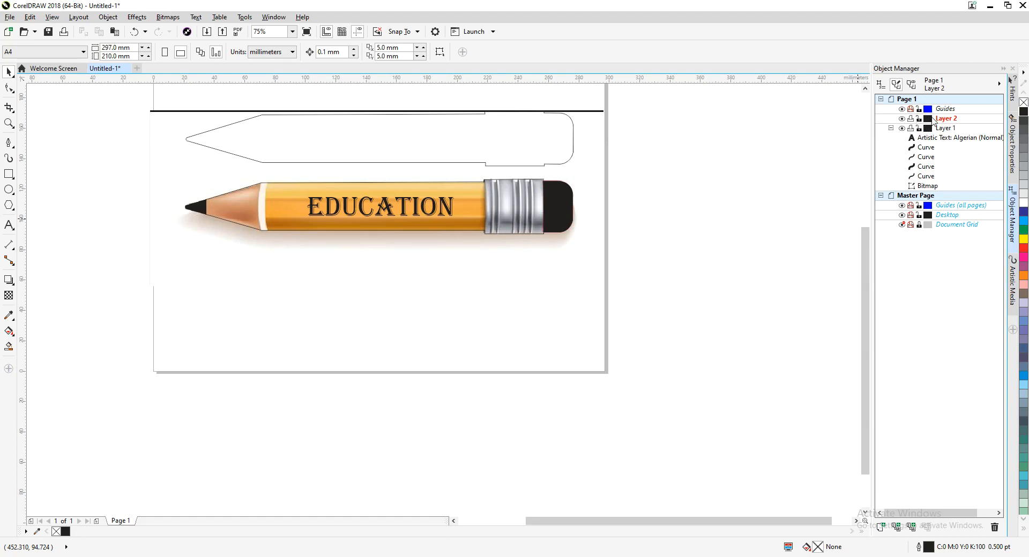
{"action": "left_click", "coordinate": [890, 128]}
{"action": "left_click_drag", "start_coordinate": [943, 118], "coordinate": [935, 137]}
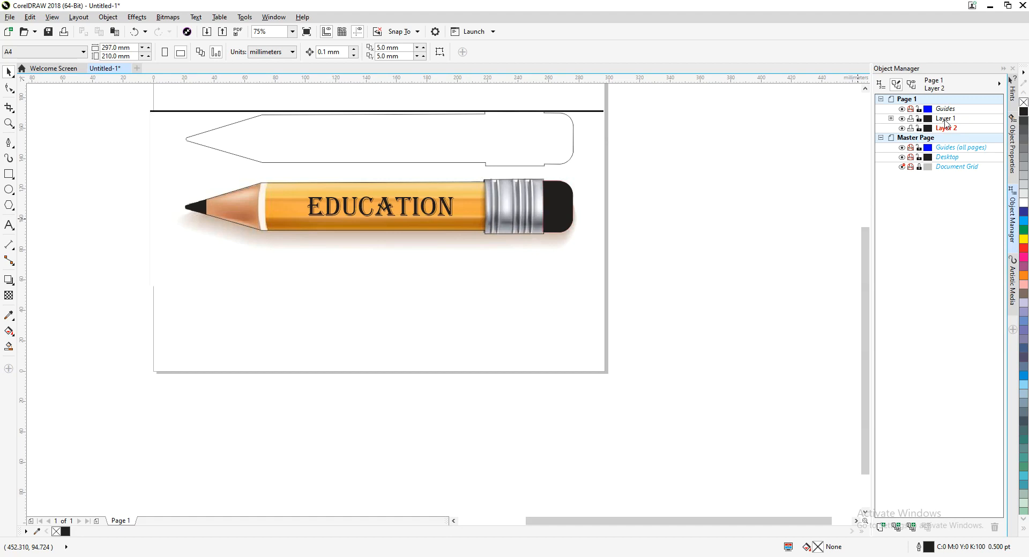
{"action": "double_click", "coordinate": [947, 128]}
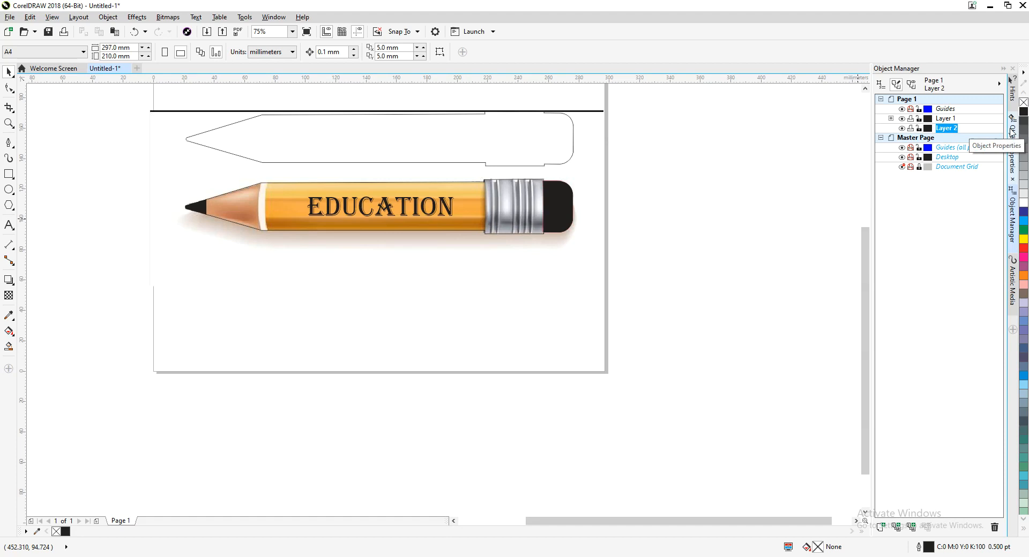
{"action": "key", "text": "i"}
{"action": "key", "text": "m"}
{"action": "key", "text": "a"}
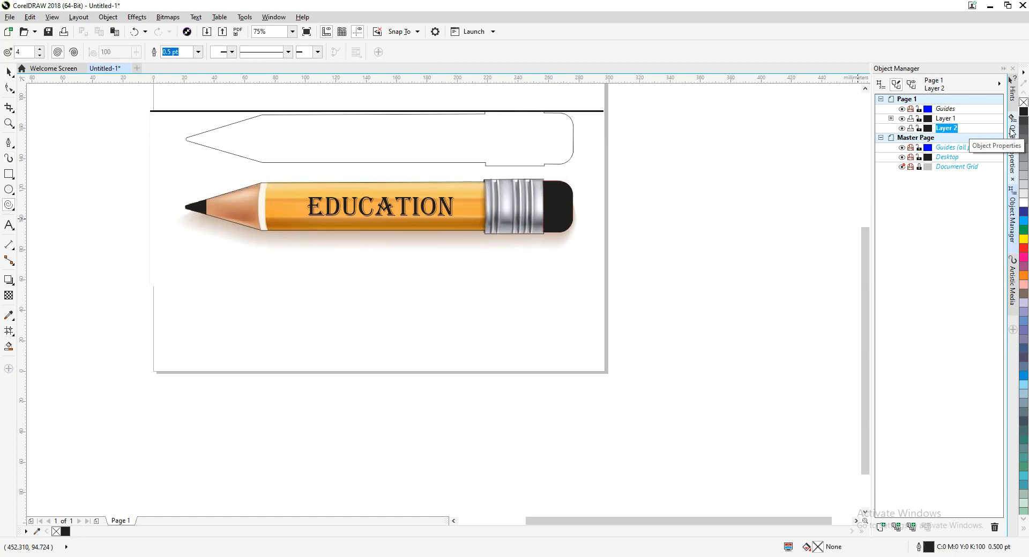
Rename the new layer below Layer 1 as "Bitmap"
{"action": "right_click", "coordinate": [949, 133]}
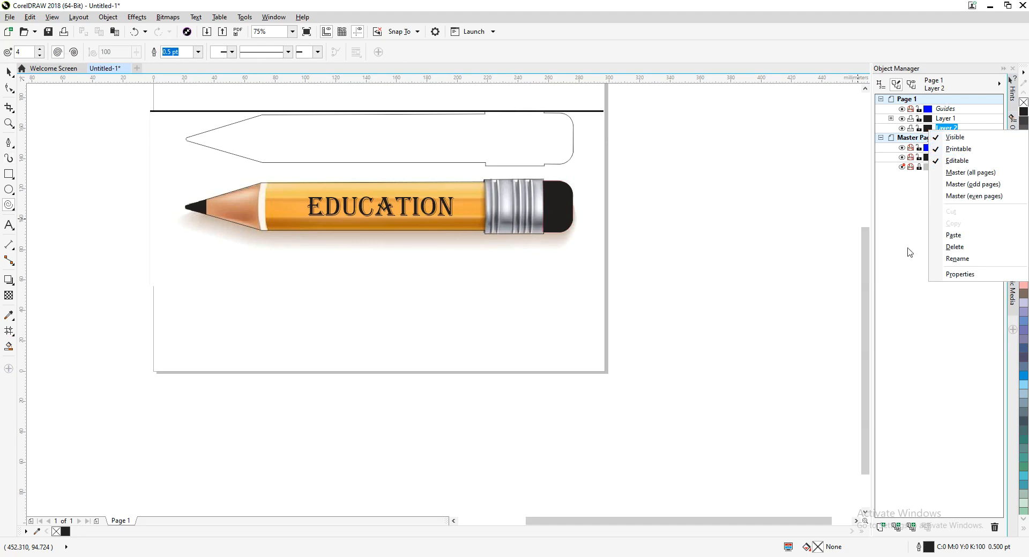
{"action": "left_click", "coordinate": [991, 257]}
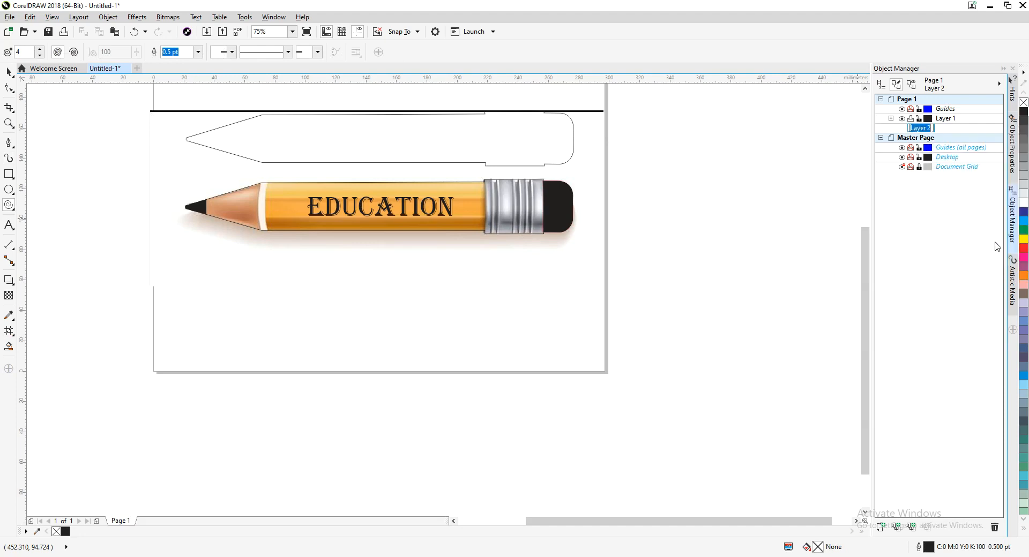
{"action": "type", "text": "Bitmap"}
{"action": "key", "text": "Return"}
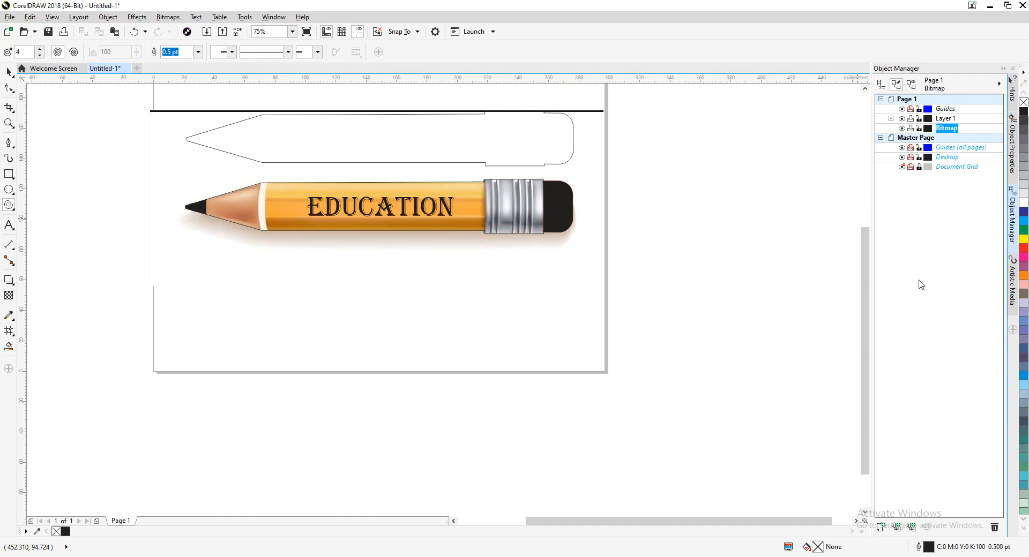
Move the pencil bitmap from Layer 1 into the Bitmap layer and hide that layer
{"action": "left_click", "coordinate": [891, 118]}
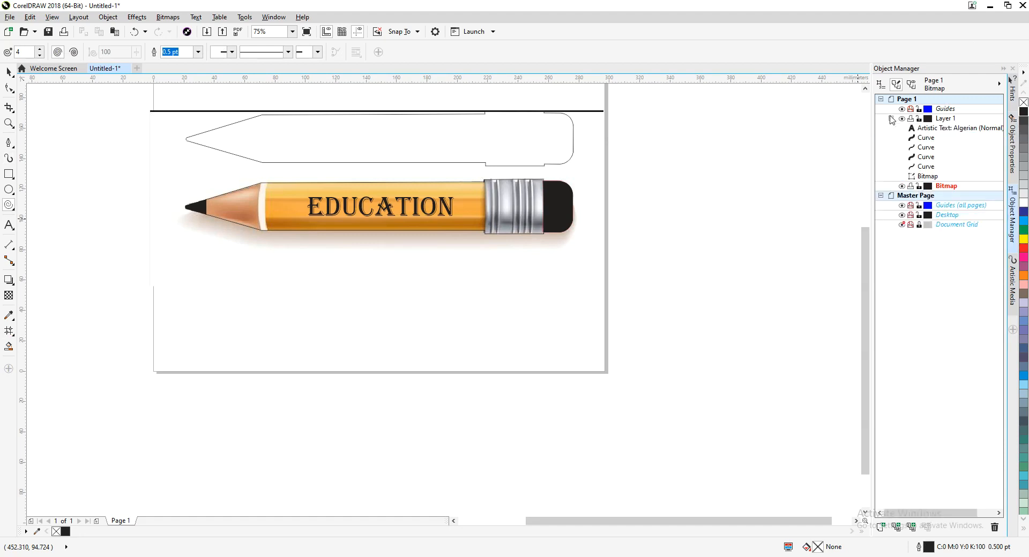
{"action": "mouse_move", "coordinate": [934, 176]}
{"action": "left_mouse_down"}
{"action": "mouse_move", "coordinate": [960, 186]}
{"action": "mouse_move", "coordinate": [942, 188]}
{"action": "left_mouse_up"}
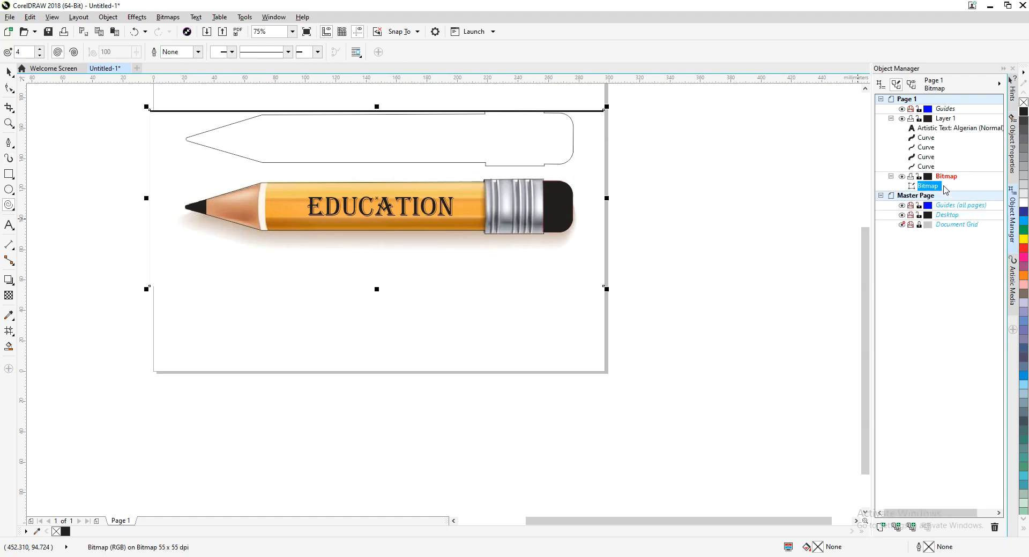
{"action": "left_click", "coordinate": [890, 177]}
{"action": "left_click", "coordinate": [901, 176]}
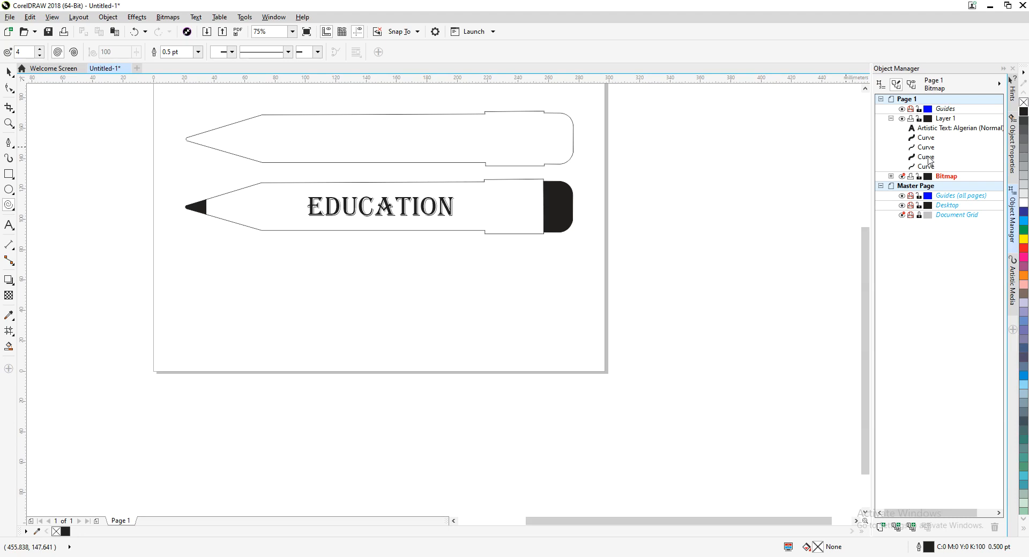
Examine the pencil outlines, the filled tip and eraser, and the "Education" text with the reference bitmap hidden
{"action": "right_click", "coordinate": [911, 148]}
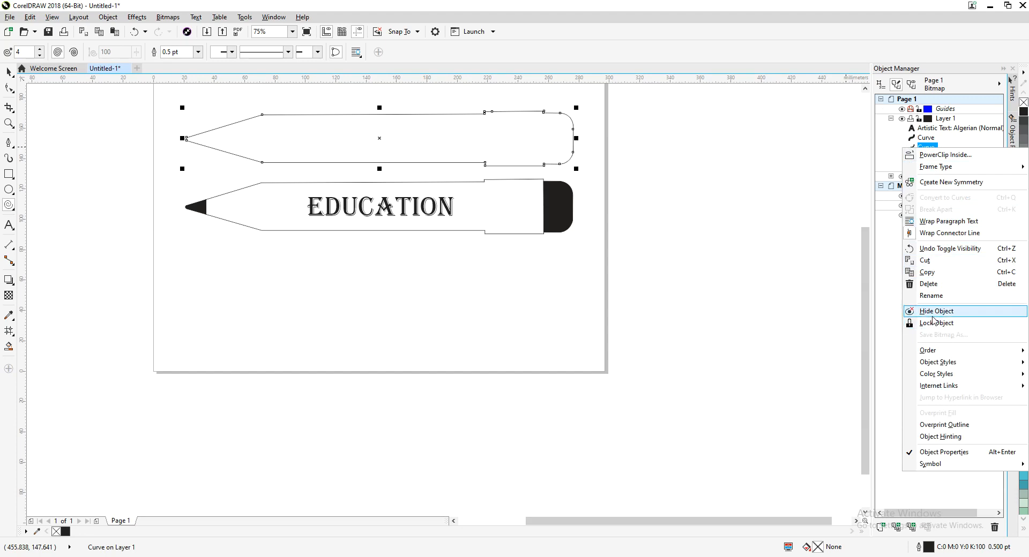
{"action": "left_click", "coordinate": [705, 226]}
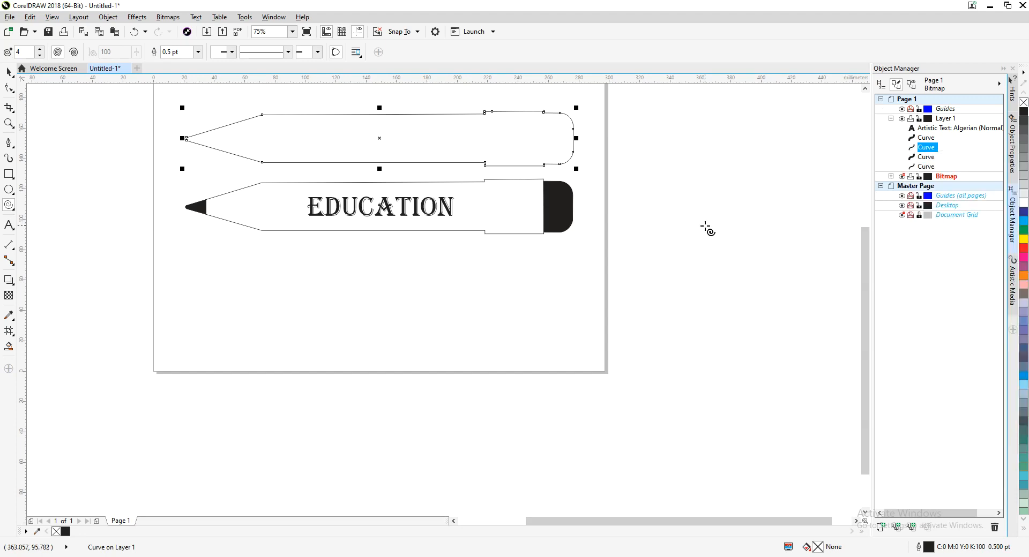
{"action": "left_click", "coordinate": [9, 72]}
{"action": "left_click", "coordinate": [227, 242]}
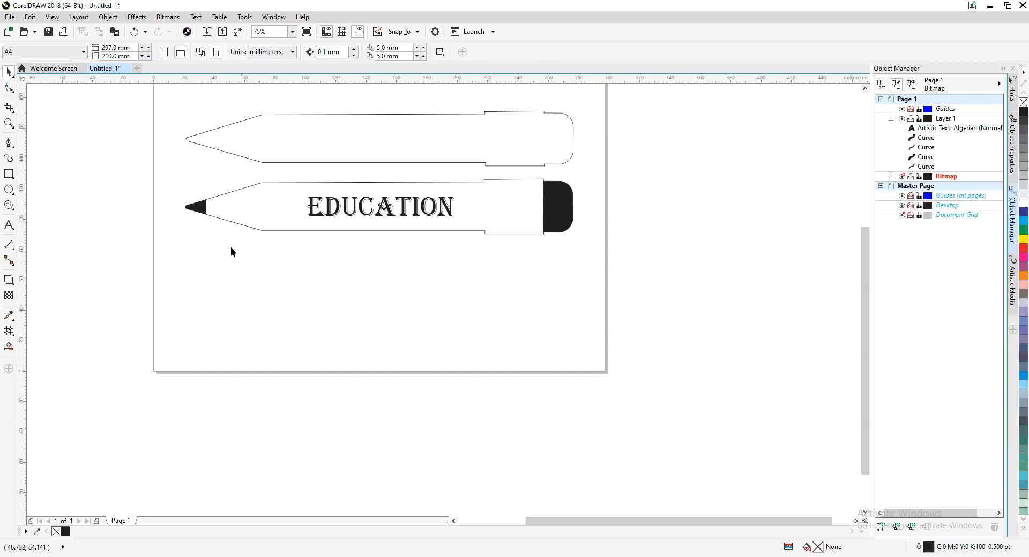
{"action": "scroll", "coordinate": [326, 300], "scroll_direction": "up", "scroll_amount": 2}
{"action": "left_click_drag", "start_coordinate": [268, 223], "coordinate": [245, 303]}
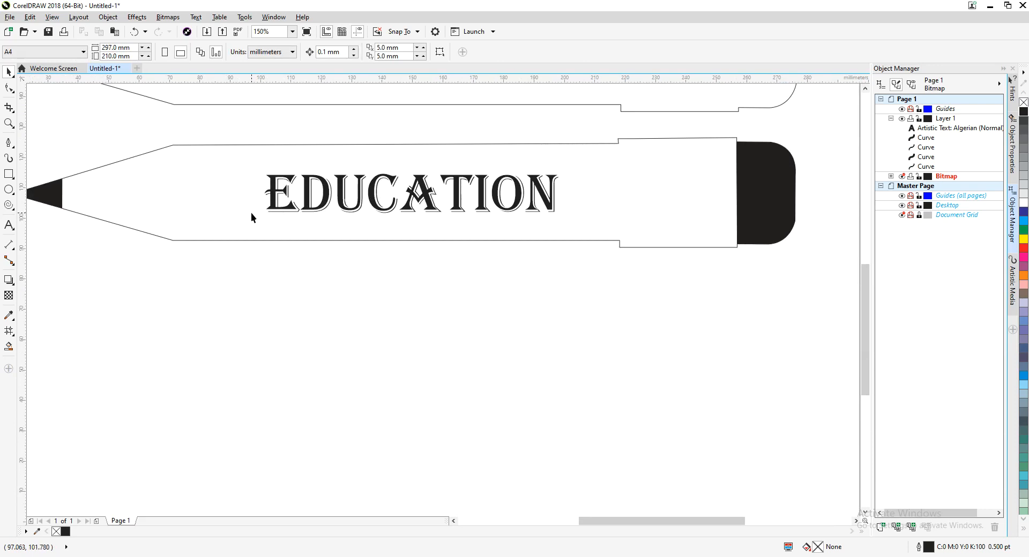
{"action": "mouse_move", "coordinate": [296, 204]}
{"action": "left_mouse_down"}
{"action": "mouse_move", "coordinate": [311, 263]}
{"action": "mouse_move", "coordinate": [358, 252]}
{"action": "mouse_move", "coordinate": [274, 260]}
{"action": "left_mouse_up"}
{"action": "scroll", "coordinate": [317, 250], "scroll_direction": "down", "scroll_amount": 1}
{"action": "scroll", "coordinate": [273, 260], "scroll_direction": "up", "scroll_amount": 1}
{"action": "left_click_drag", "start_coordinate": [368, 266], "coordinate": [480, 268]}
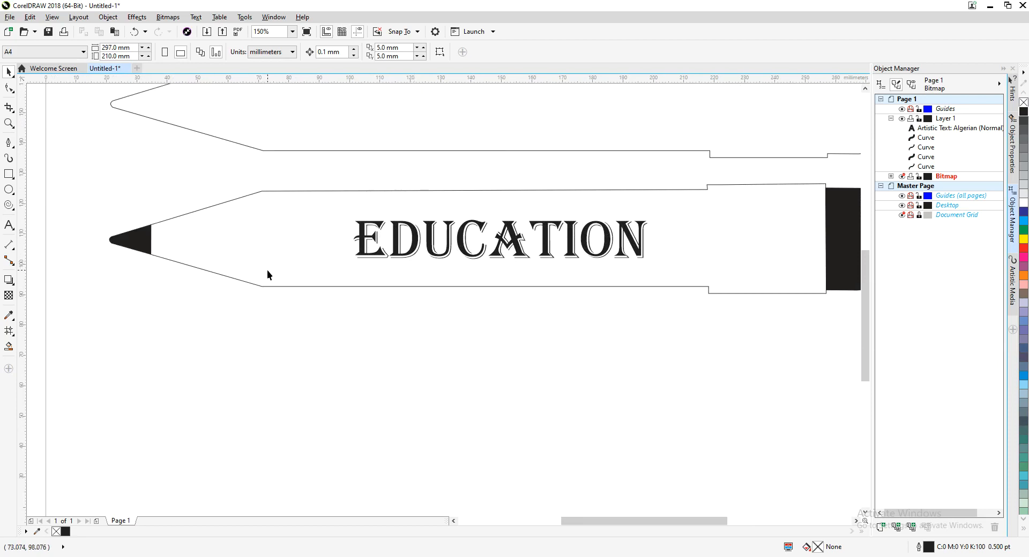
{"action": "left_click_drag", "start_coordinate": [308, 258], "coordinate": [258, 271]}
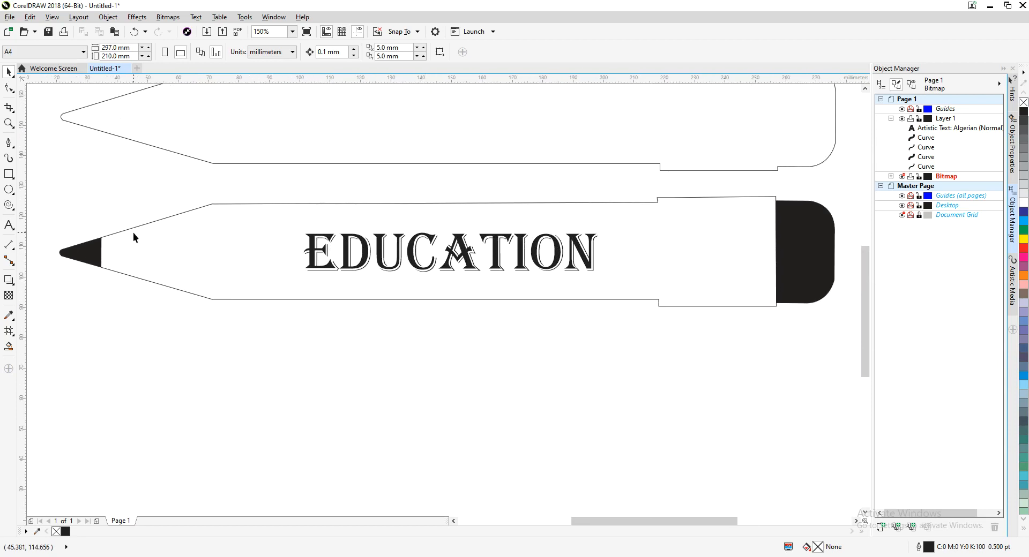
{"action": "scroll", "coordinate": [245, 348], "scroll_direction": "down", "scroll_amount": 1}
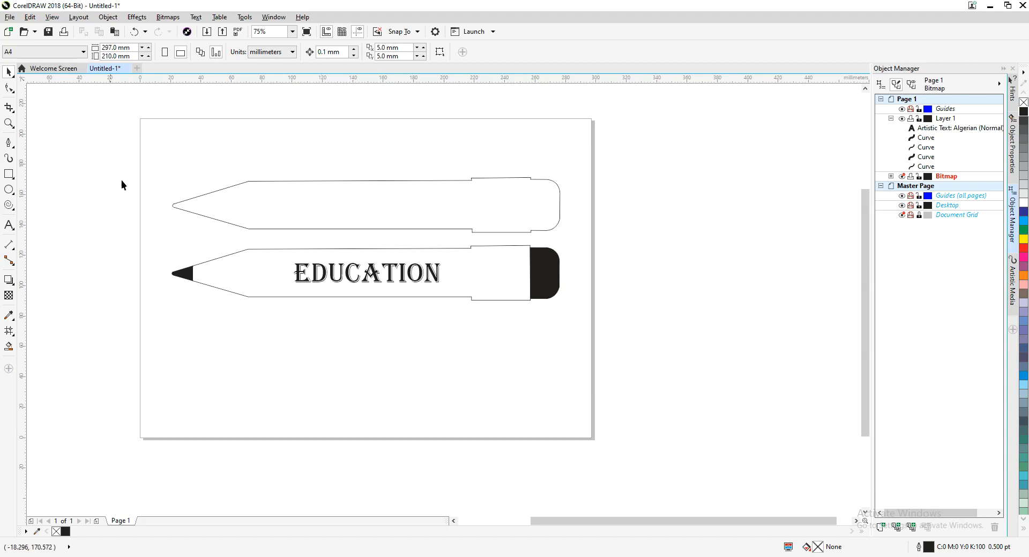
Try to place new artistic text in the empty page area below the pencil while the Bitmap layer is active
{"action": "left_click", "coordinate": [8, 225]}
{"action": "left_click", "coordinate": [307, 365]}
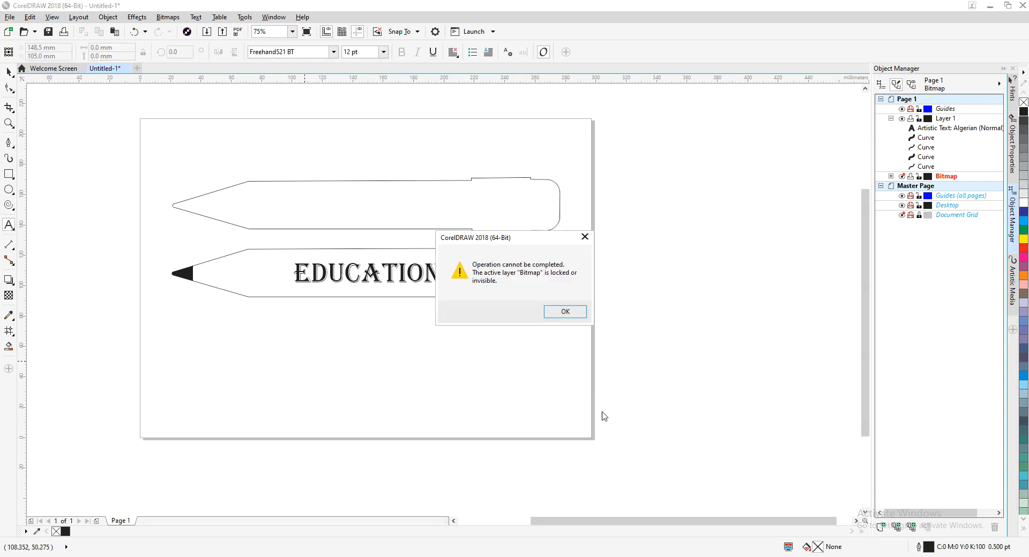
{"action": "left_click", "coordinate": [572, 314]}
{"action": "left_click", "coordinate": [943, 128]}
{"action": "left_click", "coordinate": [358, 385]}
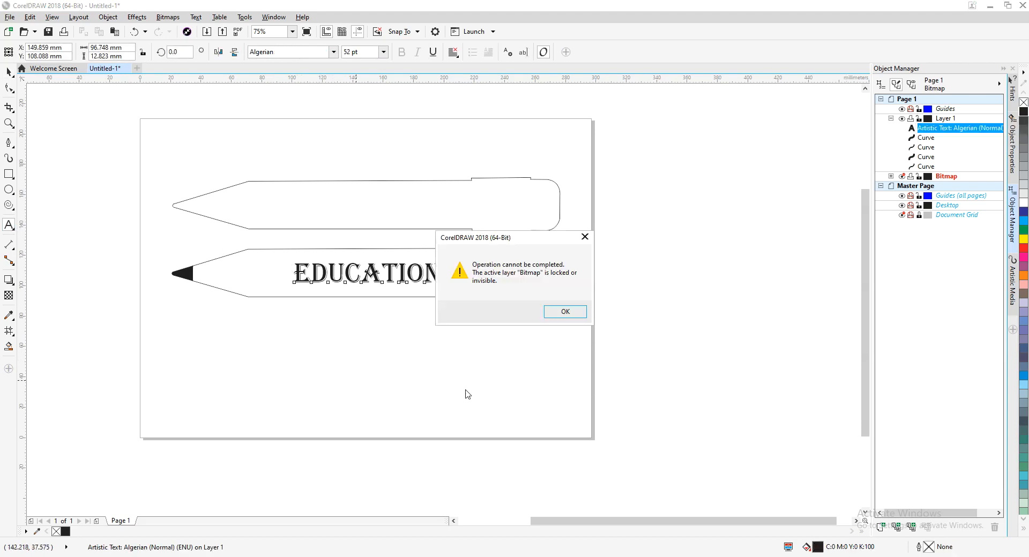
{"action": "left_click", "coordinate": [572, 313]}
Make Layer 1 the active layer and add the artistic text "Success" in the empty page area below the pencil
{"action": "left_click", "coordinate": [947, 124]}
{"action": "left_click", "coordinate": [948, 120]}
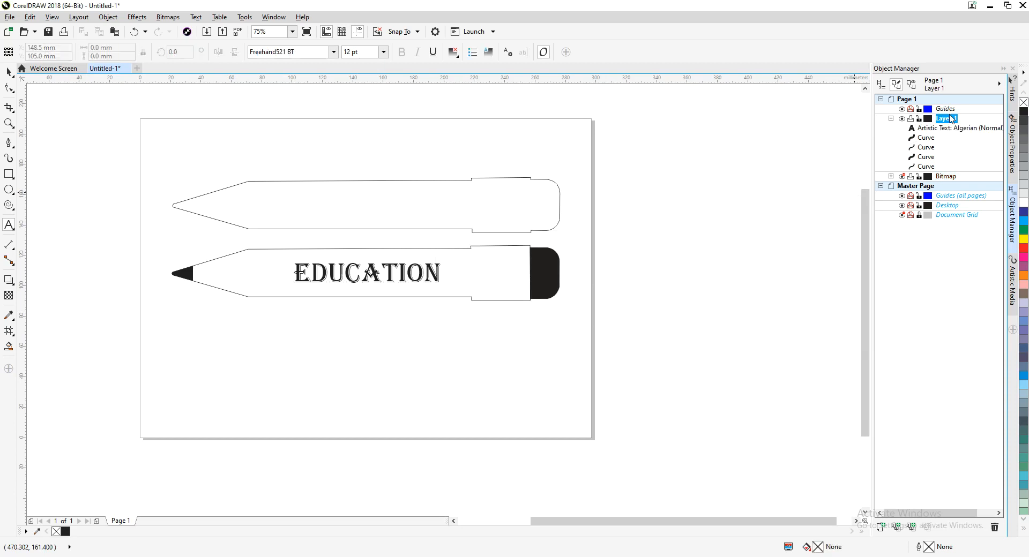
{"action": "left_click", "coordinate": [409, 367]}
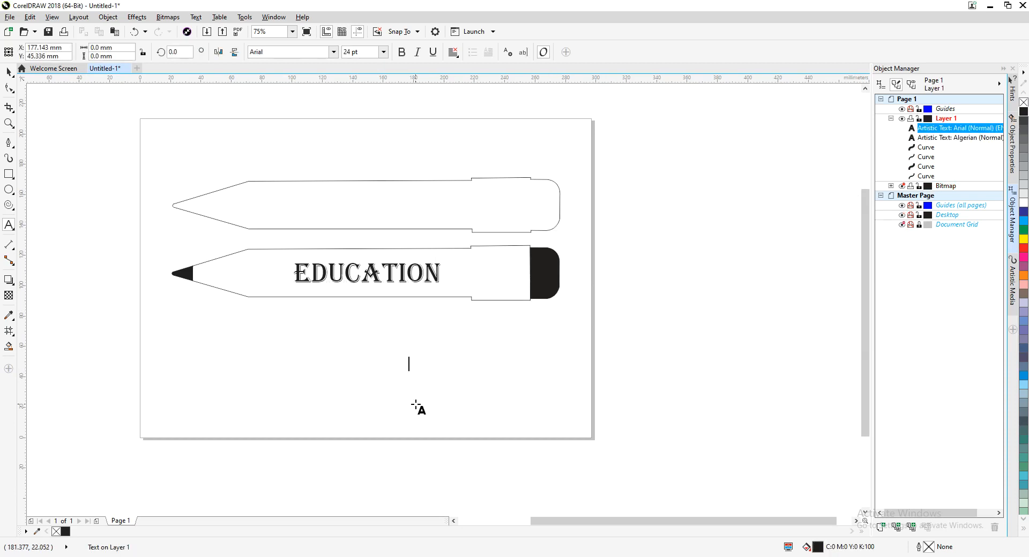
{"action": "type", "text": "S"}
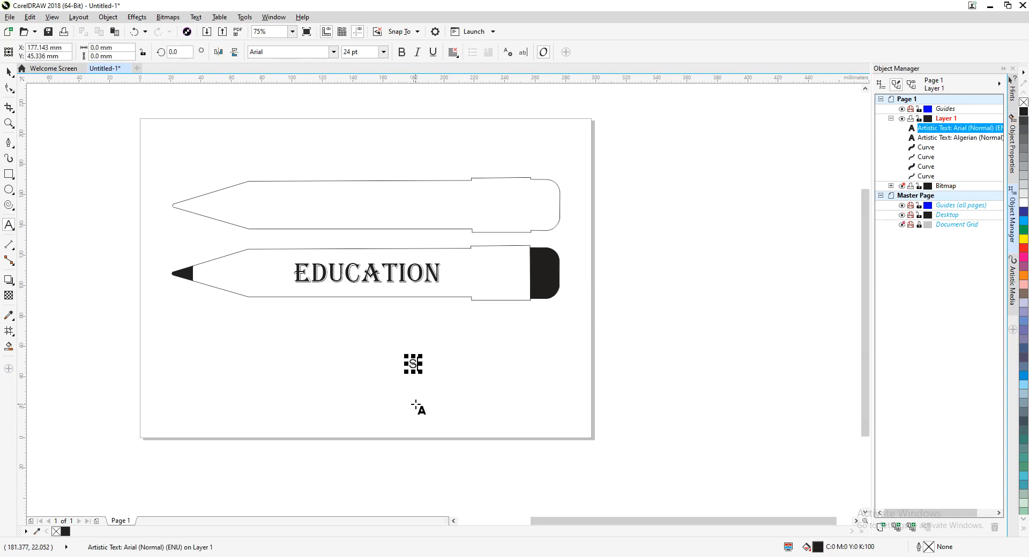
{"action": "type", "text": "uccess"}
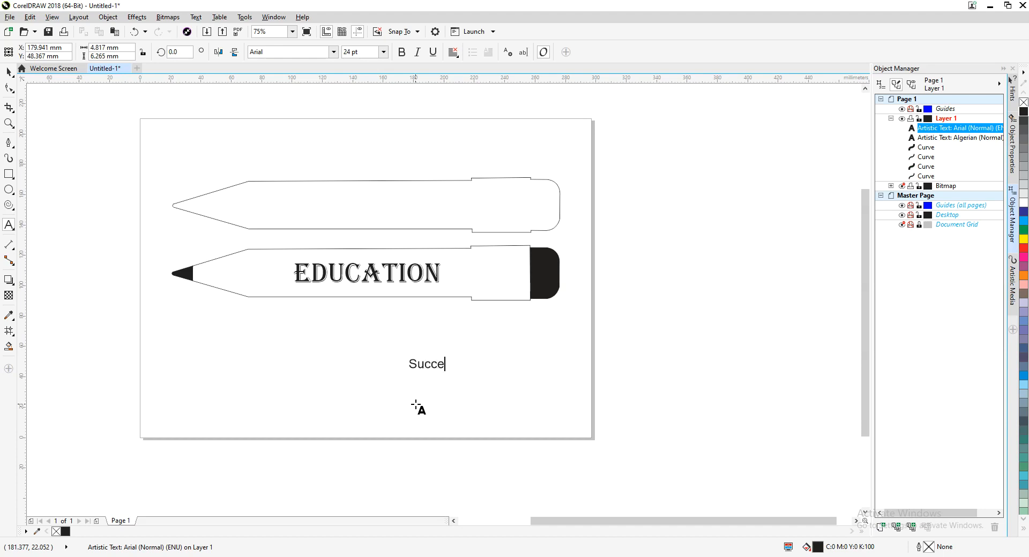
Delete one "c" in the "Success" text and re-enter it
{"action": "double_click", "coordinate": [434, 365]}
{"action": "left_click", "coordinate": [437, 364]}
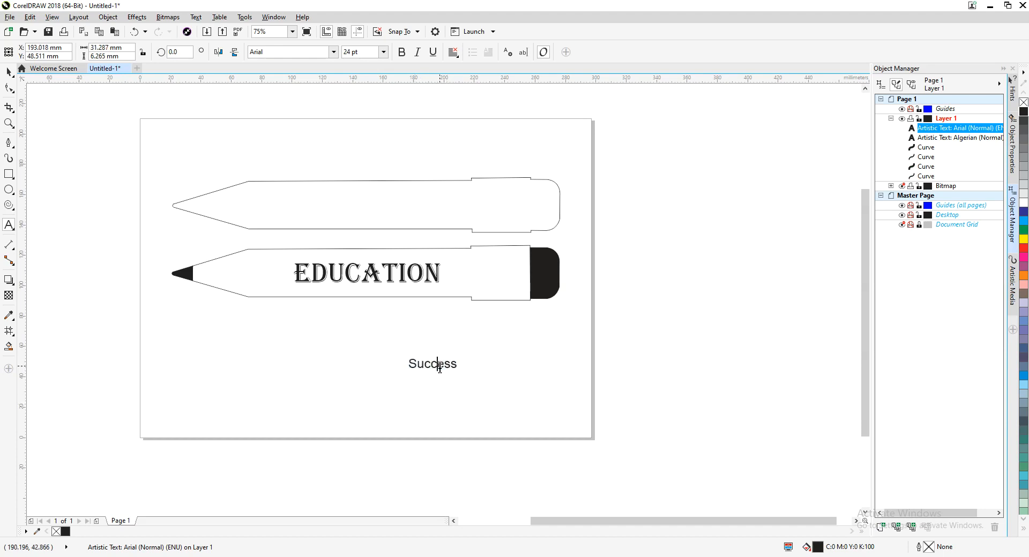
{"action": "key", "text": "BackSpace"}
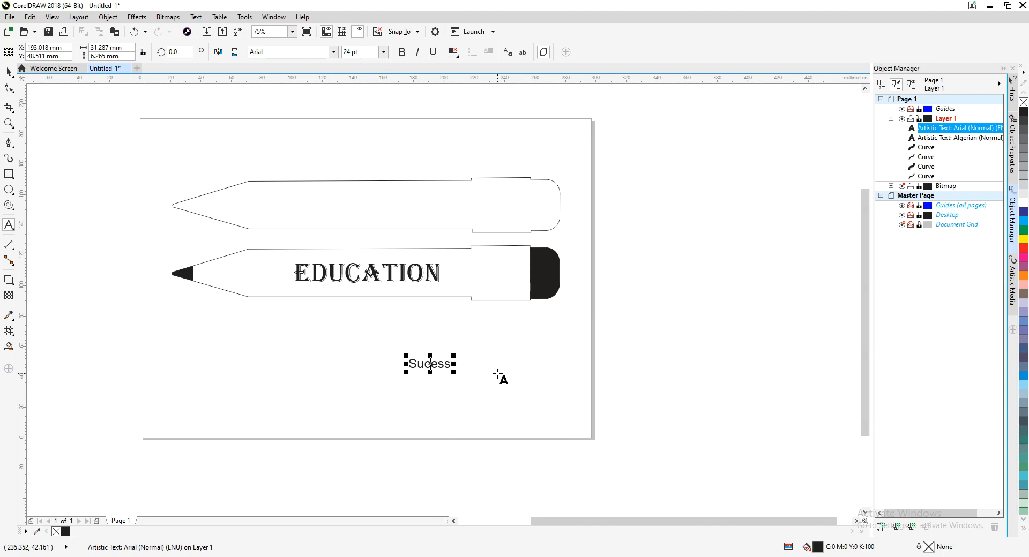
{"action": "type", "text": "c"}
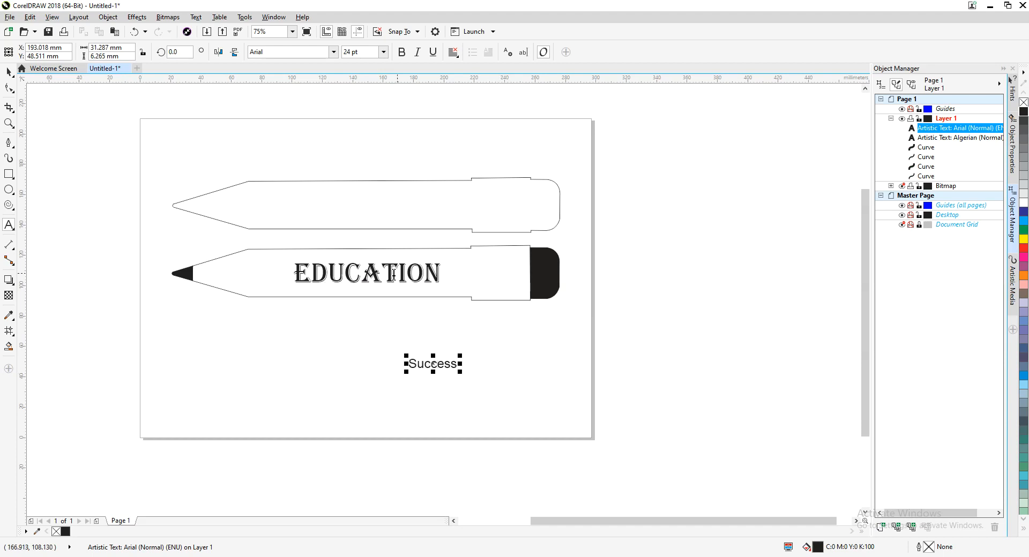
Change the "Success" text to the Freehand521 BT font at 36 pt
{"action": "double_click", "coordinate": [423, 366]}
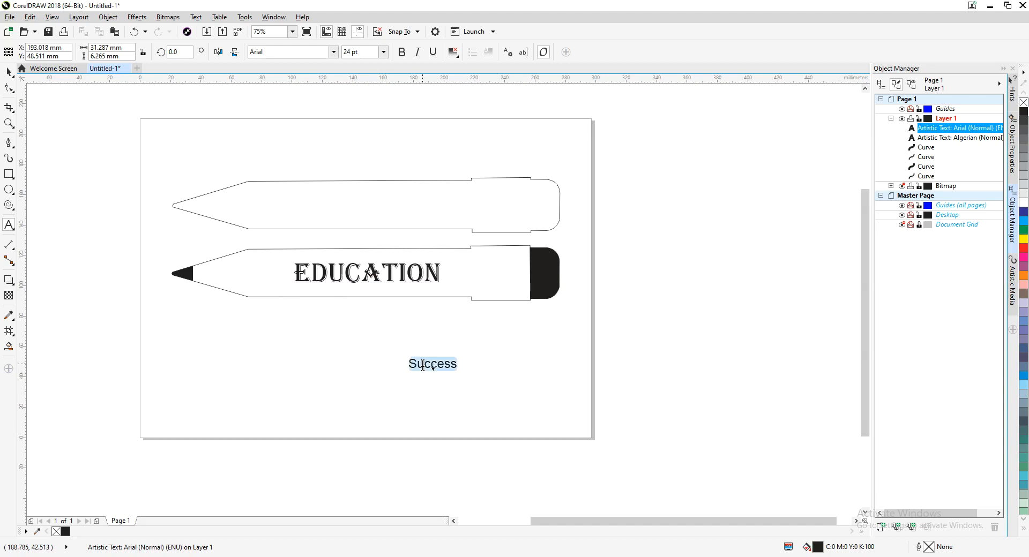
{"action": "left_click", "coordinate": [333, 51]}
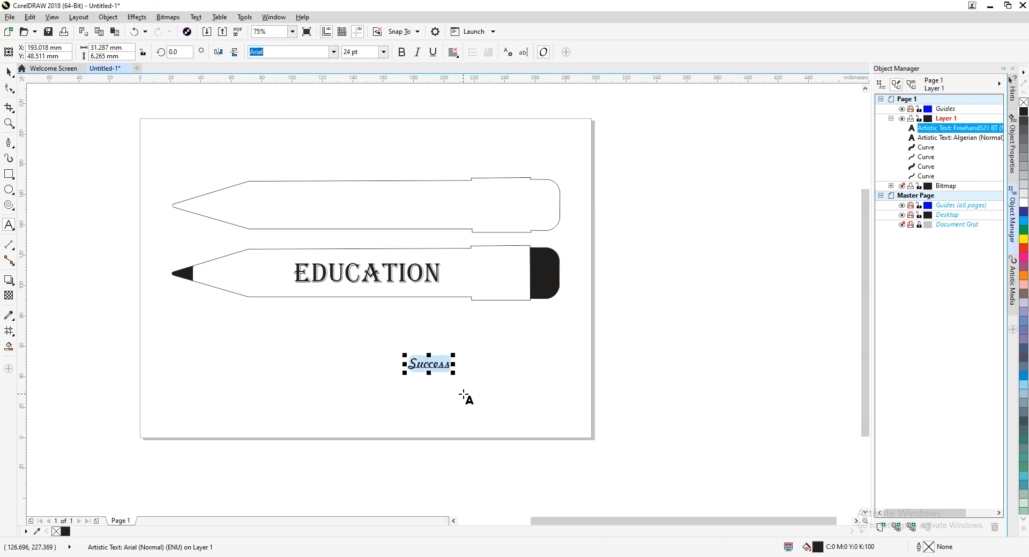
{"action": "left_click", "coordinate": [384, 52]}
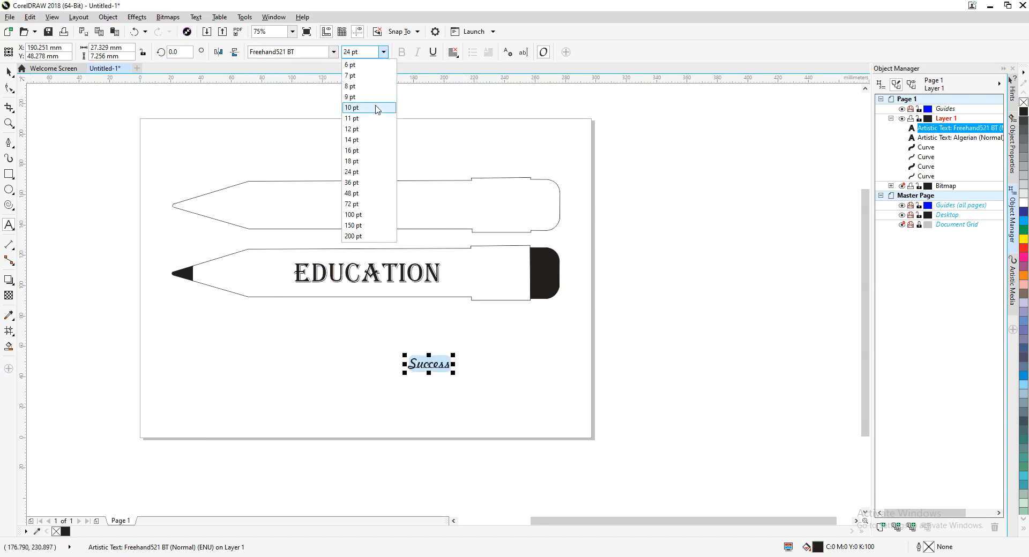
{"action": "left_click", "coordinate": [365, 184]}
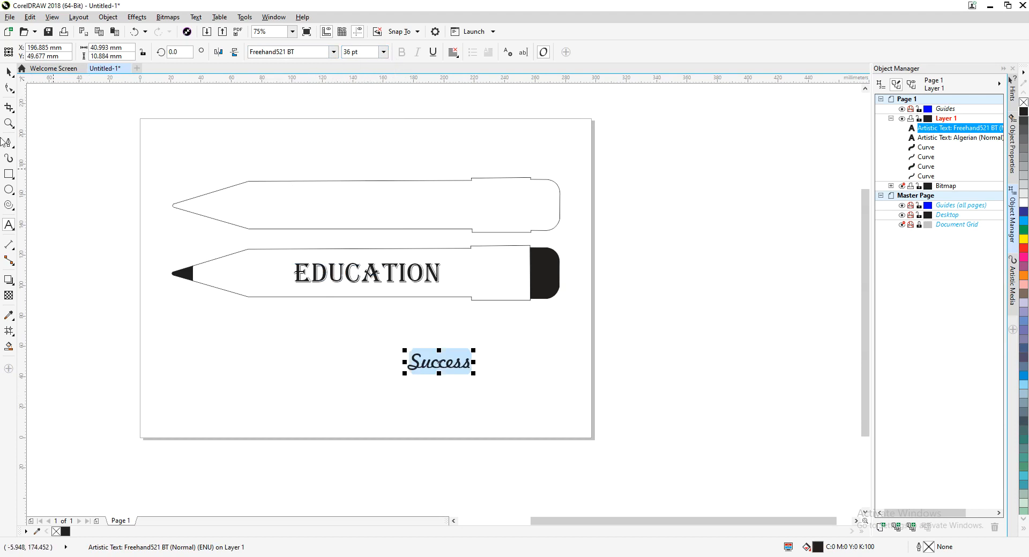
Shift the "Success" text sideways below the pencil and place a duplicate of it beside the filled pencil's black tip
{"action": "left_click", "coordinate": [8, 71]}
{"action": "left_click_drag", "start_coordinate": [433, 367], "coordinate": [342, 369]}
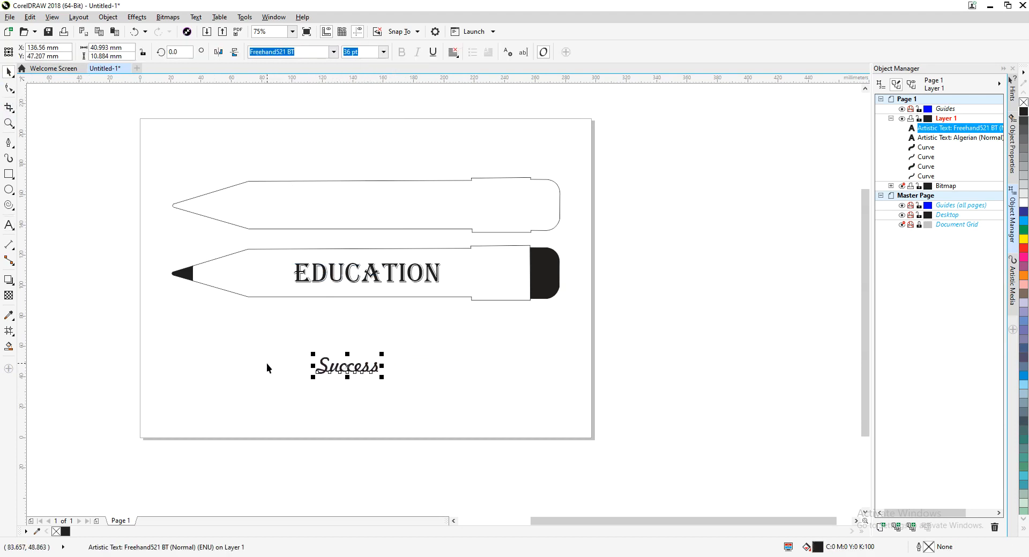
{"action": "key", "text": "ctrl+d"}
{"action": "mouse_move", "coordinate": [349, 362]}
{"action": "left_mouse_down"}
{"action": "mouse_move", "coordinate": [236, 270]}
{"action": "mouse_move", "coordinate": [191, 303]}
{"action": "left_mouse_up"}
Rotate the duplicate "Success" text about 15.3° and position it along the upper sloping edge of the pencil's taper
{"action": "scroll", "coordinate": [199, 277], "scroll_direction": "up", "scroll_amount": 2}
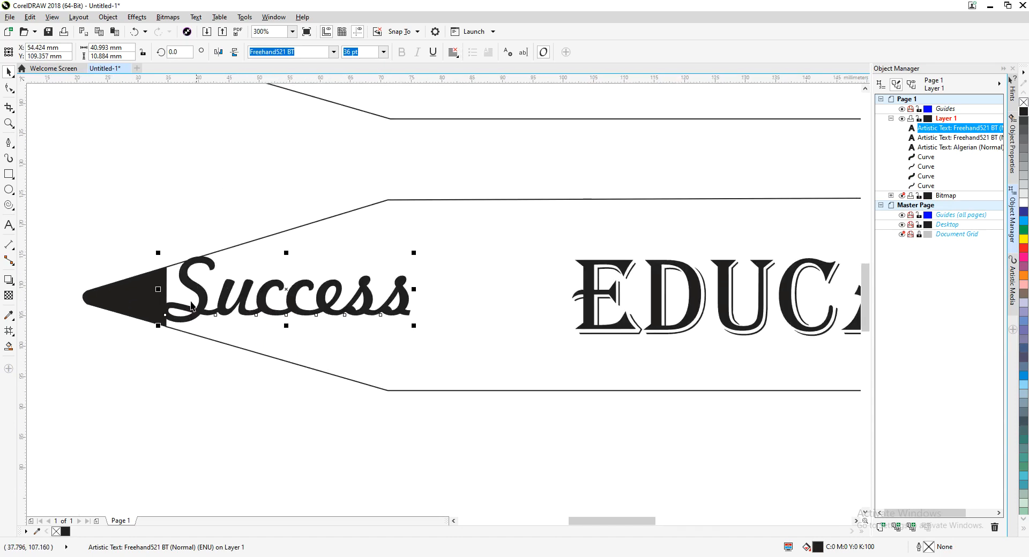
{"action": "left_click", "coordinate": [366, 286]}
{"action": "left_click_drag", "start_coordinate": [414, 253], "coordinate": [395, 225]}
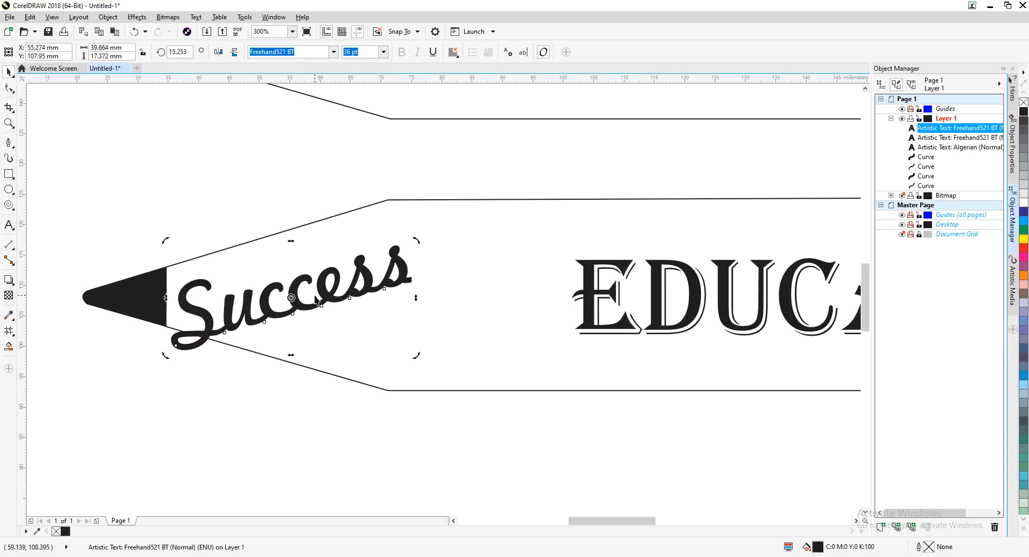
{"action": "left_click_drag", "start_coordinate": [326, 288], "coordinate": [326, 274]}
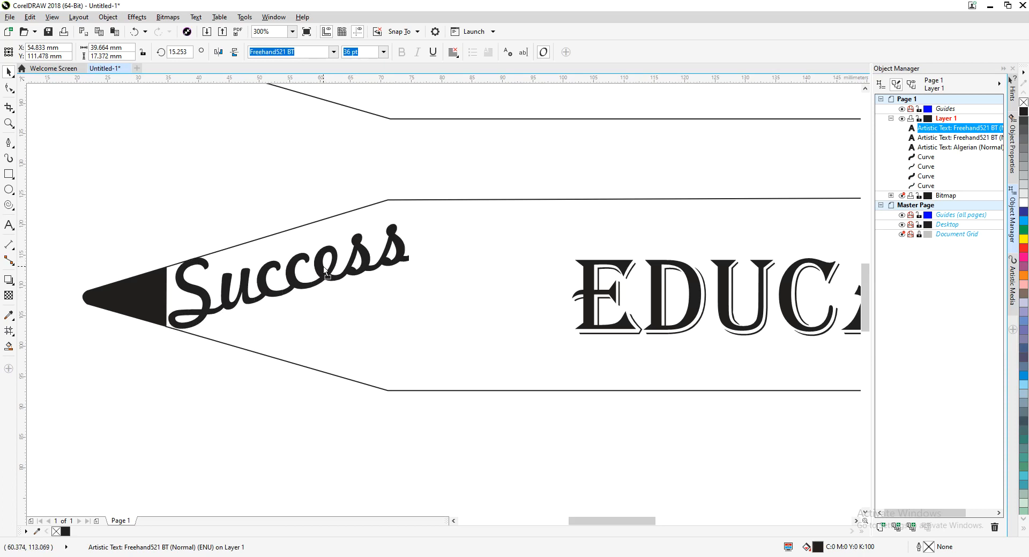
{"action": "left_click", "coordinate": [219, 290]}
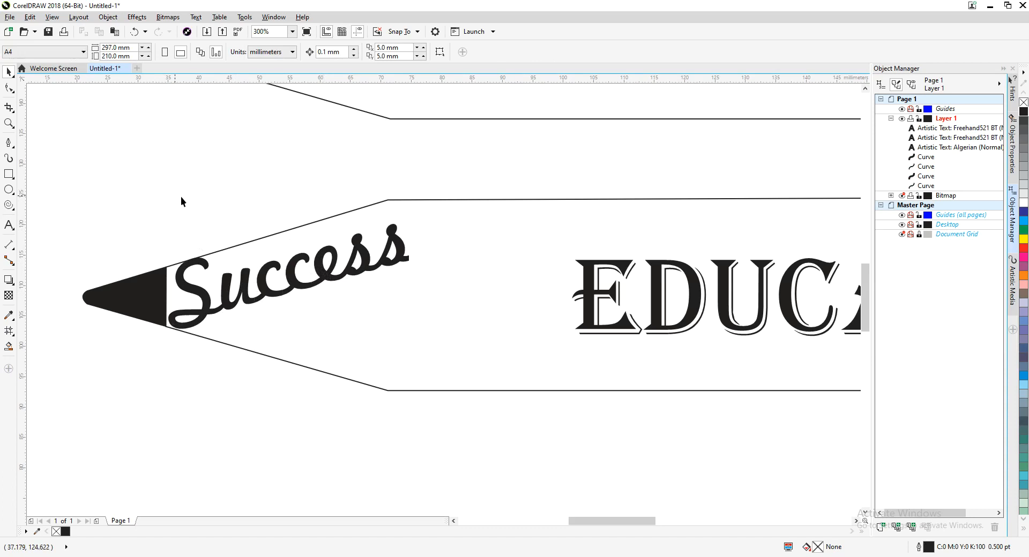
{"action": "scroll", "coordinate": [259, 347], "scroll_direction": "down", "scroll_amount": 1}
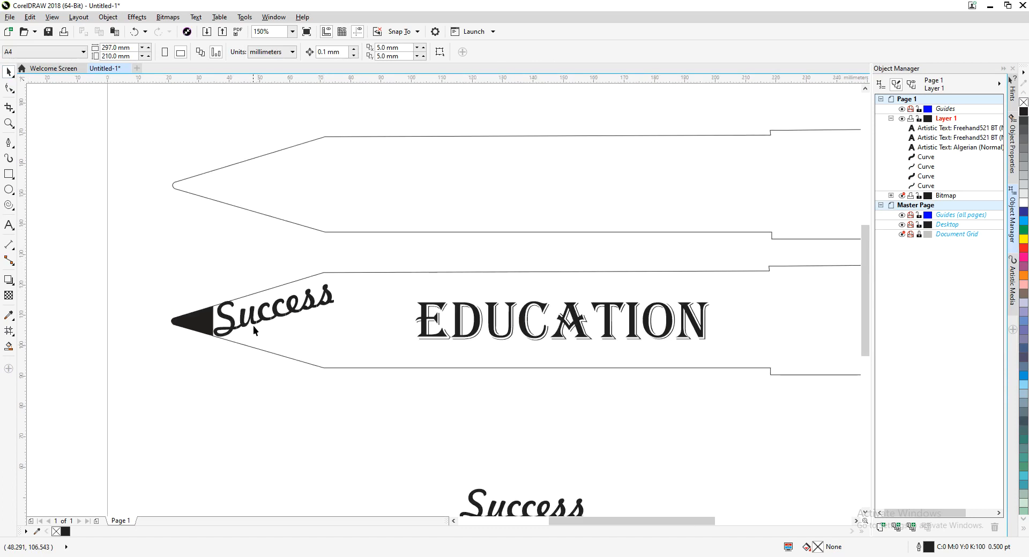
Reduce the rotated "Success" text to 24 pt and reposition it near the upper sloping edge beside the black tip
{"action": "left_click", "coordinate": [8, 225]}
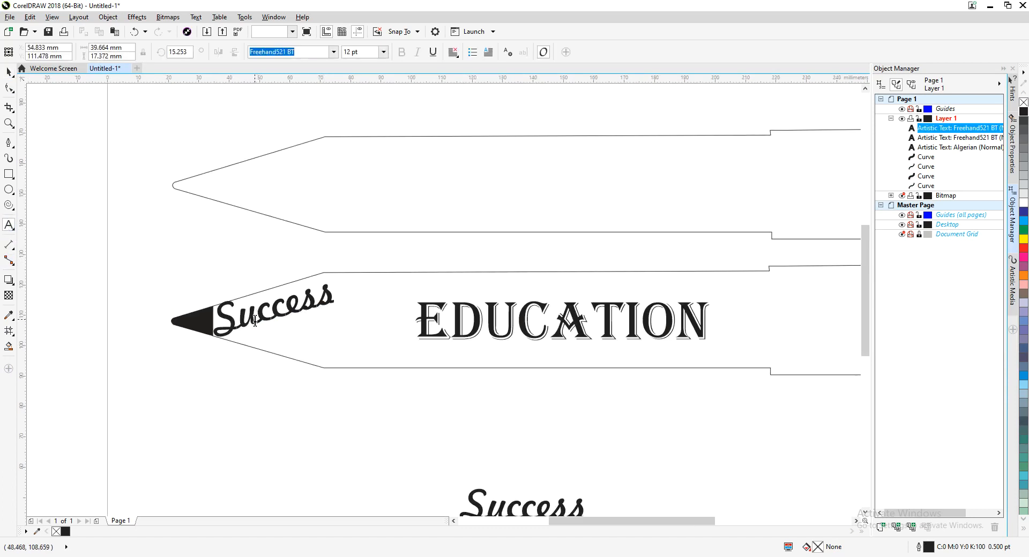
{"action": "double_click", "coordinate": [255, 321]}
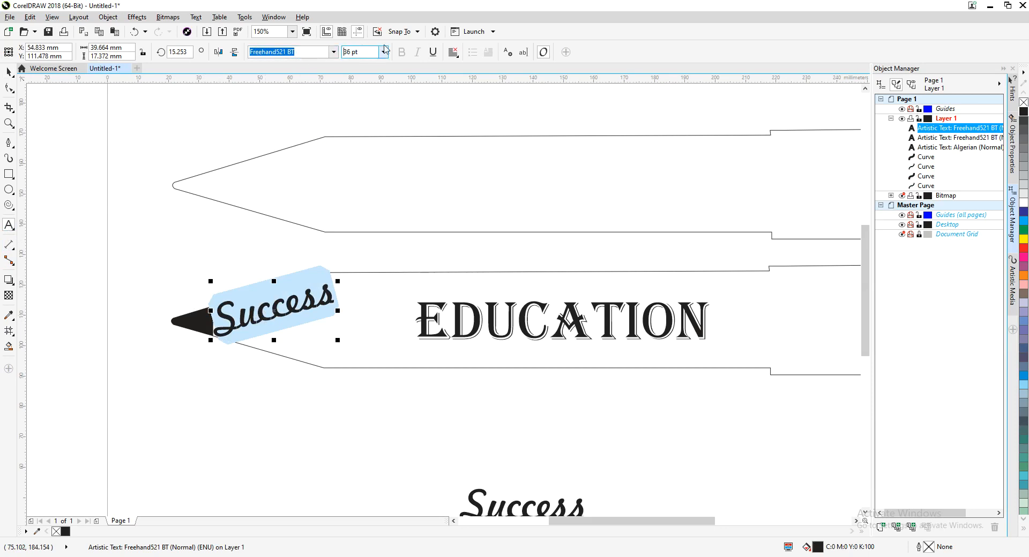
{"action": "left_click", "coordinate": [384, 52]}
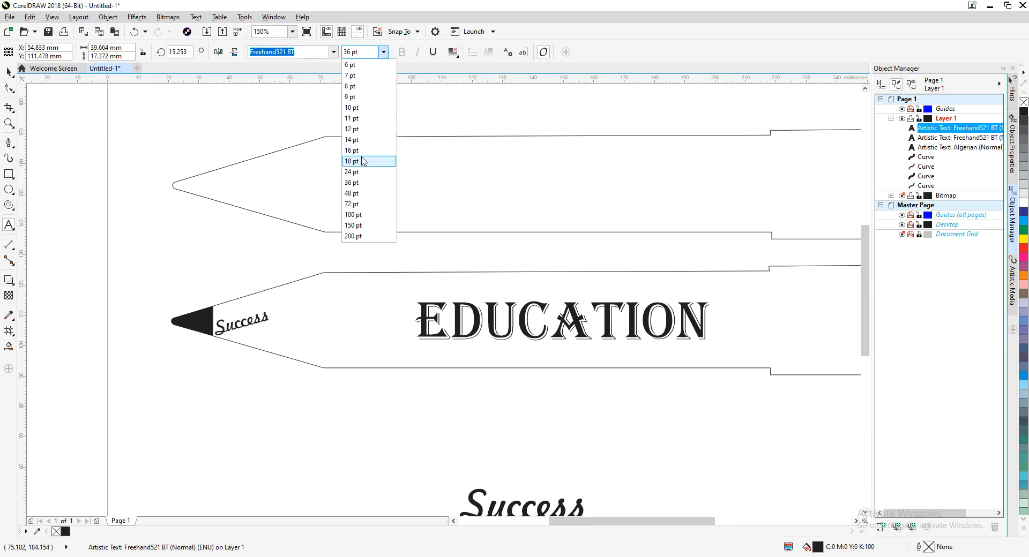
{"action": "left_click", "coordinate": [353, 182]}
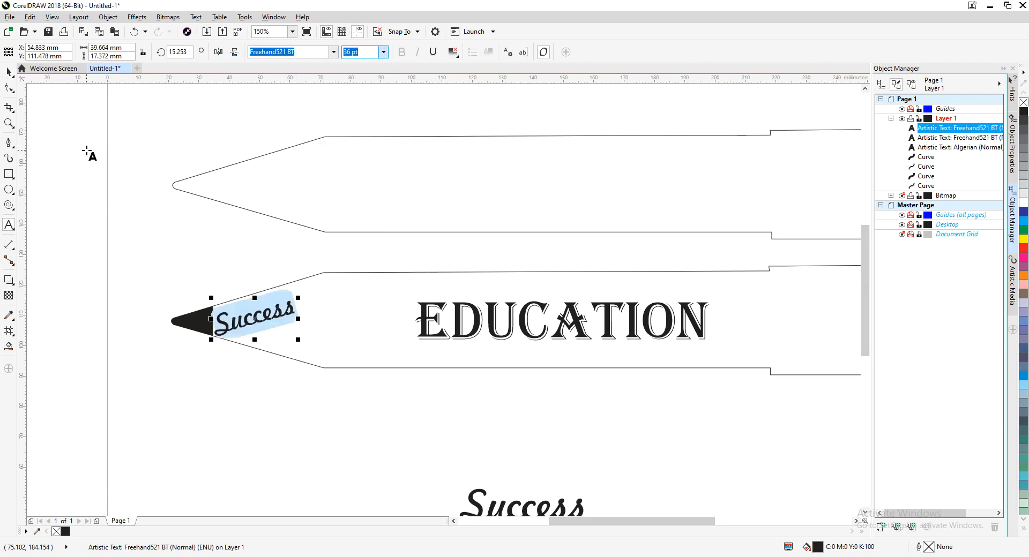
{"action": "left_click", "coordinate": [8, 72]}
{"action": "left_click", "coordinate": [242, 340]}
{"action": "left_click_drag", "start_coordinate": [258, 319], "coordinate": [265, 316]}
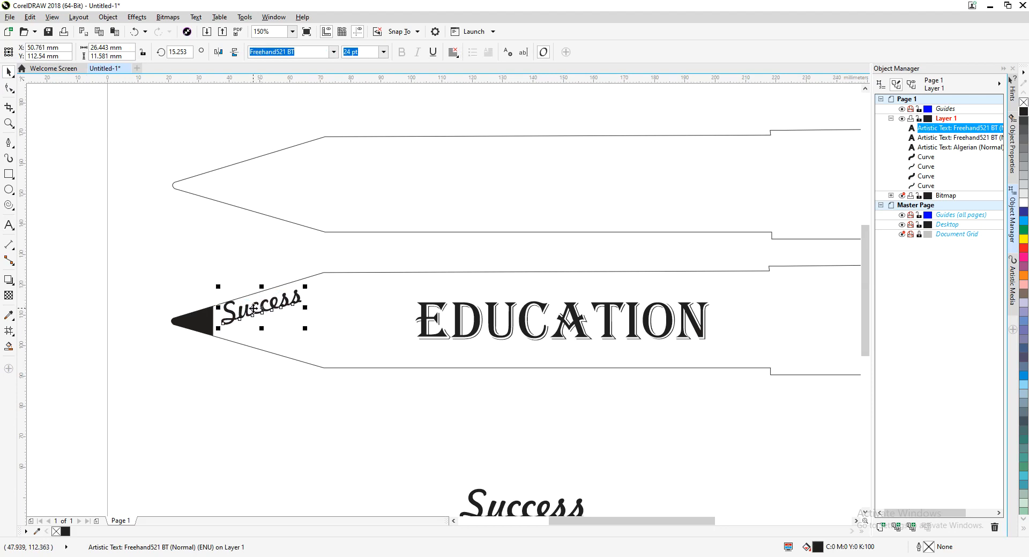
Replace the capital "S" of the rotated text with a lowercase letter so it reads "success"
{"action": "double_click", "coordinate": [244, 313]}
{"action": "key", "text": "BackSpace"}
{"action": "type", "text": "s"}
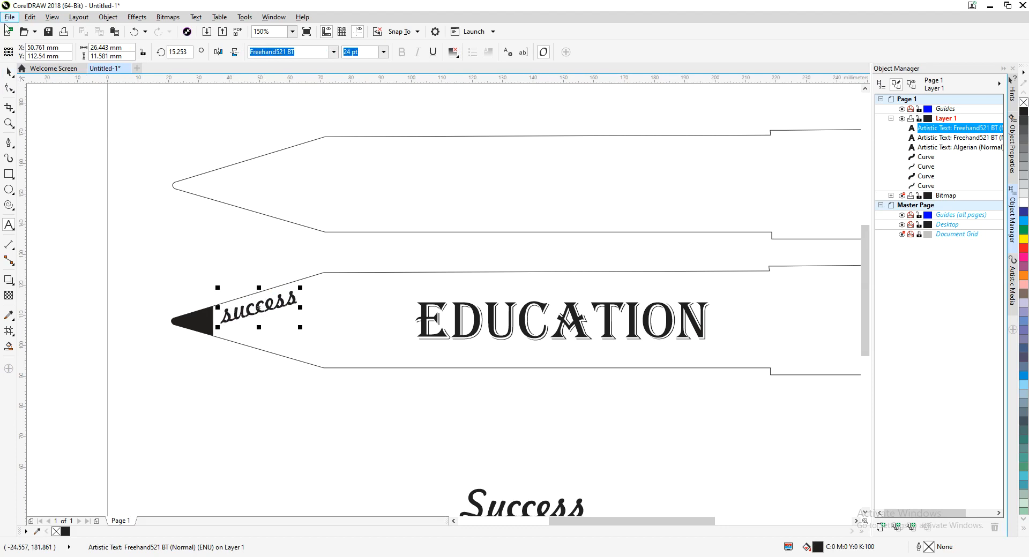
{"action": "left_click", "coordinate": [9, 73]}
{"action": "left_click", "coordinate": [58, 173]}
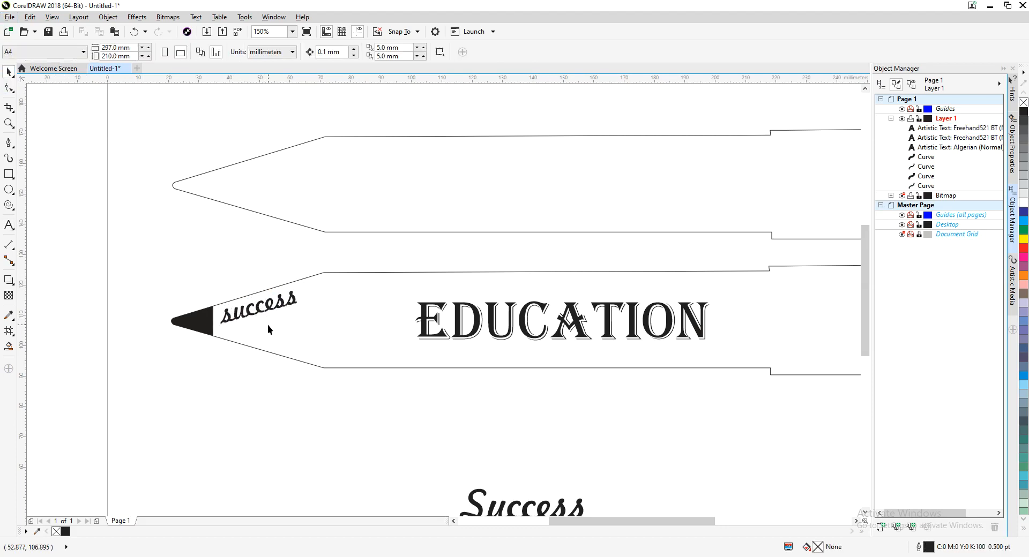
Move the "success" text closer to the upper sloping edge and adjust its rotation to about 17.1°
{"action": "left_click_drag", "start_coordinate": [259, 313], "coordinate": [258, 306]}
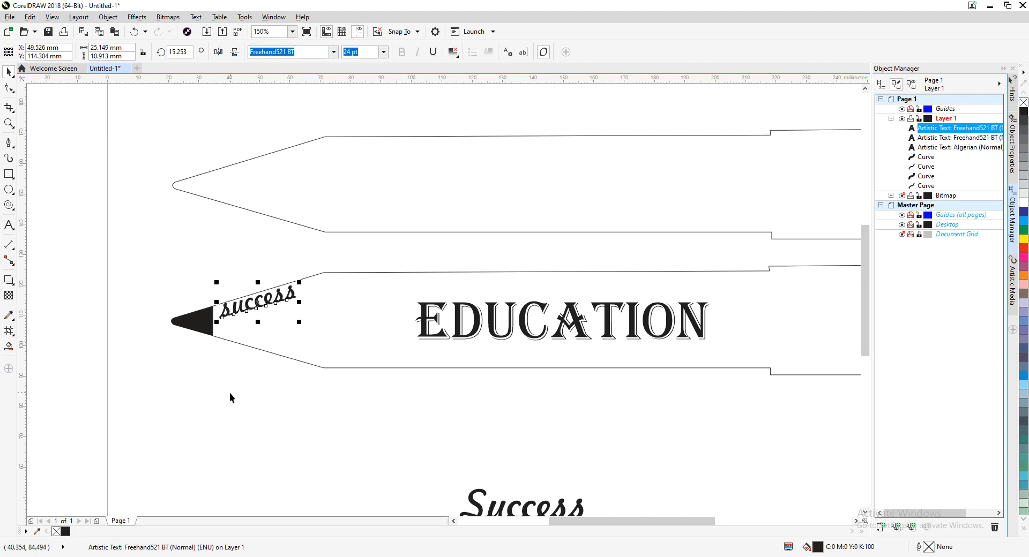
{"action": "left_click", "coordinate": [263, 303]}
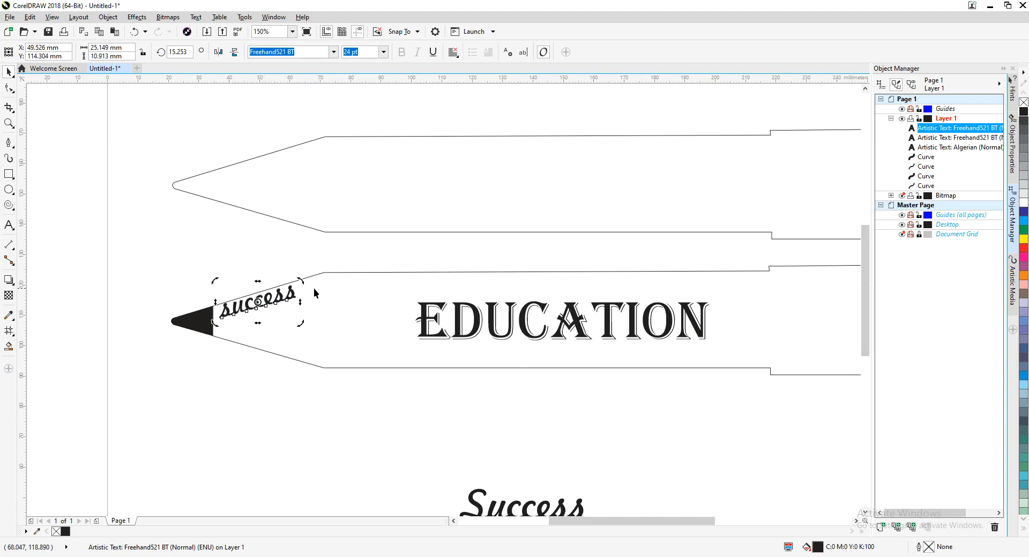
{"action": "left_click_drag", "start_coordinate": [302, 279], "coordinate": [301, 277]}
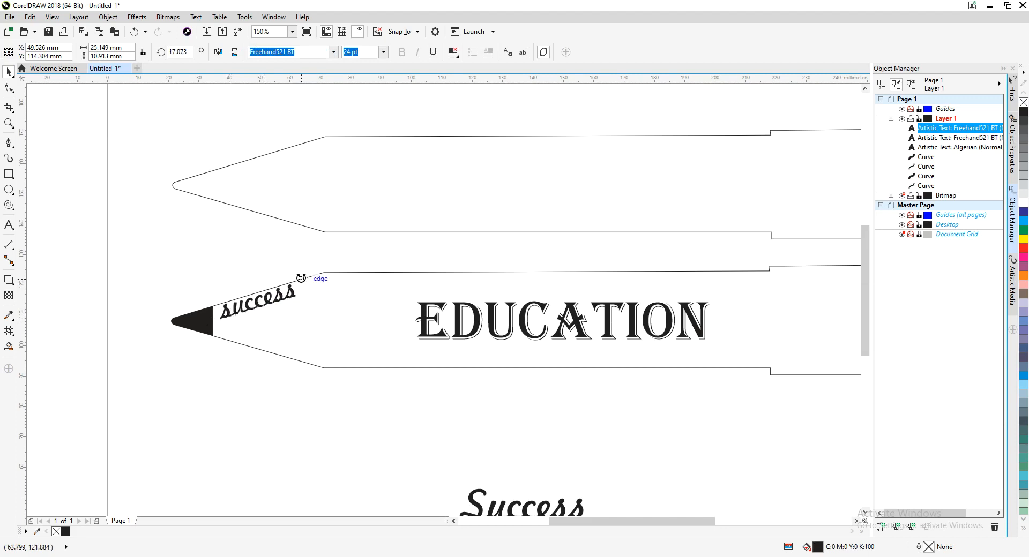
{"action": "left_click", "coordinate": [103, 235]}
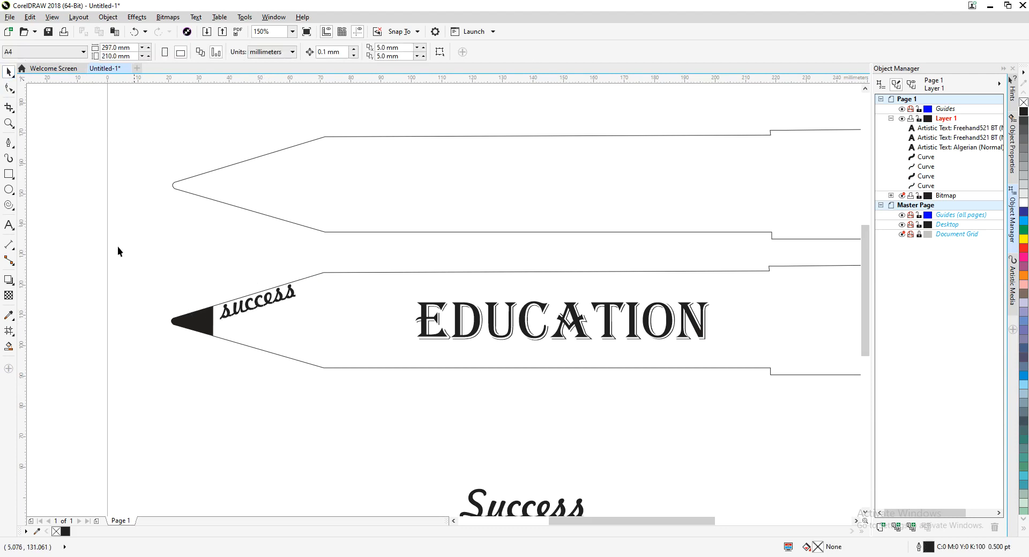
Duplicate the "success" text, rotate the copy to about 344.9° and place it along the lower sloping edge of the taper
{"action": "left_click", "coordinate": [246, 309]}
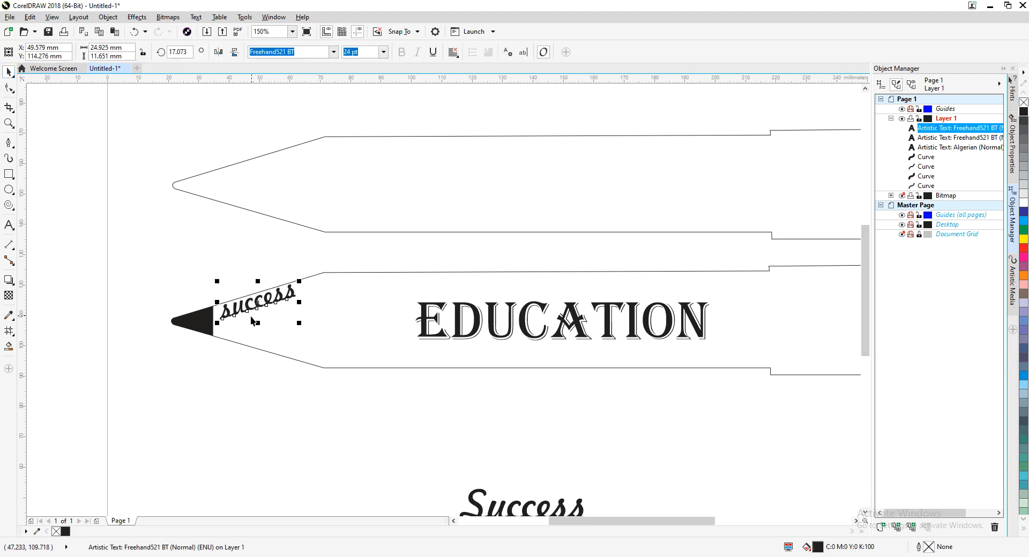
{"action": "key", "text": "ctrl+d"}
{"action": "left_click_drag", "start_coordinate": [282, 277], "coordinate": [314, 327]}
{"action": "left_click", "coordinate": [297, 310]}
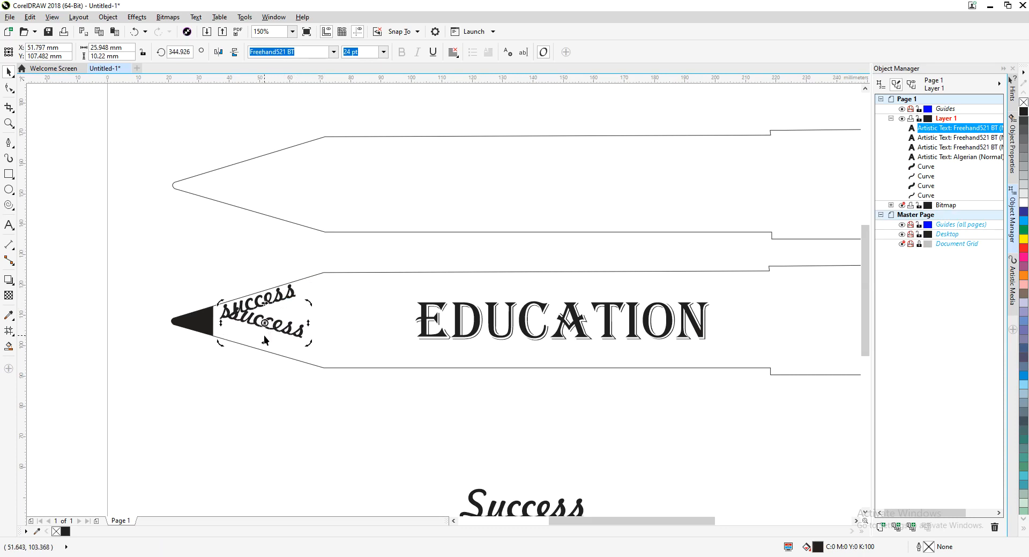
{"action": "left_click_drag", "start_coordinate": [273, 318], "coordinate": [267, 348]}
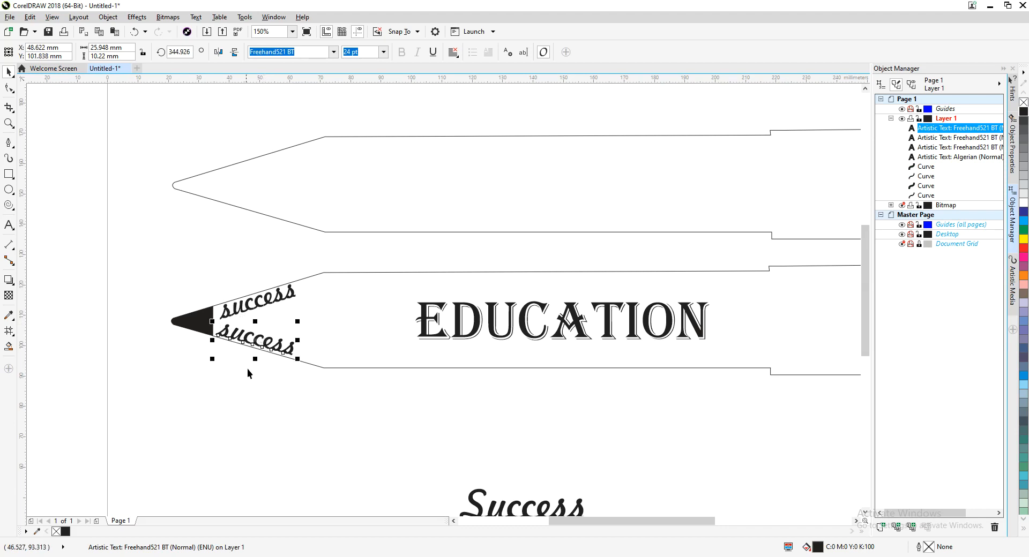
{"action": "scroll", "coordinate": [344, 369], "scroll_direction": "down", "scroll_amount": 2}
{"action": "left_click_drag", "start_coordinate": [344, 369], "coordinate": [255, 335]}
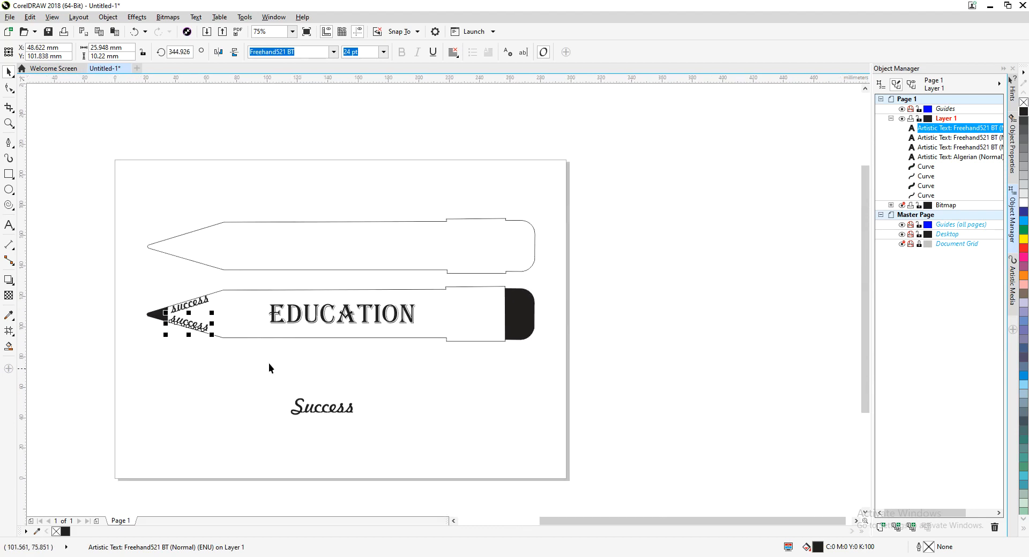
{"action": "left_click", "coordinate": [260, 351]}
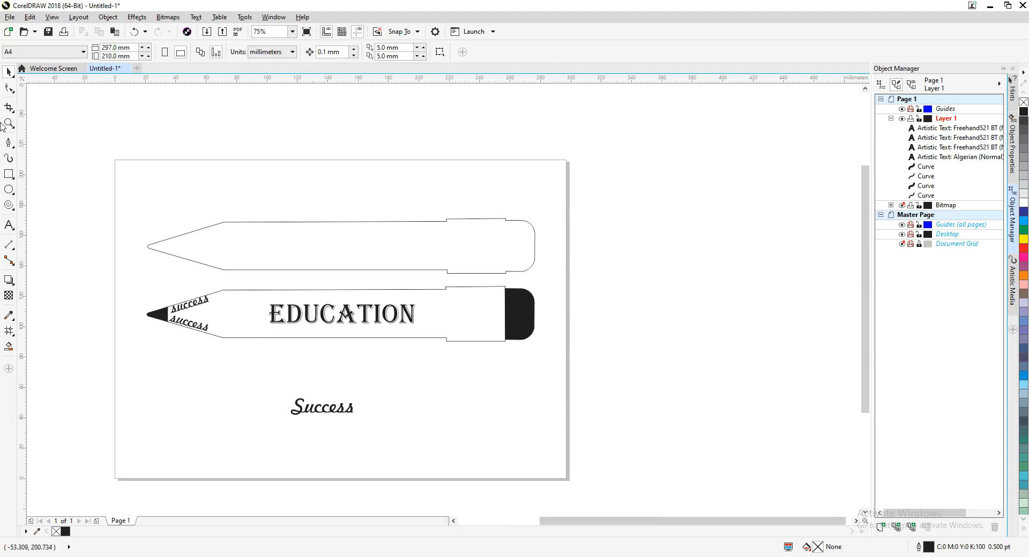
Replace the wording of the "Success" text below the pencil with "Life"
{"action": "double_click", "coordinate": [338, 408]}
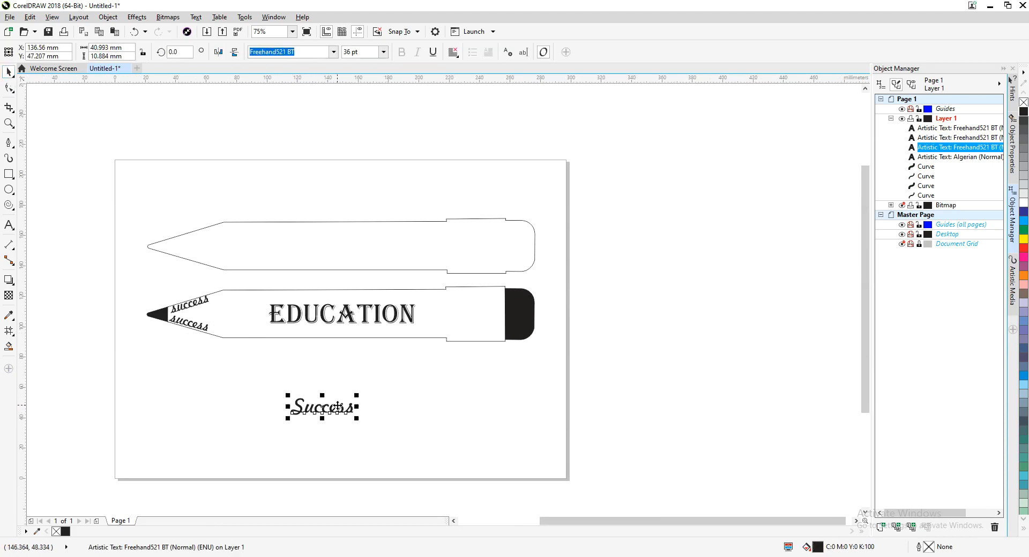
{"action": "double_click", "coordinate": [333, 402]}
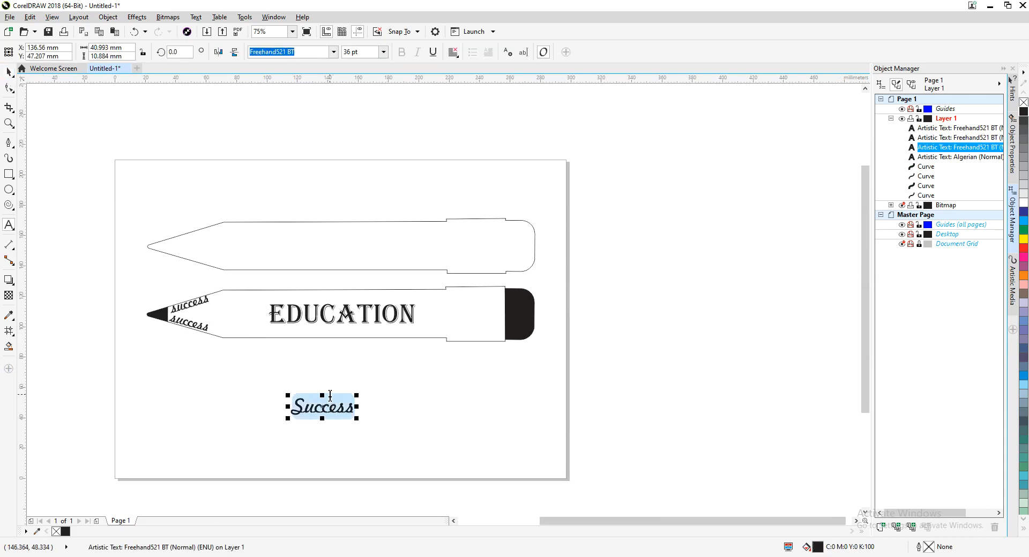
{"action": "type", "text": "L"}
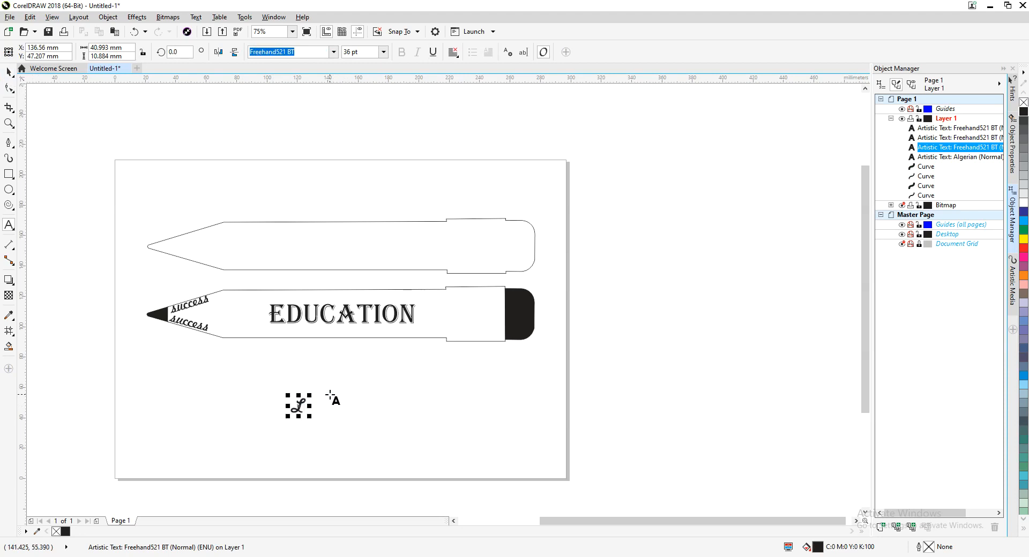
{"action": "type", "text": "ife"}
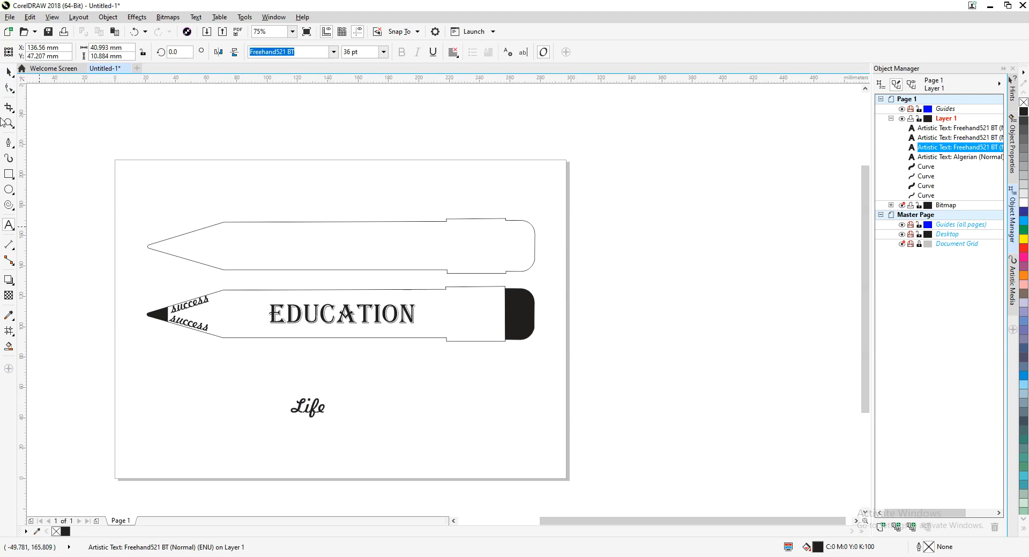
{"action": "left_click", "coordinate": [7, 72]}
Move the "Life" text into the pencil's taper, between the two angled "success" texts
{"action": "left_click", "coordinate": [169, 303]}
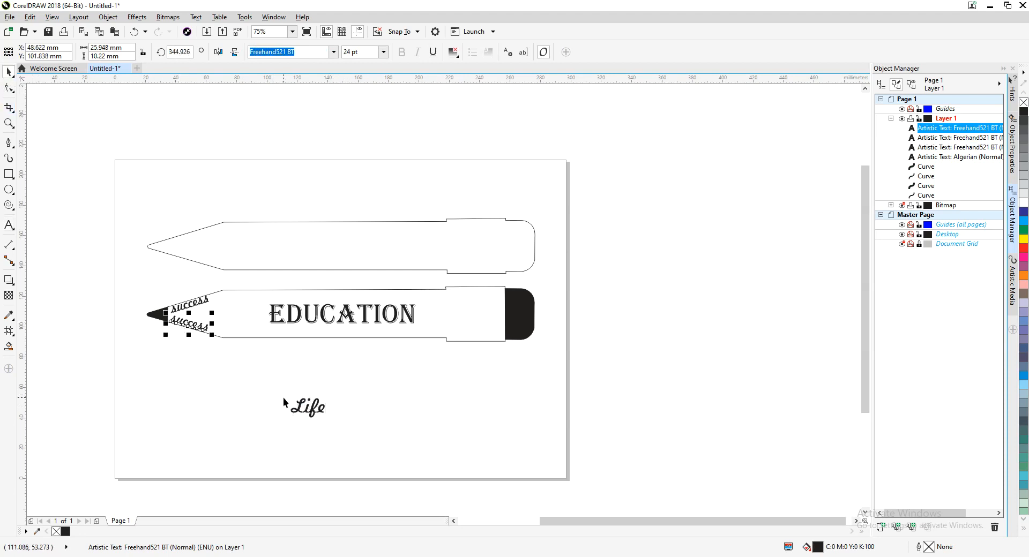
{"action": "left_click", "coordinate": [315, 410]}
{"action": "mouse_move", "coordinate": [314, 419]}
{"action": "left_mouse_down"}
{"action": "mouse_move", "coordinate": [313, 404]}
{"action": "mouse_move", "coordinate": [224, 322]}
{"action": "mouse_move", "coordinate": [205, 320]}
{"action": "left_mouse_up"}
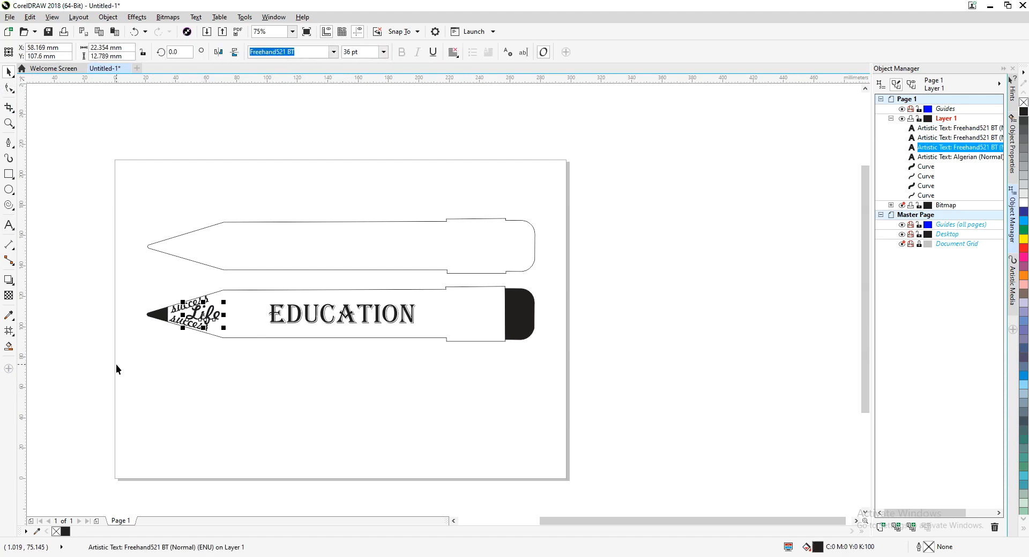
{"action": "scroll", "coordinate": [115, 364], "scroll_direction": "up", "scroll_amount": 2}
{"action": "left_click", "coordinate": [145, 352]}
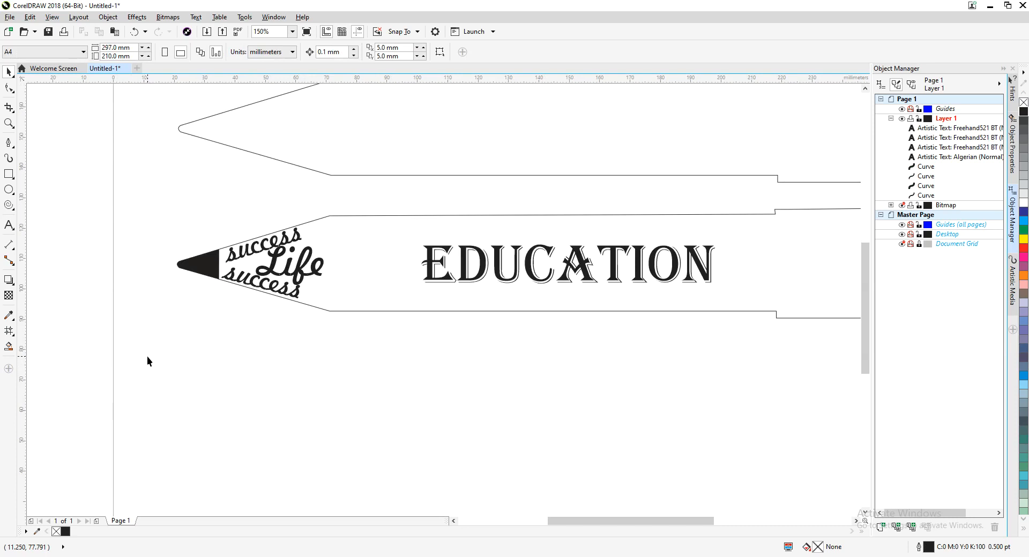
Duplicate the lower "success" text, try the copy in the pencil's stepped section beside the eraser, and delete the copy
{"action": "mouse_move", "coordinate": [303, 339]}
{"action": "left_mouse_down"}
{"action": "mouse_move", "coordinate": [136, 359]}
{"action": "mouse_move", "coordinate": [128, 369]}
{"action": "left_mouse_up"}
{"action": "mouse_move", "coordinate": [69, 300]}
{"action": "left_mouse_down"}
{"action": "mouse_move", "coordinate": [88, 311]}
{"action": "mouse_move", "coordinate": [95, 299]}
{"action": "left_mouse_up"}
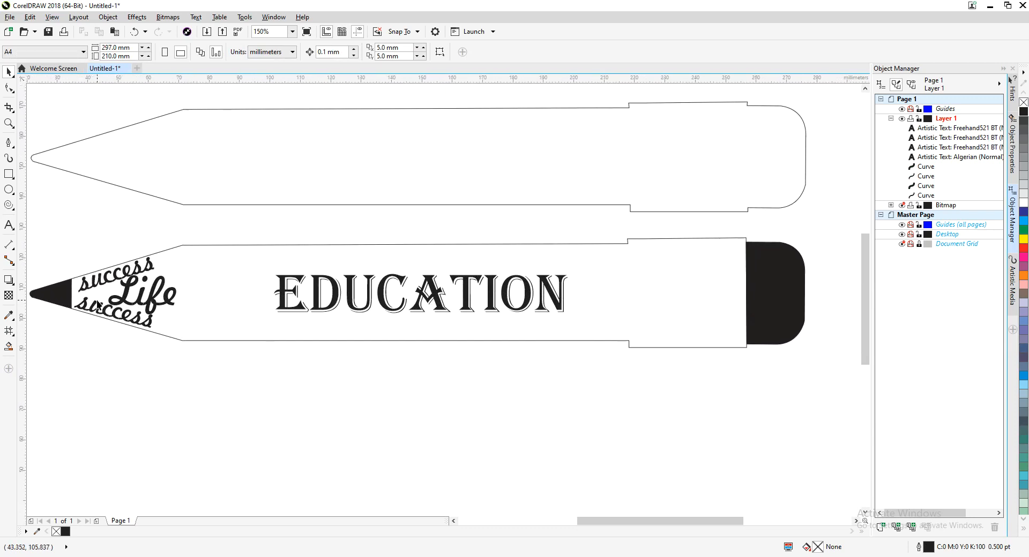
{"action": "left_click", "coordinate": [145, 321]}
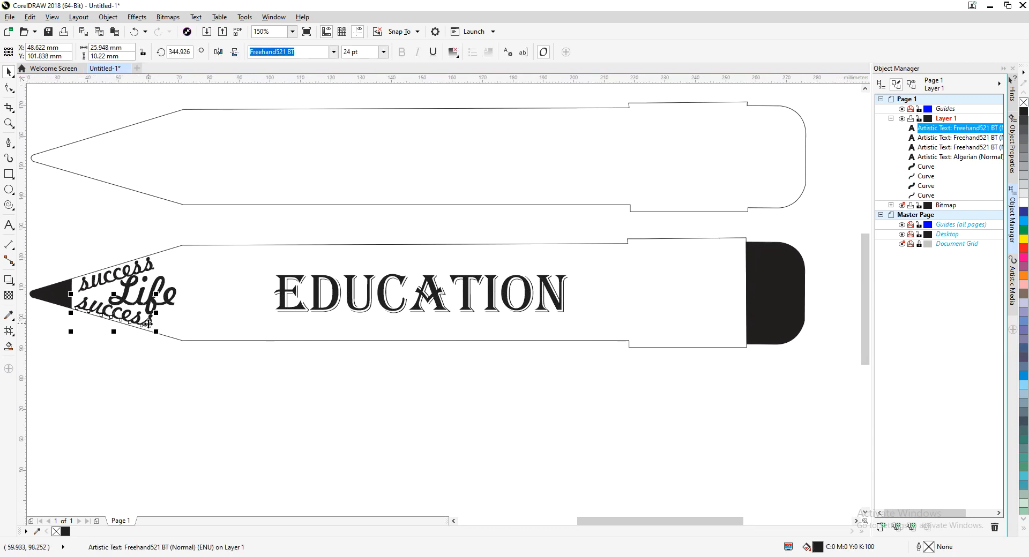
{"action": "key", "text": "ctrl+d"}
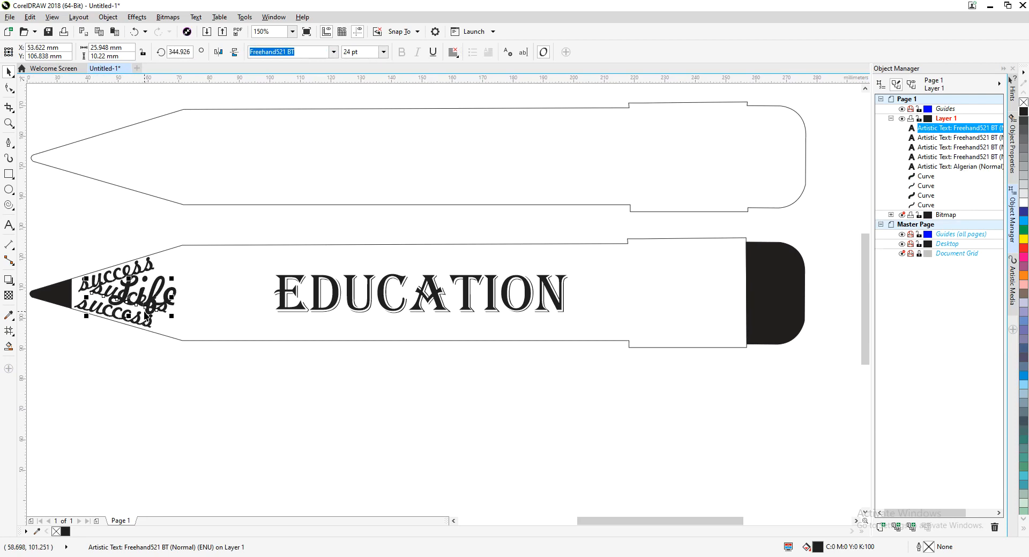
{"action": "mouse_move", "coordinate": [145, 306]}
{"action": "left_mouse_down"}
{"action": "mouse_move", "coordinate": [668, 300]}
{"action": "mouse_move", "coordinate": [699, 336]}
{"action": "left_mouse_up"}
{"action": "key", "text": "Delete"}
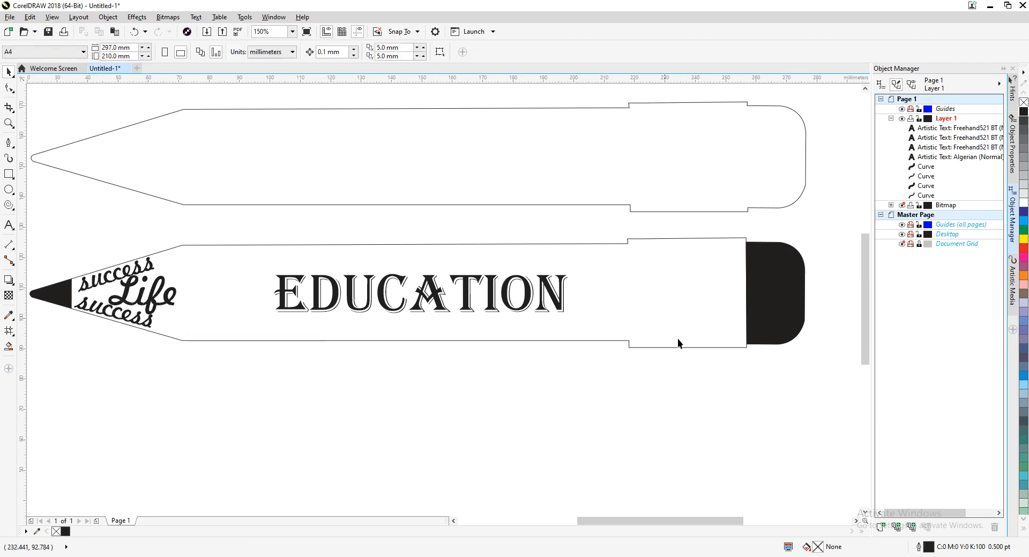
Duplicate the "Life" text twice, try the copies around the "EDUCATION" text, and delete both copies
{"action": "scroll", "coordinate": [519, 372], "scroll_direction": "down", "scroll_amount": 2}
{"action": "scroll", "coordinate": [519, 372], "scroll_direction": "down", "scroll_amount": 1}
{"action": "left_click_drag", "start_coordinate": [519, 372], "coordinate": [433, 294]}
{"action": "scroll", "coordinate": [342, 301], "scroll_direction": "up", "scroll_amount": 2}
{"action": "left_click_drag", "start_coordinate": [333, 230], "coordinate": [253, 245]}
{"action": "left_click", "coordinate": [268, 209]}
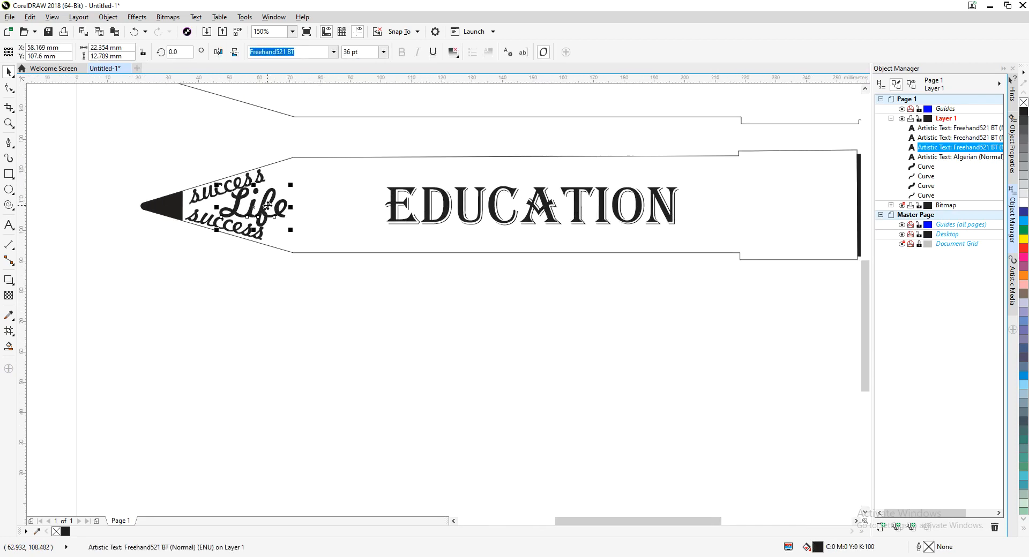
{"action": "key", "text": "ctrl+d"}
{"action": "left_click_drag", "start_coordinate": [266, 208], "coordinate": [362, 241]}
{"action": "key", "text": "ctrl+d"}
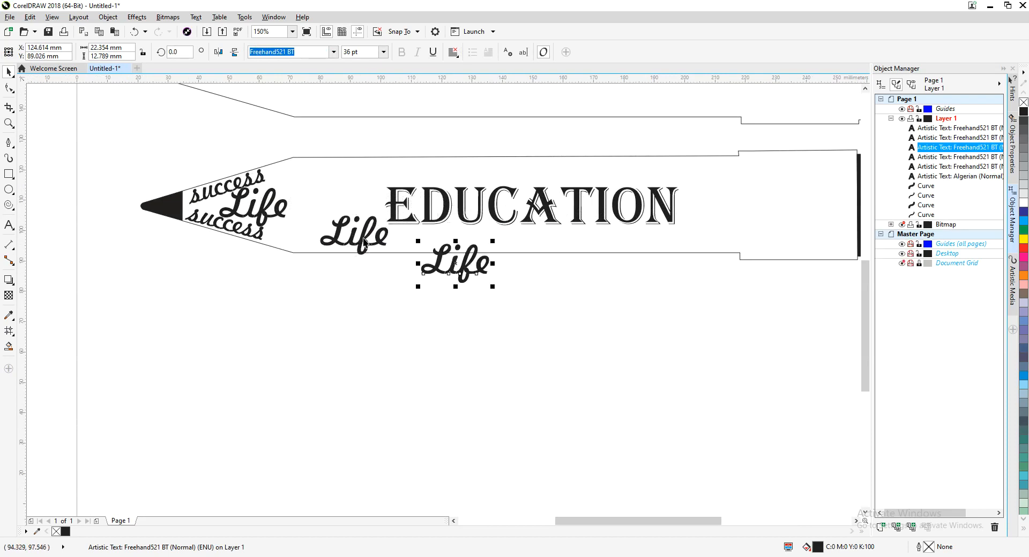
{"action": "left_click_drag", "start_coordinate": [463, 272], "coordinate": [509, 183]}
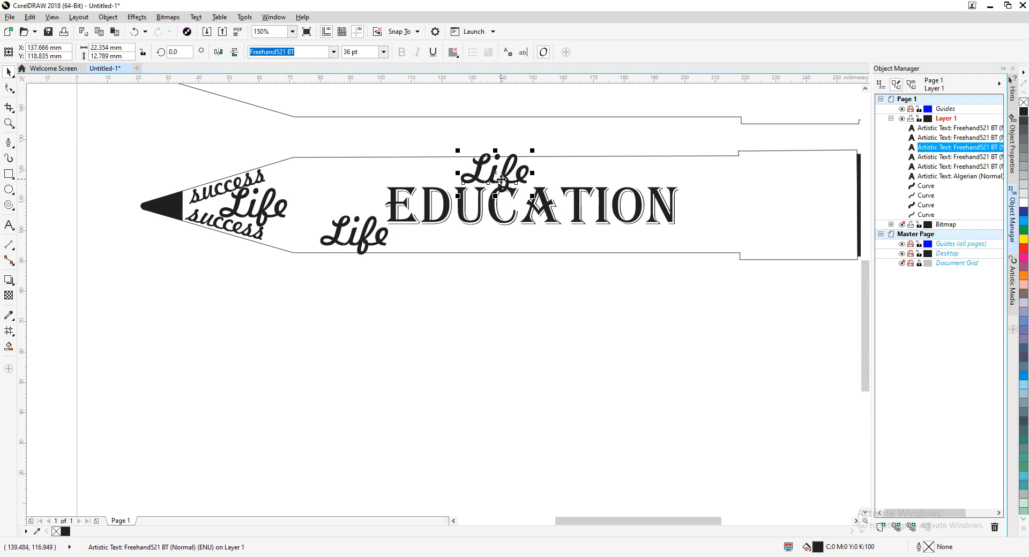
{"action": "key", "text": "Delete"}
{"action": "left_click", "coordinate": [374, 235]}
{"action": "key", "text": "Delete"}
Set the font size of the "Life" text in the pencil's taper to 30 pt
{"action": "double_click", "coordinate": [273, 207]}
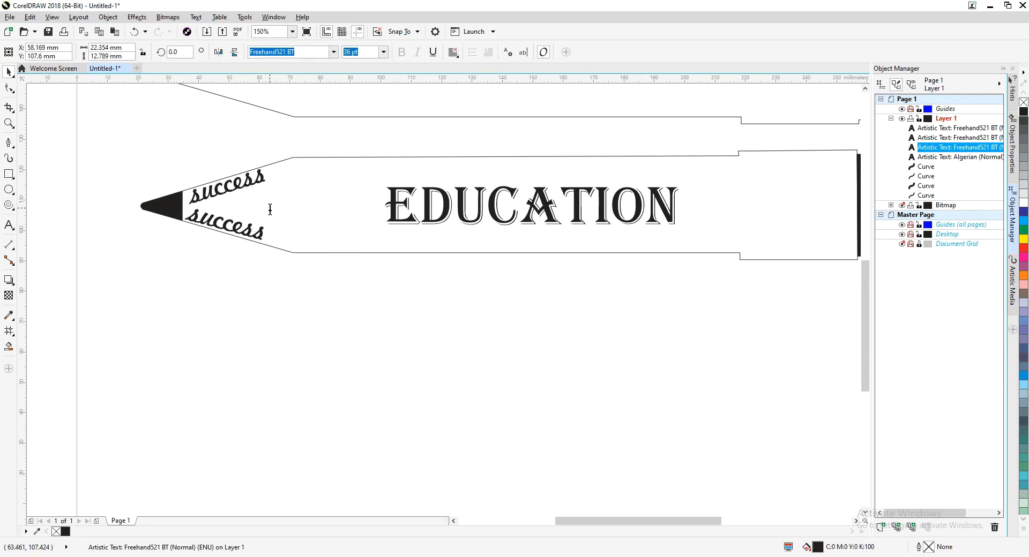
{"action": "double_click", "coordinate": [261, 198]}
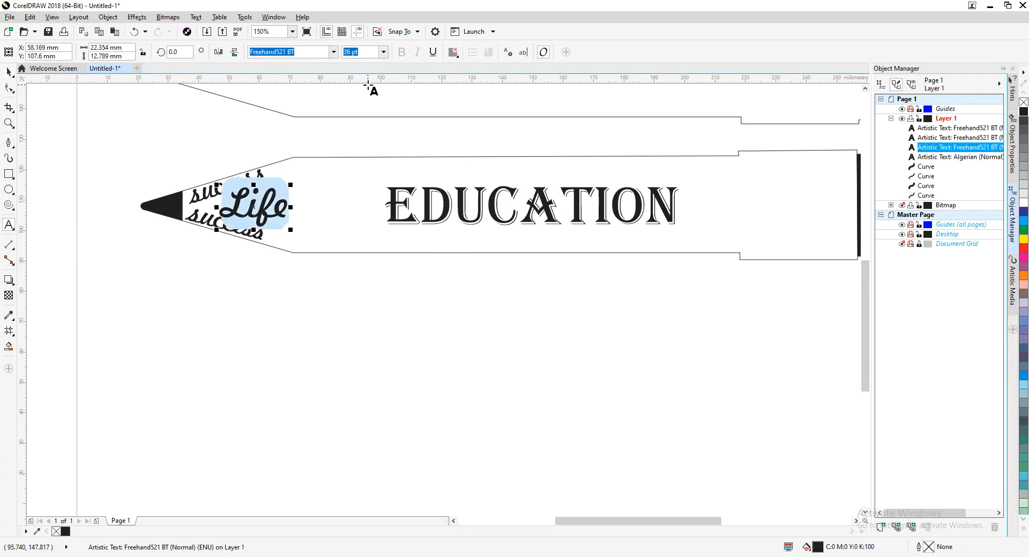
{"action": "type", "text": "30"}
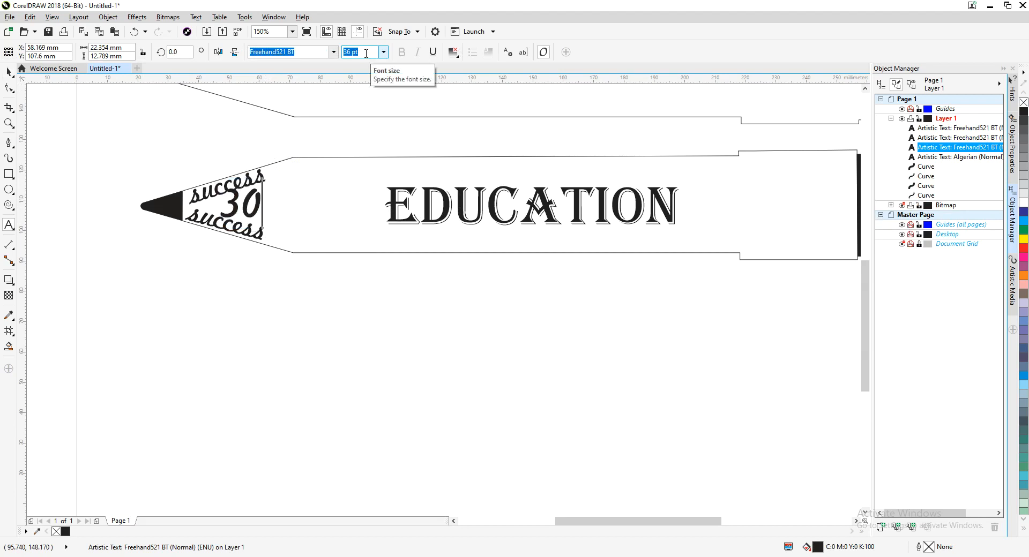
{"action": "key", "text": "ctrl+z"}
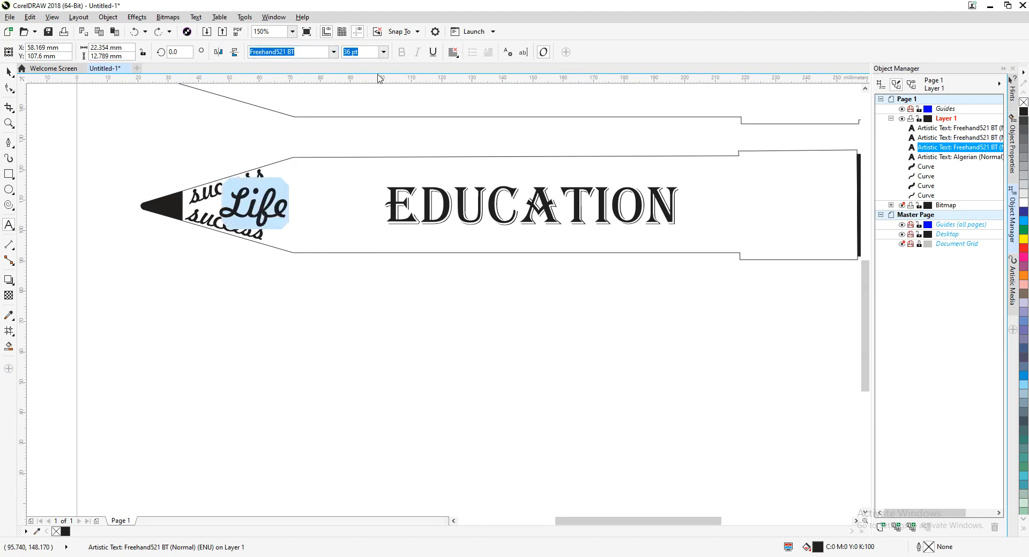
{"action": "left_click", "coordinate": [320, 53]}
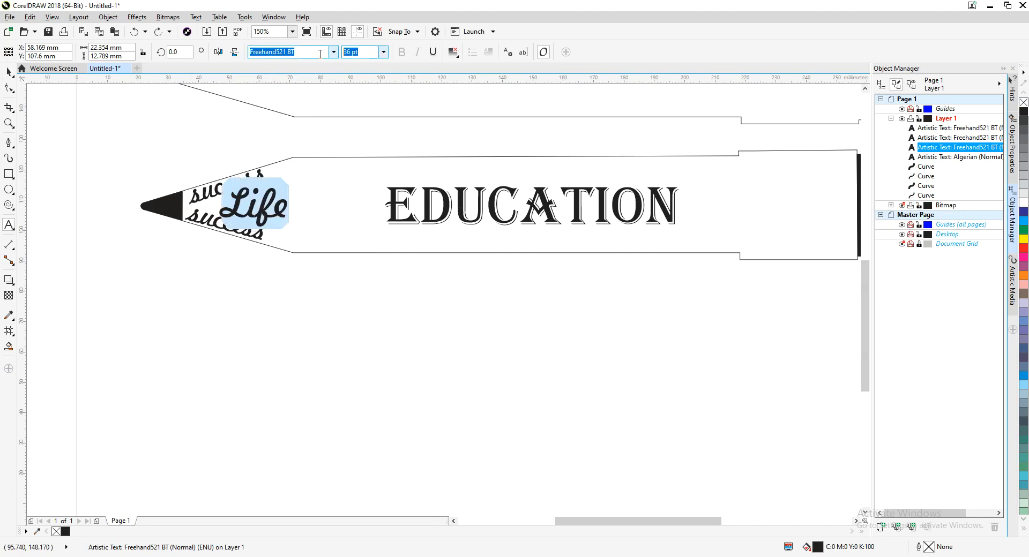
{"action": "type", "text": "30"}
{"action": "key", "text": "Return"}
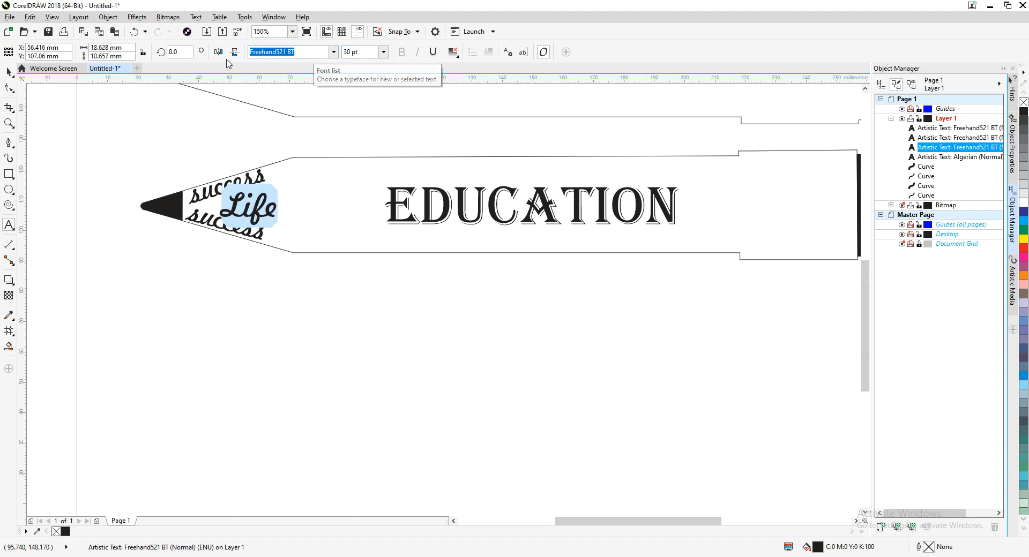
{"action": "left_click", "coordinate": [9, 72]}
{"action": "left_click", "coordinate": [241, 301]}
Copy the "Life" text and place three copies spaced out along the barrel's upper edge, above "EDUCATION", nudging the last one slightly down
{"action": "left_click", "coordinate": [258, 217]}
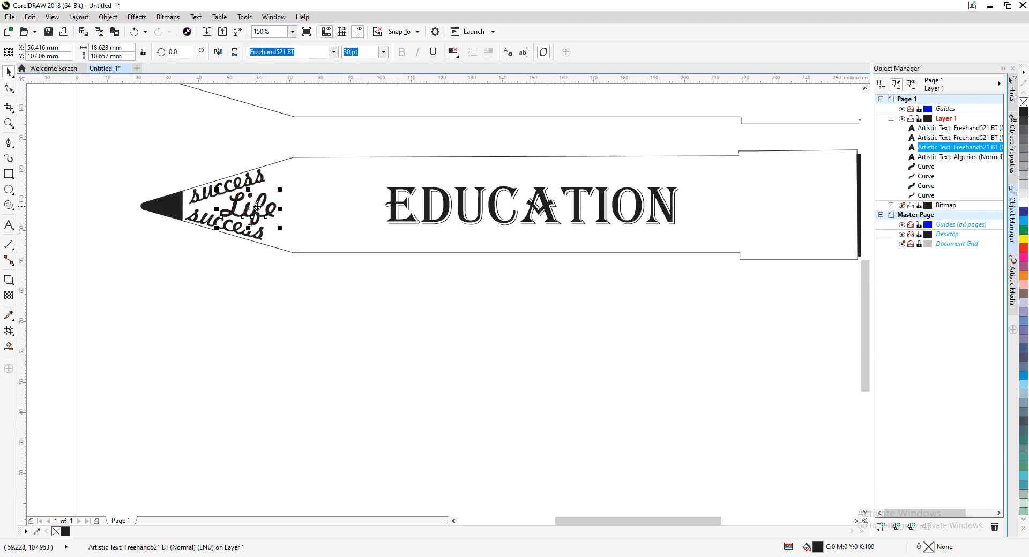
{"action": "key", "text": "ctrl+c"}
{"action": "key", "text": "ctrl+v"}
{"action": "mouse_move", "coordinate": [257, 207]}
{"action": "left_mouse_down"}
{"action": "mouse_move", "coordinate": [407, 178]}
{"action": "mouse_move", "coordinate": [361, 180]}
{"action": "mouse_move", "coordinate": [472, 148]}
{"action": "mouse_move", "coordinate": [524, 177]}
{"action": "mouse_move", "coordinate": [646, 177]}
{"action": "left_mouse_up"}
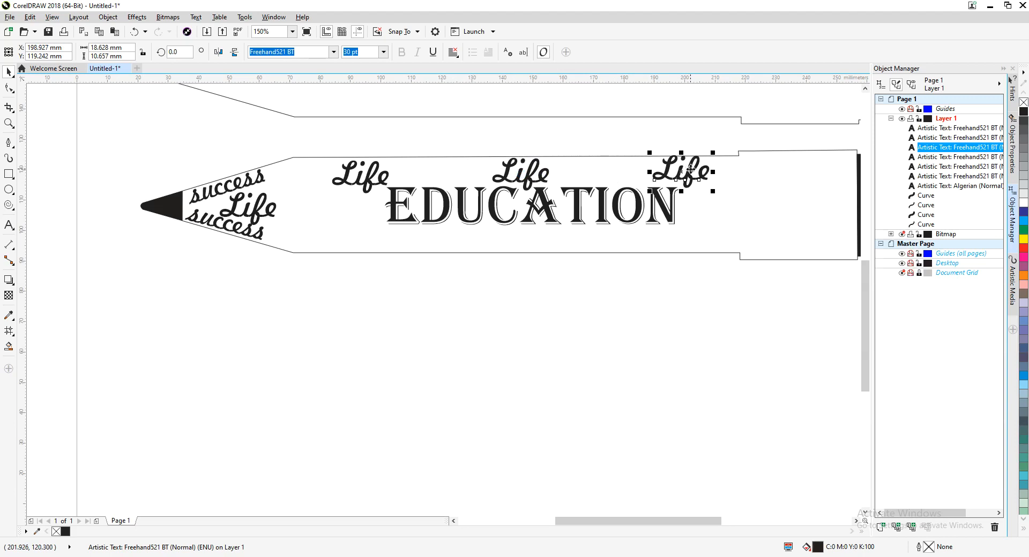
{"action": "key", "text": "Down"}
{"action": "key", "text": "Down"}
{"action": "key", "text": "Down"}
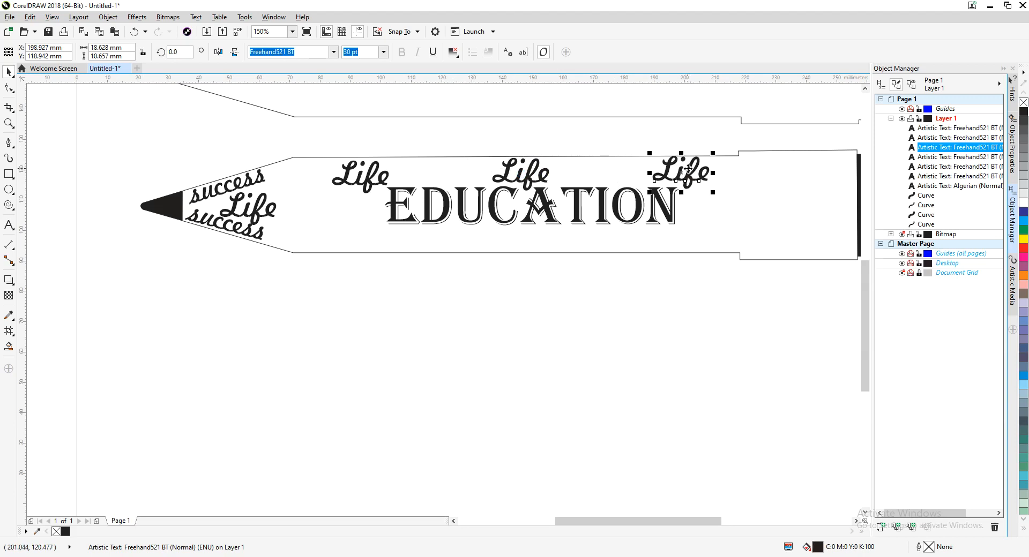
Duplicate the last "Life" text and place the copy in the pencil's stepped section beside the black eraser
{"action": "key", "text": "ctrl+d"}
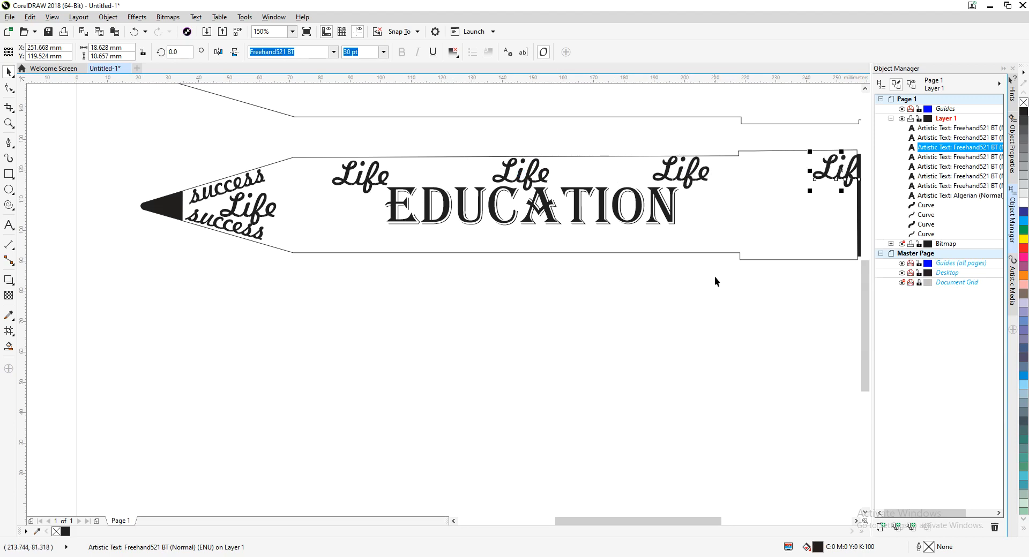
{"action": "left_click_drag", "start_coordinate": [724, 289], "coordinate": [528, 353]}
{"action": "mouse_move", "coordinate": [639, 242]}
{"action": "left_mouse_down"}
{"action": "mouse_move", "coordinate": [621, 276]}
{"action": "mouse_move", "coordinate": [621, 315]}
{"action": "mouse_move", "coordinate": [627, 277]}
{"action": "left_mouse_up"}
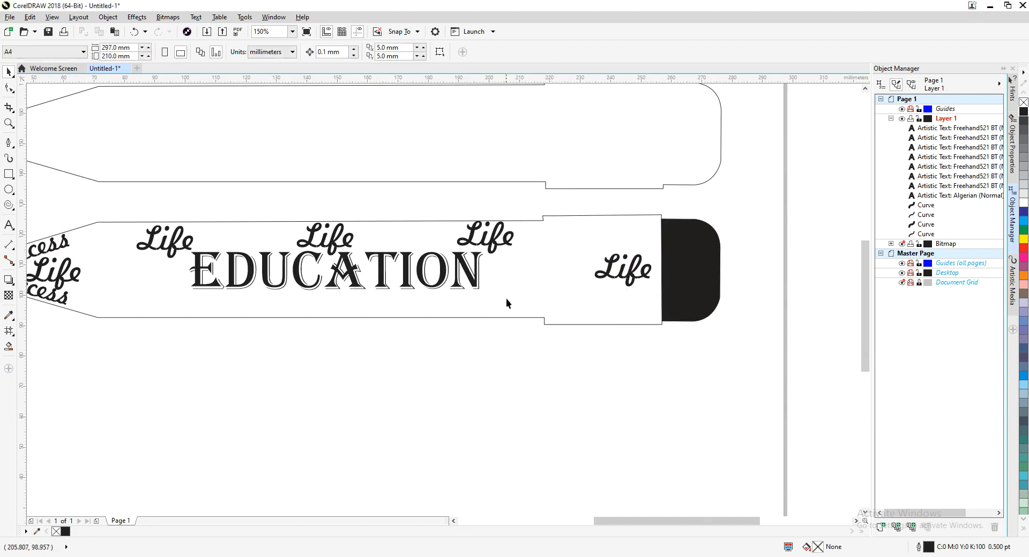
Copy the middle "Life" text and place the copy below the final letter of "EDUCATION", near the barrel's lower edge
{"action": "left_click", "coordinate": [492, 244]}
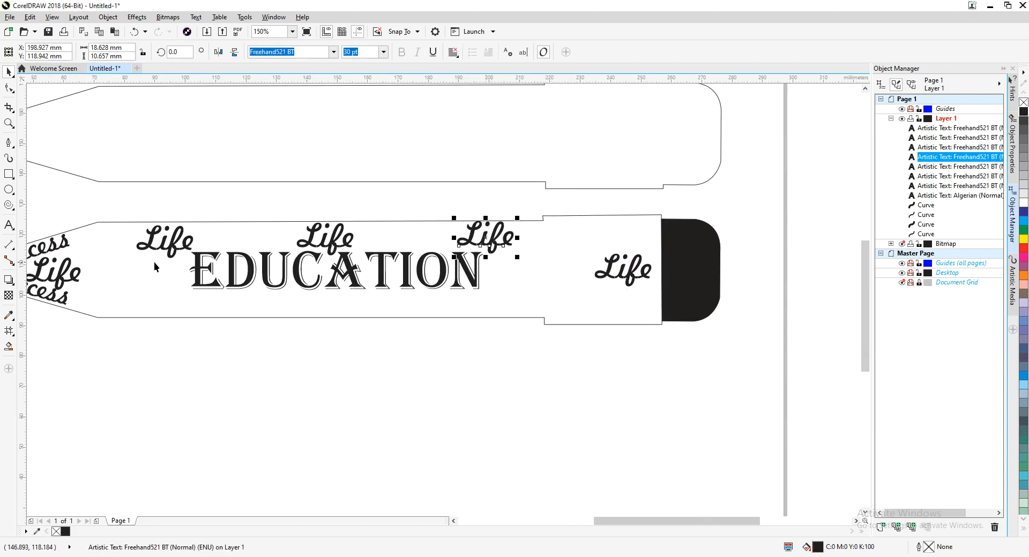
{"action": "left_click", "coordinate": [333, 240]}
{"action": "key", "text": "ctrl+c"}
{"action": "key", "text": "ctrl+v"}
{"action": "left_click_drag", "start_coordinate": [334, 240], "coordinate": [510, 301]}
{"action": "left_click", "coordinate": [230, 365]}
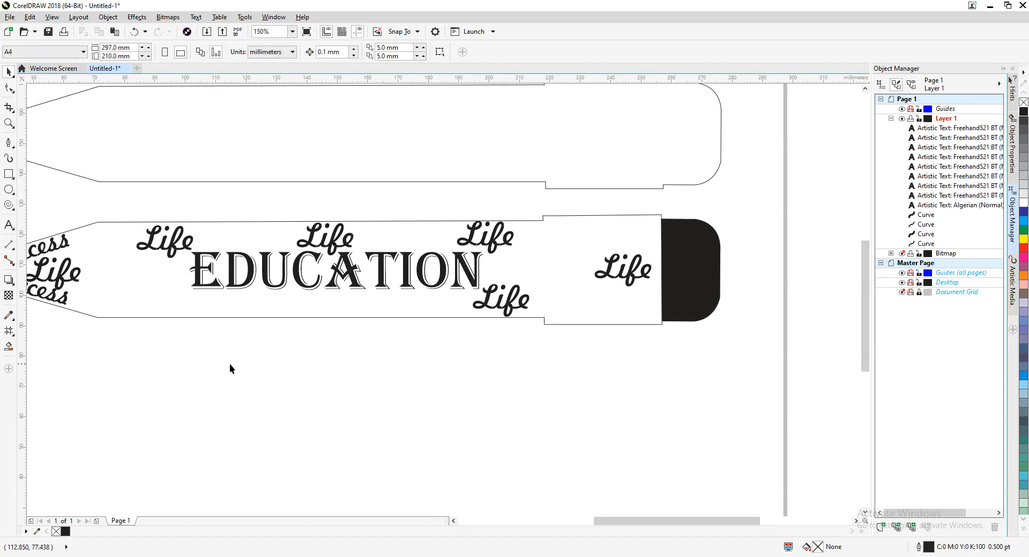
Move the "Life" text nearest the taper slightly toward the pencil tip and up along the barrel's upper edge
{"action": "left_click_drag", "start_coordinate": [182, 352], "coordinate": [297, 339]}
{"action": "left_click_drag", "start_coordinate": [288, 262], "coordinate": [259, 253]}
{"action": "left_click", "coordinate": [287, 389]}
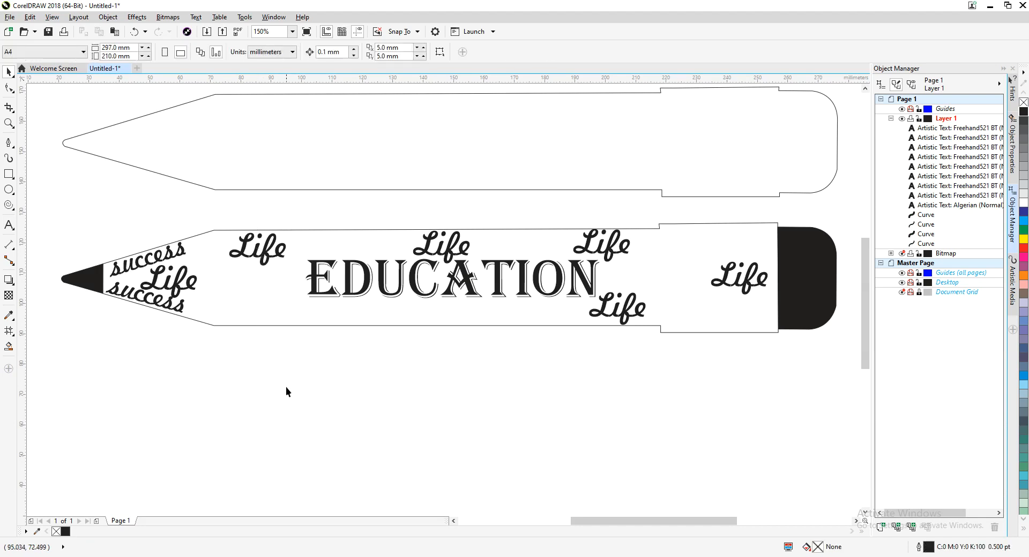
{"action": "left_click", "coordinate": [265, 256]}
Duplicate the lower "success" text, place the copy below the pencil and set its rotation angle to 0°
{"action": "left_click", "coordinate": [183, 310]}
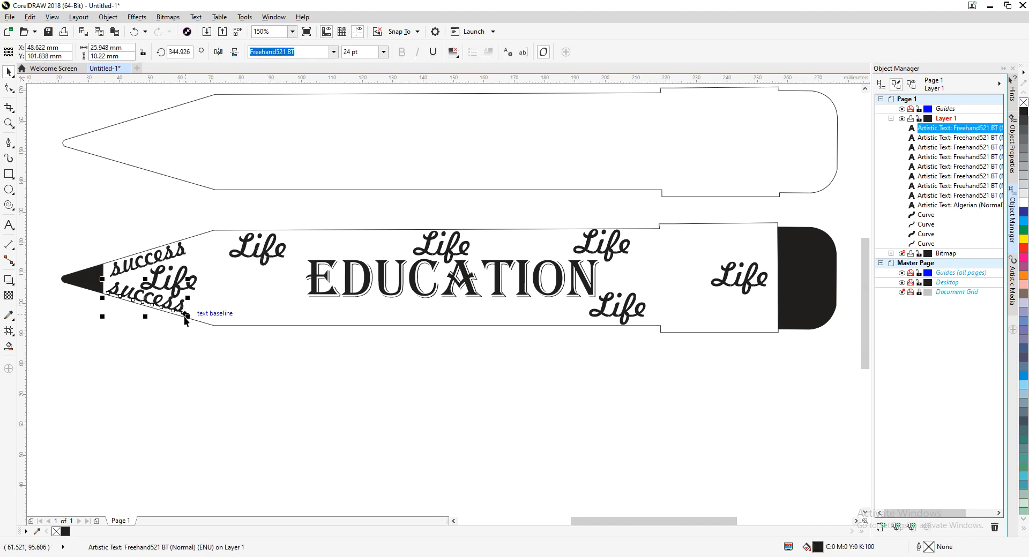
{"action": "key", "text": "ctrl+d"}
{"action": "mouse_move", "coordinate": [182, 290]}
{"action": "left_mouse_down"}
{"action": "mouse_move", "coordinate": [264, 384]}
{"action": "mouse_move", "coordinate": [316, 391]}
{"action": "left_mouse_up"}
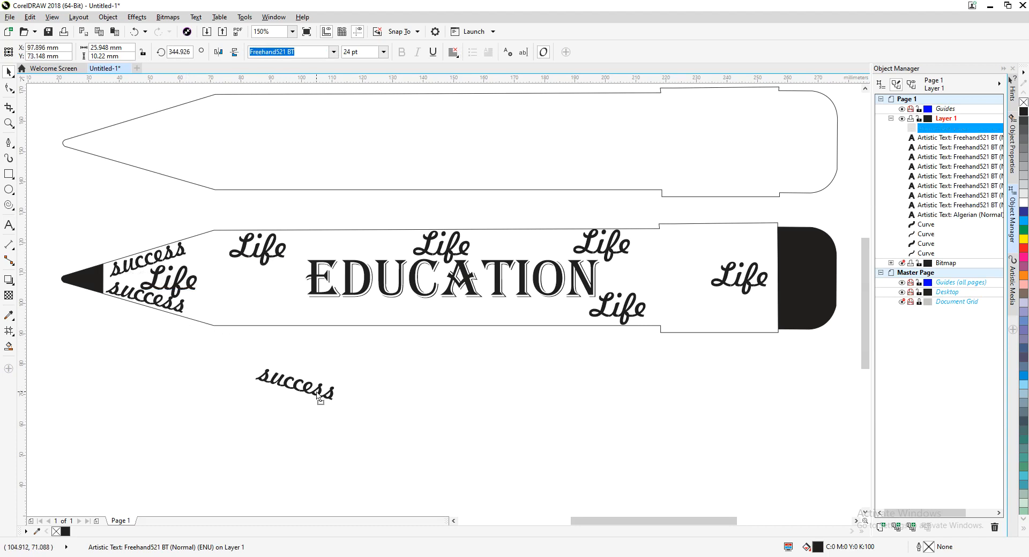
{"action": "double_click", "coordinate": [177, 52]}
{"action": "type", "text": "0"}
{"action": "key", "text": "Return"}
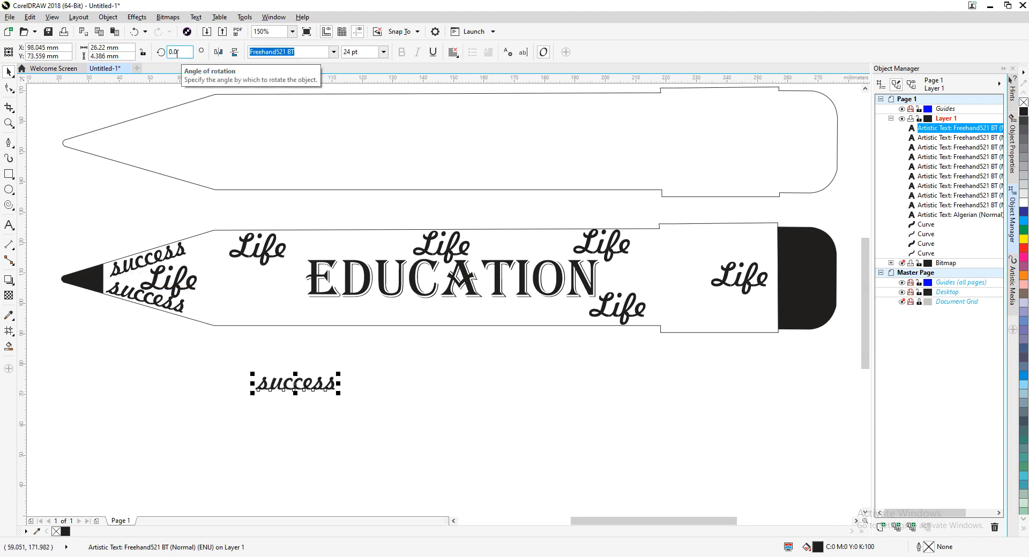
{"action": "left_click", "coordinate": [304, 401]}
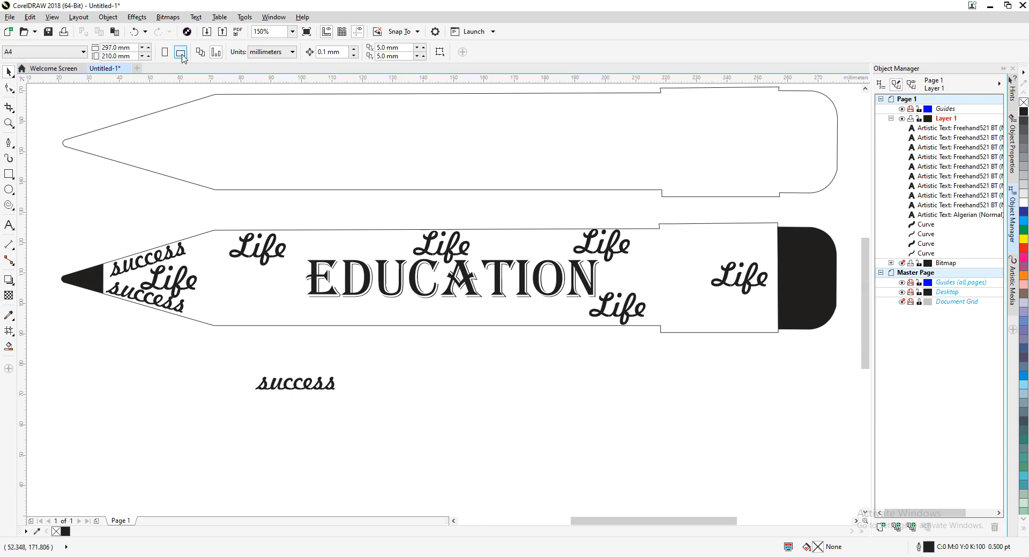
Replace the wording of the straight "success" text below the pencil with "Knowlwdge"
{"action": "left_click", "coordinate": [318, 384]}
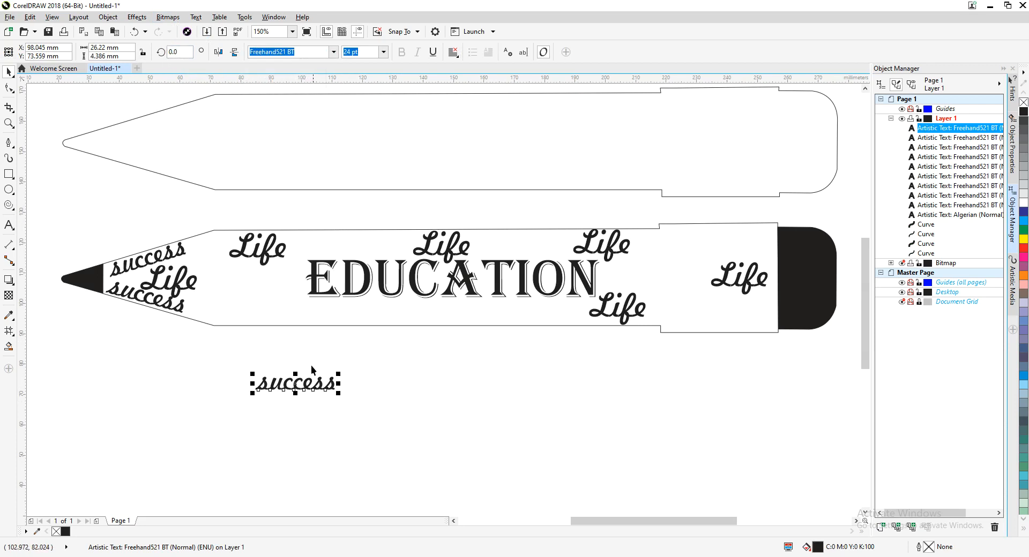
{"action": "double_click", "coordinate": [313, 383]}
{"action": "key", "text": "ctrl+a"}
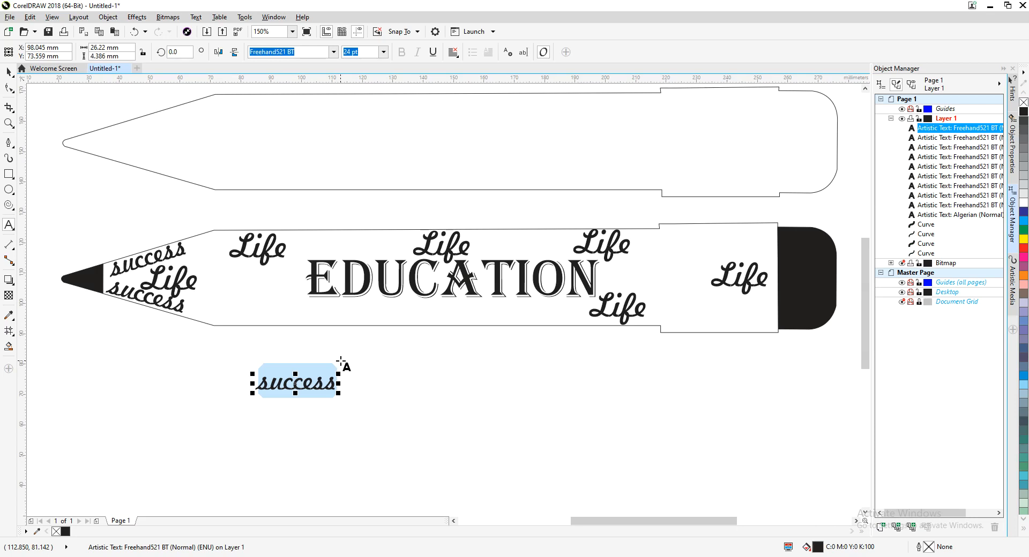
{"action": "type", "text": "K"}
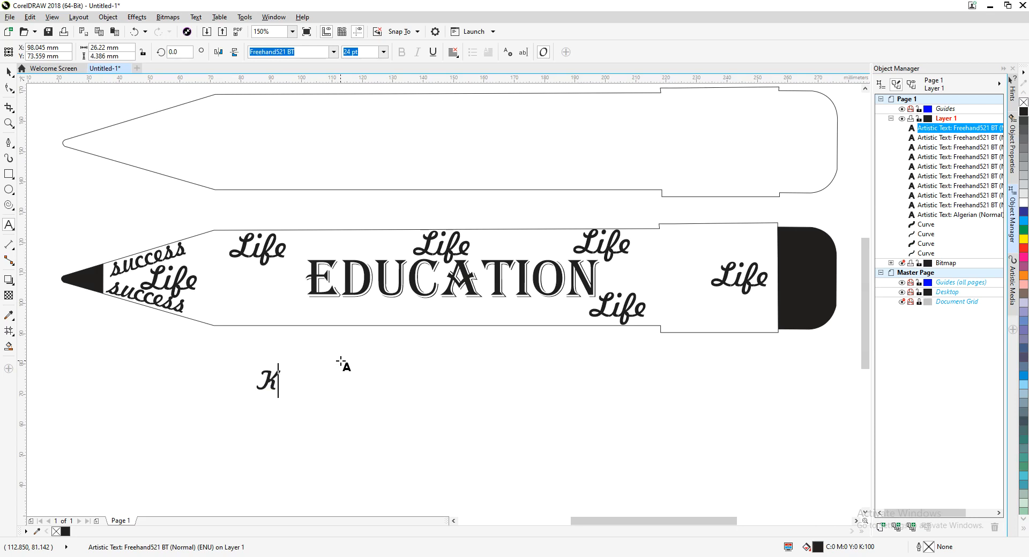
{"action": "type", "text": "nowlwdgw"}
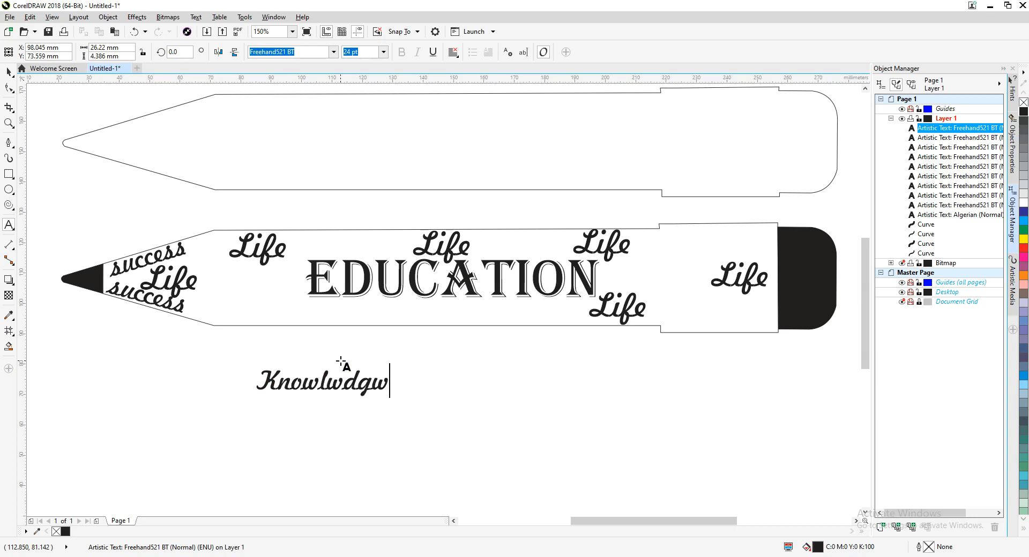
{"action": "key", "text": "BackSpace"}
{"action": "type", "text": "e"}
Set the font size of the "Knowlwdge" text to 20 pt
{"action": "double_click", "coordinate": [316, 386]}
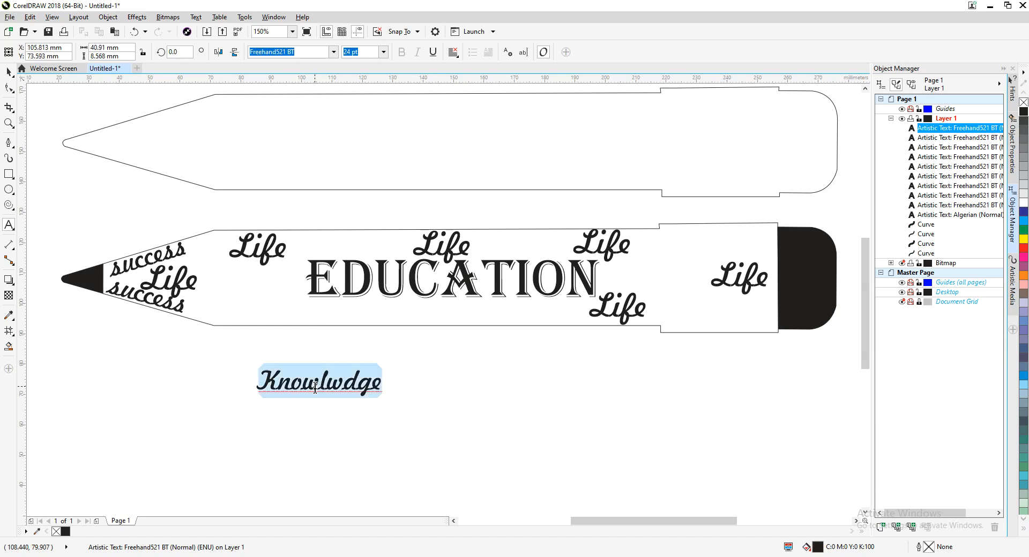
{"action": "type", "text": "20"}
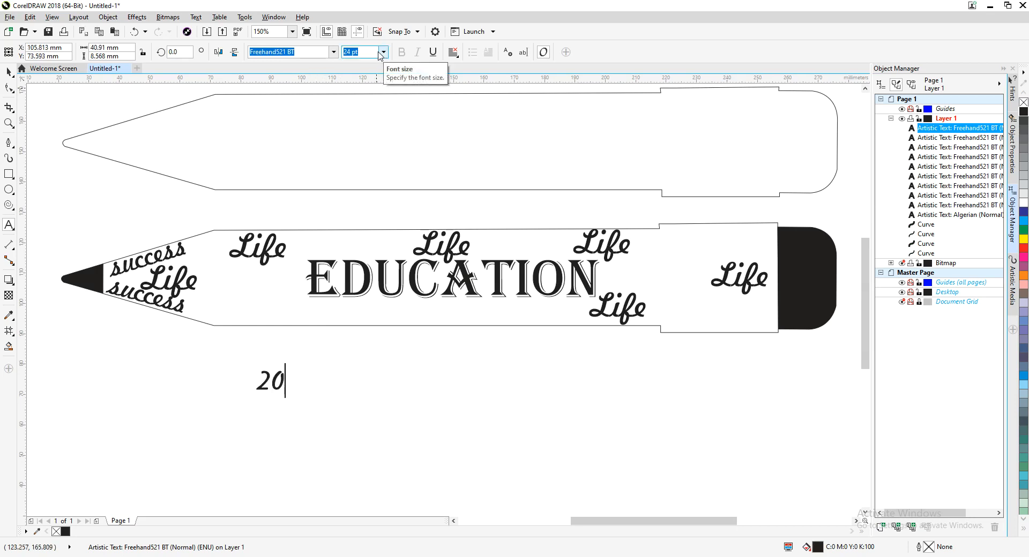
{"action": "key", "text": "ctrl+z"}
{"action": "left_click_drag", "start_coordinate": [364, 53], "coordinate": [317, 52]}
{"action": "type", "text": "20"}
{"action": "key", "text": "Return"}
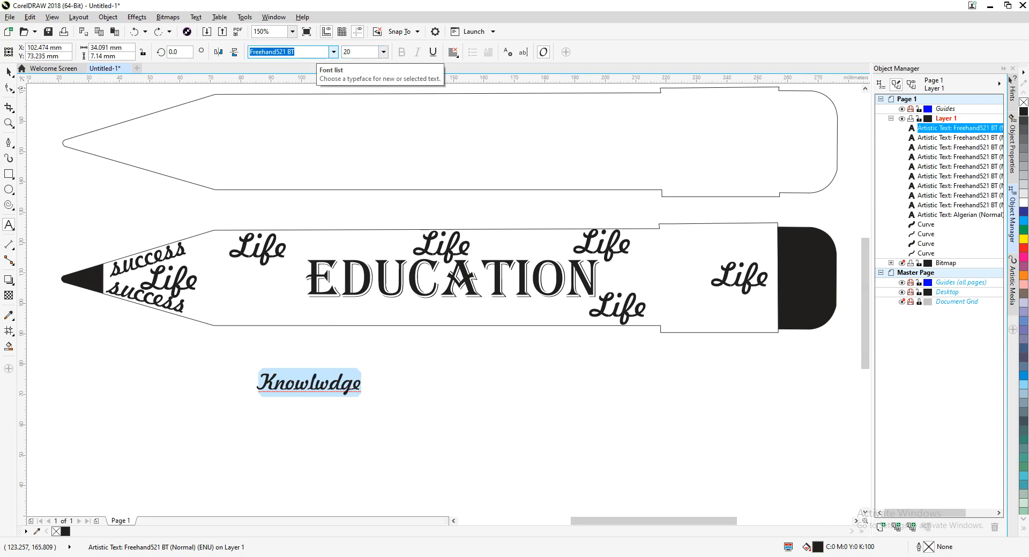
Correct the spelling of the text below the pencil to "Knowledge" and deselect it
{"action": "right_click", "coordinate": [305, 388]}
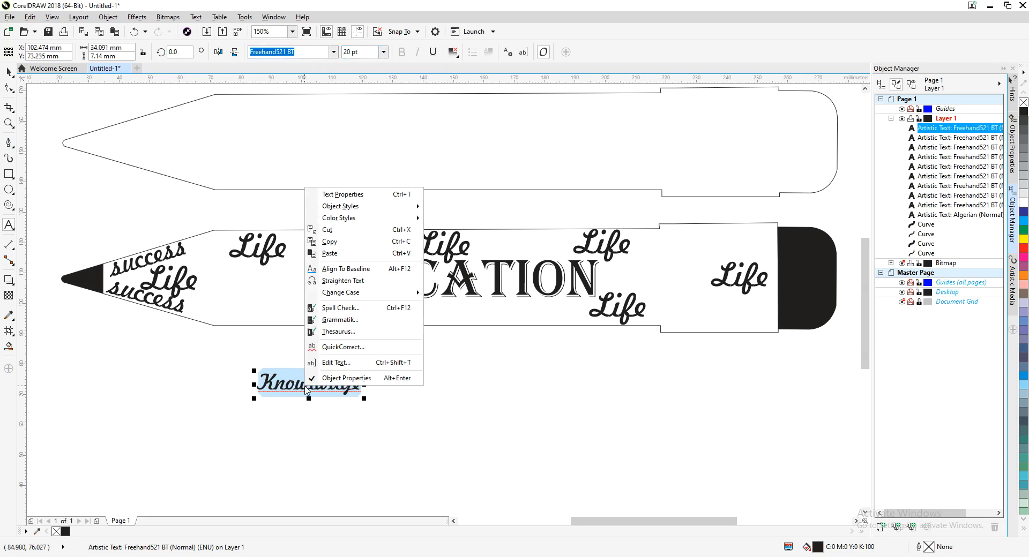
{"action": "key", "text": "Escape"}
{"action": "left_click", "coordinate": [329, 387]}
{"action": "key", "text": "BackSpace"}
{"action": "type", "text": "e"}
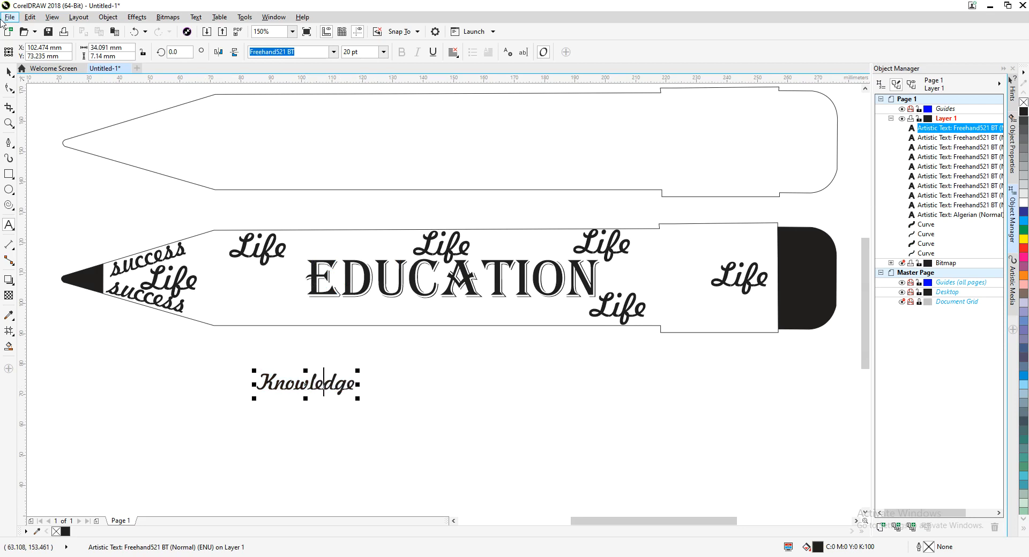
{"action": "left_click", "coordinate": [8, 74]}
{"action": "left_click", "coordinate": [146, 398]}
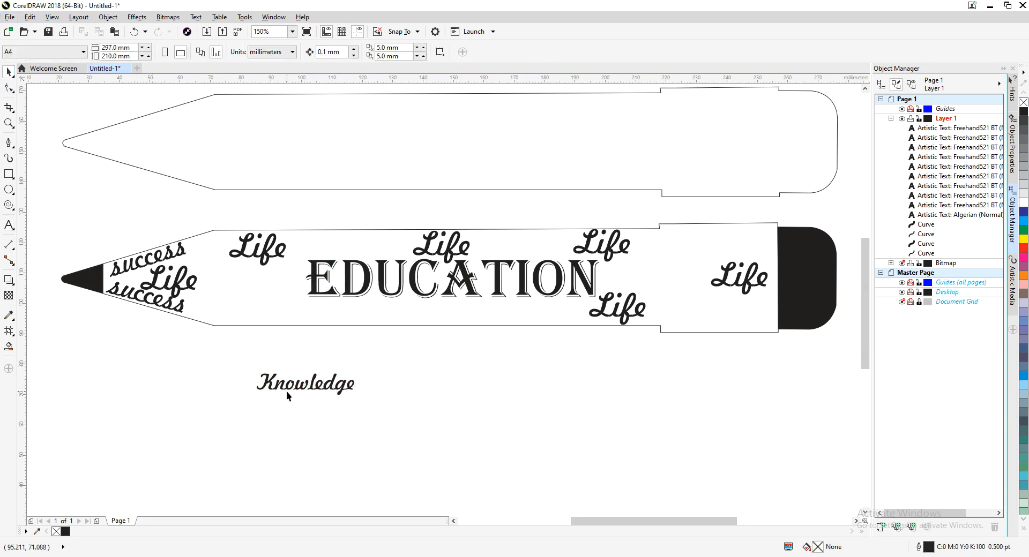
Recolour the Knowledge text to 70% black and move it between the pencil tip's Life word and EDUCATION
{"action": "double_click", "coordinate": [306, 385]}
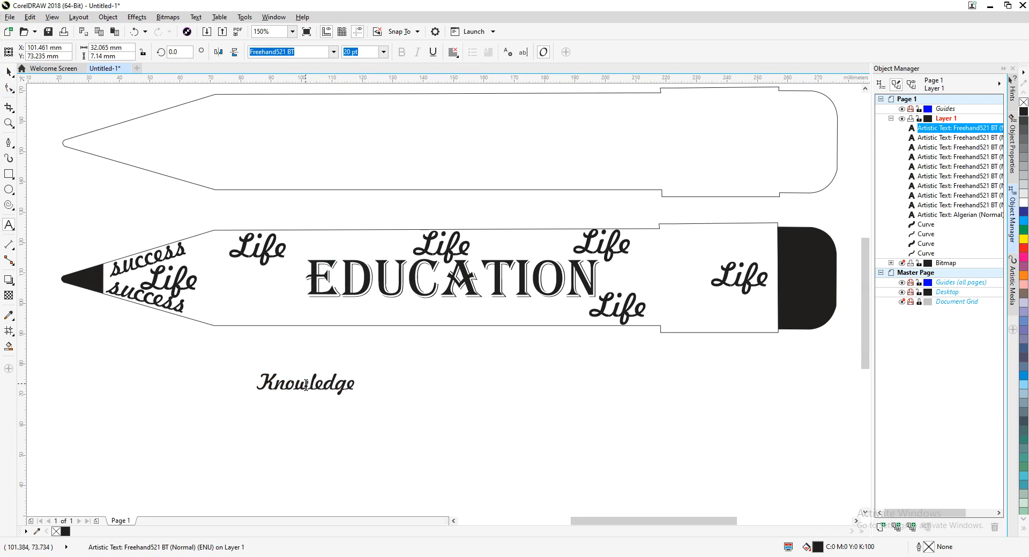
{"action": "key", "text": "ctrl+a"}
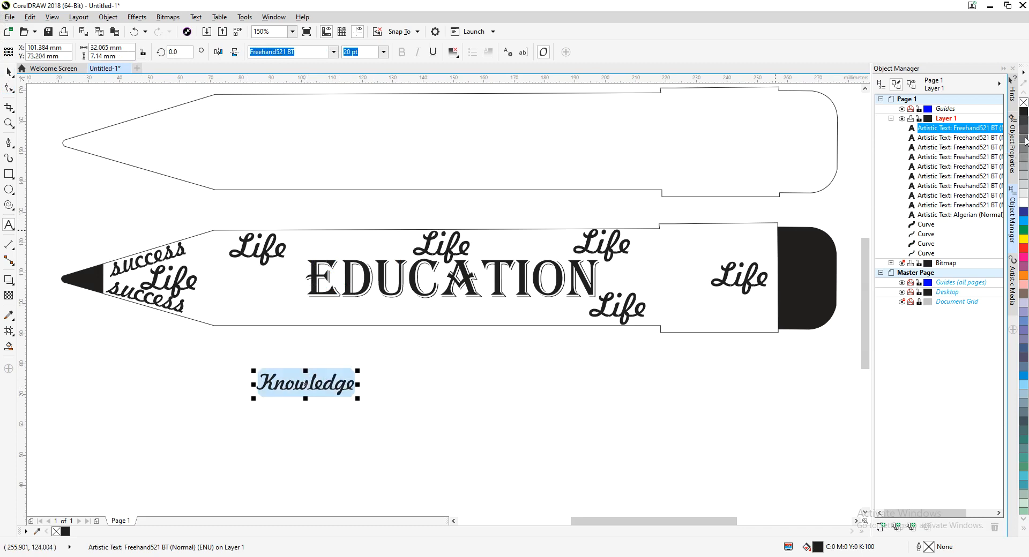
{"action": "left_click", "coordinate": [1024, 139]}
{"action": "left_click", "coordinate": [10, 73]}
{"action": "left_click", "coordinate": [312, 387]}
{"action": "mouse_move", "coordinate": [312, 387]}
{"action": "left_mouse_down"}
{"action": "mouse_move", "coordinate": [275, 296]}
{"action": "mouse_move", "coordinate": [260, 286]}
{"action": "left_mouse_up"}
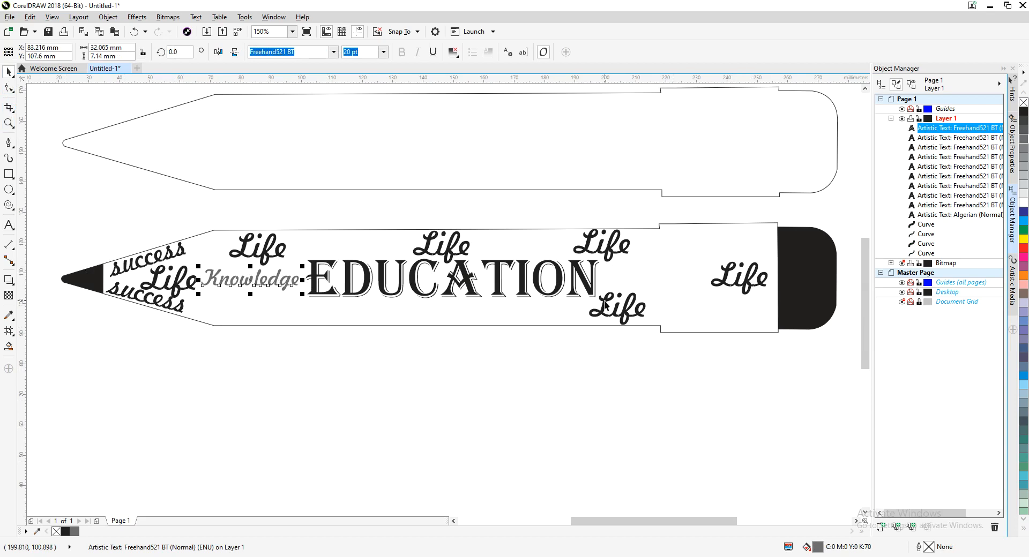
Duplicate the grey Knowledge text and place the copy just right of EDUCATION
{"action": "key", "text": "ctrl+d"}
{"action": "left_click_drag", "start_coordinate": [270, 270], "coordinate": [661, 292]}
{"action": "left_click", "coordinate": [670, 368]}
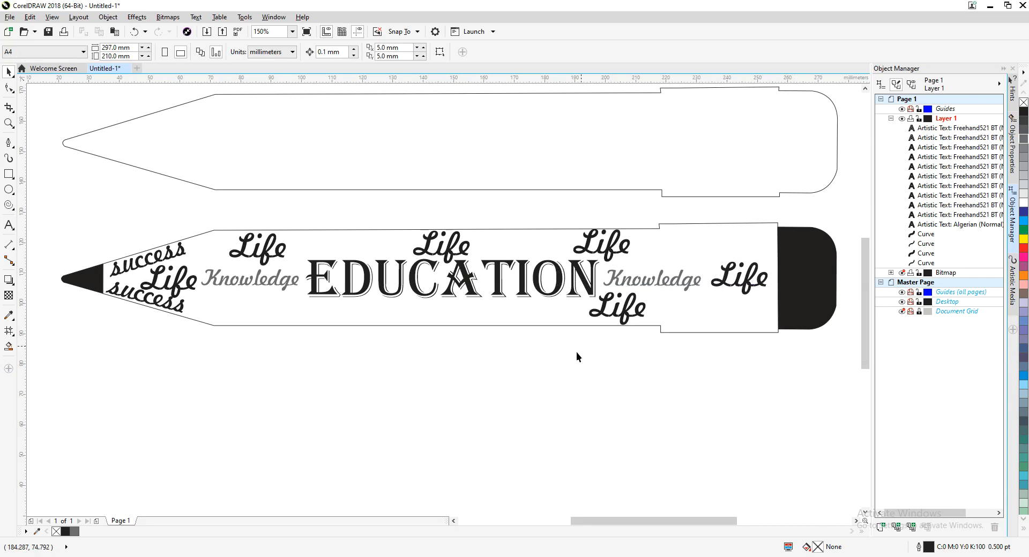
Put a copy of Knowledge in the empty area below the pencil and change its text to "Study"
{"action": "left_click", "coordinate": [649, 282]}
{"action": "mouse_move", "coordinate": [648, 281]}
{"action": "left_mouse_down"}
{"action": "mouse_move", "coordinate": [659, 271]}
{"action": "mouse_move", "coordinate": [486, 395]}
{"action": "mouse_move", "coordinate": [349, 410]}
{"action": "left_mouse_up"}
{"action": "double_click", "coordinate": [348, 410]}
{"action": "key", "text": "ctrl+a"}
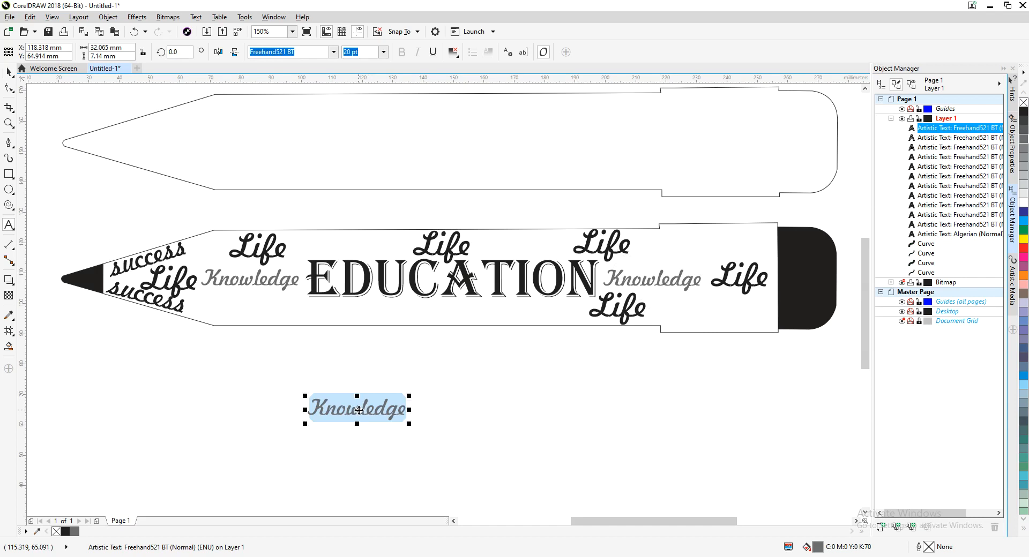
{"action": "type", "text": "St"}
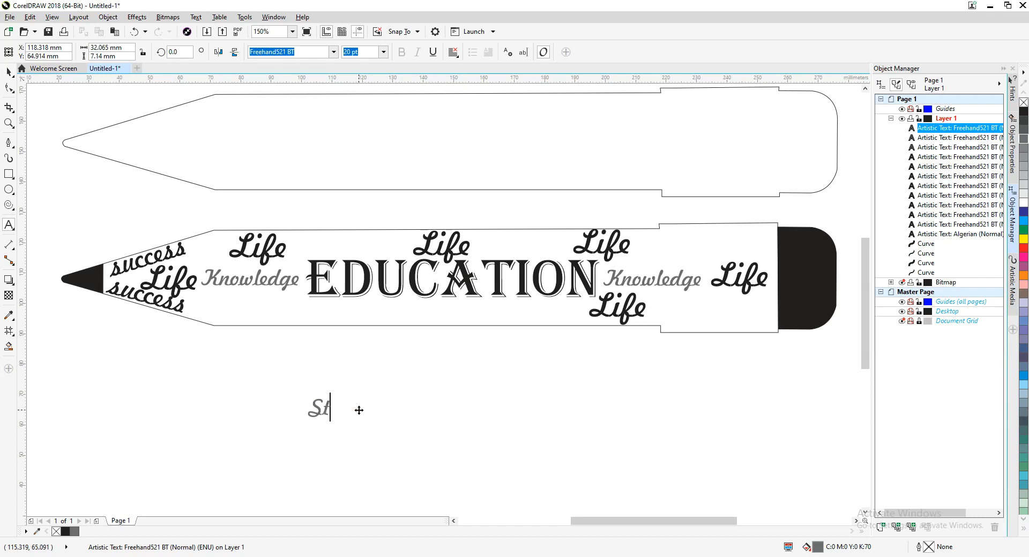
{"action": "type", "text": "udy"}
{"action": "key", "text": "Escape"}
{"action": "left_click", "coordinate": [8, 72]}
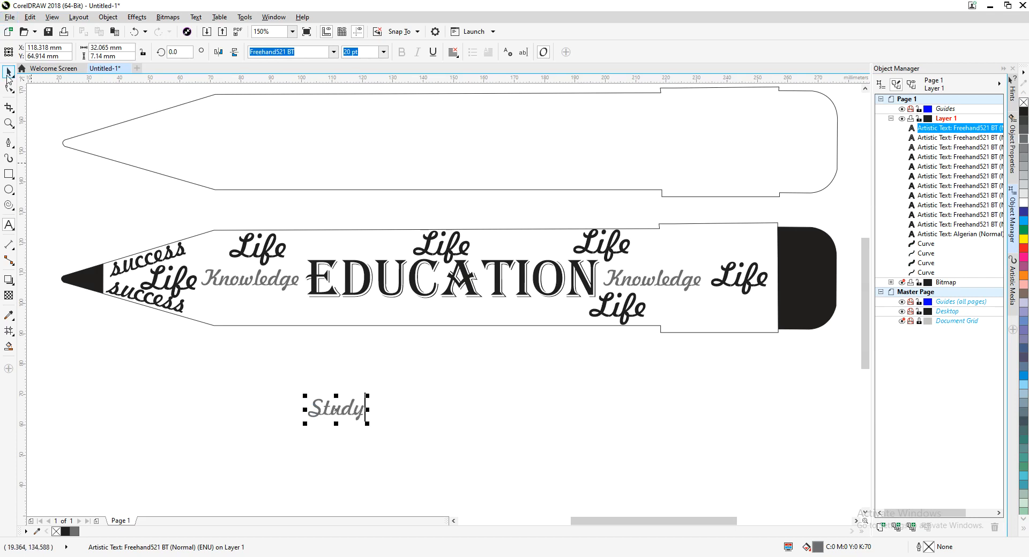
Place copies of Study between the two Life words above EDUCATION, below the letter E, and at the barrel's lower end near the eraser
{"action": "mouse_move", "coordinate": [338, 414]}
{"action": "left_mouse_down"}
{"action": "mouse_move", "coordinate": [358, 352]}
{"action": "mouse_move", "coordinate": [333, 315]}
{"action": "mouse_move", "coordinate": [521, 249]}
{"action": "left_mouse_up"}
{"action": "key", "text": "ctrl+d"}
{"action": "key", "text": "ctrl+d"}
{"action": "mouse_move", "coordinate": [723, 174]}
{"action": "left_mouse_down"}
{"action": "mouse_move", "coordinate": [695, 287]}
{"action": "mouse_move", "coordinate": [724, 316]}
{"action": "left_mouse_up"}
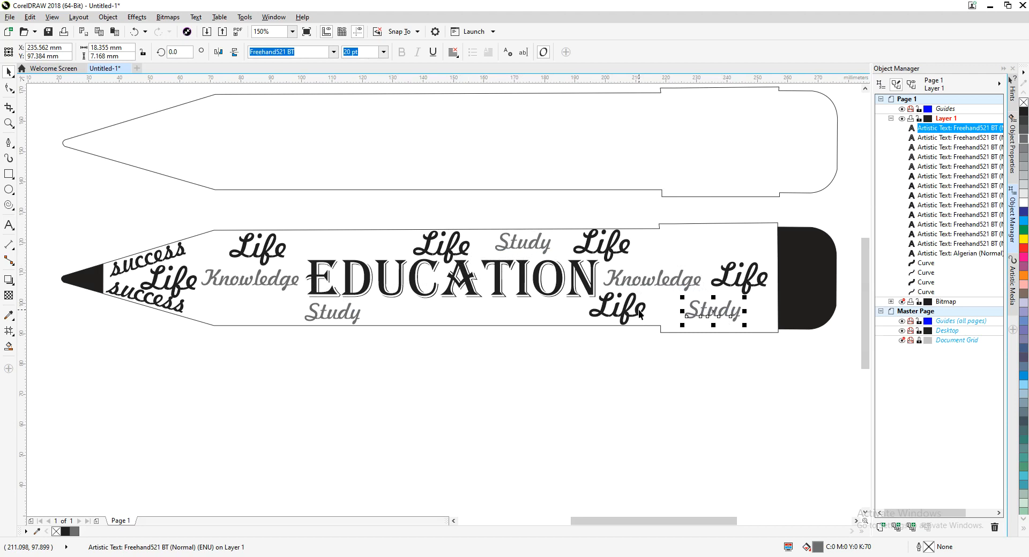
Duplicate the Study text under EDUCATION, move the copy below the pencil, and change its text to "Books"
{"action": "left_click", "coordinate": [337, 313]}
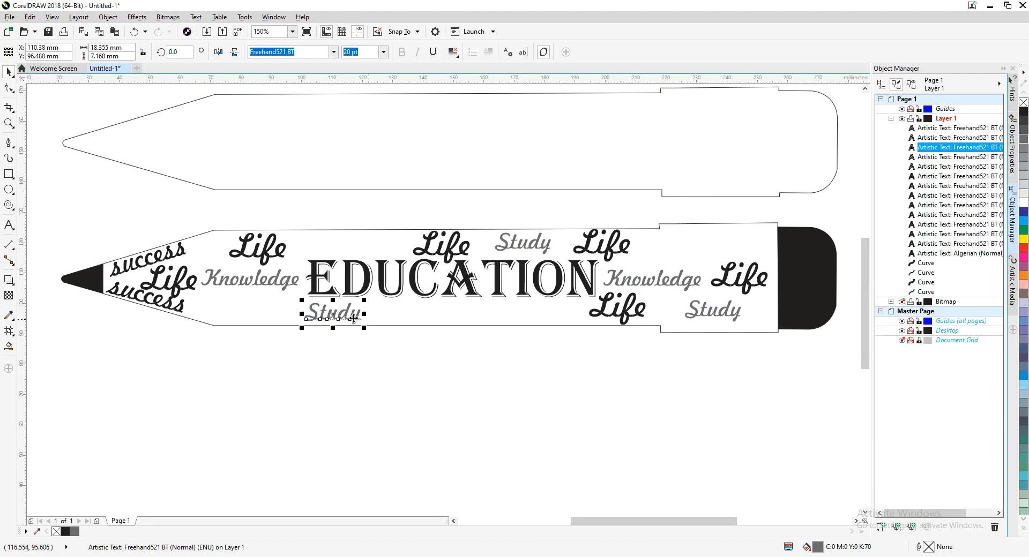
{"action": "key", "text": "ctrl+d"}
{"action": "left_click_drag", "start_coordinate": [359, 304], "coordinate": [414, 411]}
{"action": "double_click", "coordinate": [412, 408]}
{"action": "key", "text": "ctrl+a"}
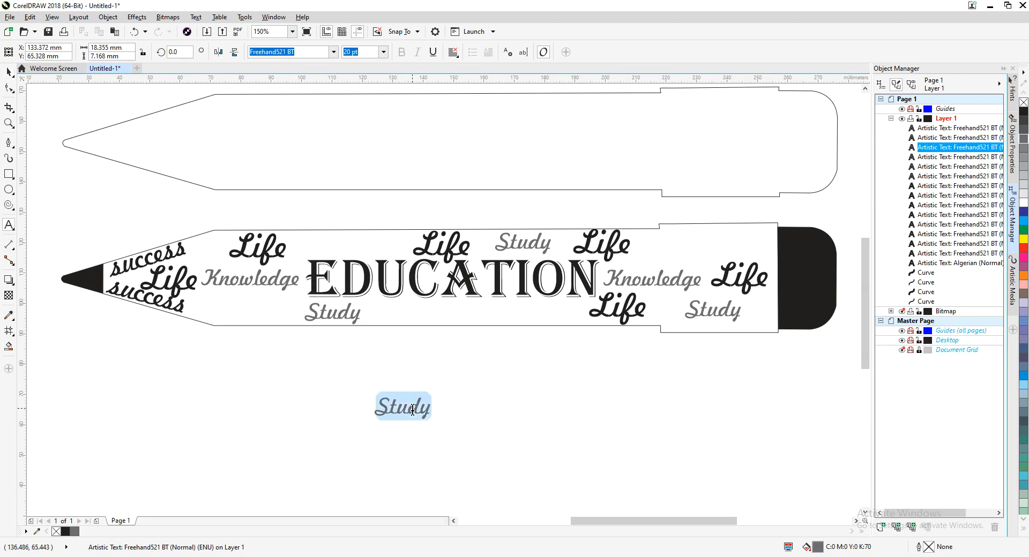
{"action": "key", "text": "Delete"}
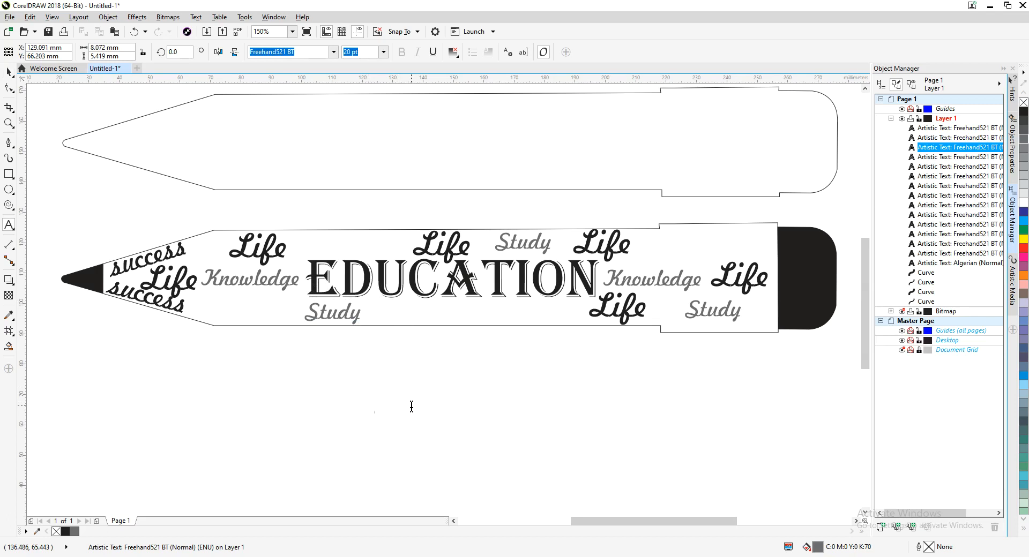
{"action": "type", "text": "Books"}
{"action": "key", "text": "Escape"}
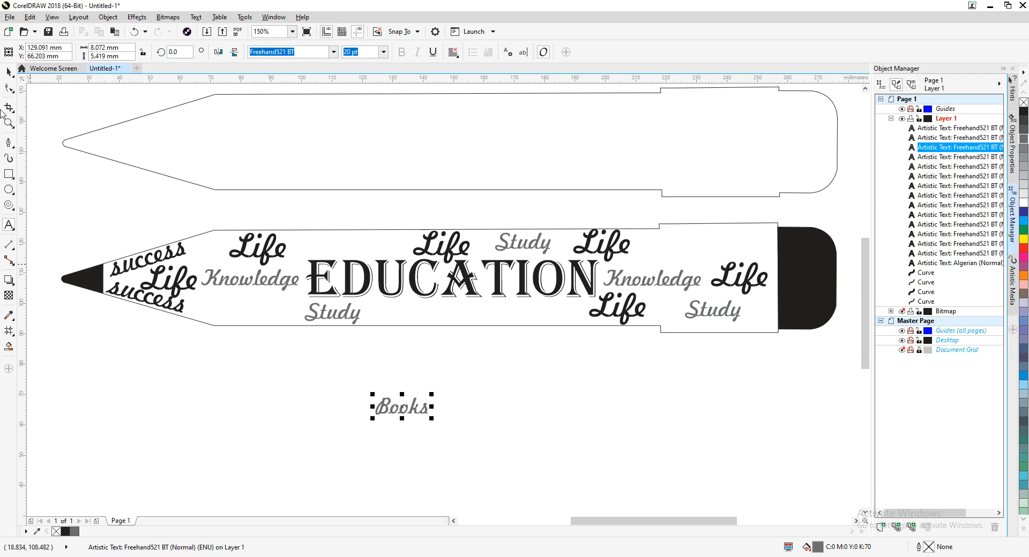
{"action": "left_click", "coordinate": [8, 71]}
Place copies of Books between the first two upper Life words, beside Study under EDUCATION, and at the barrel's upper end near the eraser
{"action": "left_click", "coordinate": [434, 410]}
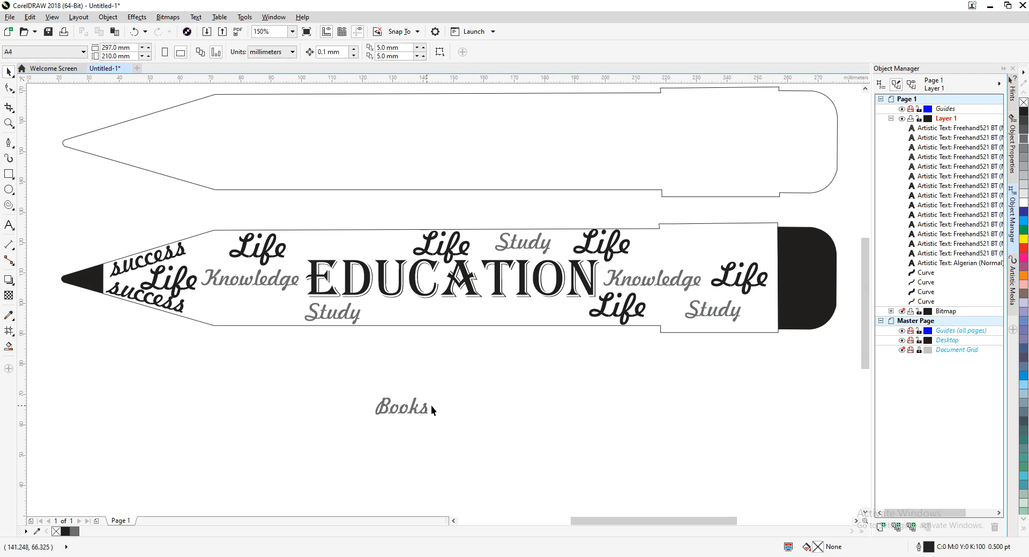
{"action": "left_click_drag", "start_coordinate": [404, 383], "coordinate": [367, 275]}
{"action": "double_click", "coordinate": [413, 409]}
{"action": "left_click_drag", "start_coordinate": [413, 409], "coordinate": [367, 273]}
{"action": "left_click", "coordinate": [450, 414]}
{"action": "left_click", "coordinate": [8, 71]}
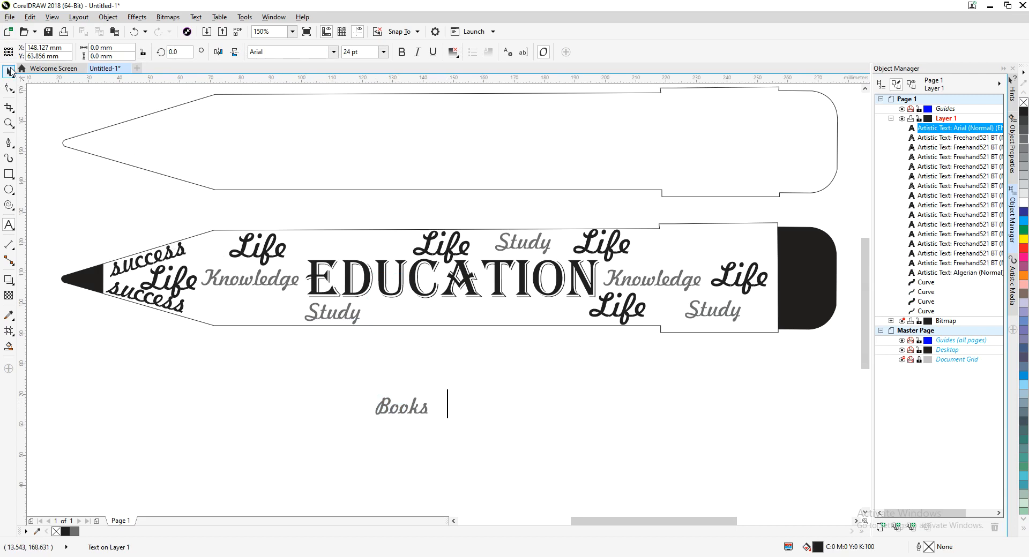
{"action": "left_click", "coordinate": [407, 406]}
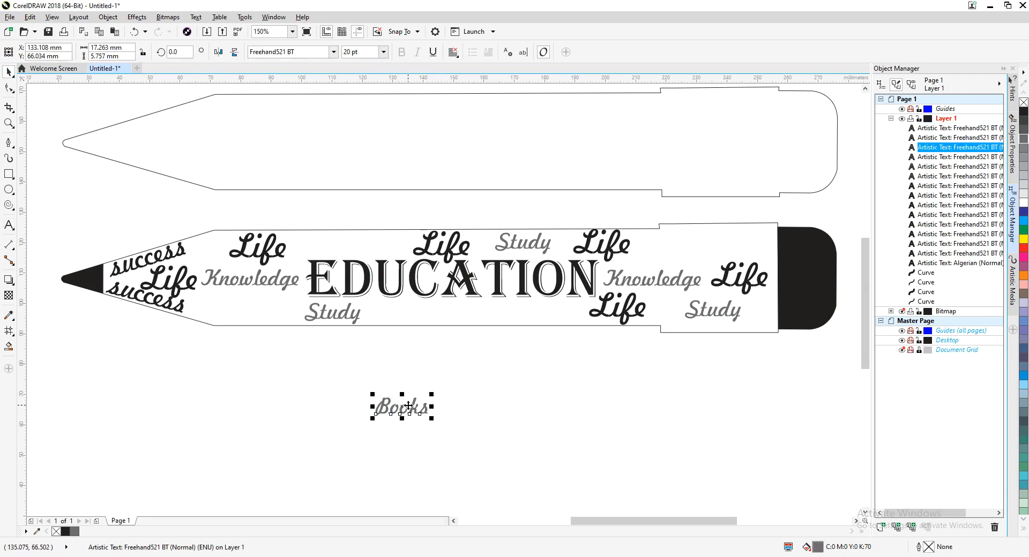
{"action": "mouse_move", "coordinate": [407, 405]}
{"action": "left_mouse_down"}
{"action": "mouse_move", "coordinate": [330, 249]}
{"action": "mouse_move", "coordinate": [370, 244]}
{"action": "mouse_move", "coordinate": [450, 289]}
{"action": "mouse_move", "coordinate": [400, 312]}
{"action": "left_mouse_up"}
{"action": "key", "text": "ctrl+d"}
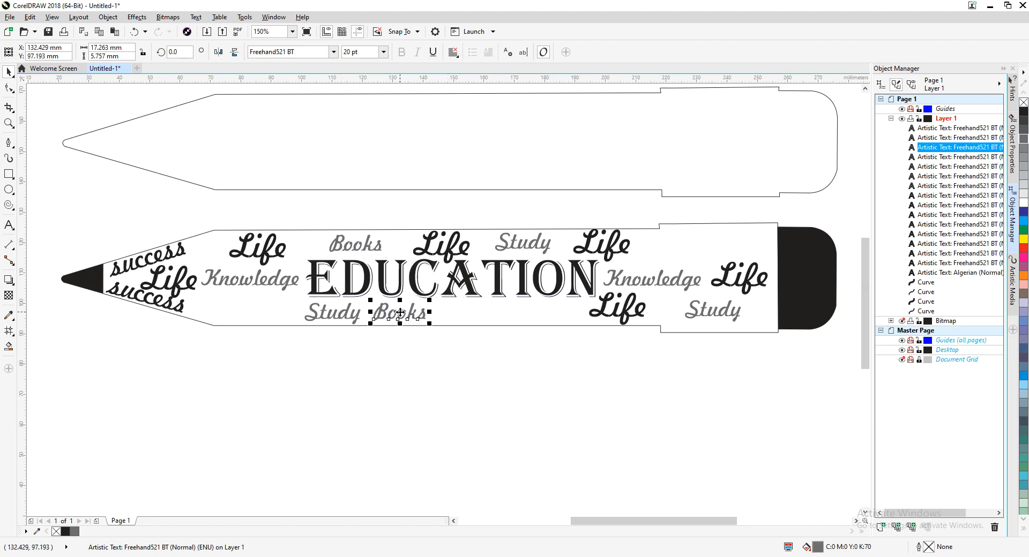
{"action": "key", "text": "ctrl+d"}
{"action": "mouse_move", "coordinate": [453, 385]}
{"action": "left_mouse_down"}
{"action": "mouse_move", "coordinate": [688, 247]}
{"action": "mouse_move", "coordinate": [755, 249]}
{"action": "mouse_move", "coordinate": [742, 246]}
{"action": "left_mouse_up"}
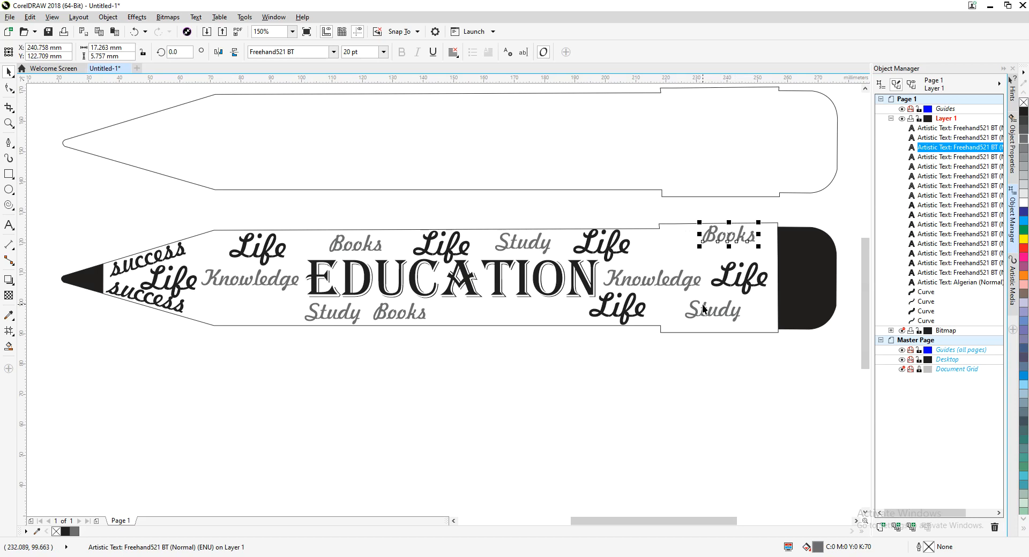
Duplicate Books and place the copy below the left Knowledge word along the pencil's lower edge
{"action": "key", "text": "ctrl+d"}
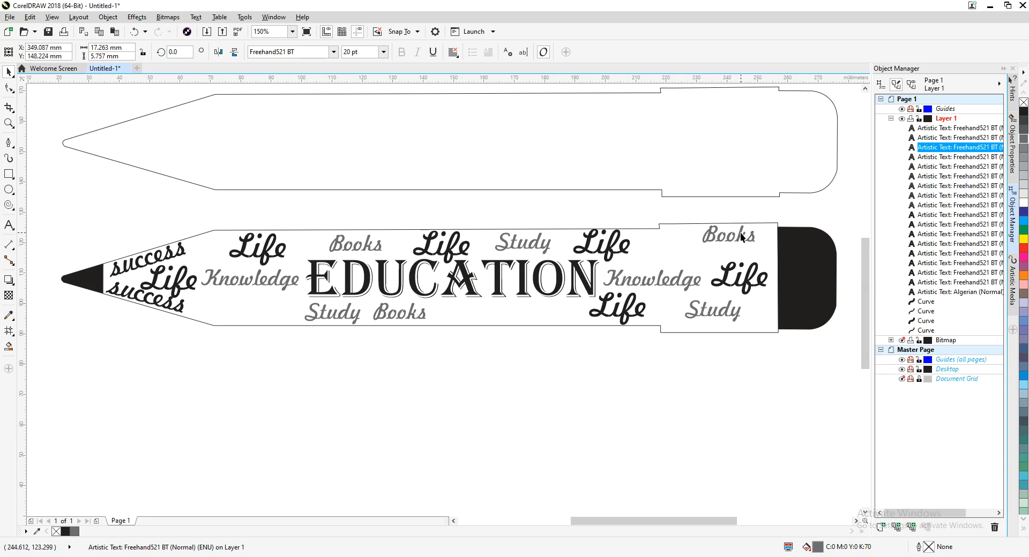
{"action": "scroll", "coordinate": [749, 275], "scroll_direction": "down", "scroll_amount": 2}
{"action": "left_click_drag", "start_coordinate": [750, 275], "coordinate": [627, 312]}
{"action": "scroll", "coordinate": [705, 289], "scroll_direction": "up", "scroll_amount": 3}
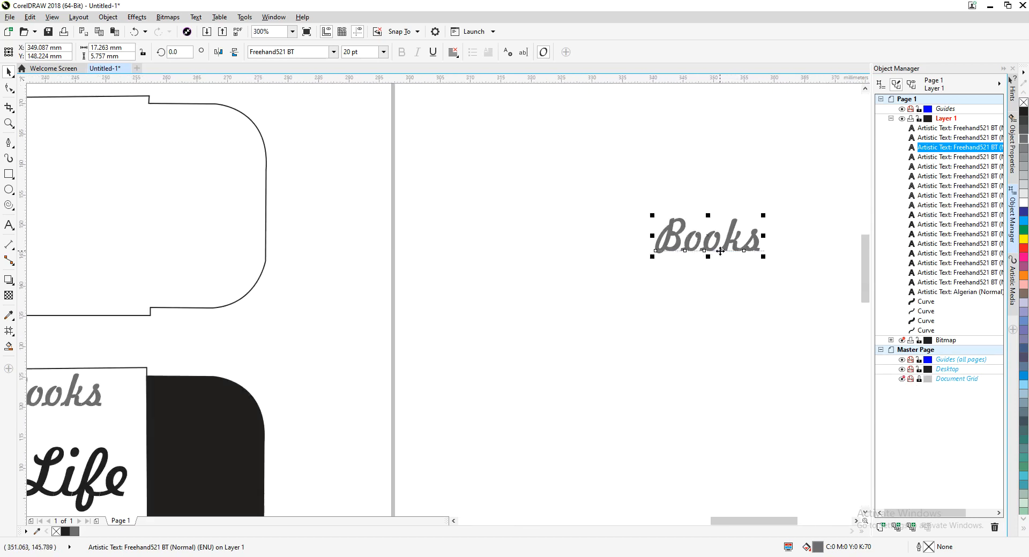
{"action": "left_click_drag", "start_coordinate": [720, 243], "coordinate": [200, 434]}
{"action": "left_click_drag", "start_coordinate": [255, 411], "coordinate": [609, 221]}
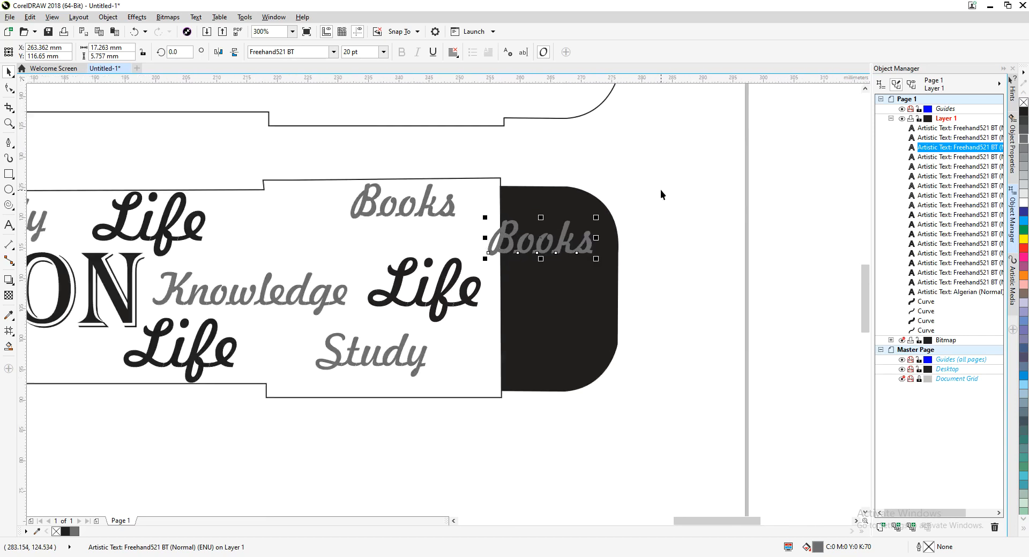
{"action": "scroll", "coordinate": [661, 191], "scroll_direction": "down", "scroll_amount": 3}
{"action": "scroll", "coordinate": [681, 251], "scroll_direction": "up", "scroll_amount": 1}
{"action": "left_click_drag", "start_coordinate": [681, 251], "coordinate": [249, 393]}
Duplicate Books again, move the copy below the pencil, and change its text to "Work"
{"action": "key", "text": "ctrl+d"}
{"action": "scroll", "coordinate": [273, 414], "scroll_direction": "down", "scroll_amount": 4}
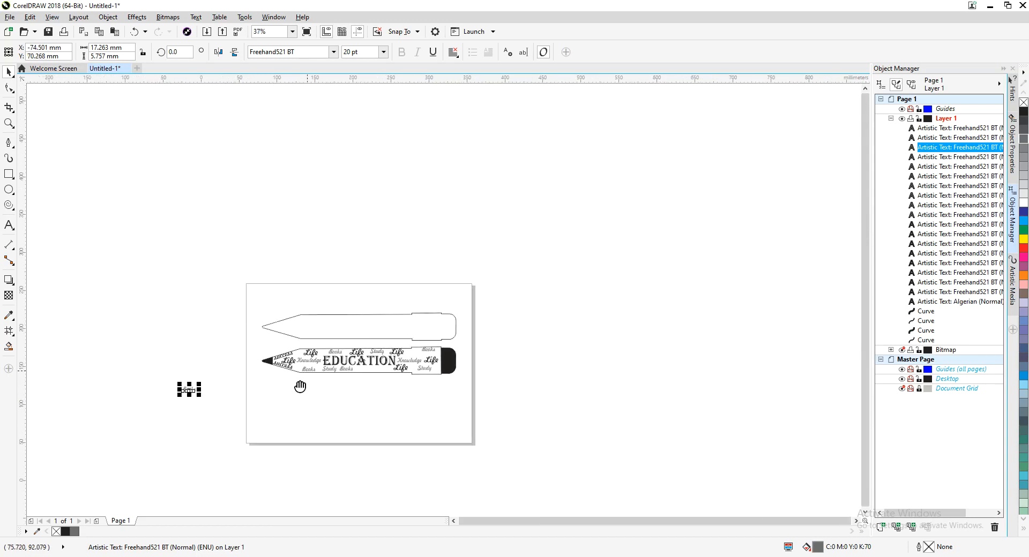
{"action": "left_click_drag", "start_coordinate": [210, 358], "coordinate": [364, 366]}
{"action": "scroll", "coordinate": [364, 366], "scroll_direction": "up", "scroll_amount": 4}
{"action": "double_click", "coordinate": [364, 366]}
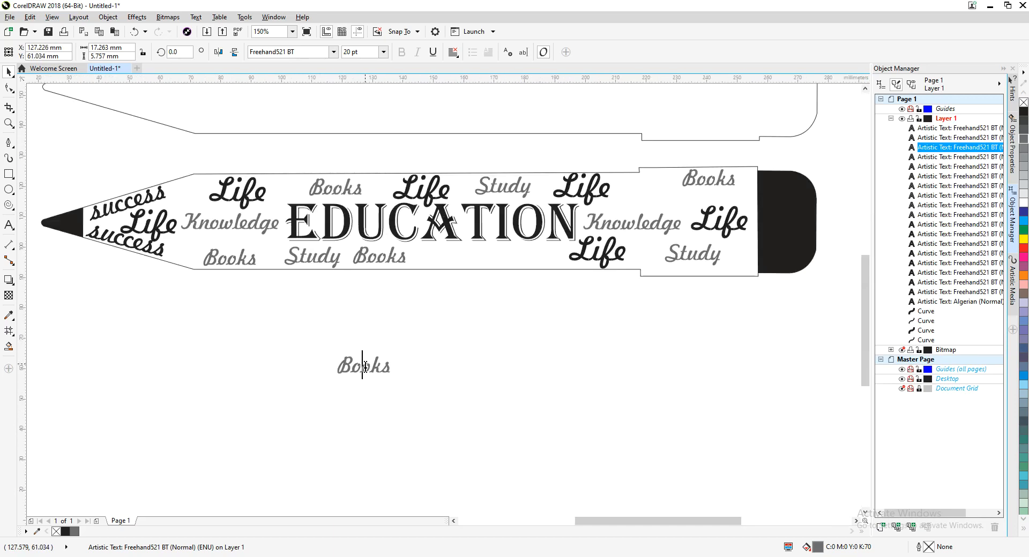
{"action": "double_click", "coordinate": [362, 364]}
{"action": "type", "text": "Wo"}
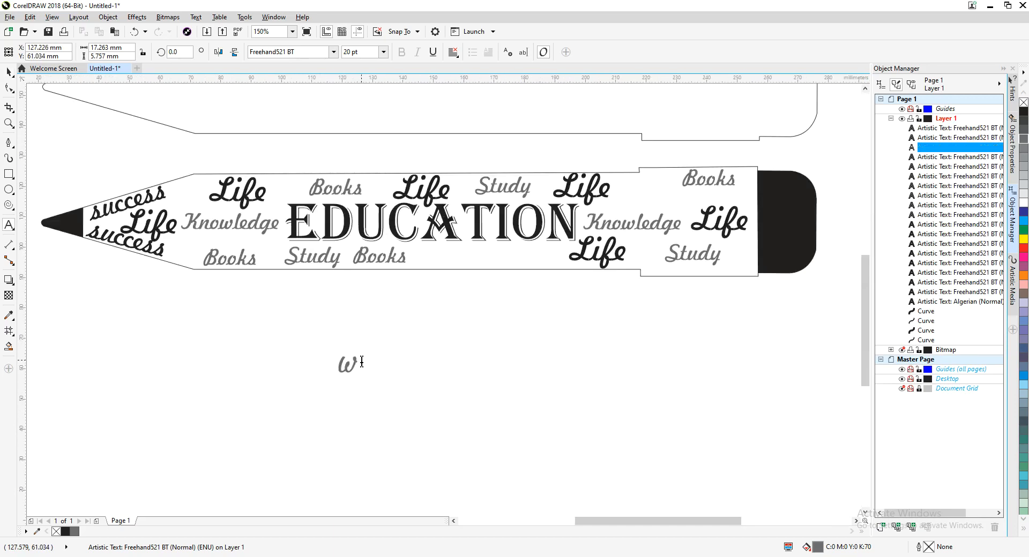
{"action": "type", "text": "rk"}
{"action": "left_click", "coordinate": [9, 73]}
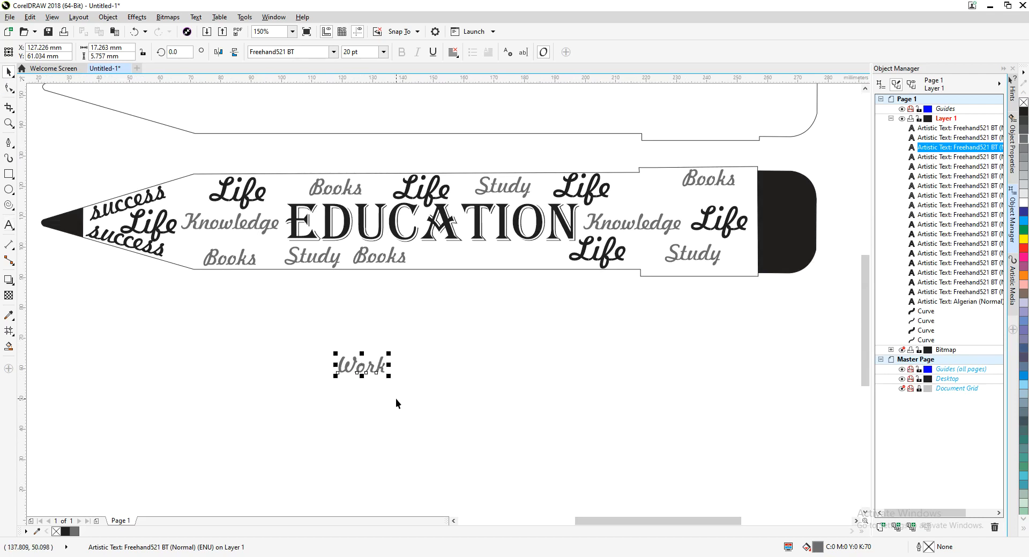
Place copies of Work beside the lower Books, right of the last upper Life, and at the barrel's lower end, shifting Study toward the eraser
{"action": "mouse_move", "coordinate": [373, 364]}
{"action": "left_mouse_down"}
{"action": "mouse_move", "coordinate": [431, 340]}
{"action": "mouse_move", "coordinate": [472, 254]}
{"action": "mouse_move", "coordinate": [448, 261]}
{"action": "mouse_move", "coordinate": [451, 245]}
{"action": "mouse_move", "coordinate": [496, 254]}
{"action": "mouse_move", "coordinate": [530, 224]}
{"action": "mouse_move", "coordinate": [618, 185]}
{"action": "mouse_move", "coordinate": [644, 193]}
{"action": "left_mouse_up"}
{"action": "key", "text": "KP_Add"}
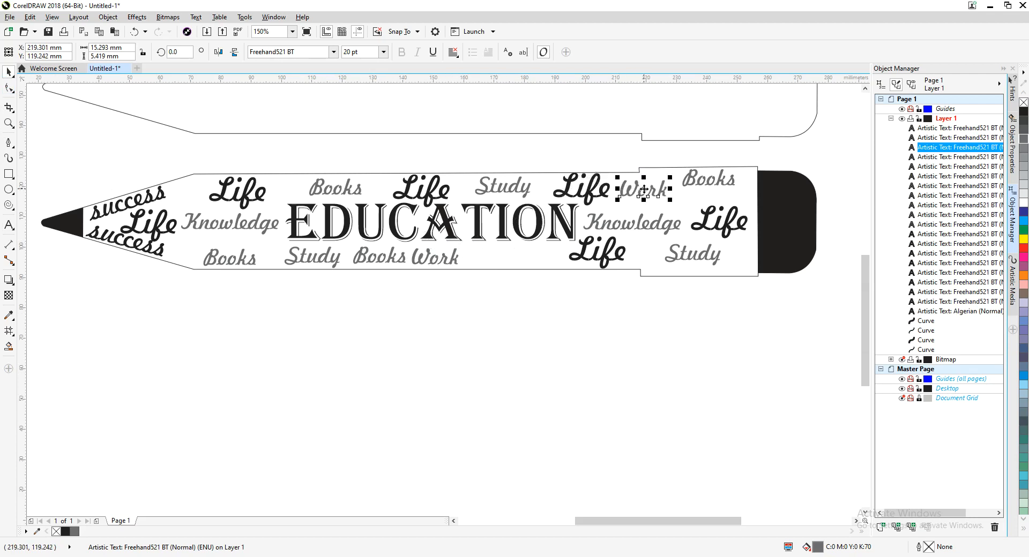
{"action": "key", "text": "ctrl+d"}
{"action": "mouse_move", "coordinate": [845, 117]}
{"action": "left_mouse_down"}
{"action": "mouse_move", "coordinate": [697, 246]}
{"action": "mouse_move", "coordinate": [643, 253]}
{"action": "mouse_move", "coordinate": [739, 262]}
{"action": "left_mouse_up"}
{"action": "left_click", "coordinate": [696, 291]}
{"action": "left_click", "coordinate": [704, 257]}
Place a copy of Work at the upper edge beside the pencil tip and shift the neighbouring Life word right to fit it
{"action": "mouse_move", "coordinate": [648, 264]}
{"action": "left_mouse_down"}
{"action": "mouse_move", "coordinate": [716, 262]}
{"action": "mouse_move", "coordinate": [234, 280]}
{"action": "mouse_move", "coordinate": [192, 194]}
{"action": "mouse_move", "coordinate": [269, 189]}
{"action": "mouse_move", "coordinate": [215, 194]}
{"action": "left_mouse_up"}
{"action": "left_click", "coordinate": [676, 269]}
{"action": "key", "text": "ctrl+d"}
{"action": "left_click", "coordinate": [245, 190]}
{"action": "left_click", "coordinate": [280, 356]}
{"action": "left_click", "coordinate": [209, 194]}
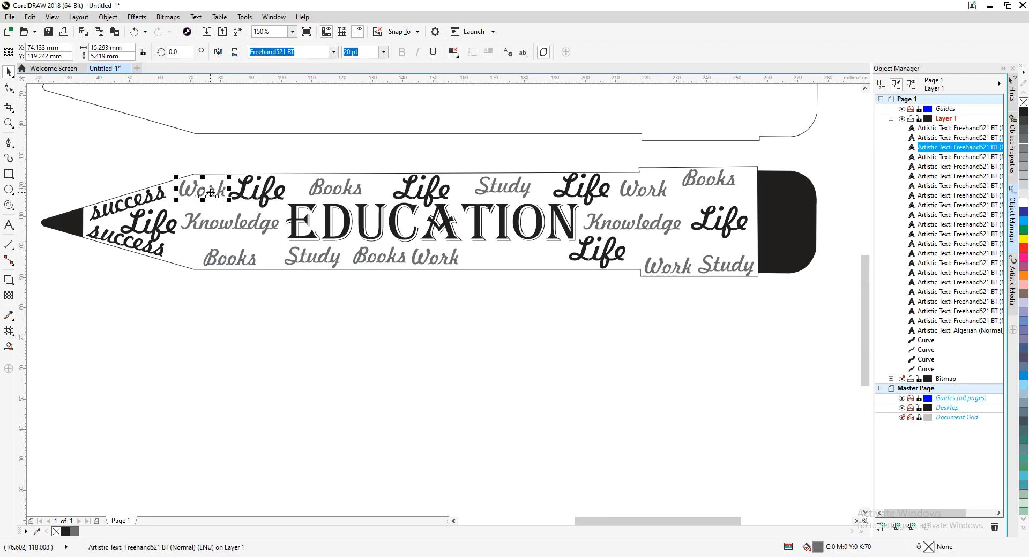
Duplicate the Work text near the tip, move the copy below the pencil, and change its text to "Area"
{"action": "key", "text": "ctrl+d"}
{"action": "left_click_drag", "start_coordinate": [217, 176], "coordinate": [351, 362]}
{"action": "double_click", "coordinate": [350, 358]}
{"action": "double_click", "coordinate": [350, 358]}
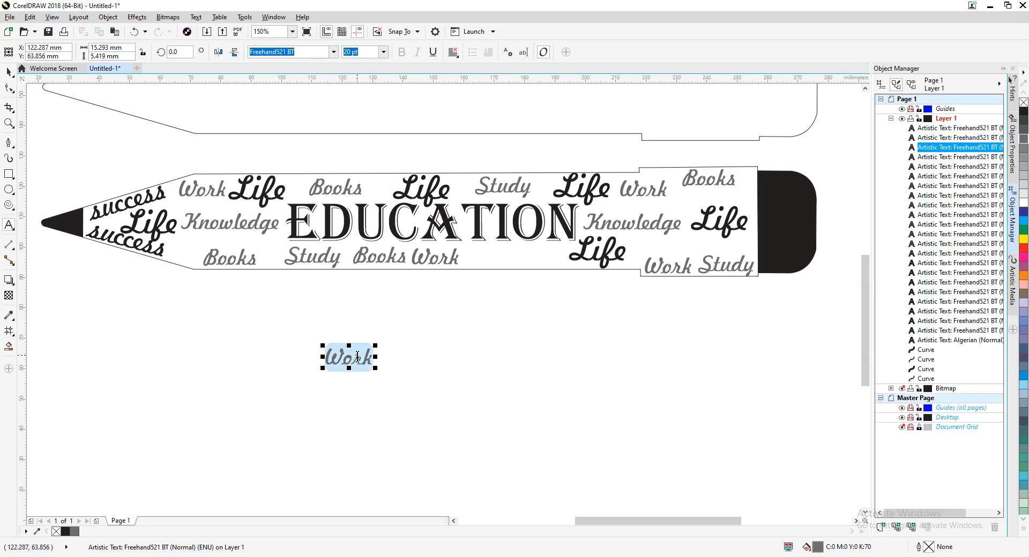
{"action": "type", "text": "a"}
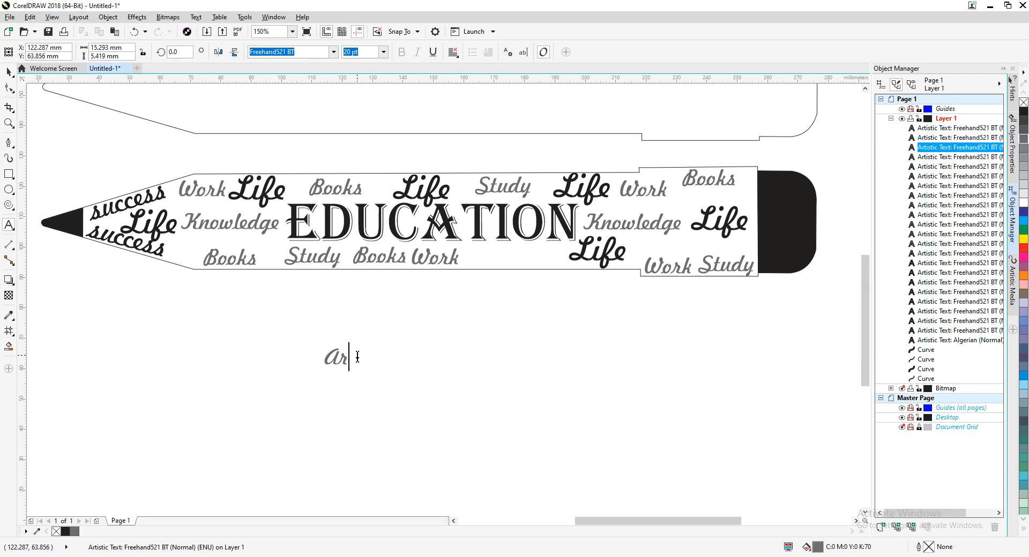
{"action": "left_click", "coordinate": [8, 73]}
{"action": "left_click", "coordinate": [51, 176]}
Distribute copies of Area beside the lower Work, under the left Knowledge, above the right Knowledge, and above the lower-right Study, keeping one below the pencil
{"action": "mouse_move", "coordinate": [348, 359]}
{"action": "left_mouse_down"}
{"action": "mouse_move", "coordinate": [260, 296]}
{"action": "mouse_move", "coordinate": [228, 237]}
{"action": "mouse_move", "coordinate": [217, 243]}
{"action": "mouse_move", "coordinate": [244, 230]}
{"action": "mouse_move", "coordinate": [348, 233]}
{"action": "mouse_move", "coordinate": [753, 279]}
{"action": "left_mouse_up"}
{"action": "key", "text": "ctrl+c"}
{"action": "key", "text": "ctrl+v"}
{"action": "key", "text": "ctrl+c"}
{"action": "key", "text": "ctrl+v"}
{"action": "left_click", "coordinate": [746, 266]}
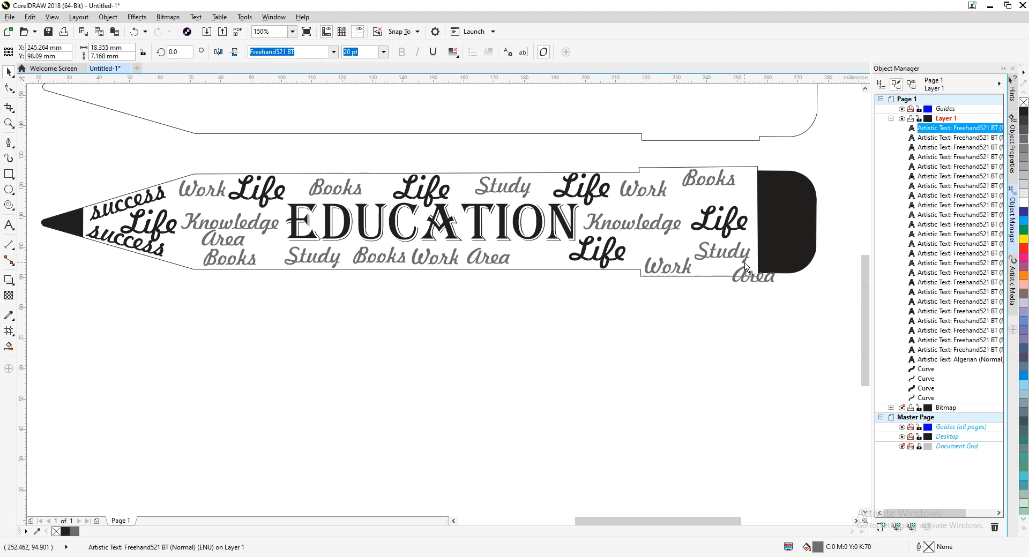
{"action": "mouse_move", "coordinate": [772, 279]}
{"action": "left_mouse_down"}
{"action": "mouse_move", "coordinate": [661, 182]}
{"action": "mouse_move", "coordinate": [555, 196]}
{"action": "mouse_move", "coordinate": [671, 213]}
{"action": "mouse_move", "coordinate": [558, 171]}
{"action": "mouse_move", "coordinate": [494, 342]}
{"action": "left_mouse_up"}
{"action": "key", "text": "ctrl+d"}
{"action": "key", "text": "ctrl+d"}
Change the Area text below the pencil to "Place"
{"action": "double_click", "coordinate": [494, 341]}
{"action": "double_click", "coordinate": [495, 341]}
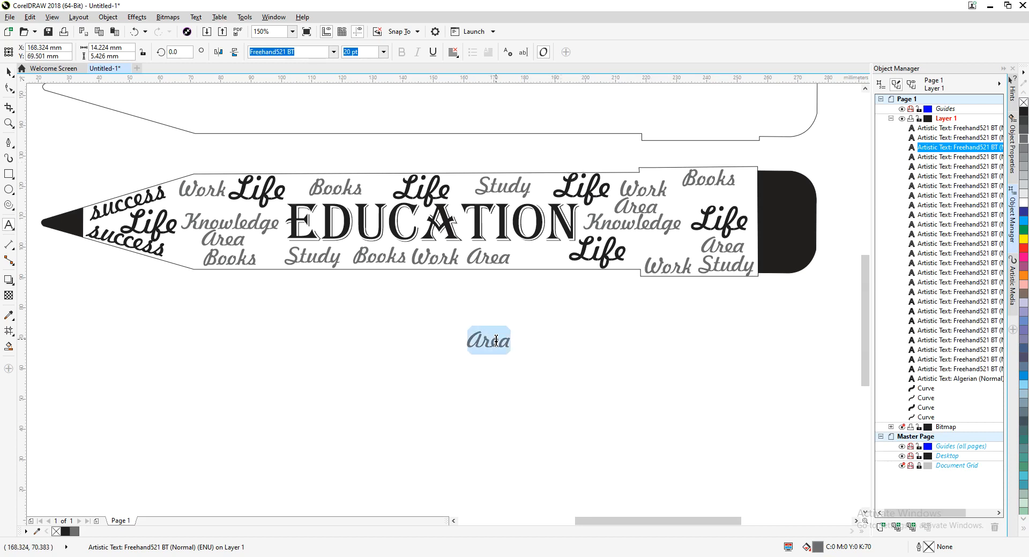
{"action": "type", "text": "Place"}
{"action": "key", "text": "Escape"}
{"action": "left_click", "coordinate": [8, 70]}
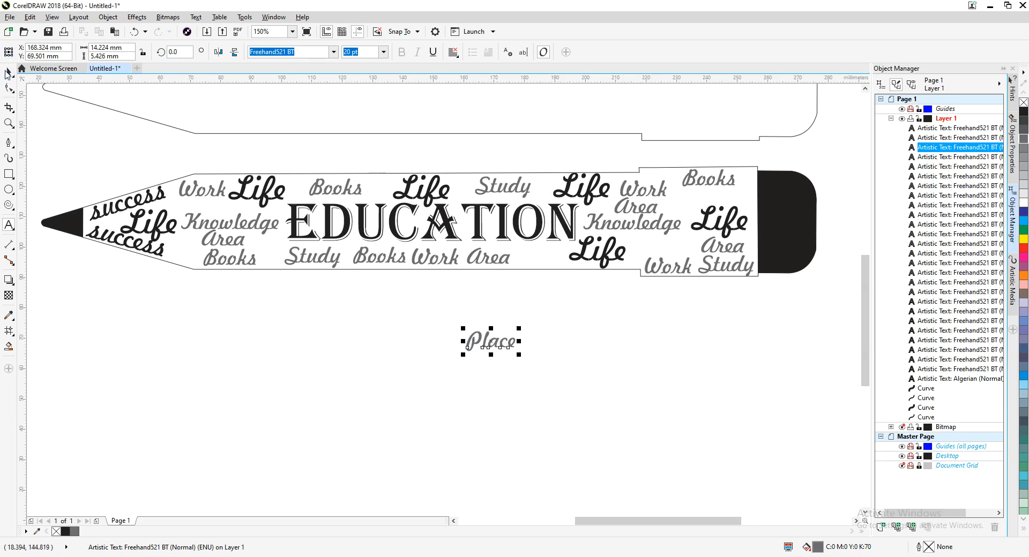
{"action": "left_click", "coordinate": [336, 426]}
{"action": "left_click", "coordinate": [494, 340]}
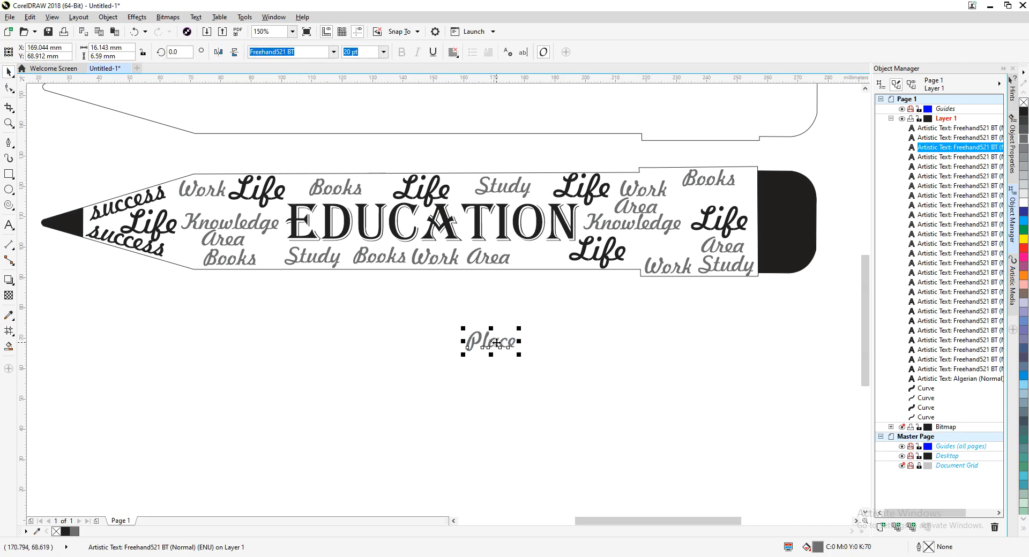
{"action": "left_click_drag", "start_coordinate": [497, 343], "coordinate": [701, 205]}
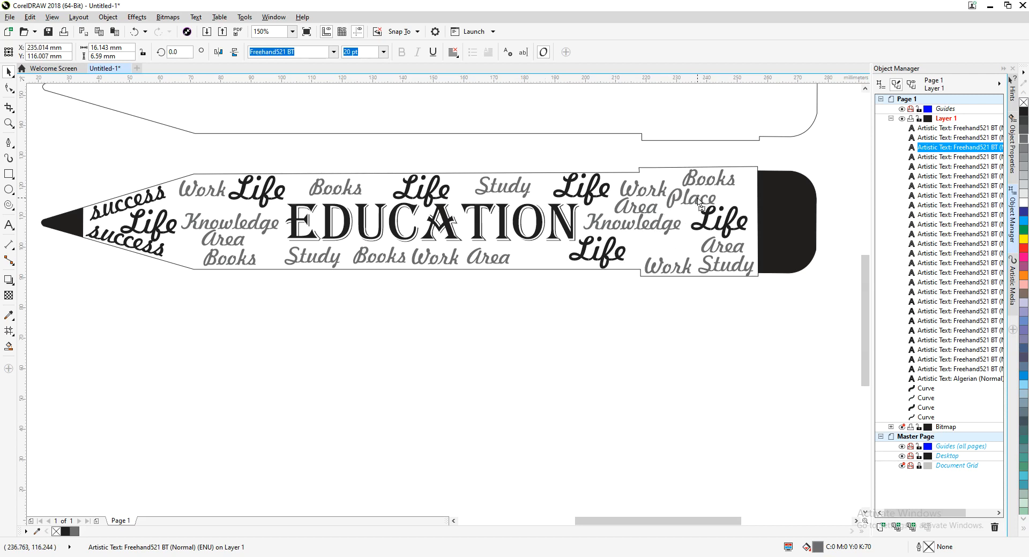
{"action": "key", "text": "ctrl+z"}
Place copies of Place under the Books near the eraser and between the lower Area and Life, keeping one below the pencil
{"action": "key", "text": "ctrl+d"}
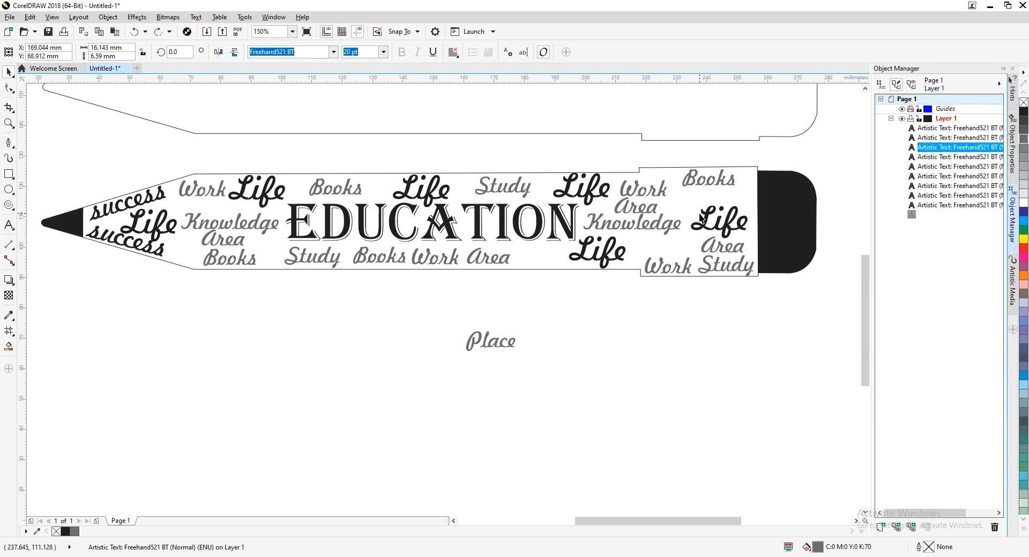
{"action": "mouse_move", "coordinate": [518, 328]}
{"action": "left_mouse_down"}
{"action": "mouse_move", "coordinate": [628, 272]}
{"action": "mouse_move", "coordinate": [708, 205]}
{"action": "left_mouse_up"}
{"action": "key", "text": "ctrl+d"}
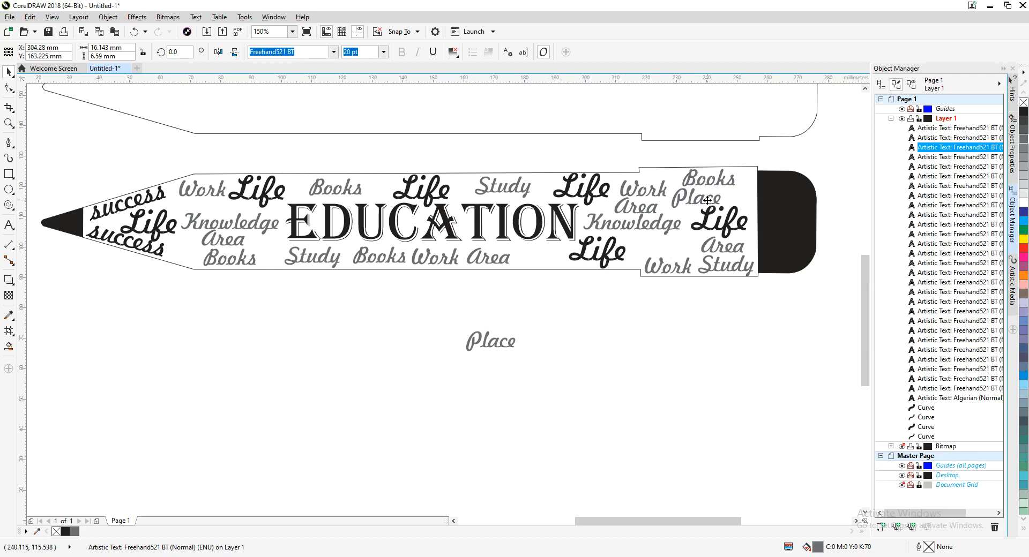
{"action": "key", "text": "F3"}
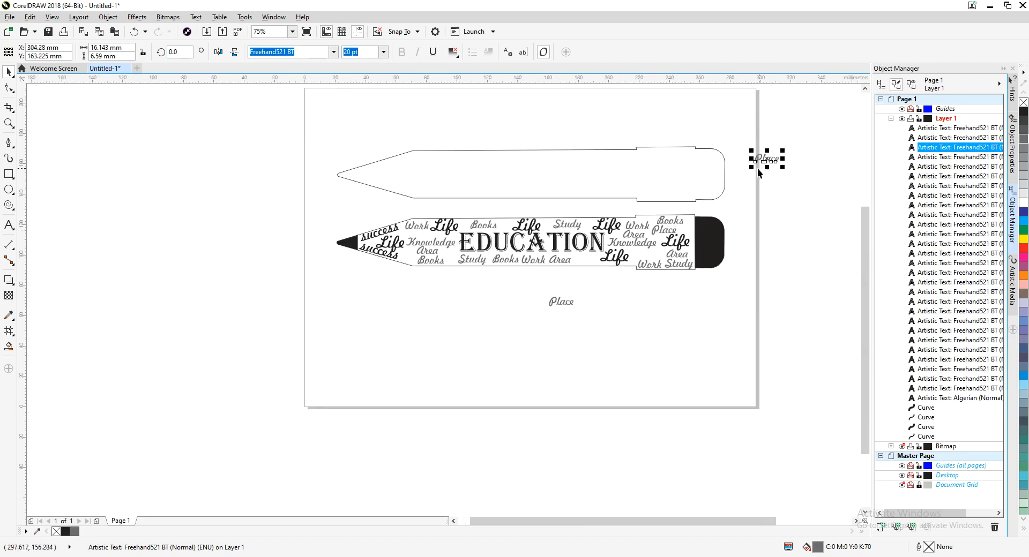
{"action": "mouse_move", "coordinate": [773, 160]}
{"action": "left_mouse_down"}
{"action": "mouse_move", "coordinate": [758, 156]}
{"action": "mouse_move", "coordinate": [603, 244]}
{"action": "mouse_move", "coordinate": [587, 261]}
{"action": "mouse_move", "coordinate": [632, 303]}
{"action": "left_mouse_up"}
{"action": "scroll", "coordinate": [590, 274], "scroll_direction": "up", "scroll_amount": 1}
Add a copy of Place beside the Area under the left Knowledge and shift the lower-left Study slightly down to fit it
{"action": "key", "text": "ctrl+d"}
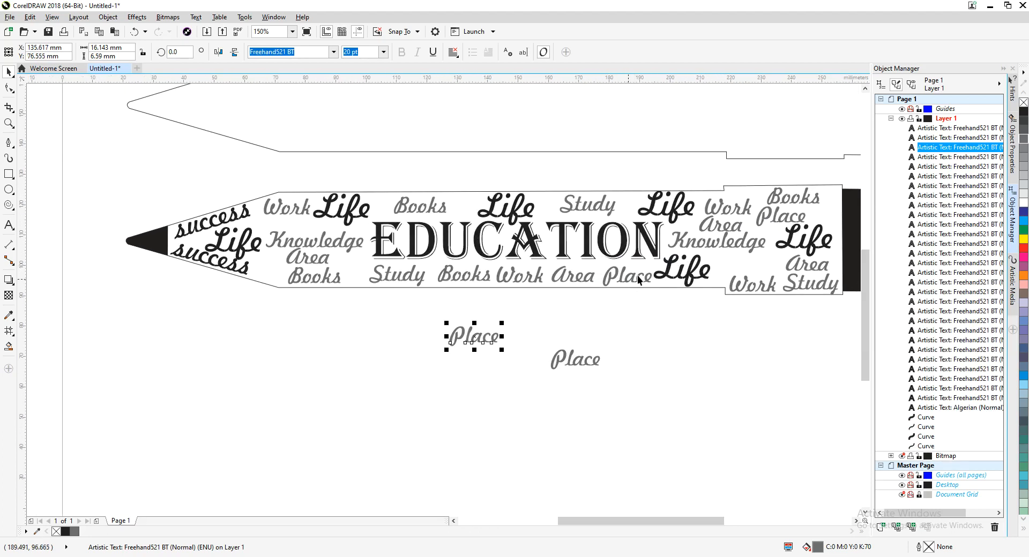
{"action": "mouse_move", "coordinate": [477, 336]}
{"action": "left_mouse_down"}
{"action": "mouse_move", "coordinate": [358, 266]}
{"action": "mouse_move", "coordinate": [400, 281]}
{"action": "left_mouse_up"}
{"action": "left_click", "coordinate": [384, 314]}
{"action": "left_click", "coordinate": [391, 280]}
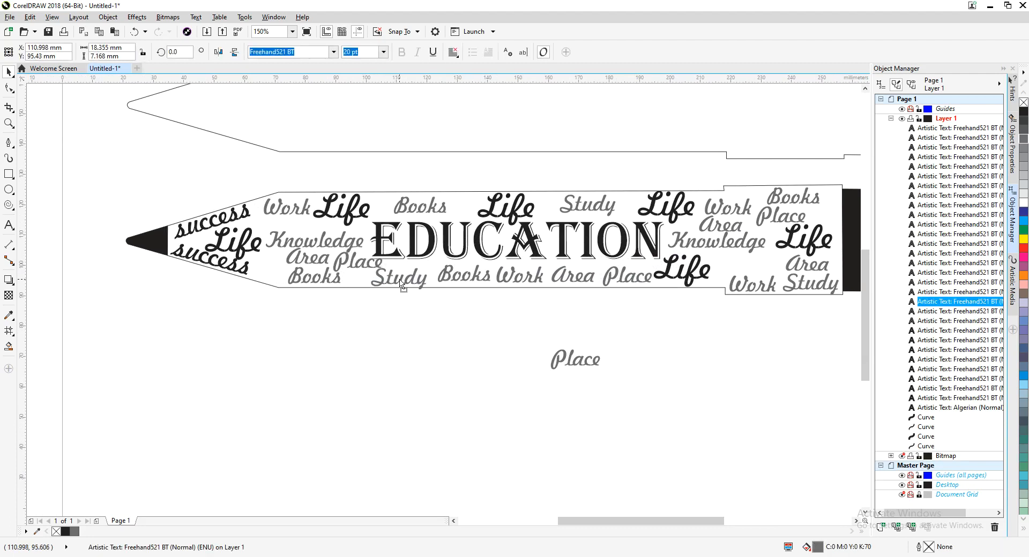
Change the Place text below the pencil to "as"
{"action": "left_click", "coordinate": [329, 333]}
{"action": "scroll", "coordinate": [329, 334], "scroll_direction": "up", "scroll_amount": 2}
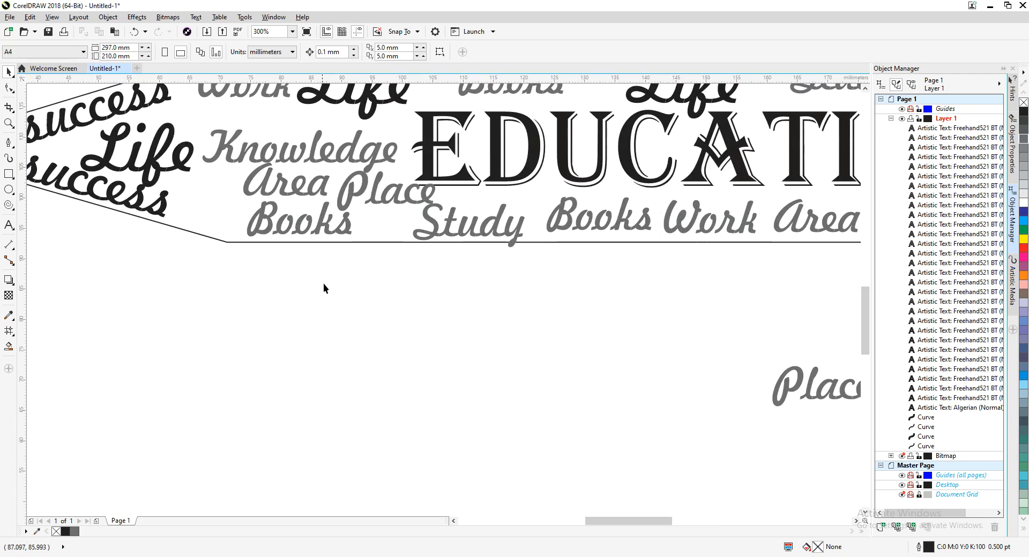
{"action": "left_click", "coordinate": [309, 234]}
{"action": "key", "text": "Escape"}
{"action": "scroll", "coordinate": [528, 332], "scroll_direction": "down", "scroll_amount": 2}
{"action": "scroll", "coordinate": [464, 326], "scroll_direction": "up", "scroll_amount": 2}
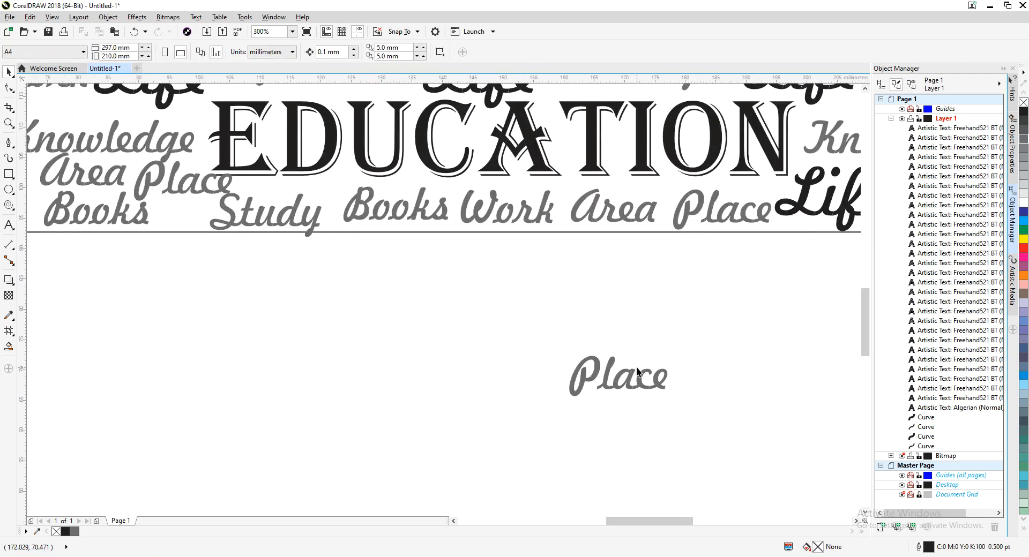
{"action": "left_click", "coordinate": [637, 371]}
{"action": "double_click", "coordinate": [635, 375]}
{"action": "double_click", "coordinate": [632, 378]}
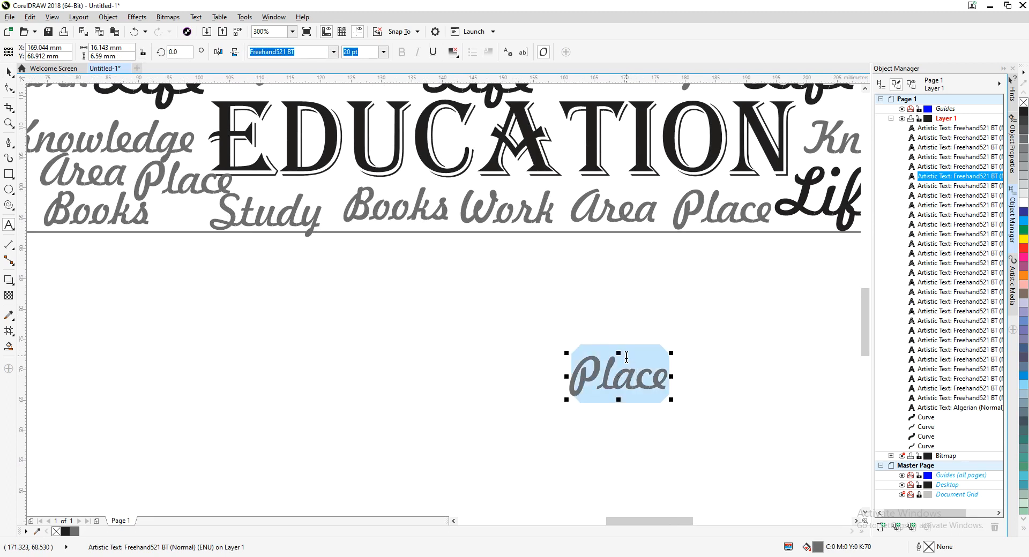
{"action": "type", "text": "as"}
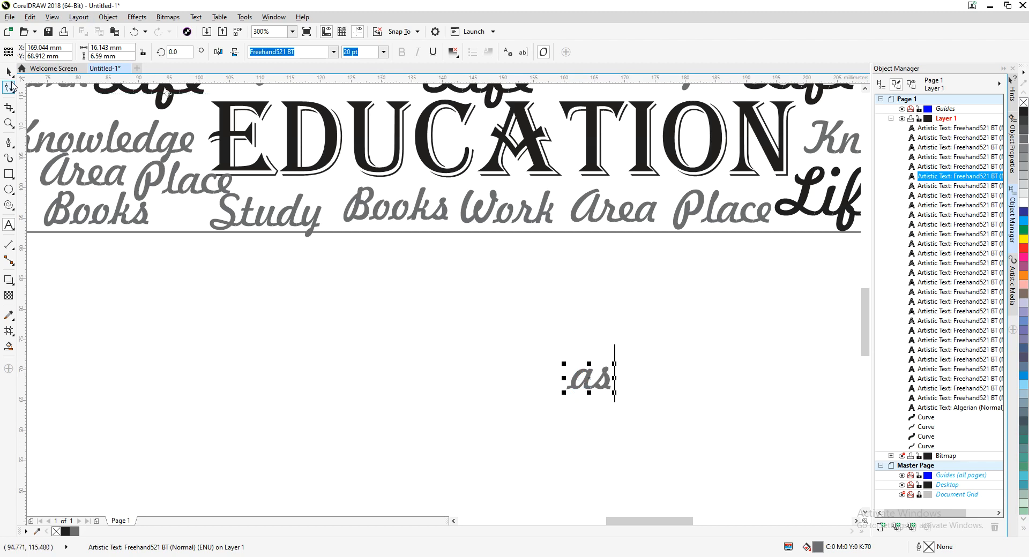
{"action": "left_click", "coordinate": [8, 71]}
{"action": "scroll", "coordinate": [295, 428], "scroll_direction": "down", "scroll_amount": 3}
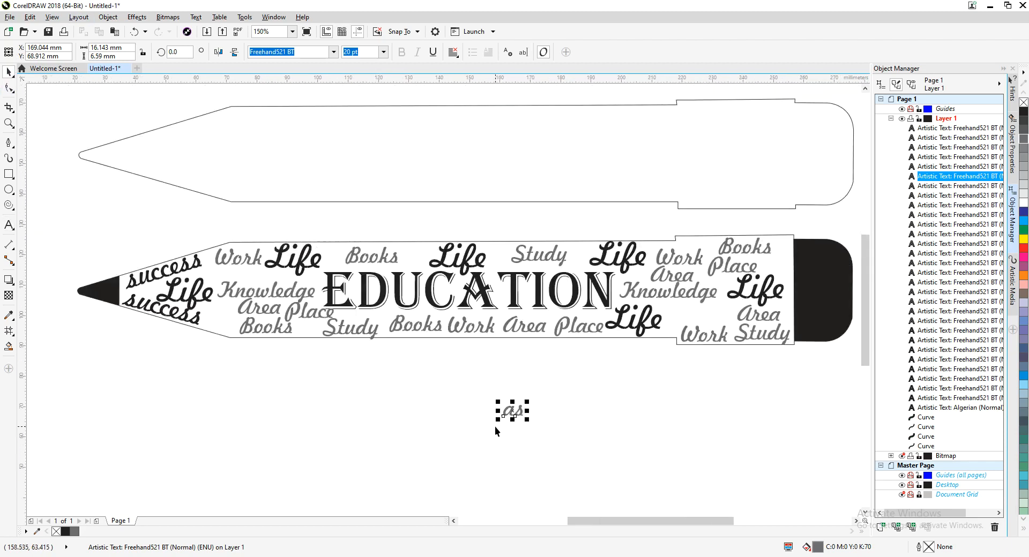
Place copies of "as" on both sides of the lower-left Books and above the left Knowledge, keeping one below the pencil
{"action": "key", "text": "ctrl+d"}
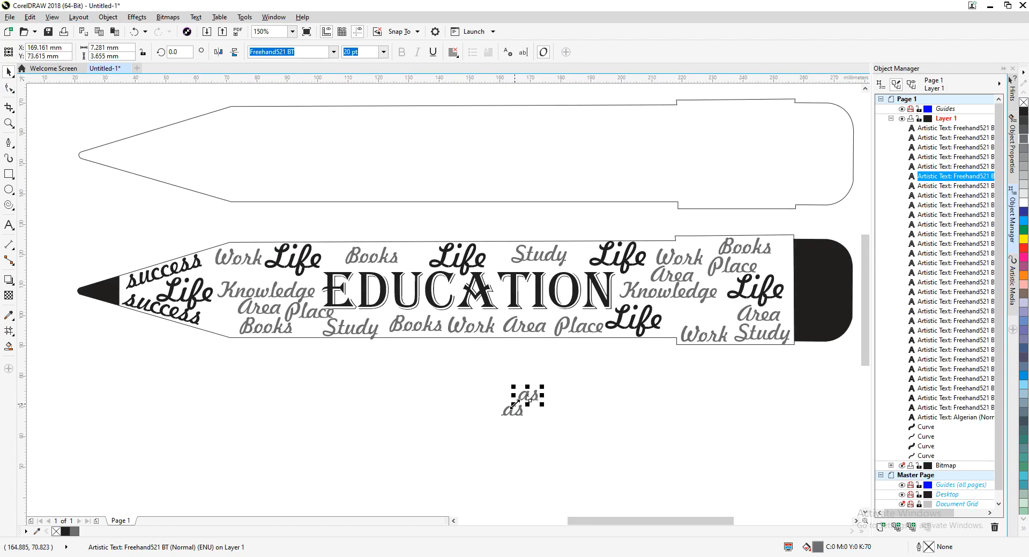
{"action": "left_click_drag", "start_coordinate": [526, 396], "coordinate": [307, 329]}
{"action": "key", "text": "ctrl+d"}
{"action": "left_click_drag", "start_coordinate": [101, 245], "coordinate": [225, 325]}
{"action": "key", "text": "ctrl+d"}
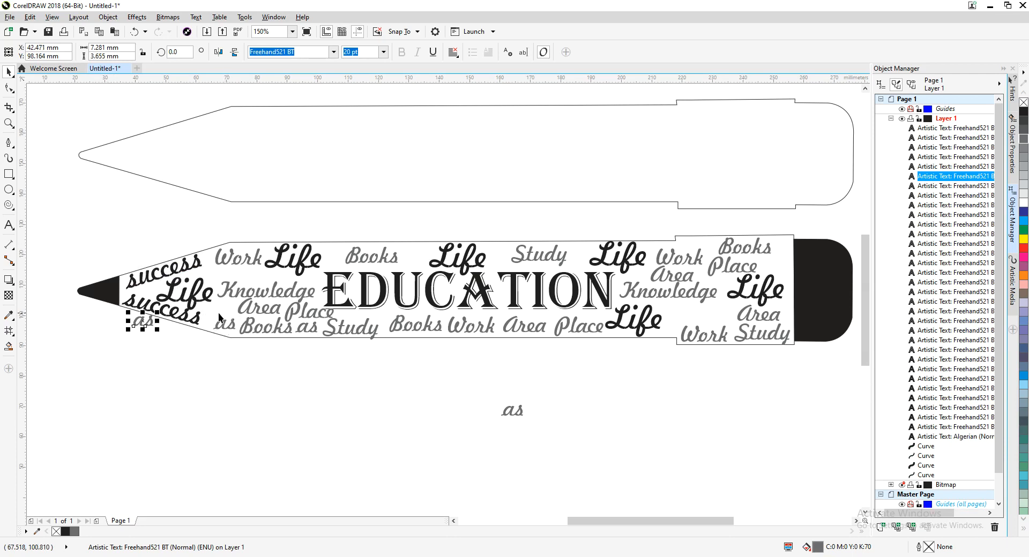
{"action": "left_click_drag", "start_coordinate": [141, 321], "coordinate": [229, 276]}
Place more copies of "as" after the upper Study, beside the lower Life above Work, and after the upper-left Books
{"action": "key", "text": "ctrl+d"}
{"action": "mouse_move", "coordinate": [235, 224]}
{"action": "left_mouse_down"}
{"action": "mouse_move", "coordinate": [581, 260]}
{"action": "mouse_move", "coordinate": [472, 324]}
{"action": "left_mouse_up"}
{"action": "key", "text": "ctrl+d"}
{"action": "mouse_move", "coordinate": [797, 291]}
{"action": "left_mouse_down"}
{"action": "mouse_move", "coordinate": [666, 316]}
{"action": "mouse_move", "coordinate": [528, 369]}
{"action": "mouse_move", "coordinate": [544, 378]}
{"action": "left_mouse_up"}
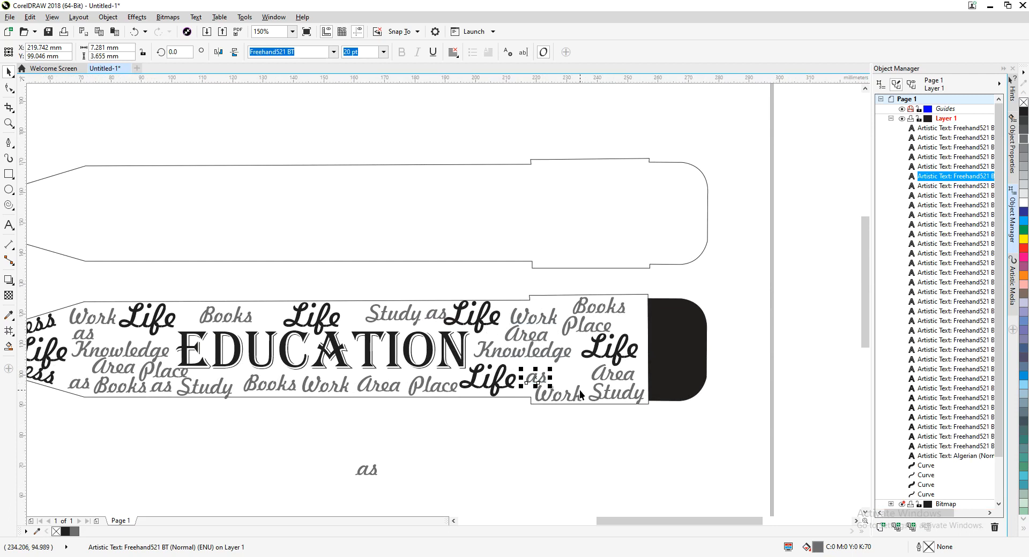
{"action": "key", "text": "ctrl+d"}
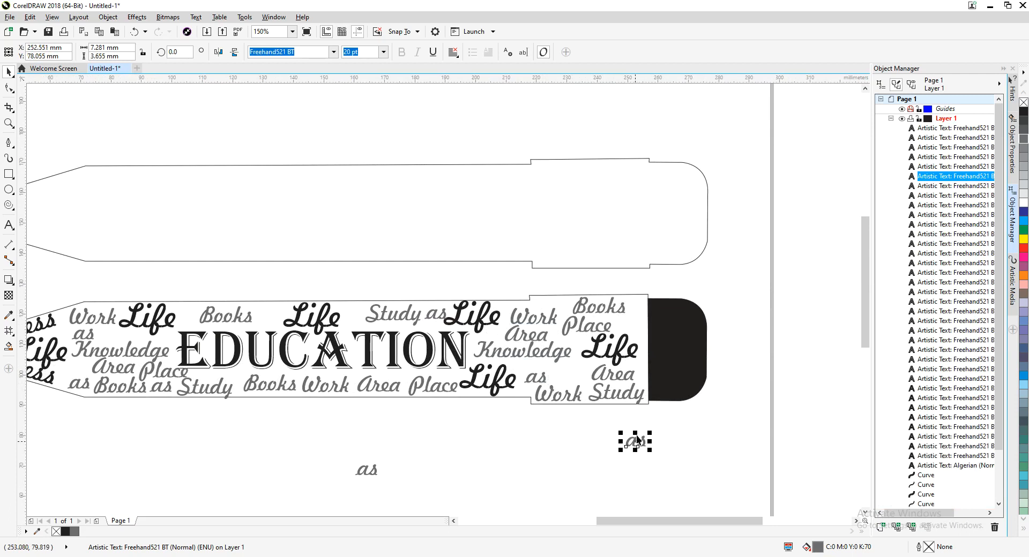
{"action": "mouse_move", "coordinate": [635, 439]}
{"action": "left_mouse_down"}
{"action": "mouse_move", "coordinate": [370, 417]}
{"action": "mouse_move", "coordinate": [278, 348]}
{"action": "mouse_move", "coordinate": [263, 315]}
{"action": "mouse_move", "coordinate": [270, 323]}
{"action": "left_mouse_up"}
{"action": "left_click_drag", "start_coordinate": [267, 437], "coordinate": [350, 415]}
{"action": "left_click", "coordinate": [310, 424]}
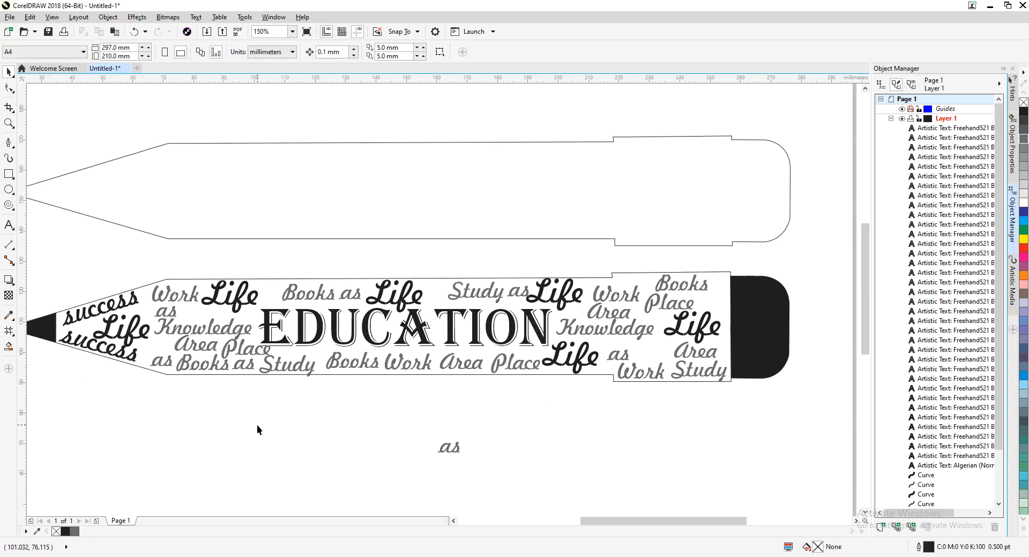
Change the "as" text below the pencil to "In" and place copies beside the lower-right Area and between the lower Study and Books
{"action": "double_click", "coordinate": [448, 447]}
{"action": "left_click", "coordinate": [462, 453]}
{"action": "double_click", "coordinate": [452, 447]}
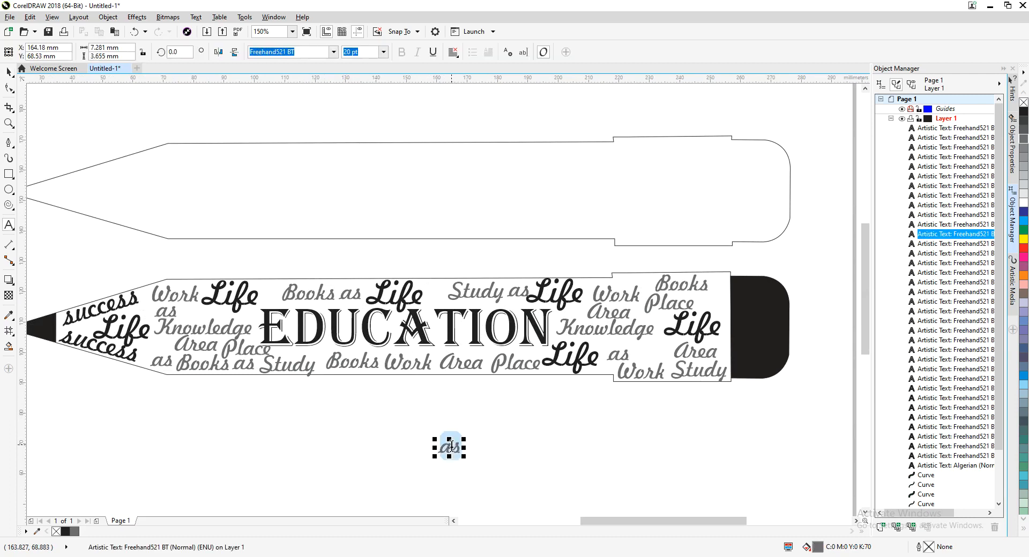
{"action": "type", "text": "IN"}
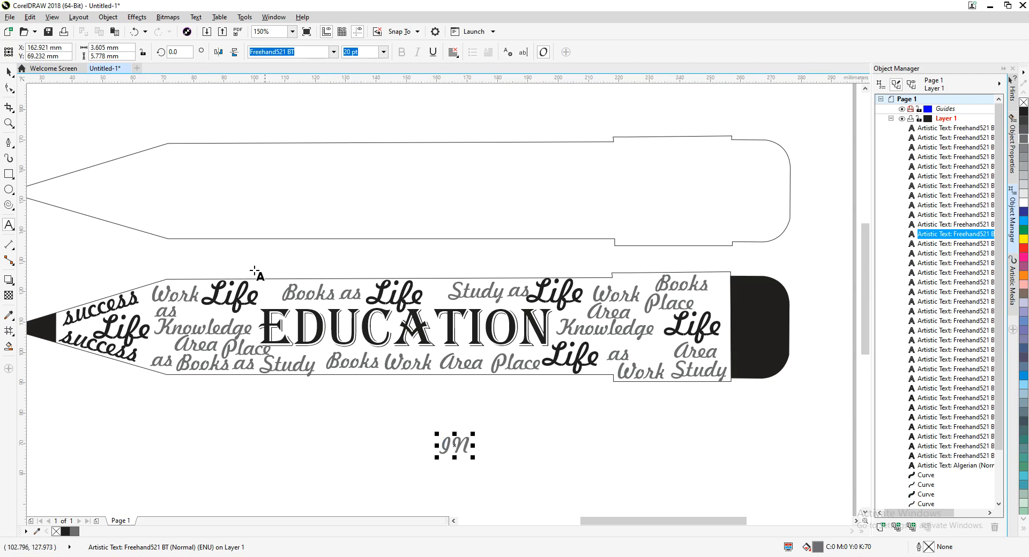
{"action": "key", "text": "BackSpace"}
{"action": "type", "text": "n"}
{"action": "key", "text": "ctrl+space"}
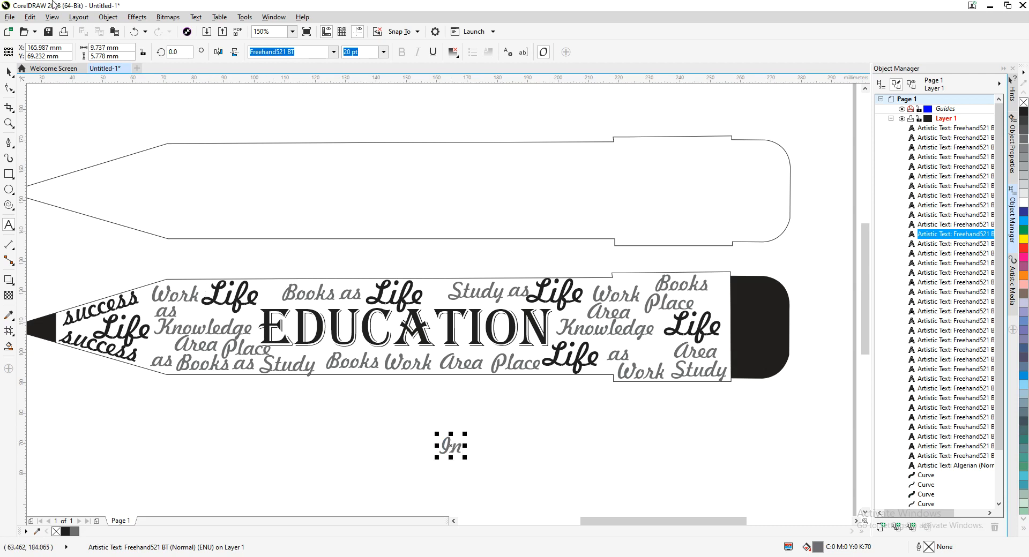
{"action": "mouse_move", "coordinate": [466, 443]}
{"action": "left_mouse_down"}
{"action": "mouse_move", "coordinate": [469, 432]}
{"action": "mouse_move", "coordinate": [617, 364]}
{"action": "mouse_move", "coordinate": [659, 356]}
{"action": "mouse_move", "coordinate": [850, 252]}
{"action": "mouse_move", "coordinate": [841, 271]}
{"action": "mouse_move", "coordinate": [712, 259]}
{"action": "mouse_move", "coordinate": [317, 353]}
{"action": "left_mouse_up"}
{"action": "double_click", "coordinate": [318, 352]}
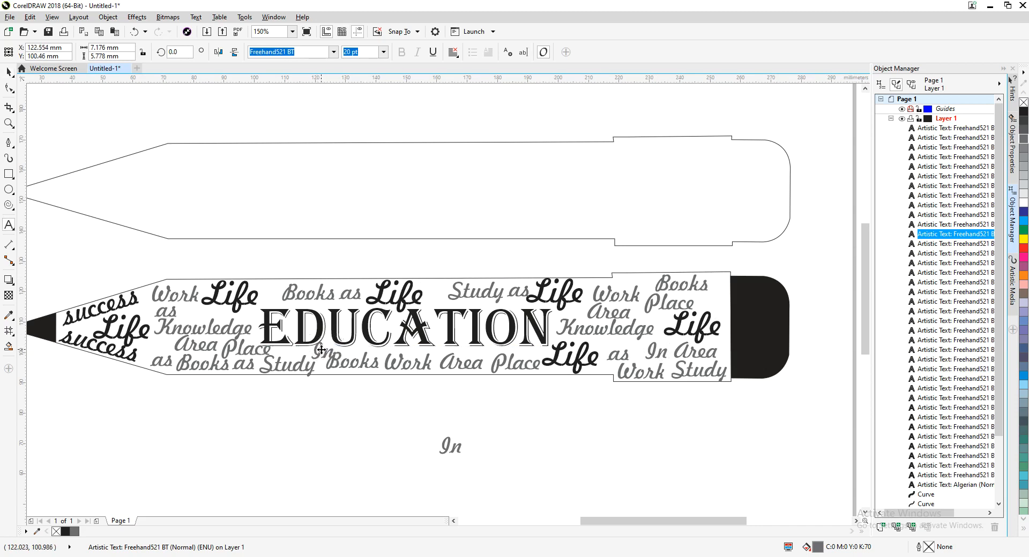
{"action": "double_click", "coordinate": [322, 352]}
{"action": "type", "text": "1"}
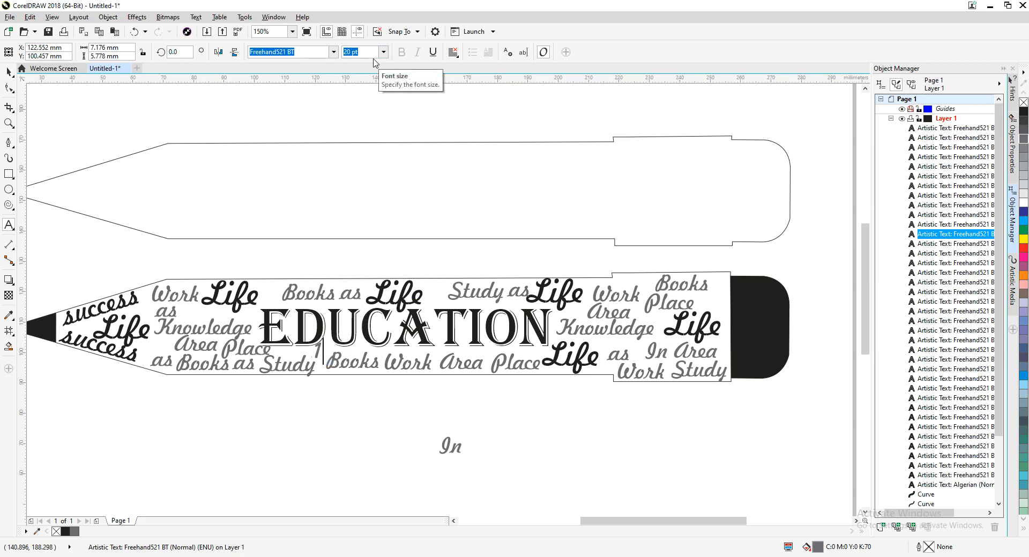
{"action": "key", "text": "ctrl+z"}
{"action": "left_click", "coordinate": [345, 52]}
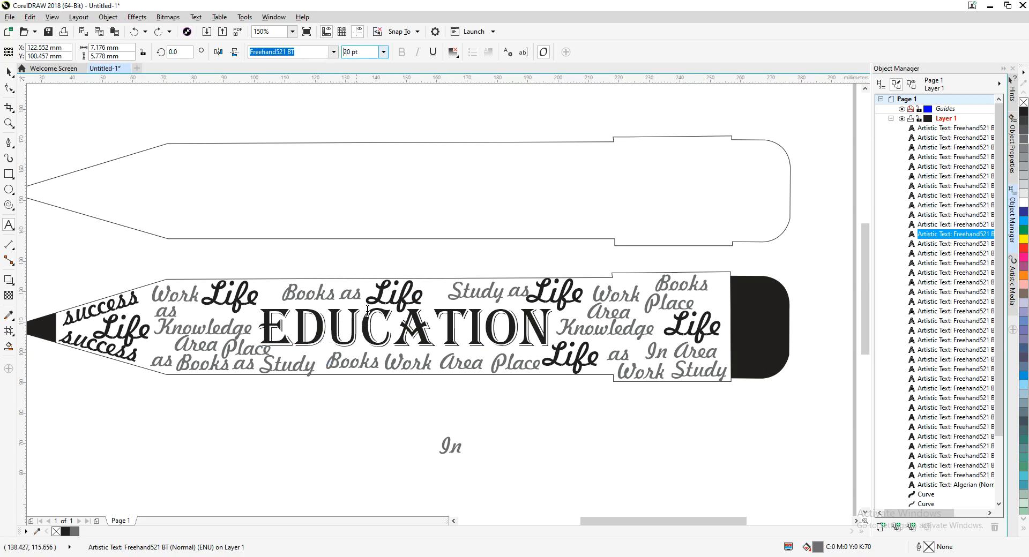
{"action": "left_click", "coordinate": [333, 400]}
{"action": "key", "text": "ctrl+z"}
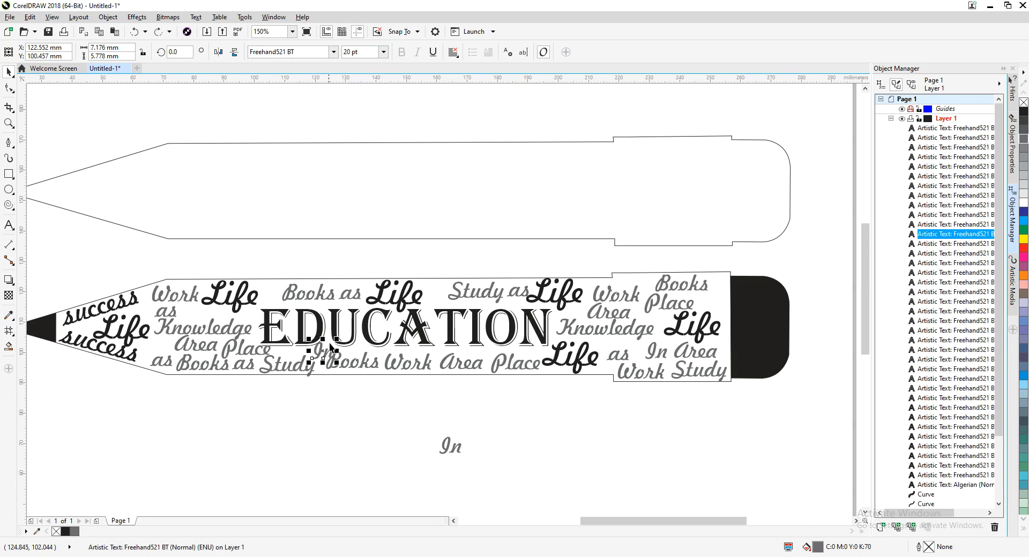
Set the font size of the In between the lower Study and Books to 16 pt
{"action": "double_click", "coordinate": [321, 355]}
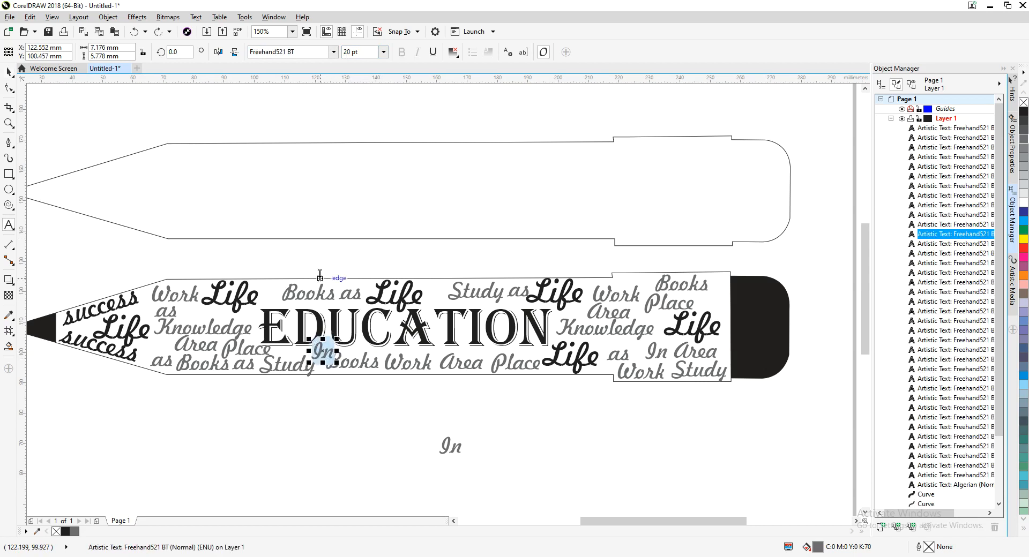
{"action": "left_click", "coordinate": [363, 54]}
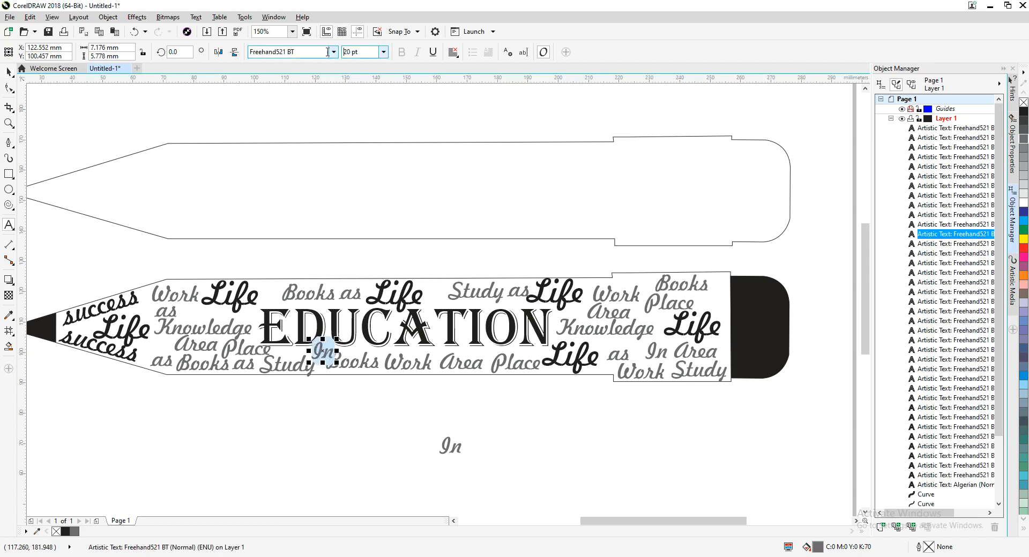
{"action": "type", "text": "1"}
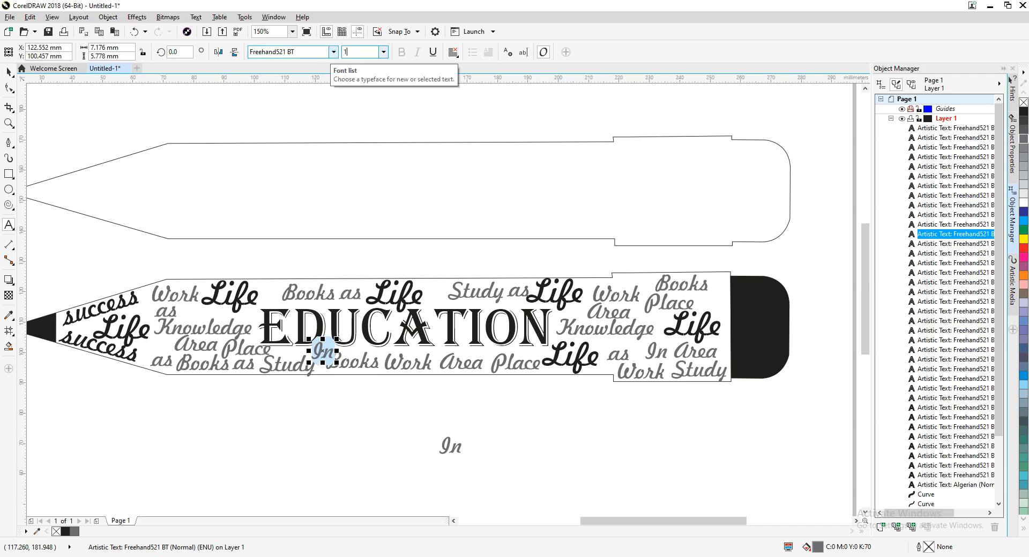
{"action": "type", "text": "6"}
{"action": "key", "text": "Return"}
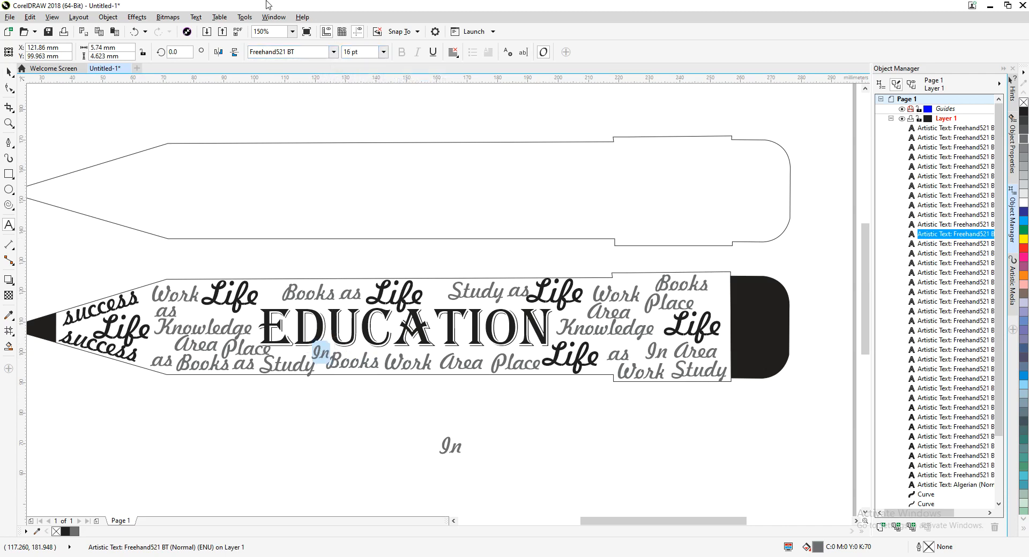
{"action": "left_click", "coordinate": [8, 71]}
{"action": "left_click", "coordinate": [308, 419]}
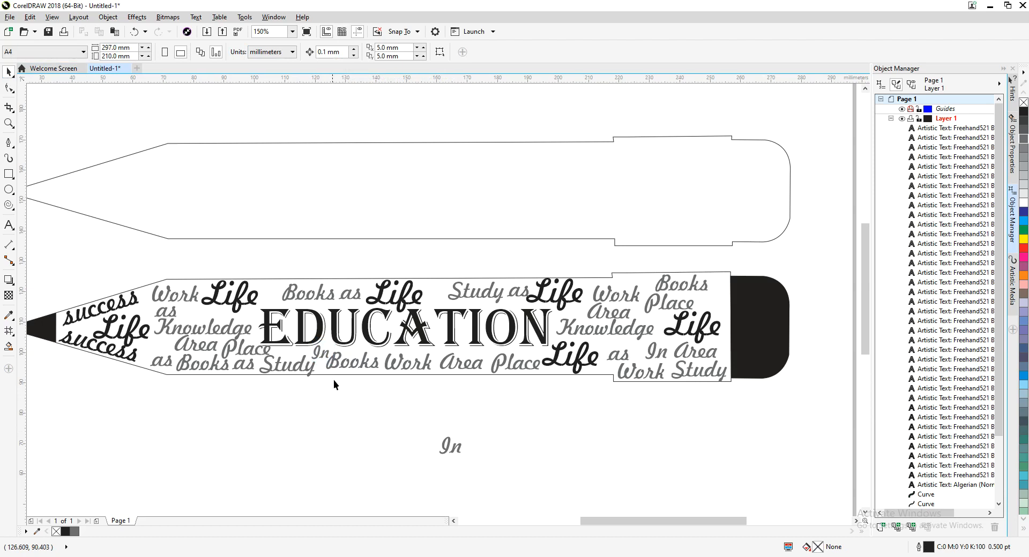
Place copies of the 16 pt In above the left Knowledge and before the left Area
{"action": "left_click", "coordinate": [324, 355]}
{"action": "left_click_drag", "start_coordinate": [324, 356], "coordinate": [201, 314]}
{"action": "key", "text": "ctrl+d"}
{"action": "left_click_drag", "start_coordinate": [82, 275], "coordinate": [155, 349]}
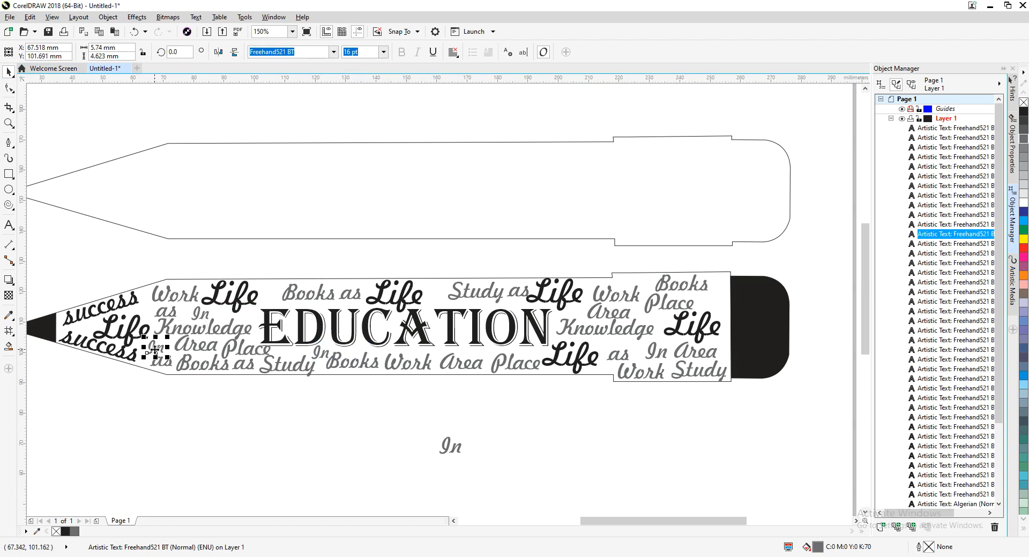
Shift the upper-left Books, the "as" after it, and the middle Life left along the pencil's upper edge
{"action": "scroll", "coordinate": [329, 365], "scroll_direction": "up", "scroll_amount": 2}
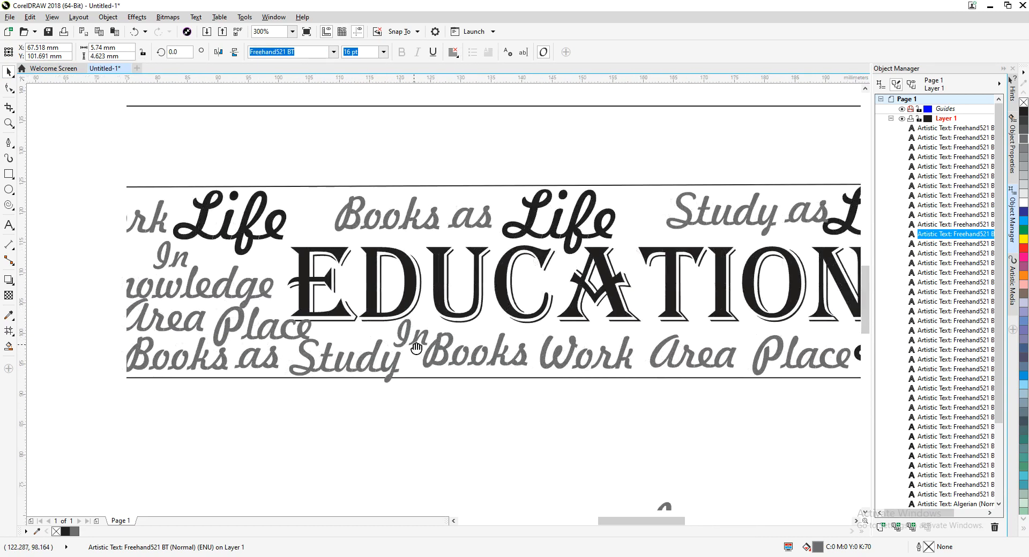
{"action": "scroll", "coordinate": [417, 326], "scroll_direction": "down", "scroll_amount": 2}
{"action": "scroll", "coordinate": [415, 343], "scroll_direction": "up", "scroll_amount": 3}
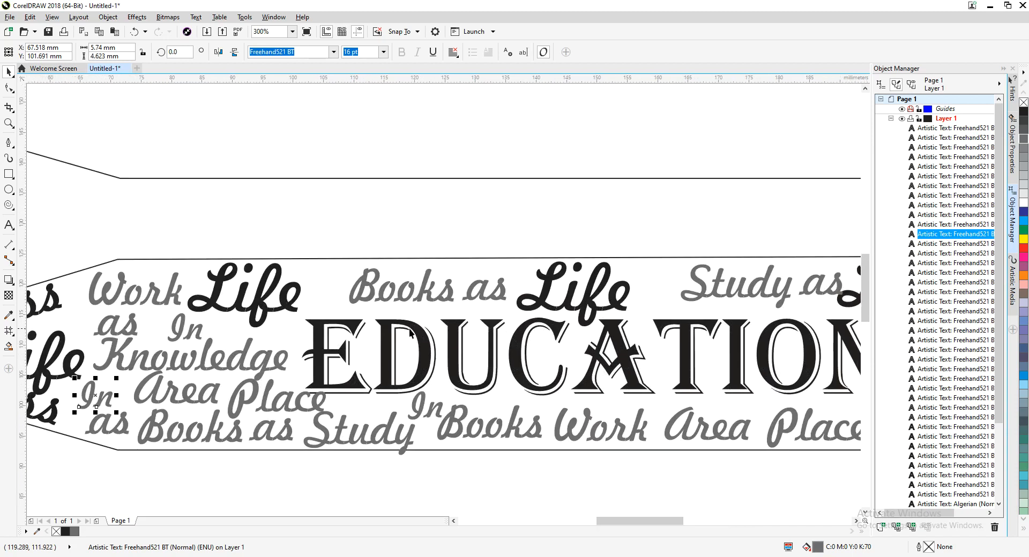
{"action": "left_click", "coordinate": [401, 292]}
{"action": "left_click_drag", "start_coordinate": [401, 293], "coordinate": [367, 293]}
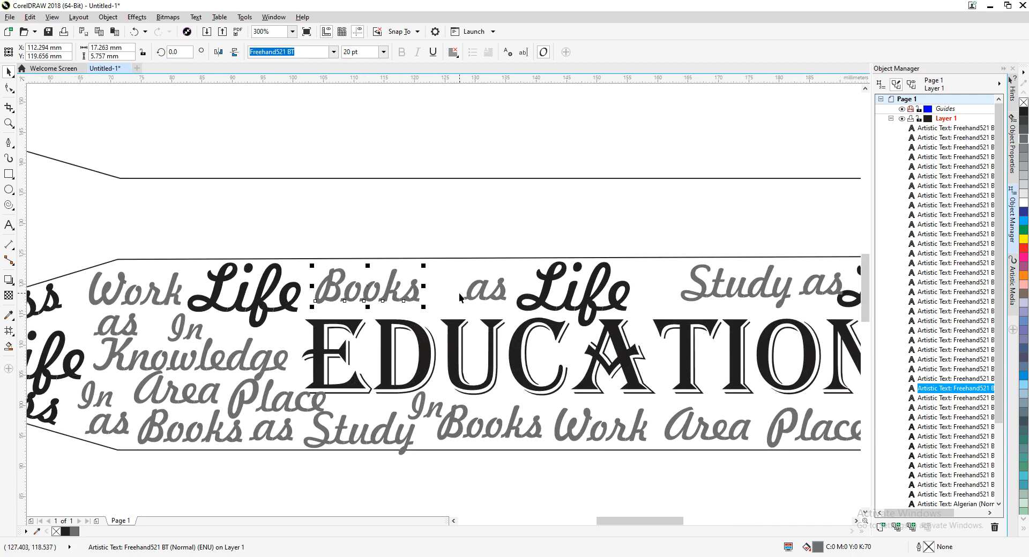
{"action": "left_click_drag", "start_coordinate": [480, 292], "coordinate": [454, 290]}
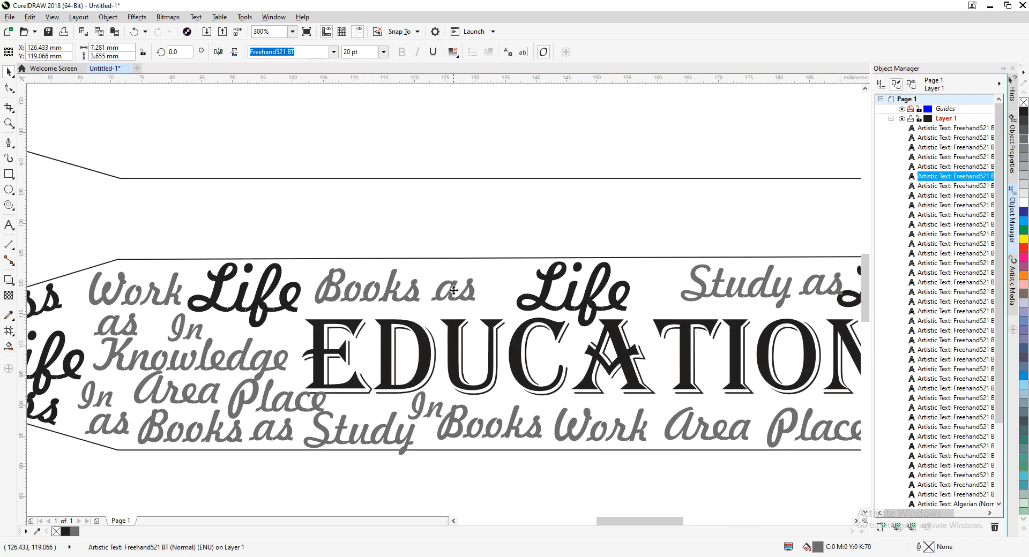
{"action": "left_click_drag", "start_coordinate": [584, 299], "coordinate": [539, 297]}
Set the spare "In" text below the pencil to 14 pt and change its wording to "Skill"
{"action": "scroll", "coordinate": [539, 297], "scroll_direction": "down", "scroll_amount": 2}
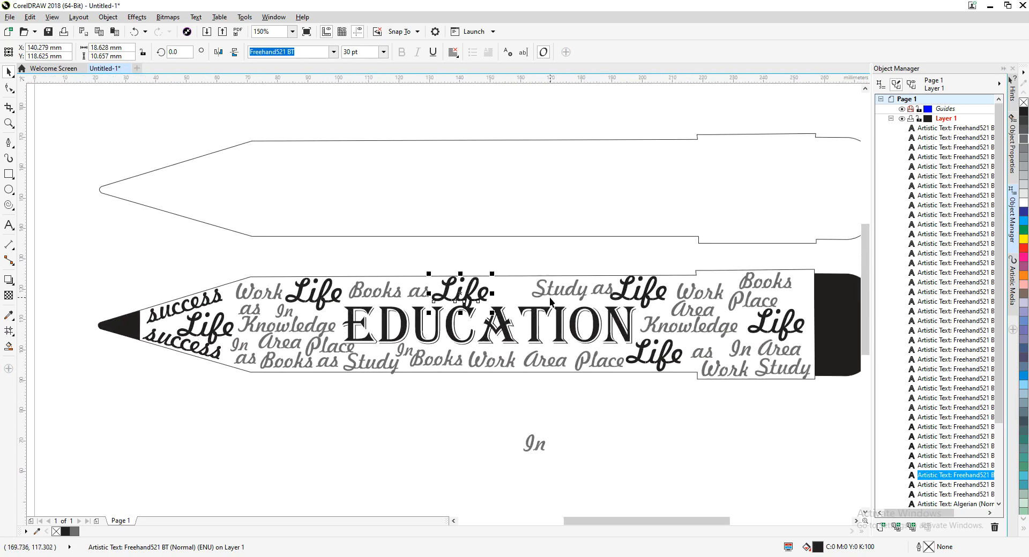
{"action": "left_click_drag", "start_coordinate": [437, 362], "coordinate": [391, 326]}
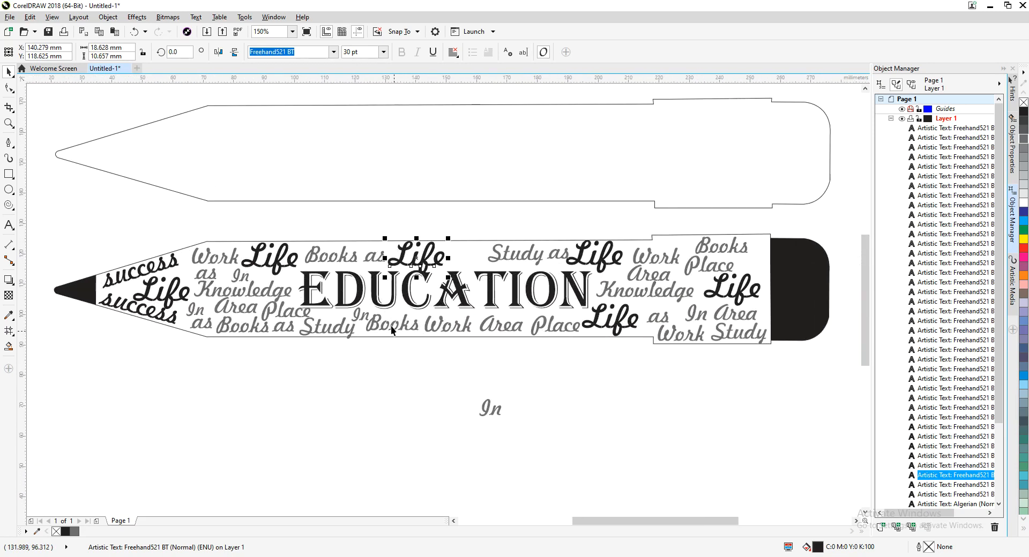
{"action": "left_click", "coordinate": [484, 409]}
{"action": "double_click", "coordinate": [485, 410]}
{"action": "left_click", "coordinate": [368, 52]}
{"action": "left_click_drag", "start_coordinate": [362, 53], "coordinate": [336, 53]}
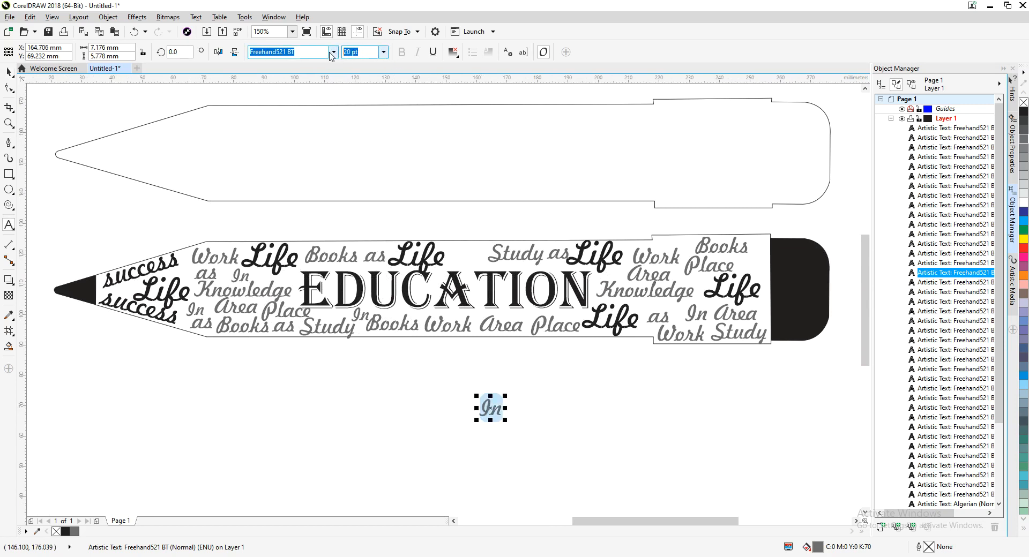
{"action": "type", "text": "14"}
{"action": "key", "text": "Return"}
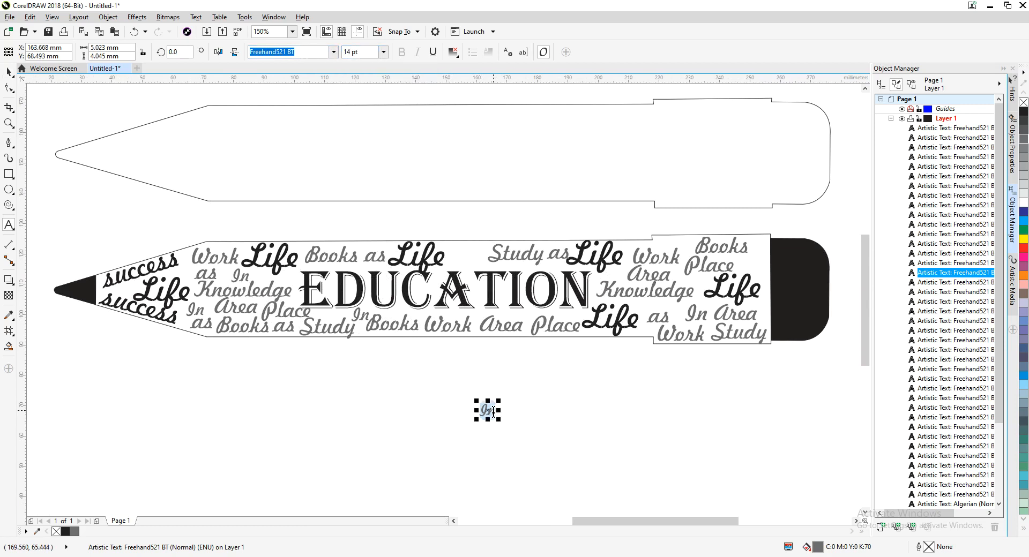
{"action": "type", "text": "Skill"}
{"action": "left_click", "coordinate": [8, 72]}
{"action": "left_click", "coordinate": [272, 446]}
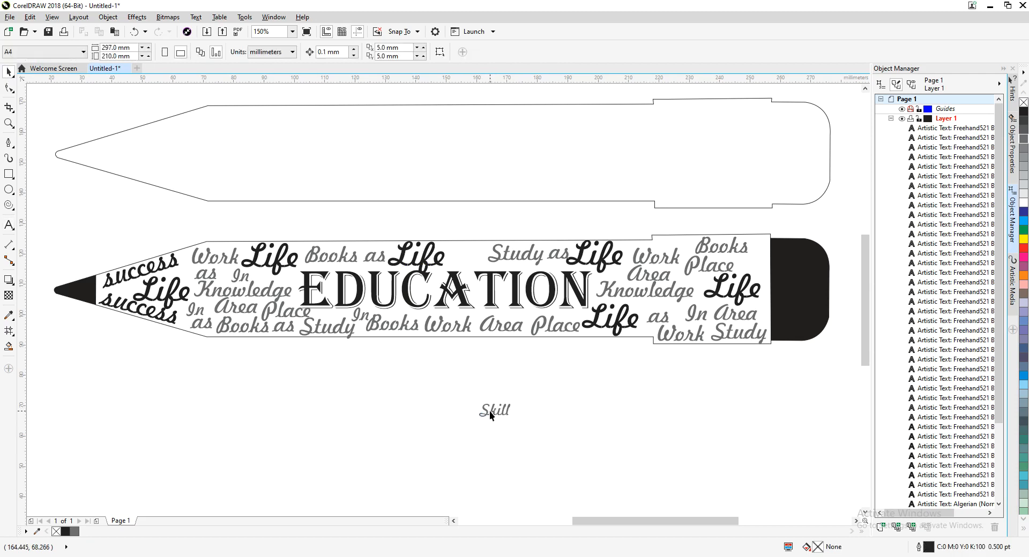
Place copies of Skill between the middle Life and Study and after the Place near the eraser end
{"action": "mouse_move", "coordinate": [488, 412]}
{"action": "left_mouse_down"}
{"action": "mouse_move", "coordinate": [452, 396]}
{"action": "mouse_move", "coordinate": [467, 261]}
{"action": "left_mouse_up"}
{"action": "key", "text": "ctrl+d"}
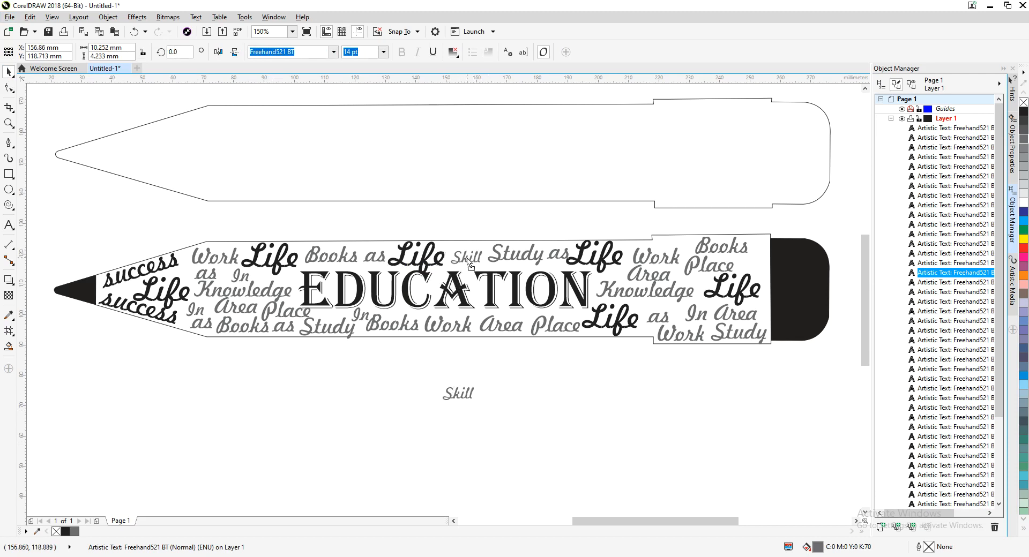
{"action": "key", "text": "ctrl+s"}
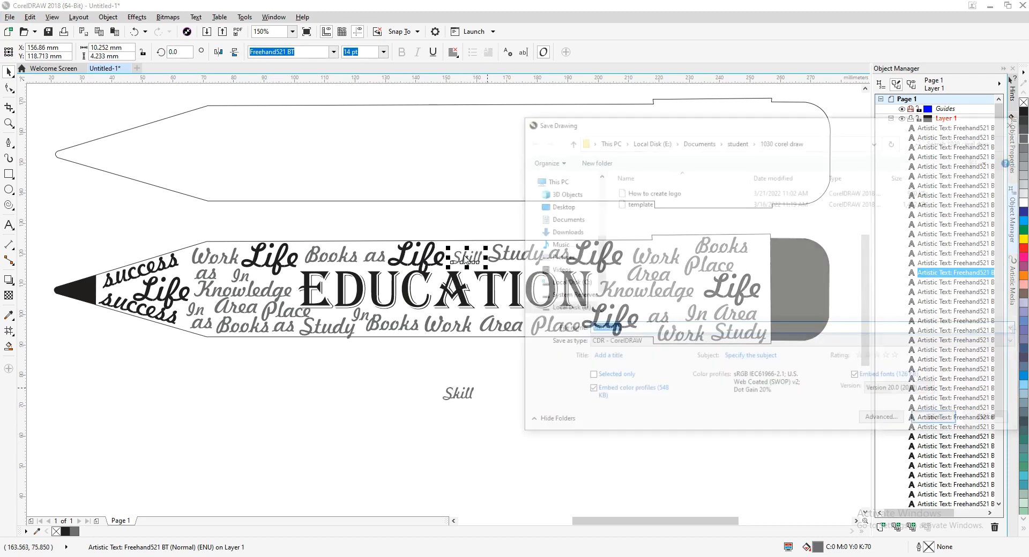
{"action": "left_click", "coordinate": [992, 421]}
{"action": "key", "text": "ctrl+d"}
{"action": "mouse_move", "coordinate": [470, 114]}
{"action": "left_mouse_down"}
{"action": "mouse_move", "coordinate": [713, 310]}
{"action": "mouse_move", "coordinate": [663, 311]}
{"action": "mouse_move", "coordinate": [796, 278]}
{"action": "mouse_move", "coordinate": [796, 263]}
{"action": "mouse_move", "coordinate": [753, 265]}
{"action": "left_mouse_up"}
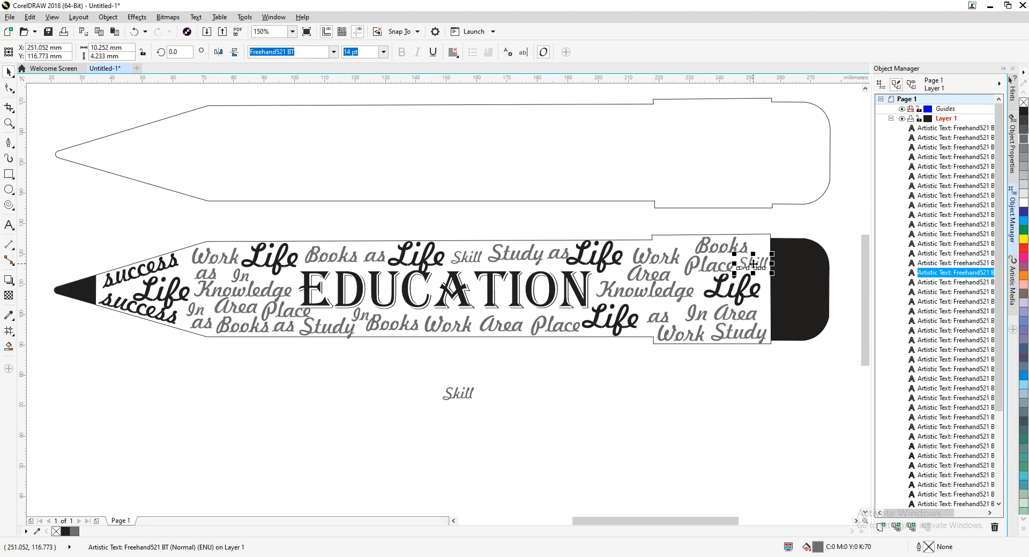
Delete the spare Skill text below the pencil
{"action": "left_click", "coordinate": [409, 473]}
{"action": "left_click_drag", "start_coordinate": [532, 387], "coordinate": [339, 462]}
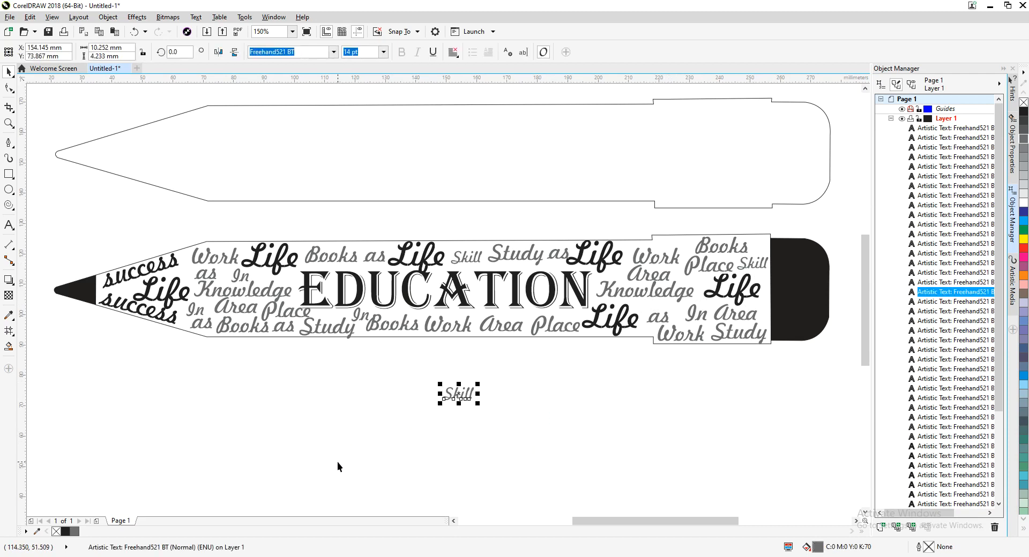
{"action": "key", "text": "Delete"}
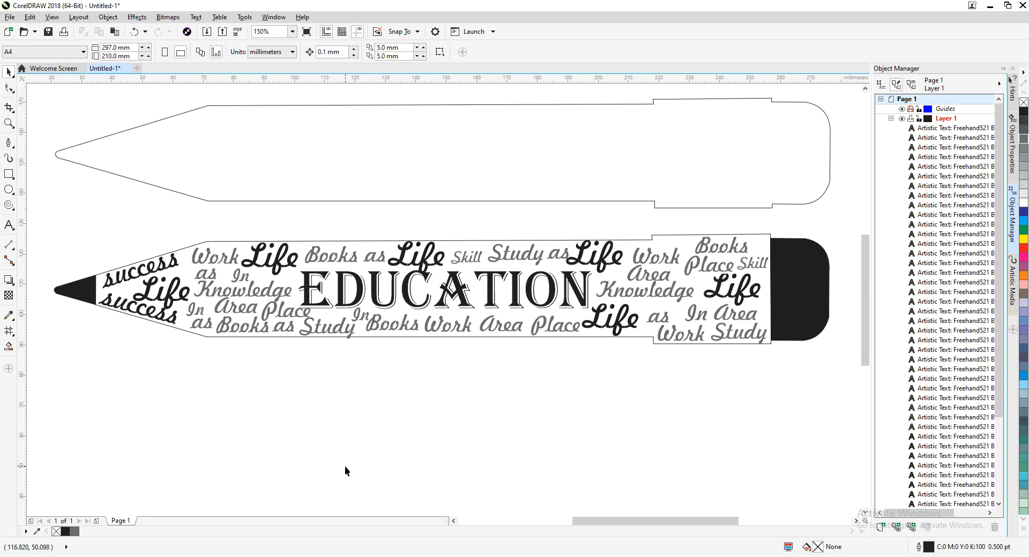
Move the empty pencil outline down so it aligns with the word-filled pencil
{"action": "scroll", "coordinate": [146, 278], "scroll_direction": "up", "scroll_amount": 1}
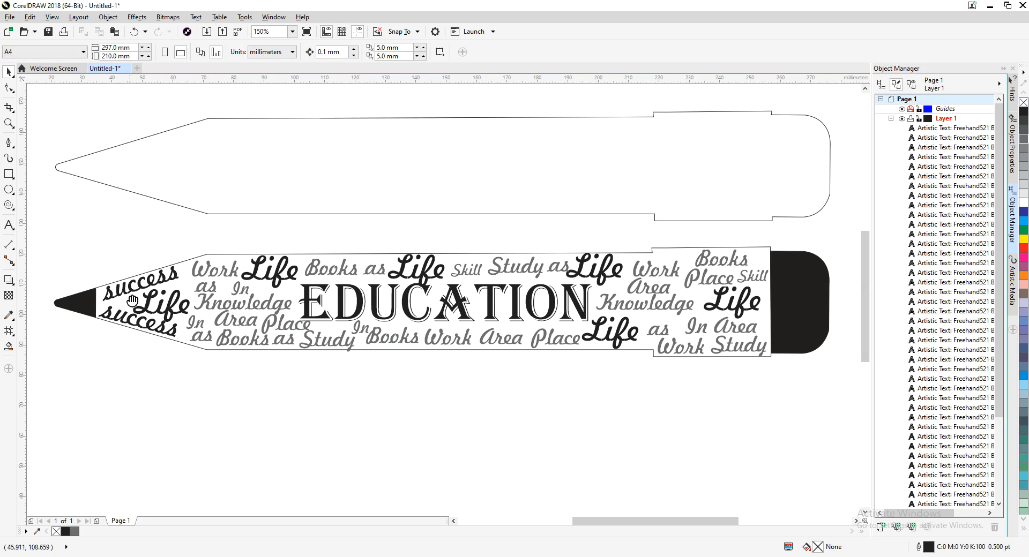
{"action": "left_click", "coordinate": [230, 242]}
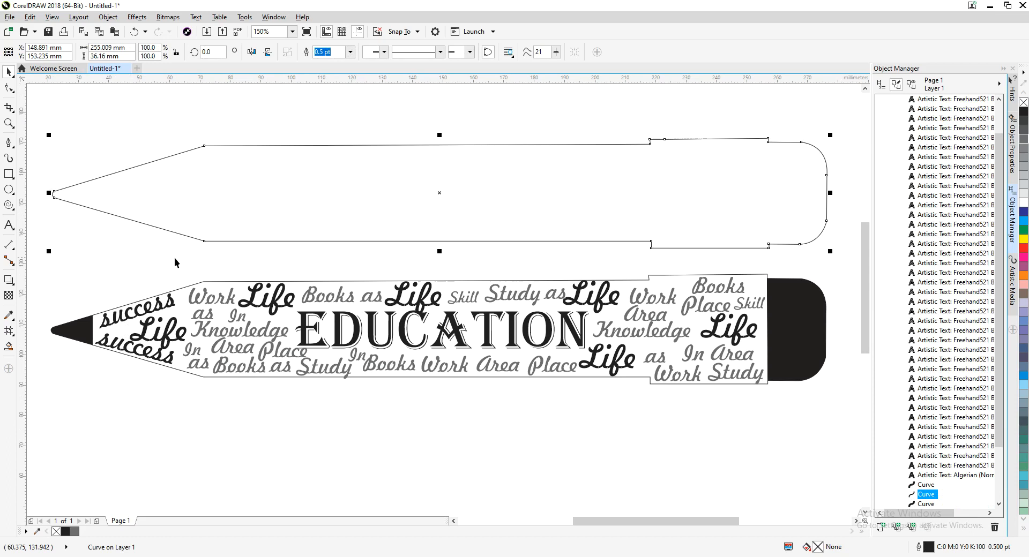
{"action": "left_click_drag", "start_coordinate": [329, 241], "coordinate": [325, 381]}
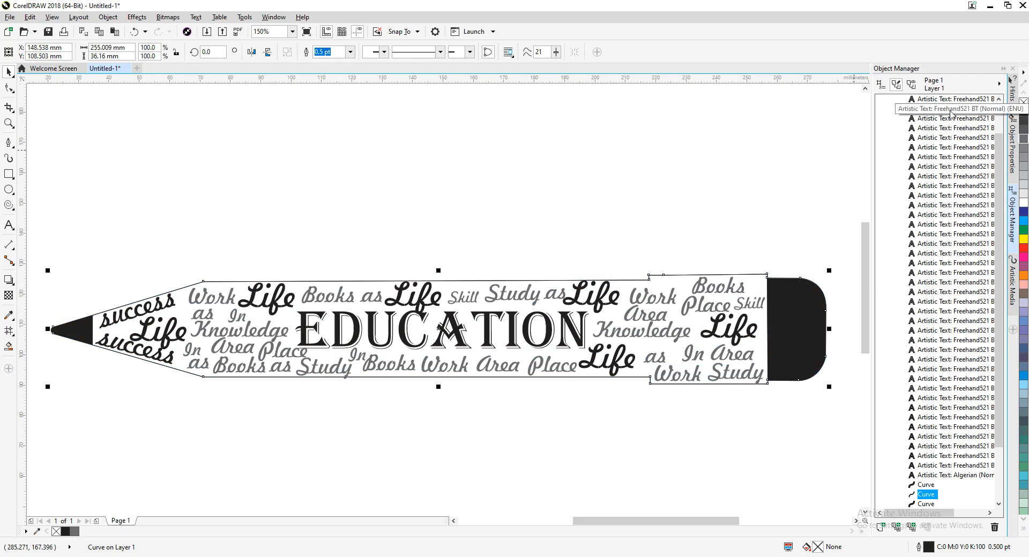
Move the pencil outline curve into the Bitmap layer and make that layer visible
{"action": "scroll", "coordinate": [943, 298], "scroll_direction": "down", "scroll_amount": 3}
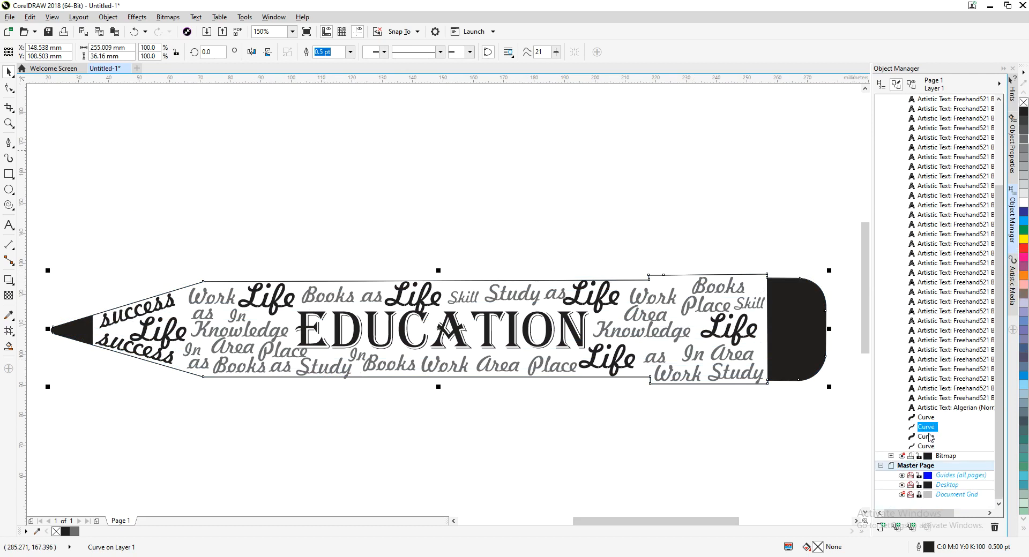
{"action": "left_click_drag", "start_coordinate": [928, 429], "coordinate": [930, 460]}
{"action": "left_click", "coordinate": [902, 447]}
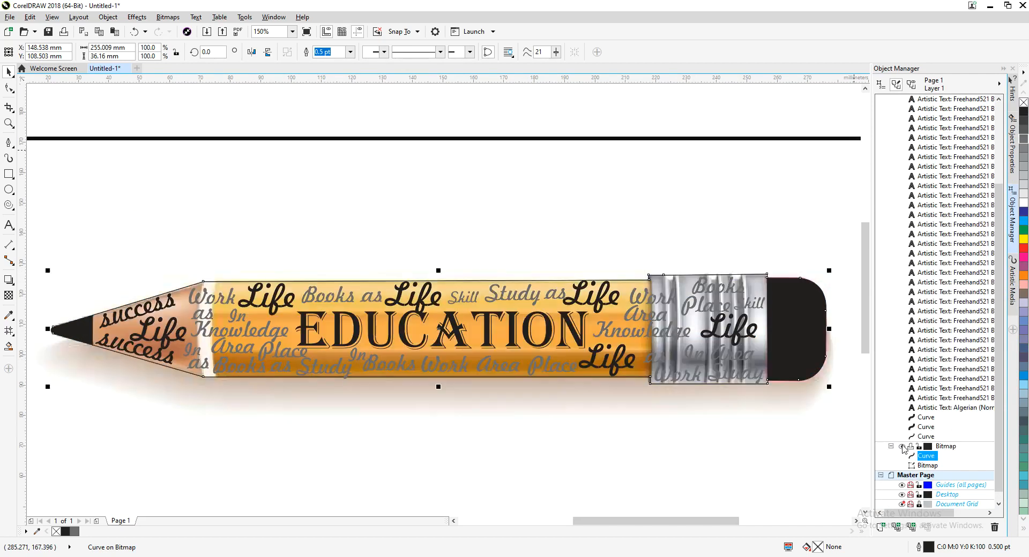
Hide Layer 1 and collapse its object list
{"action": "left_click_drag", "start_coordinate": [655, 393], "coordinate": [686, 344]}
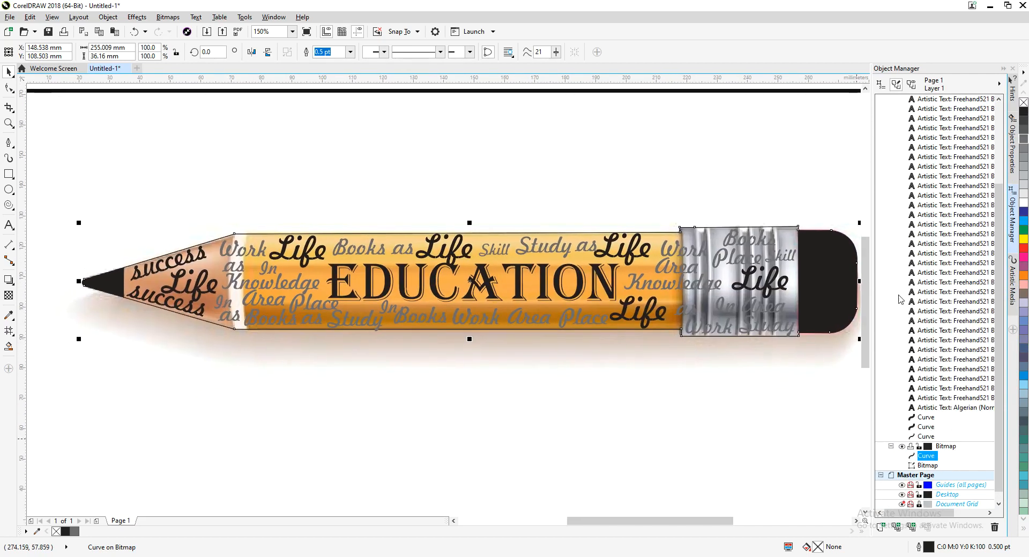
{"action": "scroll", "coordinate": [902, 245], "scroll_direction": "up", "scroll_amount": 10}
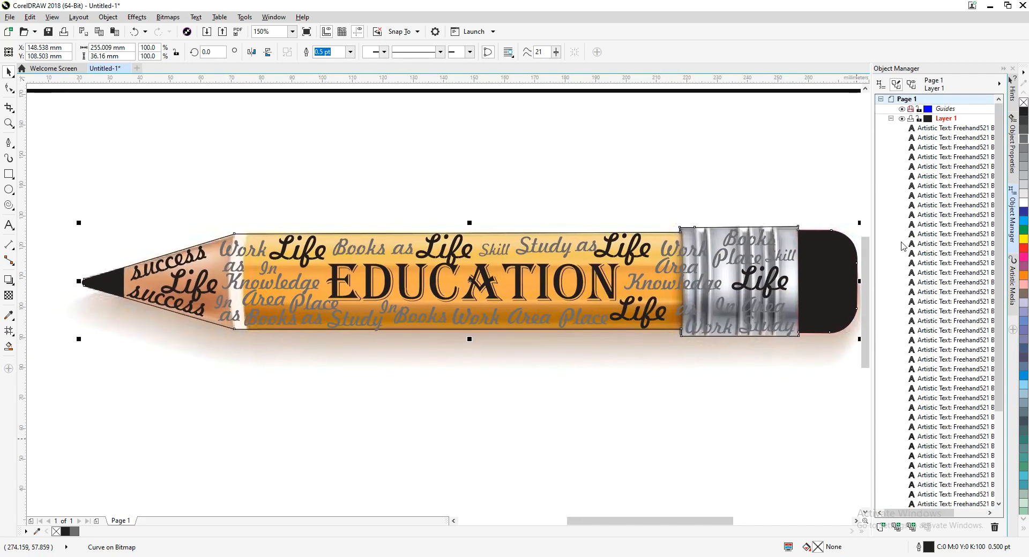
{"action": "left_click", "coordinate": [902, 118]}
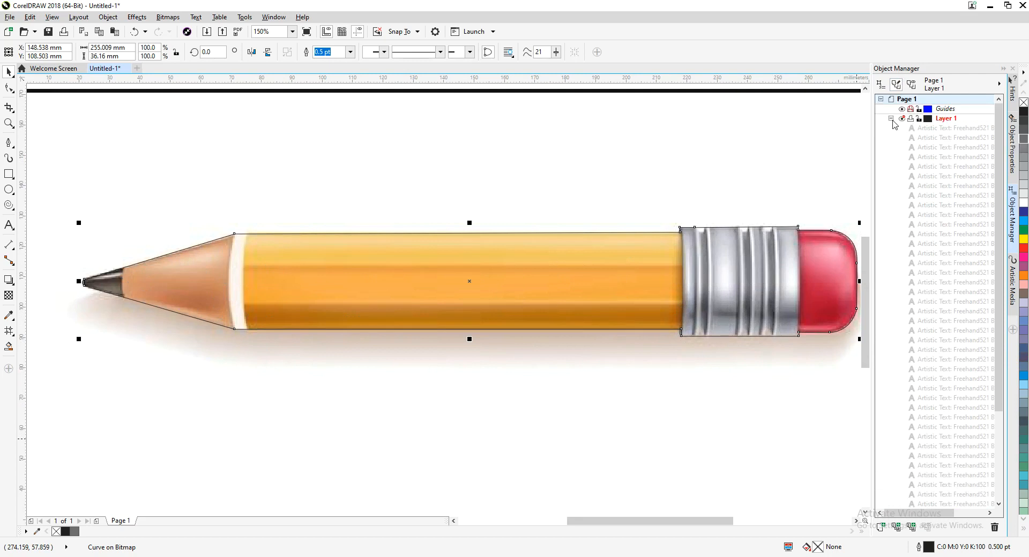
{"action": "left_click", "coordinate": [891, 119]}
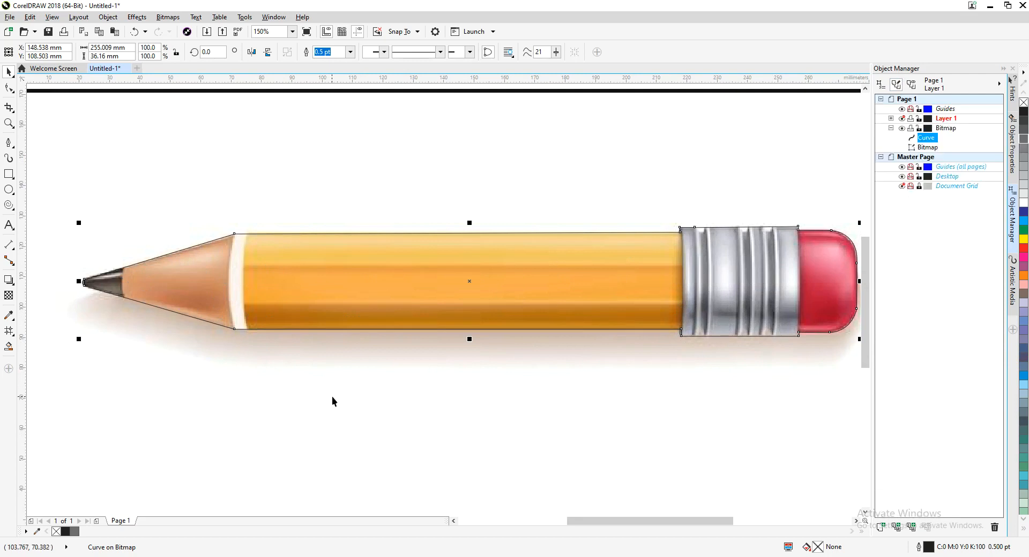
Add two nodes to the pencil outline where the graphite tip meets the wood, on the upper and lower edges
{"action": "scroll", "coordinate": [332, 402], "scroll_direction": "up", "scroll_amount": 5}
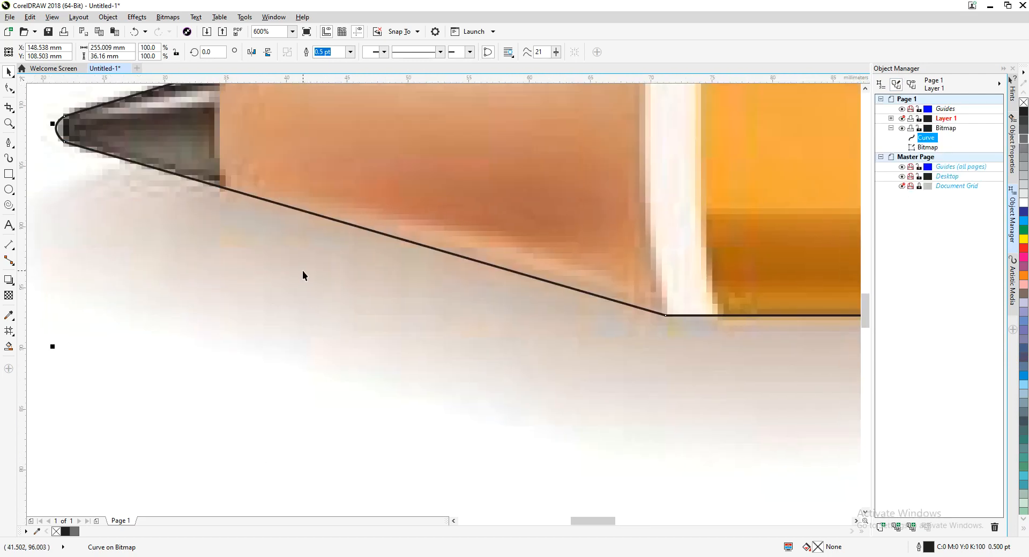
{"action": "left_click_drag", "start_coordinate": [306, 282], "coordinate": [332, 385]}
{"action": "double_click", "coordinate": [309, 307]}
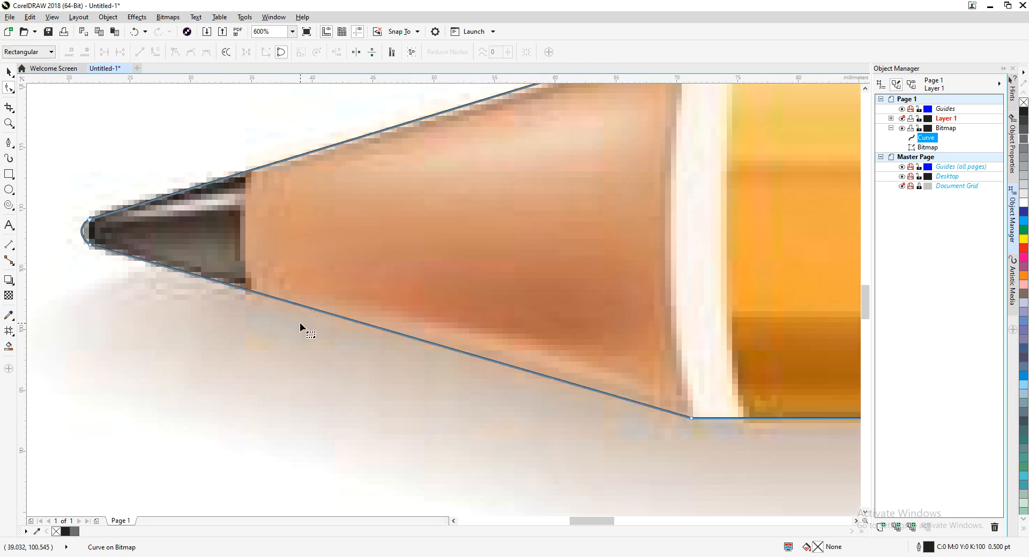
{"action": "left_click_drag", "start_coordinate": [302, 335], "coordinate": [323, 414]}
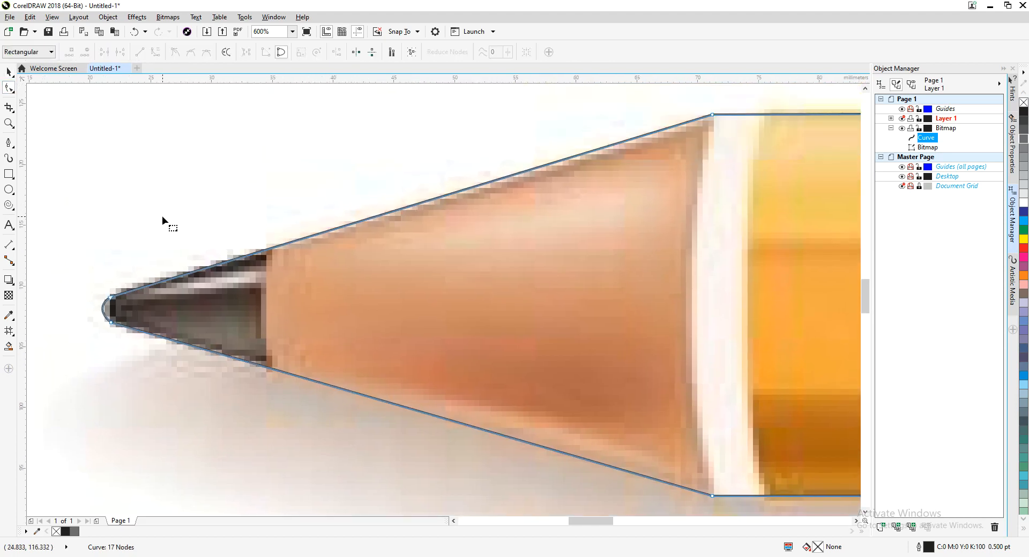
{"action": "double_click", "coordinate": [269, 250]}
{"action": "double_click", "coordinate": [267, 367]}
Delete the outline's nodes around the eraser and straighten the remaining segment along the metal band's end
{"action": "scroll", "coordinate": [324, 359], "scroll_direction": "down", "scroll_amount": 1}
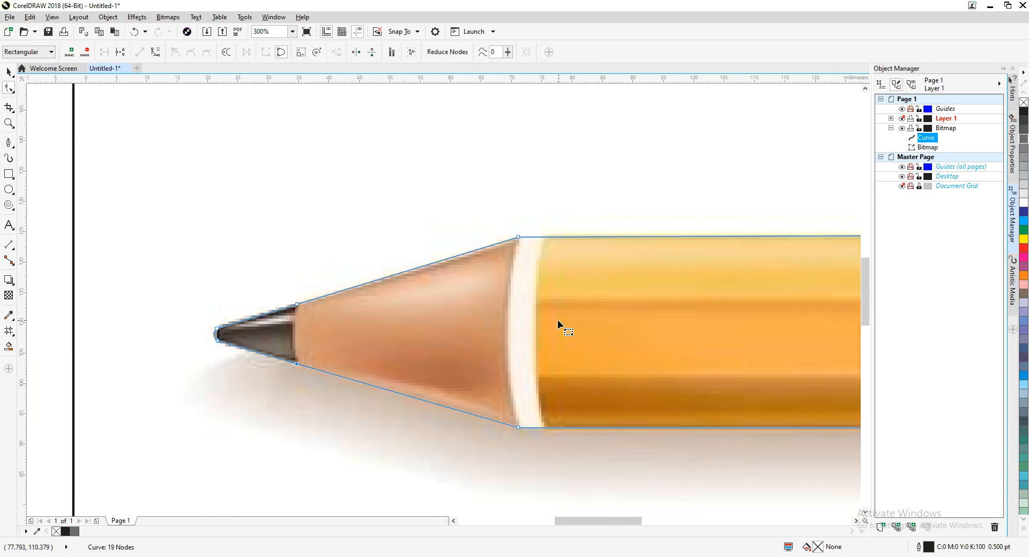
{"action": "scroll", "coordinate": [558, 322], "scroll_direction": "right", "scroll_amount": 15}
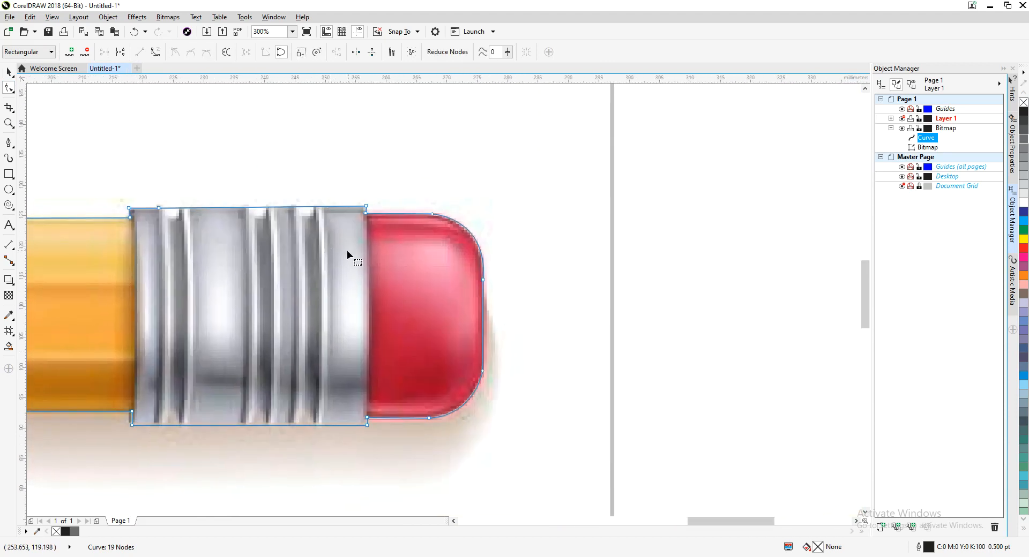
{"action": "left_click_drag", "start_coordinate": [510, 328], "coordinate": [397, 498]}
{"action": "key", "text": "Delete"}
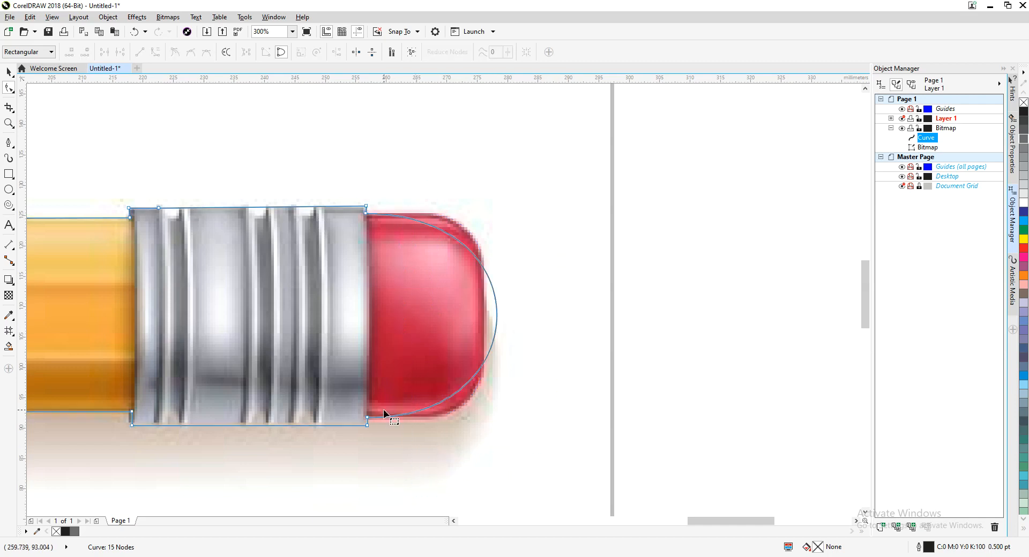
{"action": "left_click", "coordinate": [369, 418]}
{"action": "left_click", "coordinate": [140, 52]}
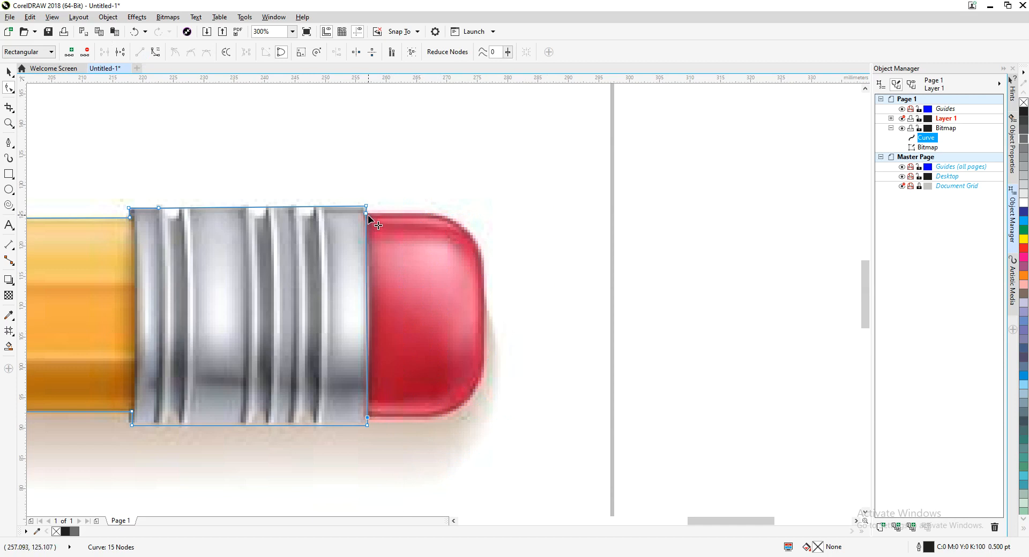
{"action": "key", "text": "Delete"}
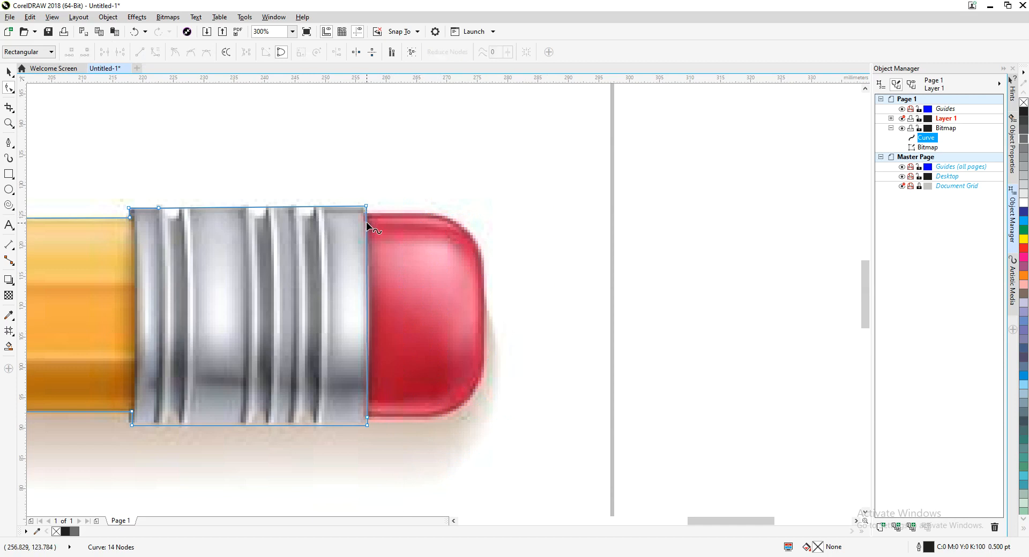
Break the outline at the metal band's lower eraser-side corner and delete the split nodes to leave that end open
{"action": "left_click", "coordinate": [368, 419]}
{"action": "right_click", "coordinate": [368, 418]}
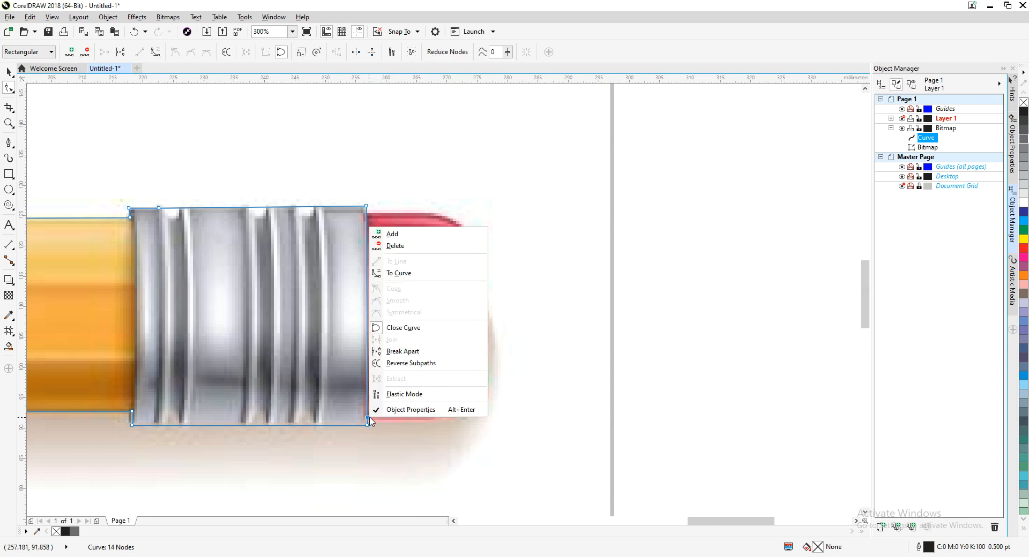
{"action": "left_click", "coordinate": [394, 363]}
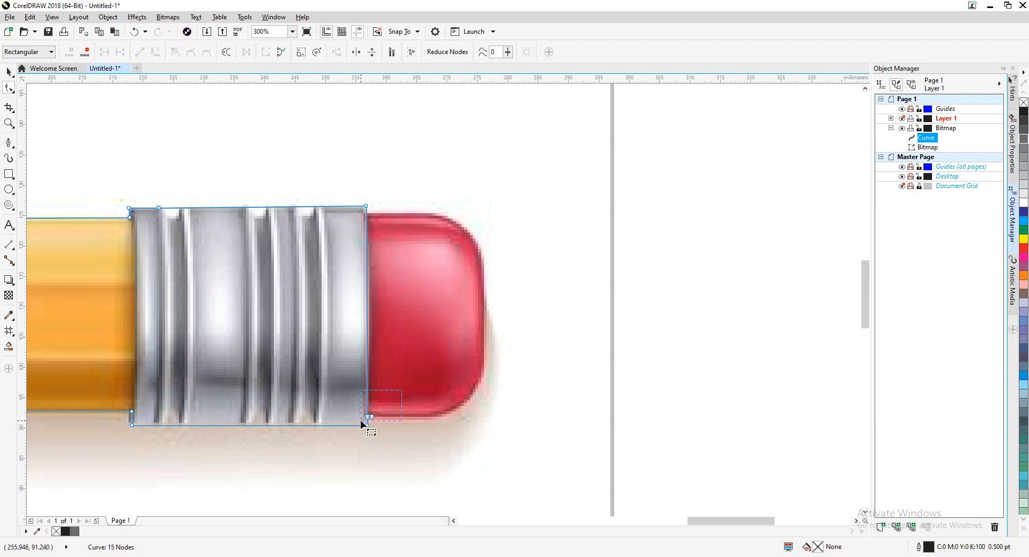
{"action": "key", "text": "Delete"}
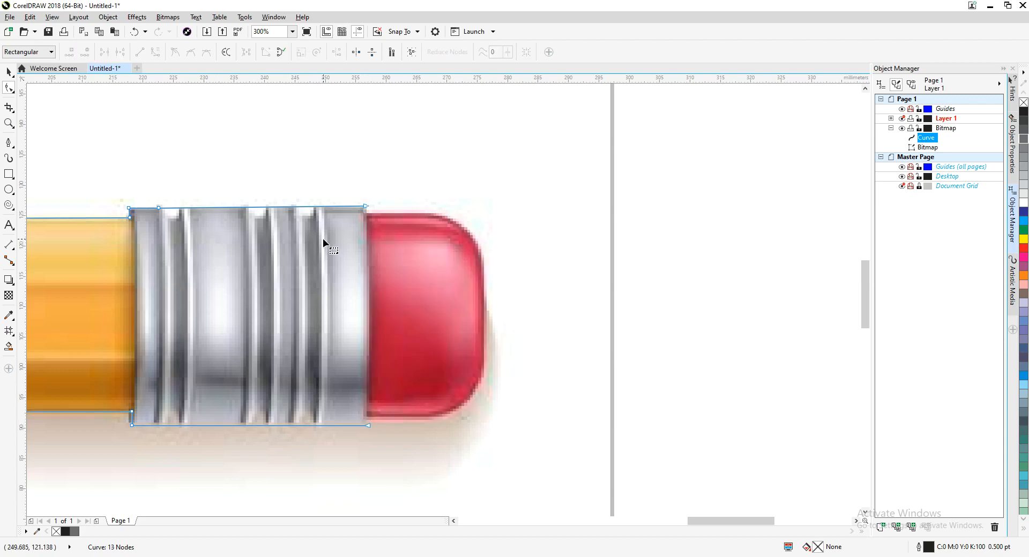
Delete the outline's two nodes at the point of the graphite tip
{"action": "left_click_drag", "start_coordinate": [280, 252], "coordinate": [606, 236]}
{"action": "left_click_drag", "start_coordinate": [351, 248], "coordinate": [533, 244]}
{"action": "left_click_drag", "start_coordinate": [280, 250], "coordinate": [647, 241]}
{"action": "left_click_drag", "start_coordinate": [313, 264], "coordinate": [616, 256]}
{"action": "left_click_drag", "start_coordinate": [346, 257], "coordinate": [501, 249]}
{"action": "scroll", "coordinate": [323, 257], "scroll_direction": "up", "scroll_amount": 1}
{"action": "left_click_drag", "start_coordinate": [315, 253], "coordinate": [321, 271]}
{"action": "left_click_drag", "start_coordinate": [336, 269], "coordinate": [274, 266]}
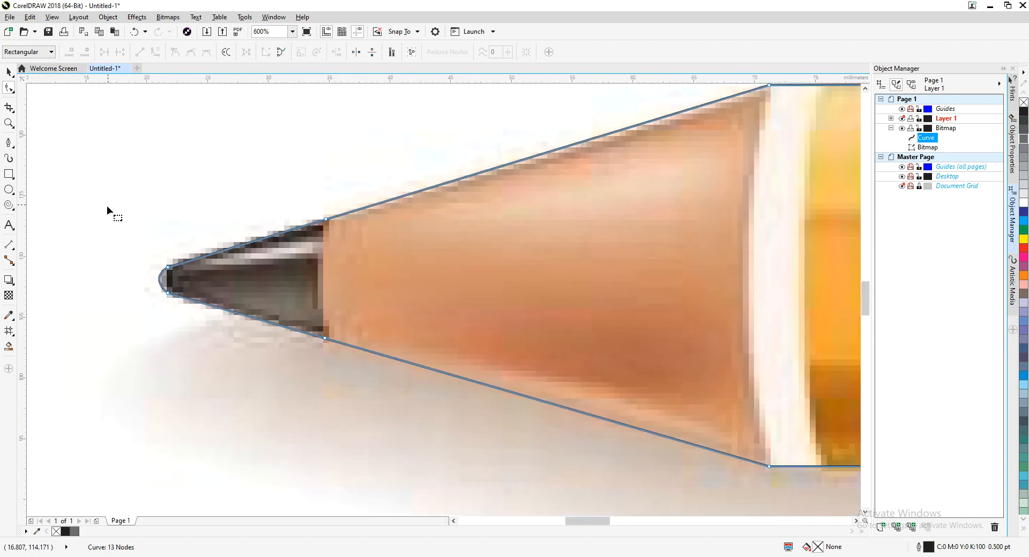
{"action": "left_click_drag", "start_coordinate": [192, 313], "coordinate": [253, 379]}
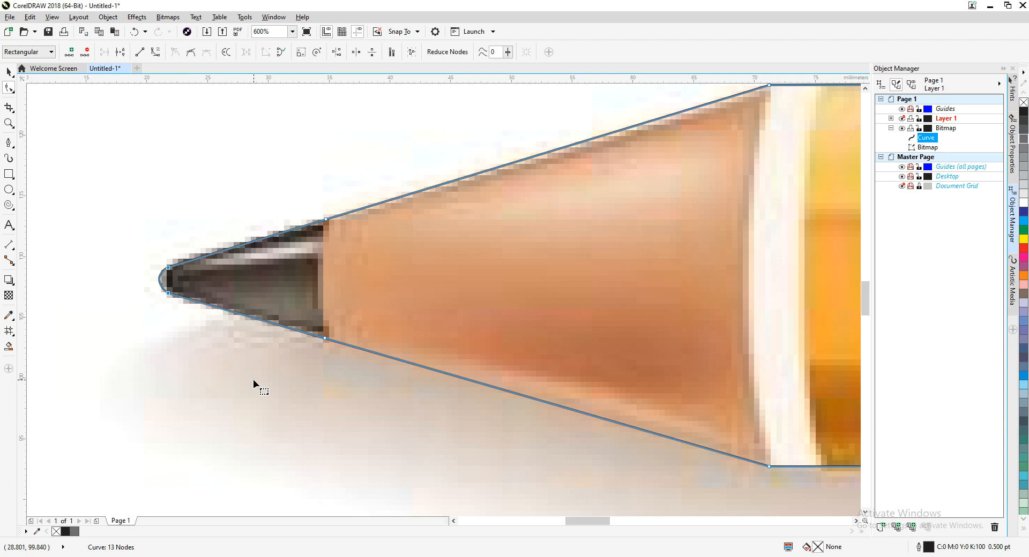
{"action": "key", "text": "Delete"}
Straighten the outline segment between graphite and wood, break it at a new midpoint node and delete the split nodes to open the end
{"action": "left_click", "coordinate": [325, 220]}
{"action": "left_click", "coordinate": [144, 52]}
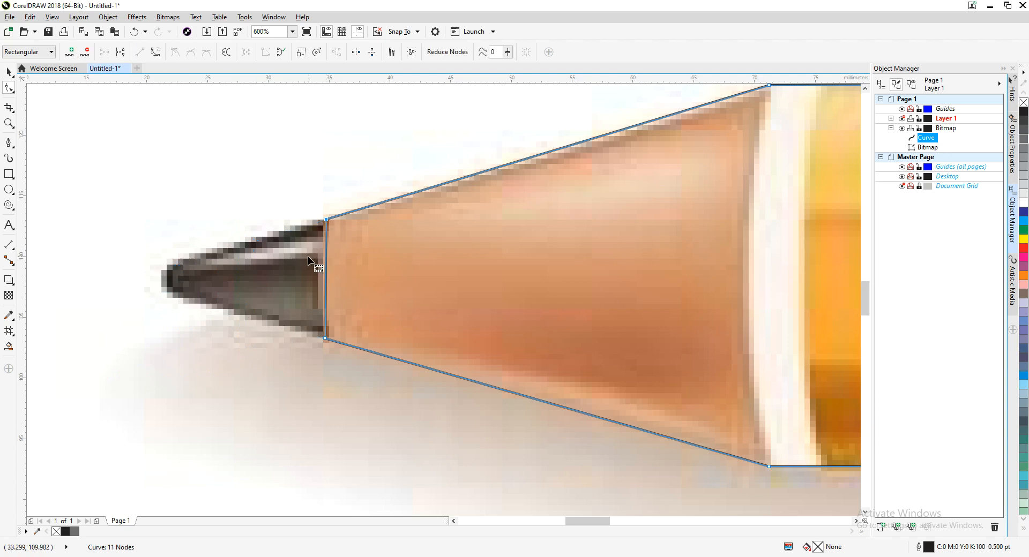
{"action": "right_click", "coordinate": [325, 270]}
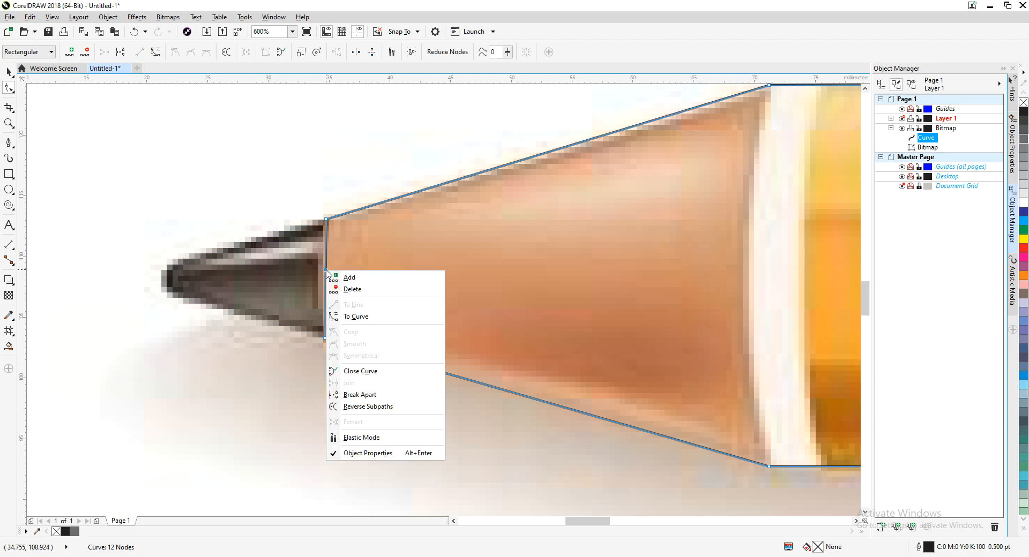
{"action": "left_click", "coordinate": [371, 395]}
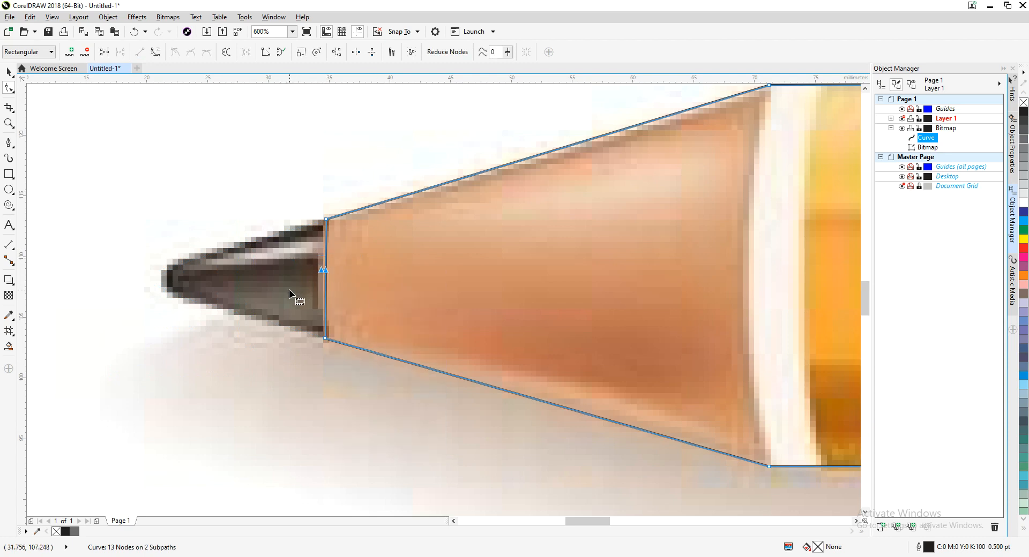
{"action": "key", "text": "Delete"}
Extract the pencil outline's upper and lower subpaths as two separate curve objects
{"action": "scroll", "coordinate": [301, 278], "scroll_direction": "down", "scroll_amount": 1}
{"action": "left_click_drag", "start_coordinate": [392, 262], "coordinate": [200, 260]}
{"action": "scroll", "coordinate": [200, 260], "scroll_direction": "down", "scroll_amount": 1}
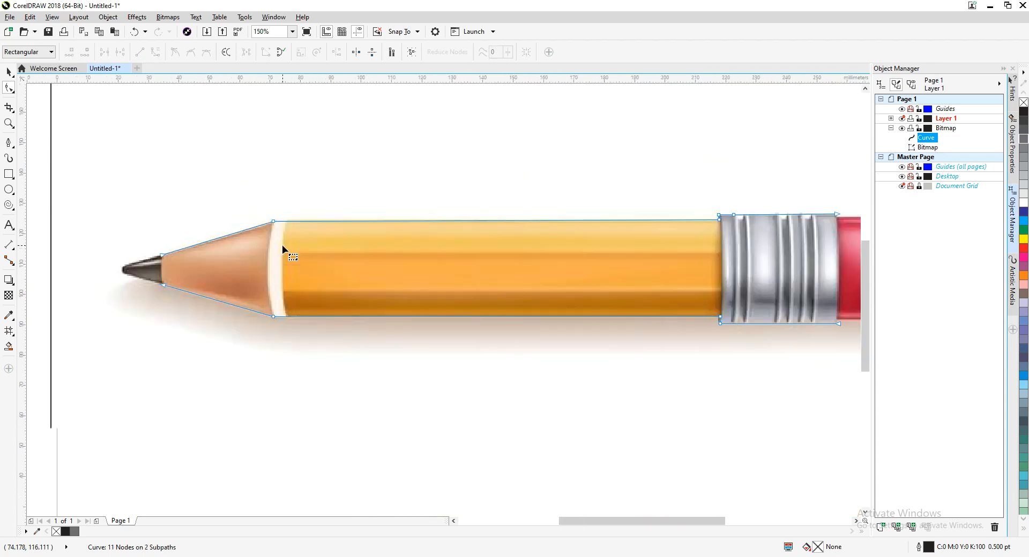
{"action": "left_click_drag", "start_coordinate": [408, 246], "coordinate": [228, 246]}
{"action": "left_click_drag", "start_coordinate": [402, 248], "coordinate": [498, 234]}
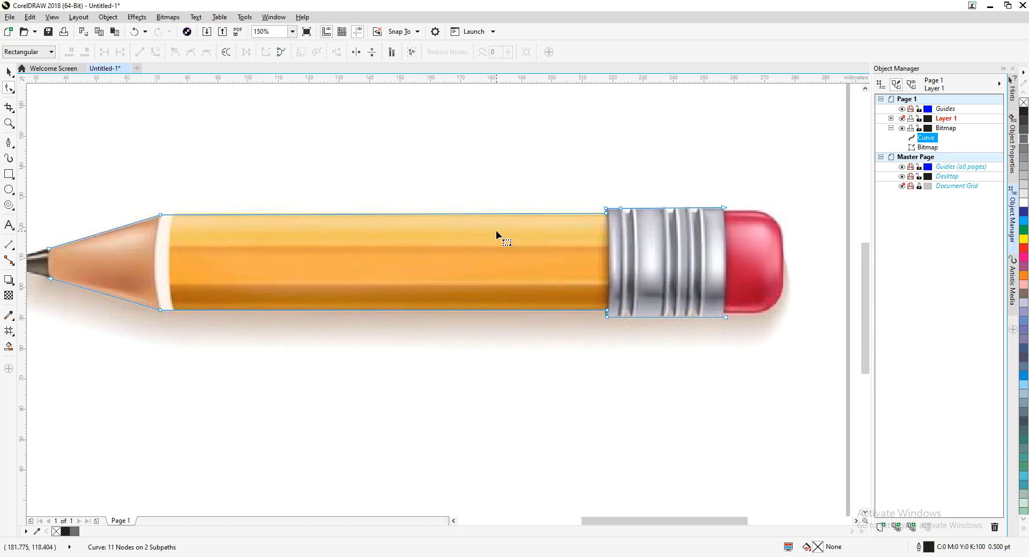
{"action": "scroll", "coordinate": [486, 231], "scroll_direction": "down", "scroll_amount": 1}
{"action": "left_click_drag", "start_coordinate": [590, 156], "coordinate": [146, 251]}
{"action": "right_click", "coordinate": [485, 221]}
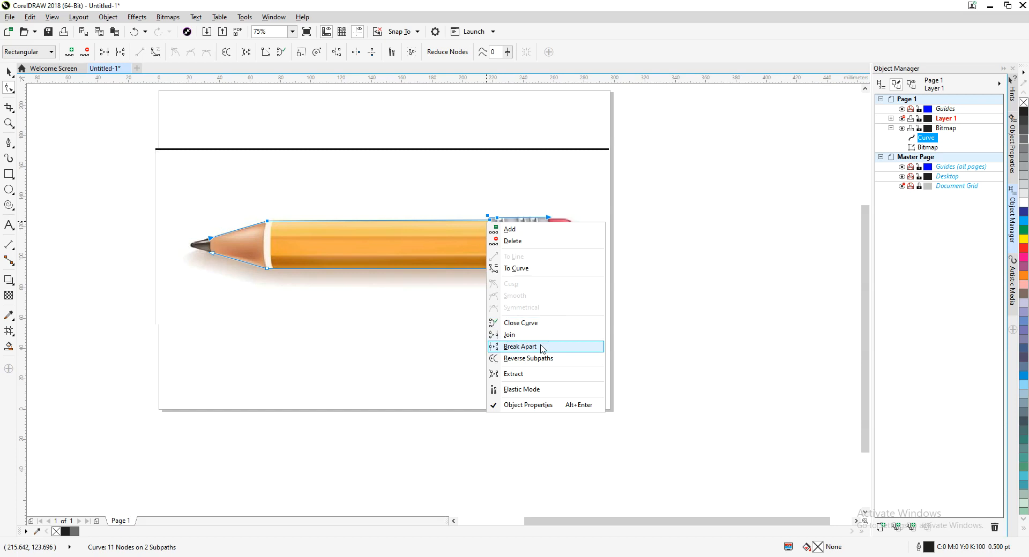
{"action": "left_click", "coordinate": [542, 375]}
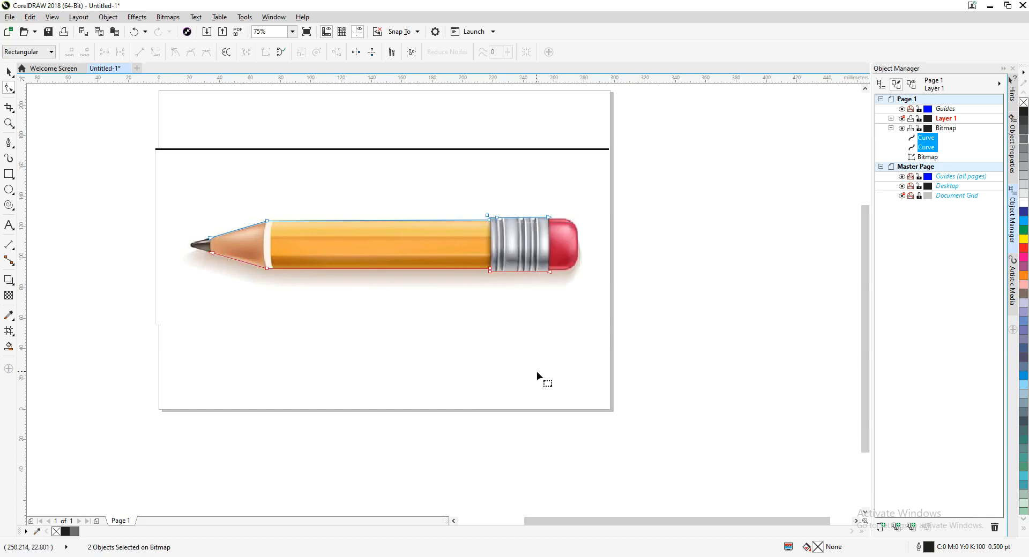
Check the two separated outline curves by selecting each of them on the Bitmap layer
{"action": "left_click", "coordinate": [8, 72]}
{"action": "left_click", "coordinate": [202, 283]}
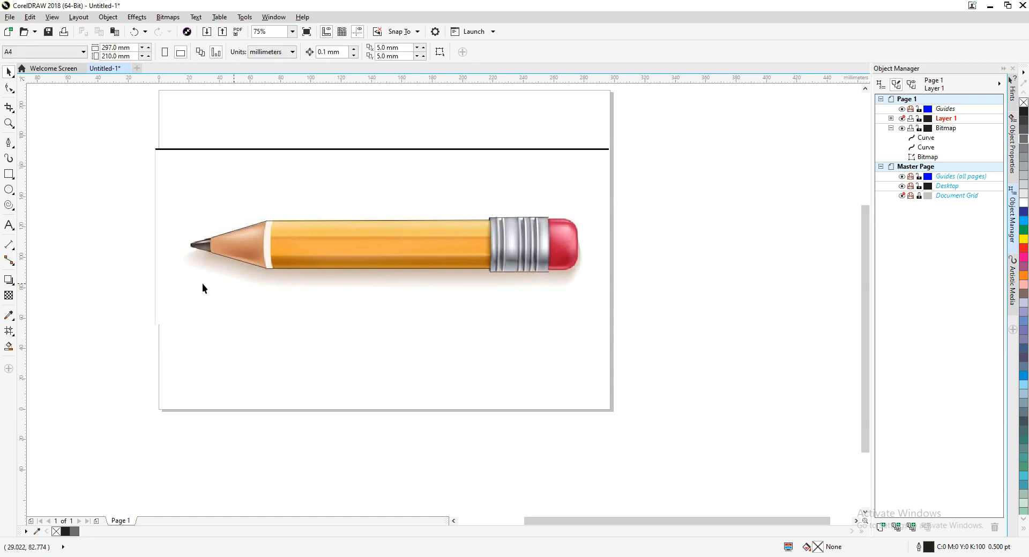
{"action": "left_click", "coordinate": [317, 220]}
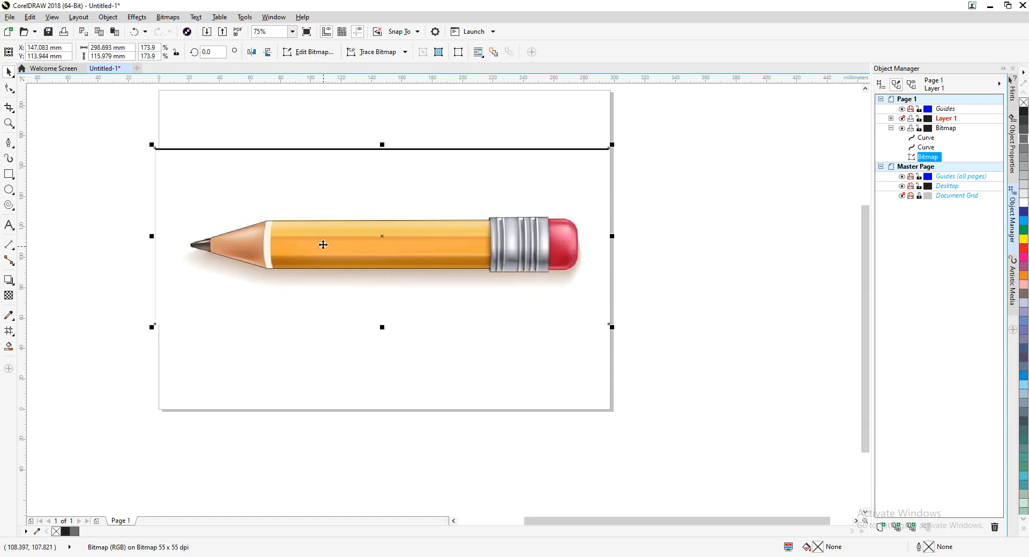
{"action": "left_click", "coordinate": [928, 138]}
{"action": "left_click", "coordinate": [926, 147]}
{"action": "left_click", "coordinate": [927, 139]}
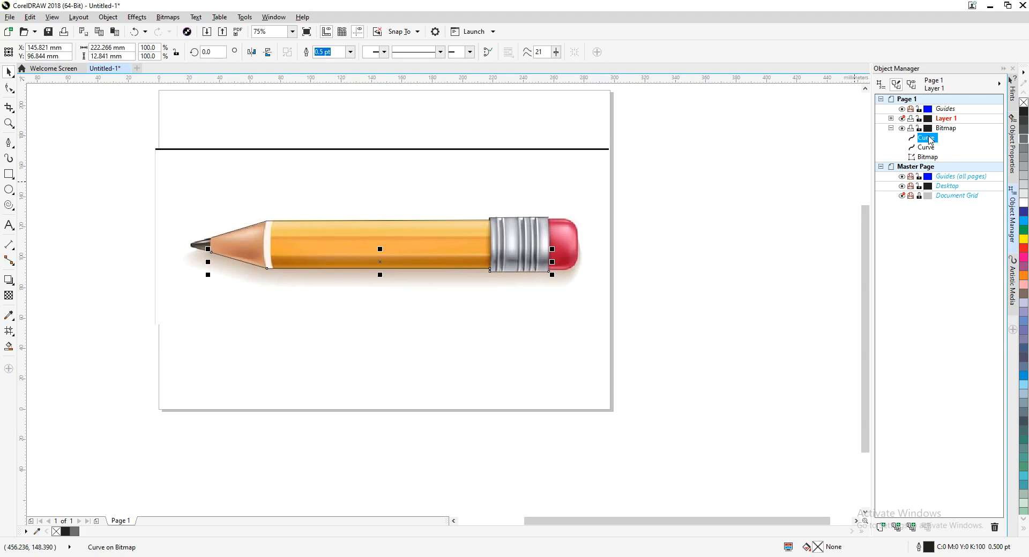
{"action": "left_click", "coordinate": [344, 348]}
{"action": "scroll", "coordinate": [360, 305], "scroll_direction": "up", "scroll_amount": 2}
{"action": "mouse_move", "coordinate": [361, 305]}
{"action": "left_mouse_down"}
{"action": "mouse_move", "coordinate": [498, 341]}
{"action": "mouse_move", "coordinate": [521, 363]}
{"action": "left_mouse_up"}
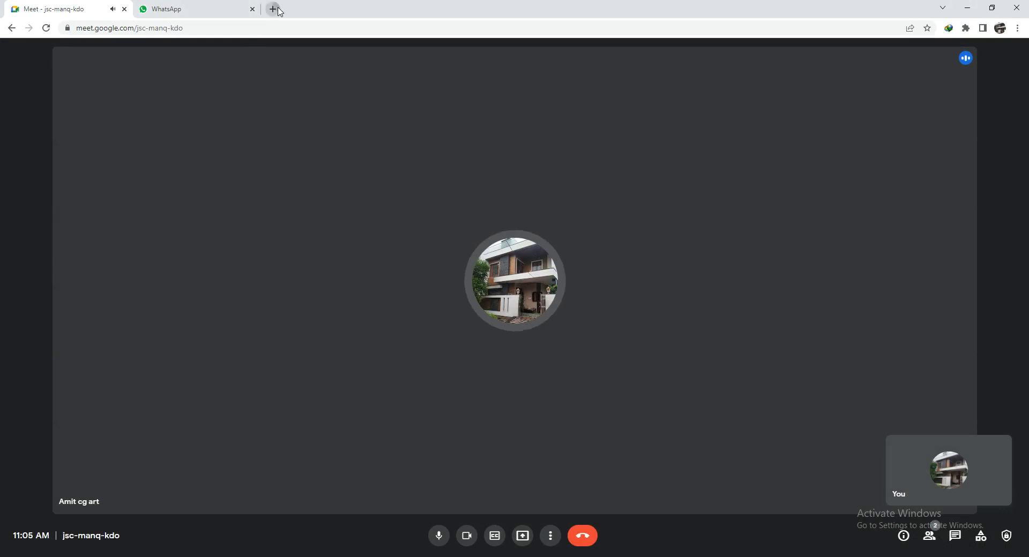
Switch to Chrome, search for education and copy the first two sentences of its Wikipedia article
{"action": "left_click", "coordinate": [274, 9]}
{"action": "type", "text": "edu"}
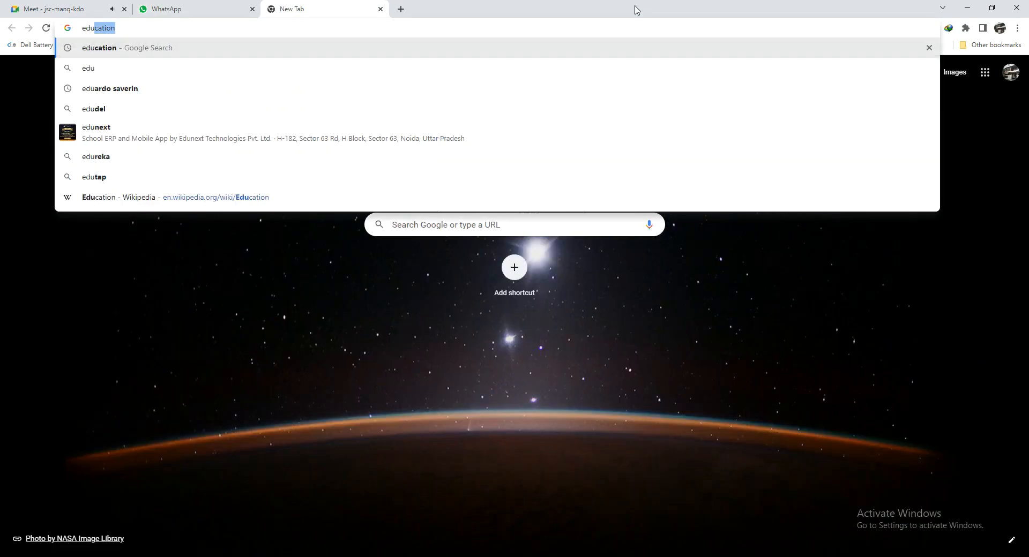
{"action": "type", "text": "cation"}
{"action": "key", "text": "Return"}
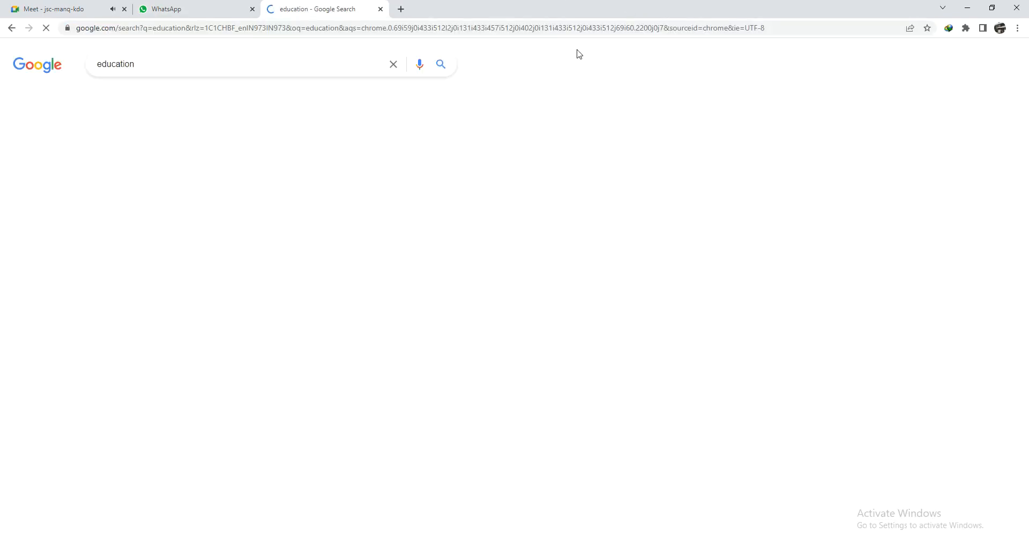
{"action": "scroll", "coordinate": [352, 240], "scroll_direction": "down", "scroll_amount": 20}
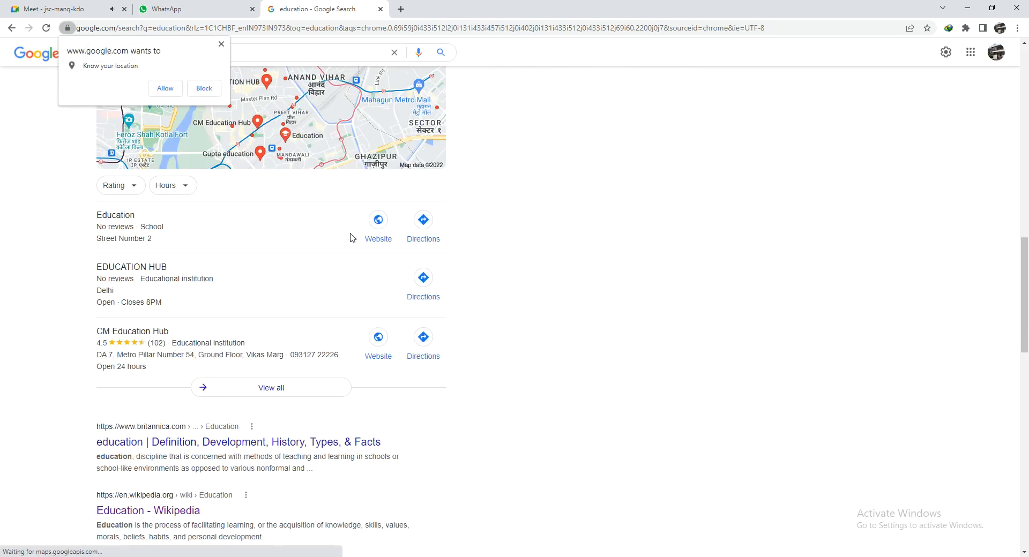
{"action": "left_click", "coordinate": [161, 299]}
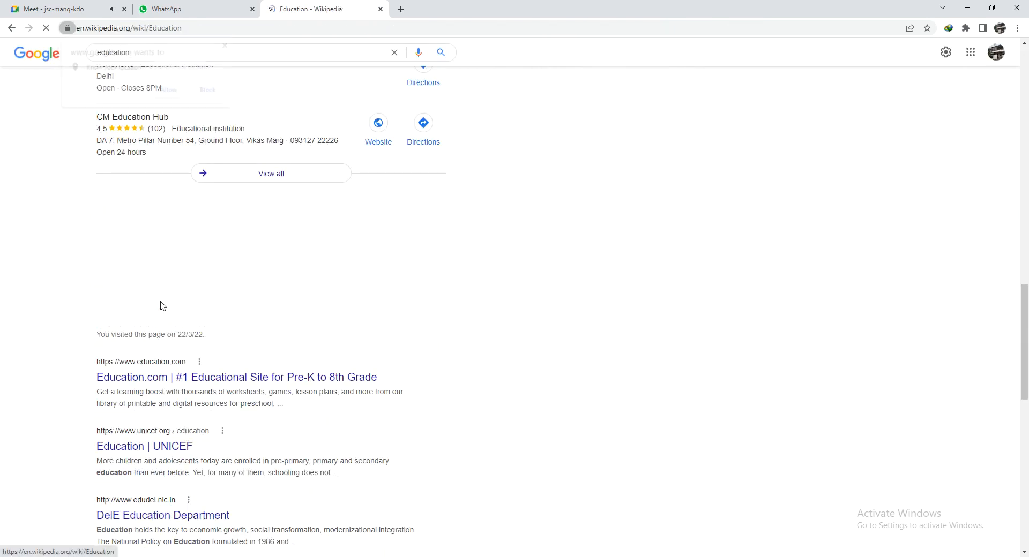
{"action": "left_click_drag", "start_coordinate": [108, 195], "coordinate": [244, 206]}
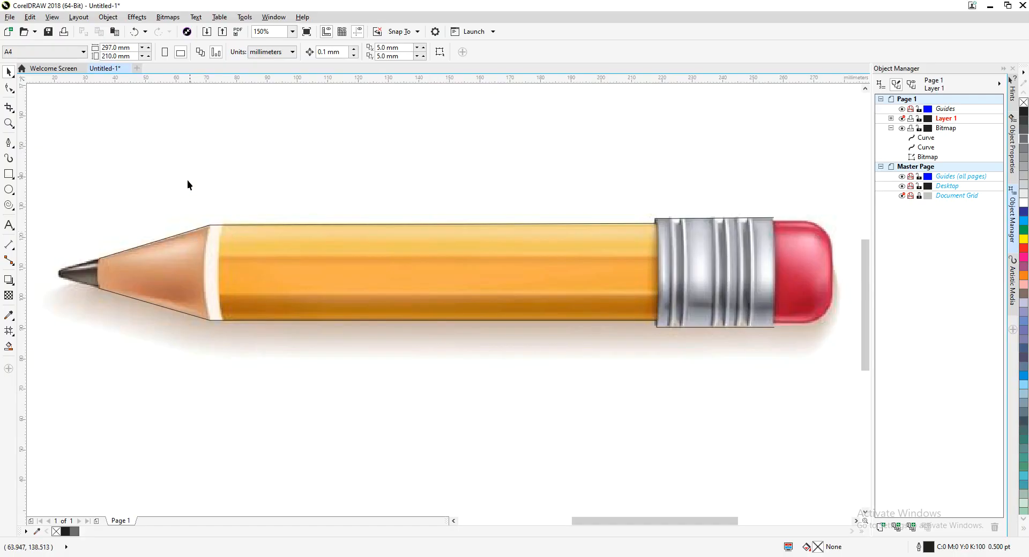
Try to place an artistic text object near the pencil while Layer 1 is hidden
{"action": "left_click", "coordinate": [8, 225]}
{"action": "scroll", "coordinate": [175, 185], "scroll_direction": "down", "scroll_amount": 1}
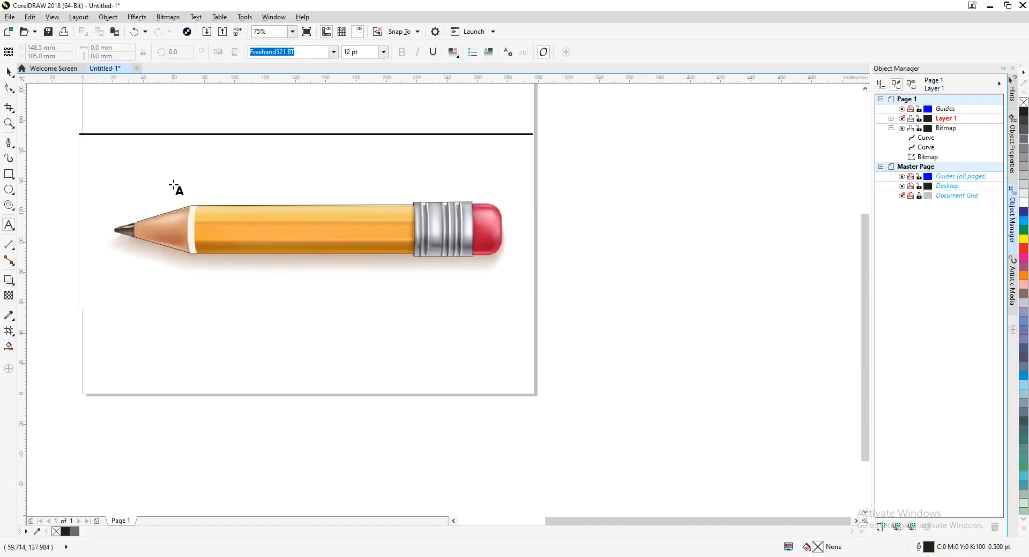
{"action": "scroll", "coordinate": [177, 243], "scroll_direction": "down", "scroll_amount": 1}
{"action": "left_click", "coordinate": [156, 193]}
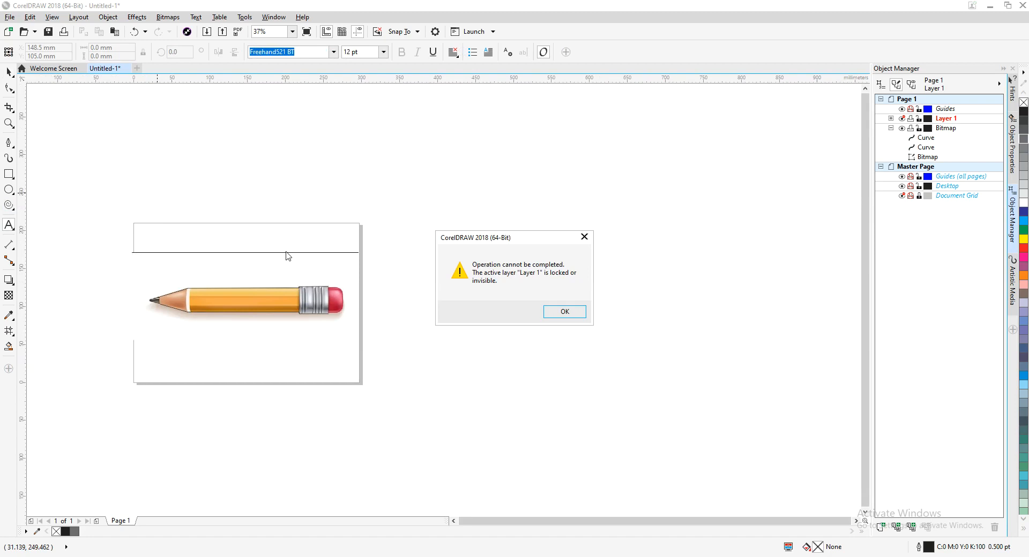
{"action": "left_click", "coordinate": [584, 314]}
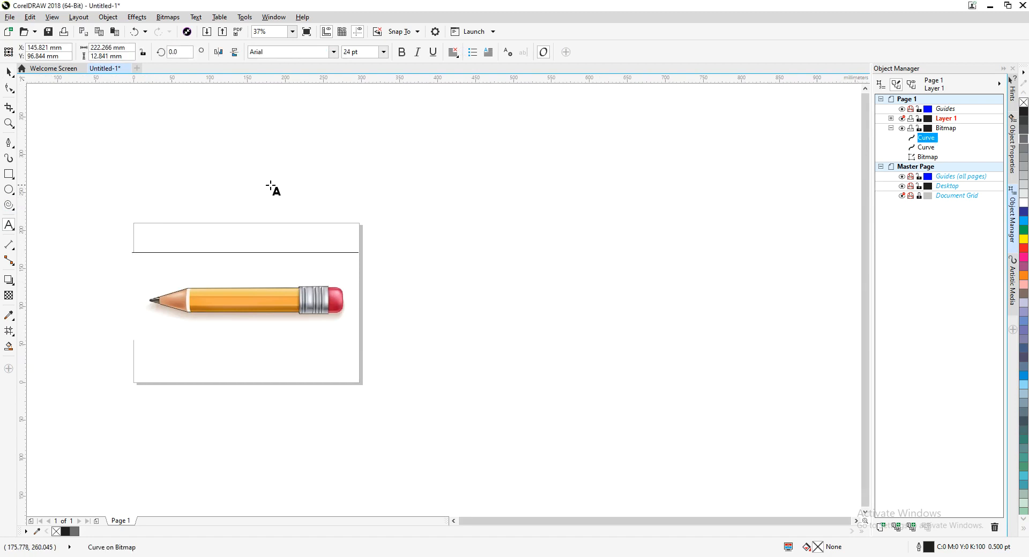
{"action": "left_click", "coordinate": [282, 264]}
{"action": "left_click", "coordinate": [566, 313]}
{"action": "left_click", "coordinate": [924, 149]}
{"action": "left_click", "coordinate": [304, 208]}
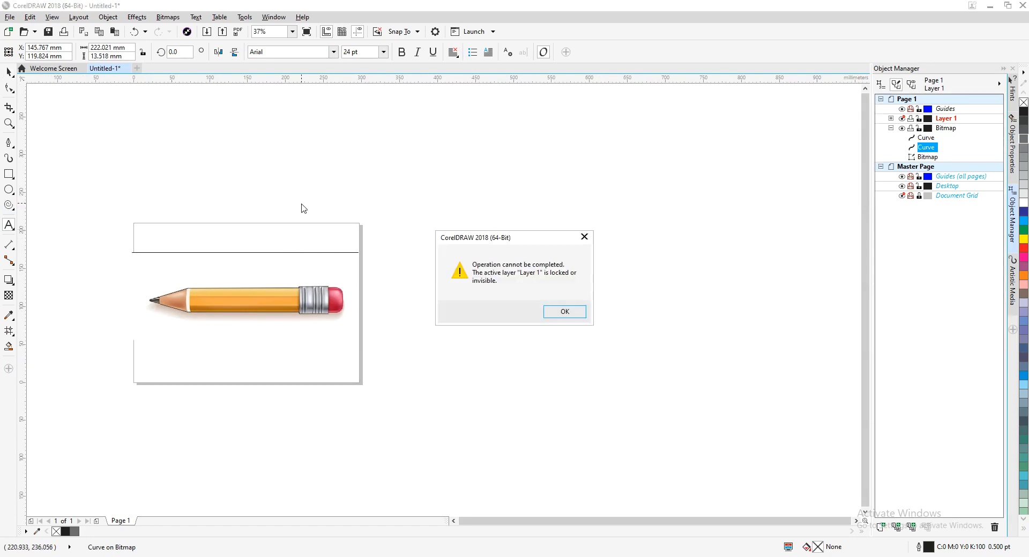
{"action": "left_click", "coordinate": [559, 314]}
{"action": "left_click", "coordinate": [269, 381]}
{"action": "left_click", "coordinate": [565, 312]}
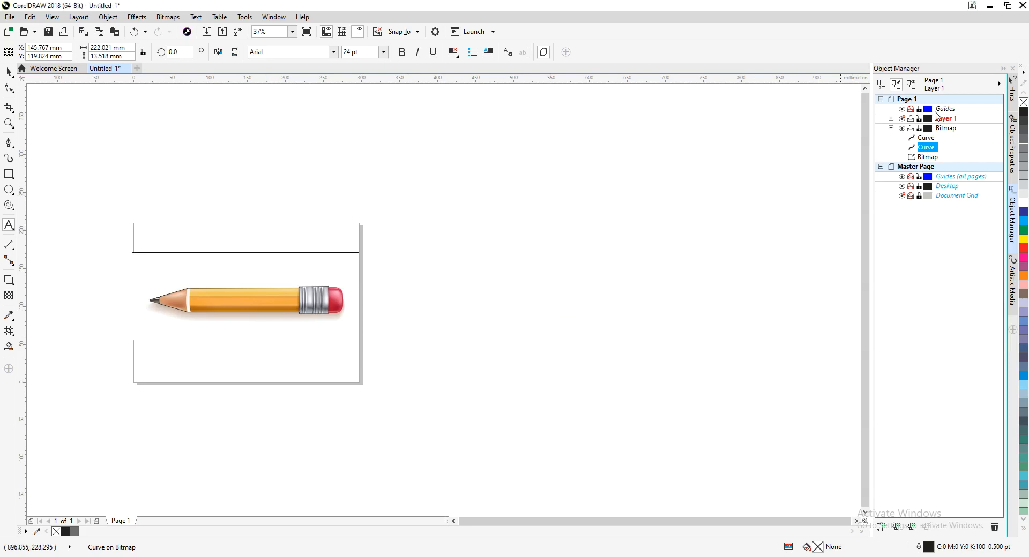
Make Layer 1 visible and paste the copied education text as artistic text beside the page, level with its lower part
{"action": "left_click", "coordinate": [902, 119]}
{"action": "left_click", "coordinate": [380, 355]}
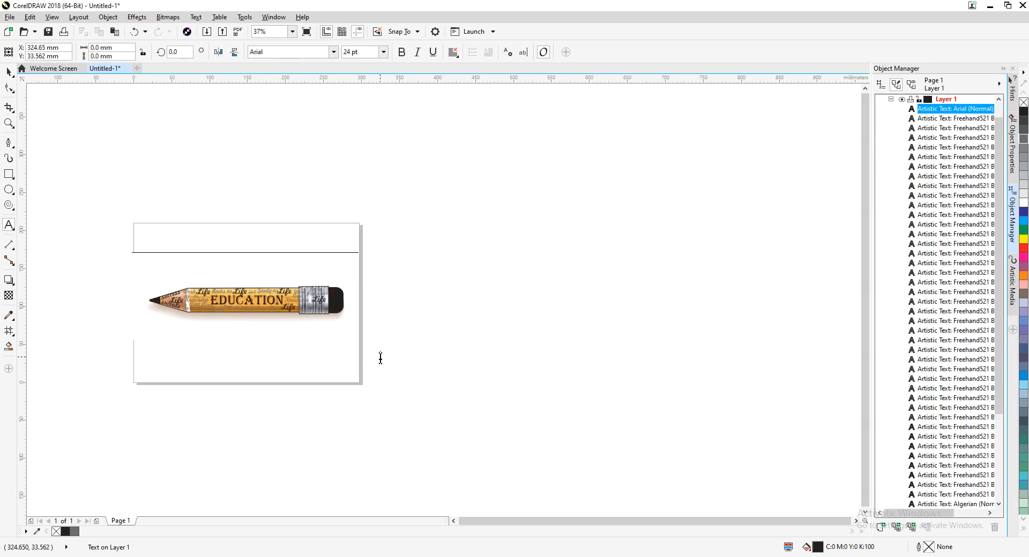
{"action": "key", "text": "ctrl+v"}
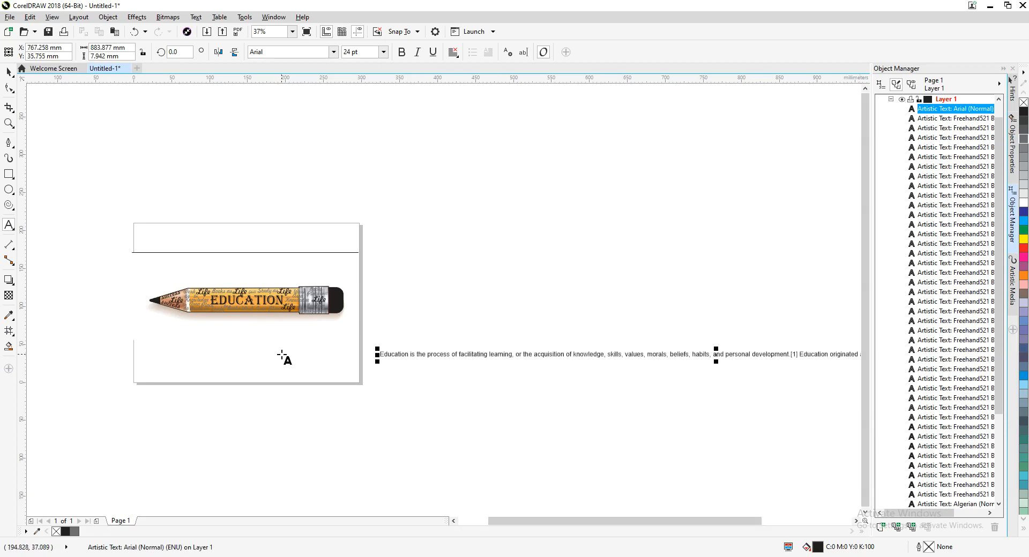
Move the pasted Arial text object from Layer 1 to the Bitmap layer
{"action": "left_click", "coordinate": [931, 112]}
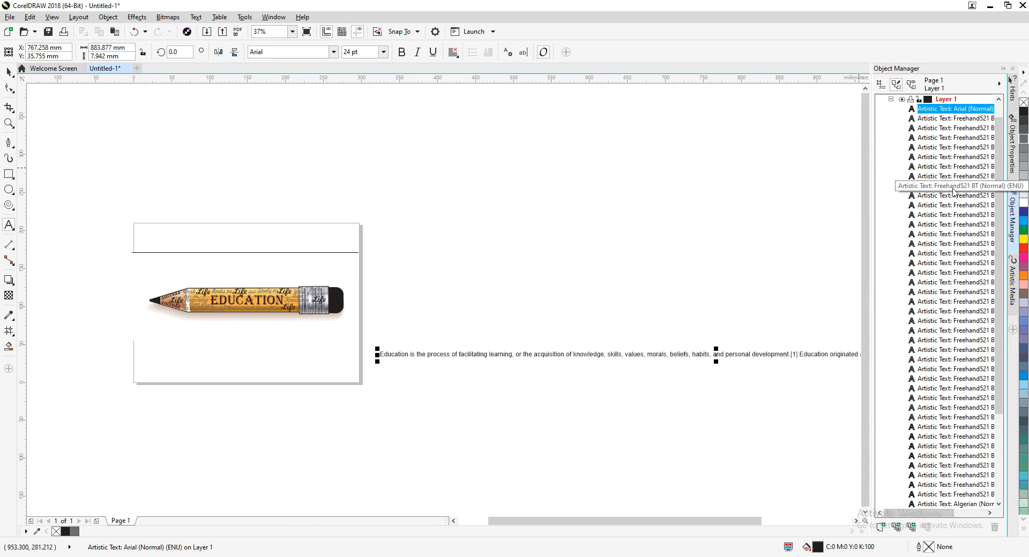
{"action": "left_click", "coordinate": [712, 193]}
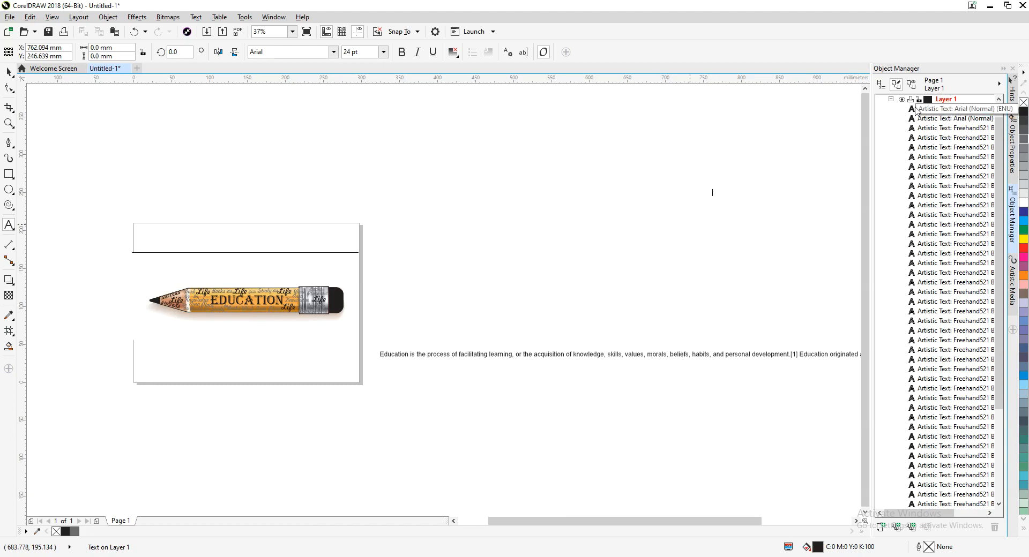
{"action": "scroll", "coordinate": [332, 332], "scroll_direction": "up", "scroll_amount": 1}
{"action": "left_click_drag", "start_coordinate": [332, 332], "coordinate": [363, 310]}
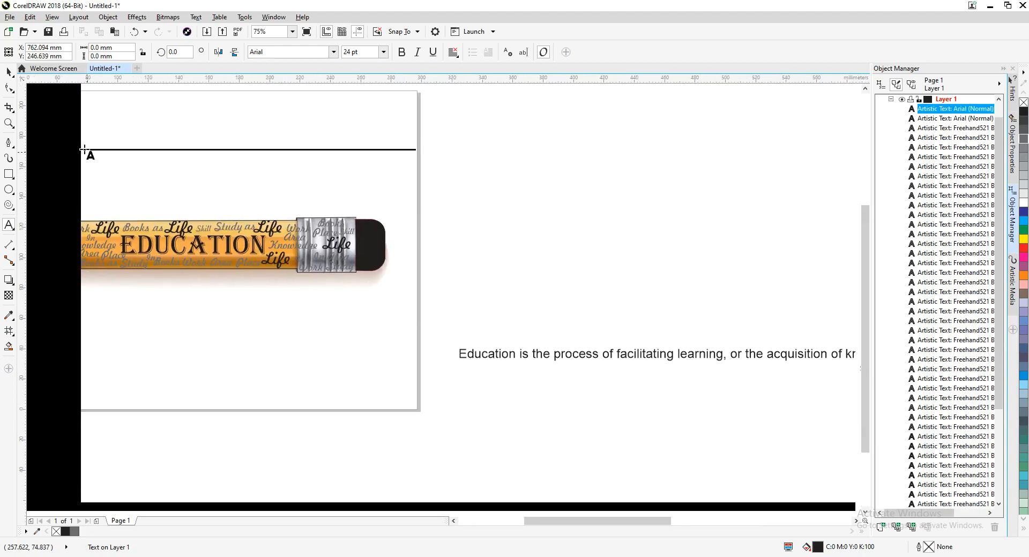
{"action": "left_click", "coordinate": [9, 74]}
{"action": "left_click", "coordinate": [955, 109]}
{"action": "scroll", "coordinate": [676, 276], "scroll_direction": "down", "scroll_amount": 4}
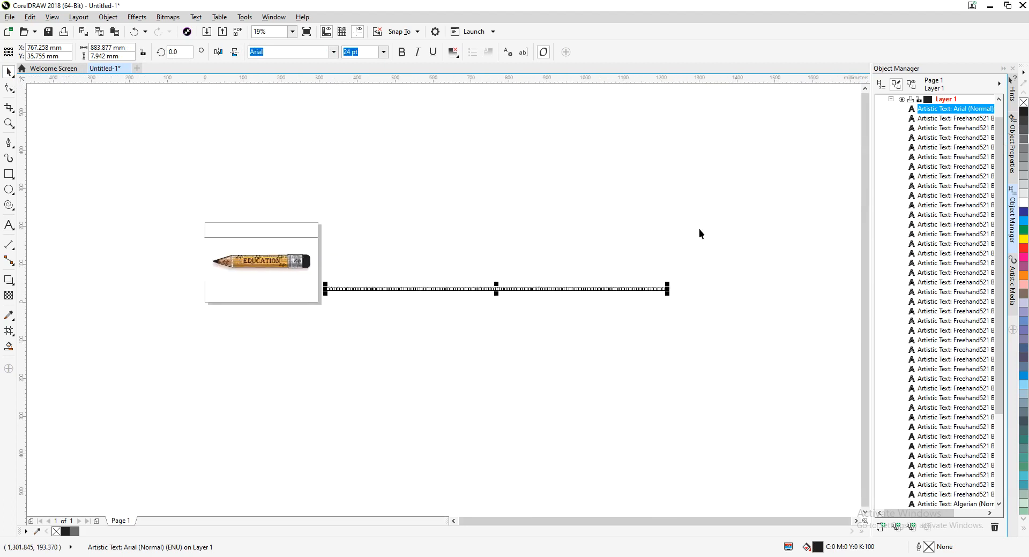
{"action": "scroll", "coordinate": [1000, 170], "scroll_direction": "down", "scroll_amount": 1}
{"action": "left_click_drag", "start_coordinate": [955, 99], "coordinate": [928, 487]}
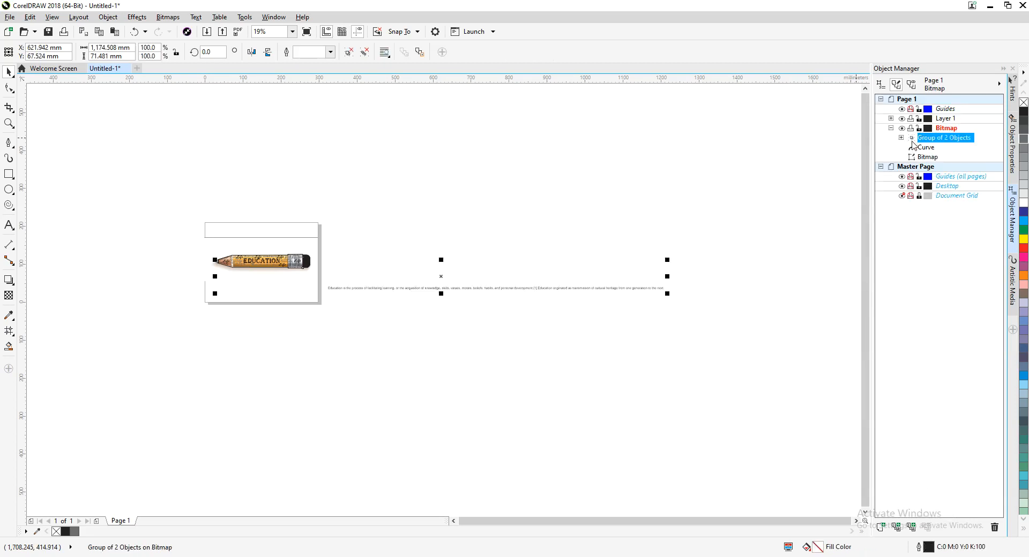
Take the text out of its group with the curve so it sits above both curves on the Bitmap layer, and hide Layer 1
{"action": "left_click", "coordinate": [901, 138]}
{"action": "left_click_drag", "start_coordinate": [939, 148], "coordinate": [937, 139]}
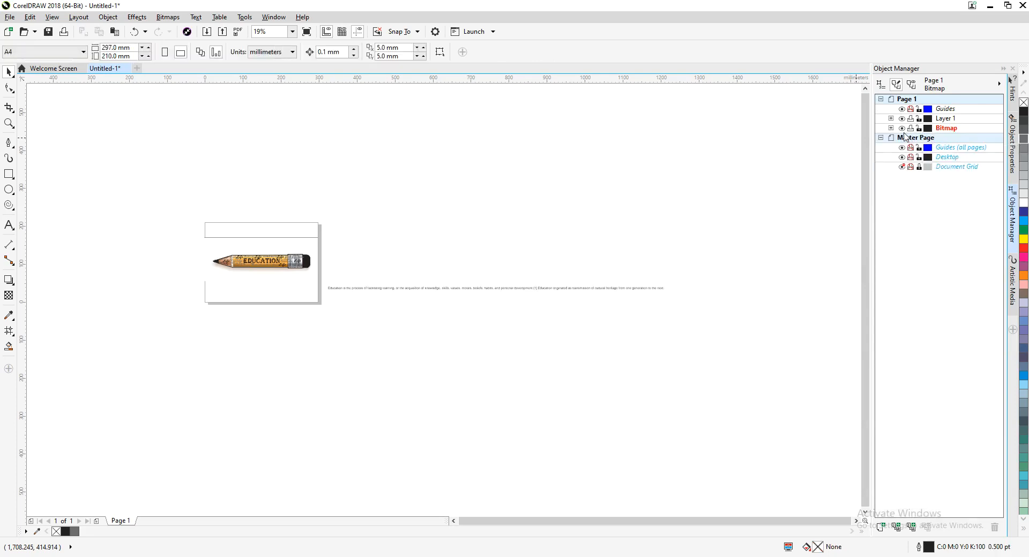
{"action": "left_click", "coordinate": [890, 128]}
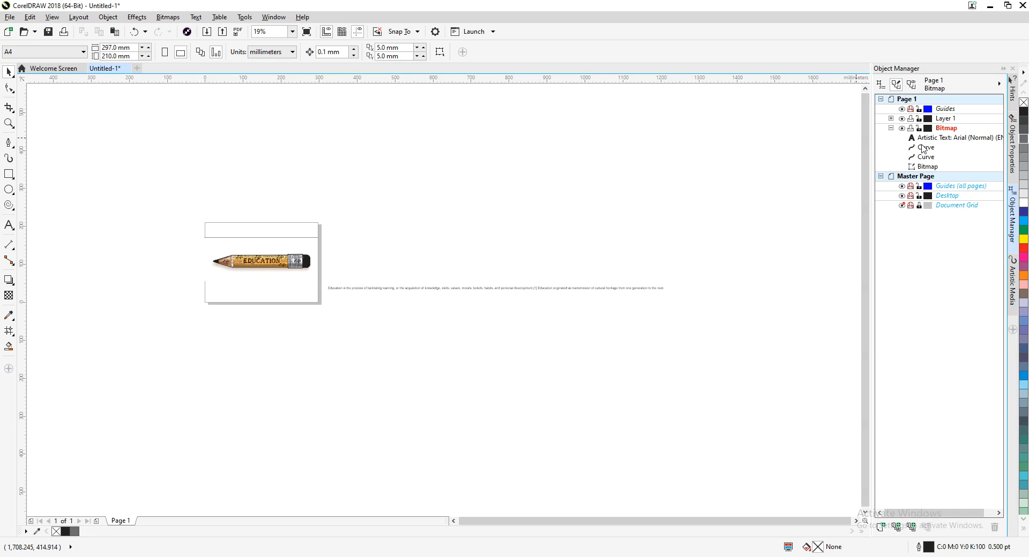
{"action": "left_click", "coordinate": [902, 118]}
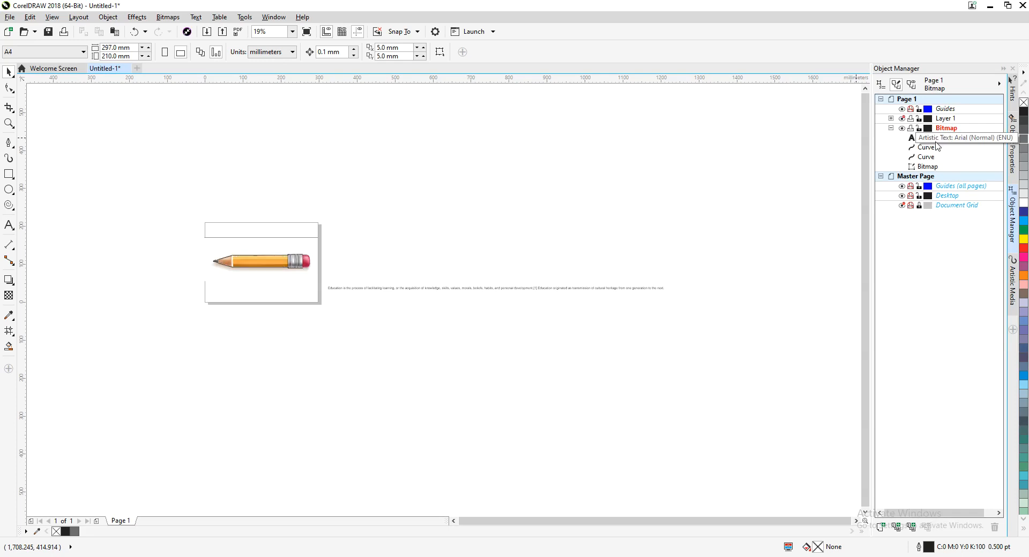
Move the education text line to just above the pencil and set its font size to 8 pt
{"action": "scroll", "coordinate": [419, 322], "scroll_direction": "up", "scroll_amount": 4}
{"action": "left_click_drag", "start_coordinate": [599, 357], "coordinate": [603, 356]}
{"action": "left_click_drag", "start_coordinate": [411, 260], "coordinate": [513, 315]}
{"action": "left_click_drag", "start_coordinate": [395, 290], "coordinate": [42, 129]}
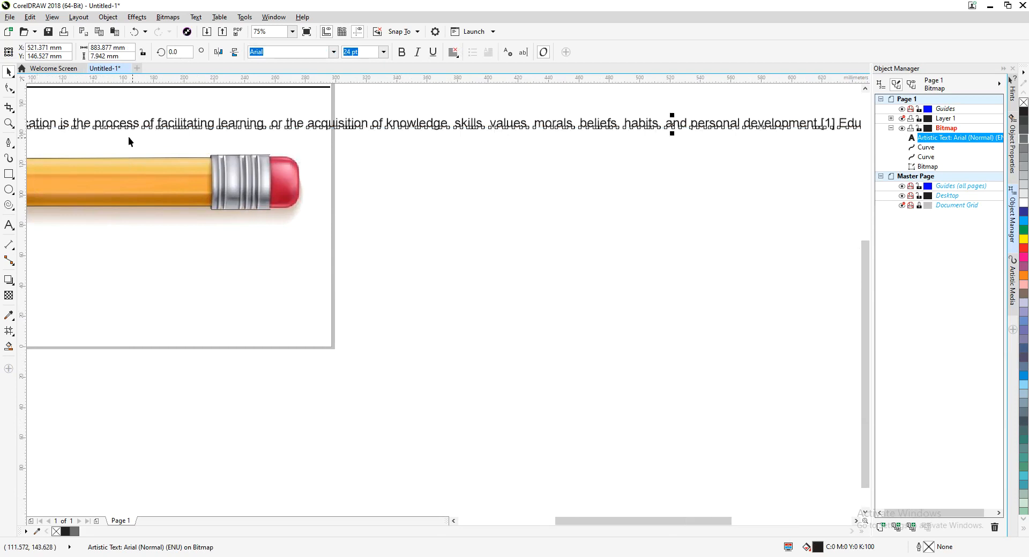
{"action": "left_click_drag", "start_coordinate": [211, 163], "coordinate": [513, 328]}
{"action": "left_click_drag", "start_coordinate": [446, 304], "coordinate": [393, 290]}
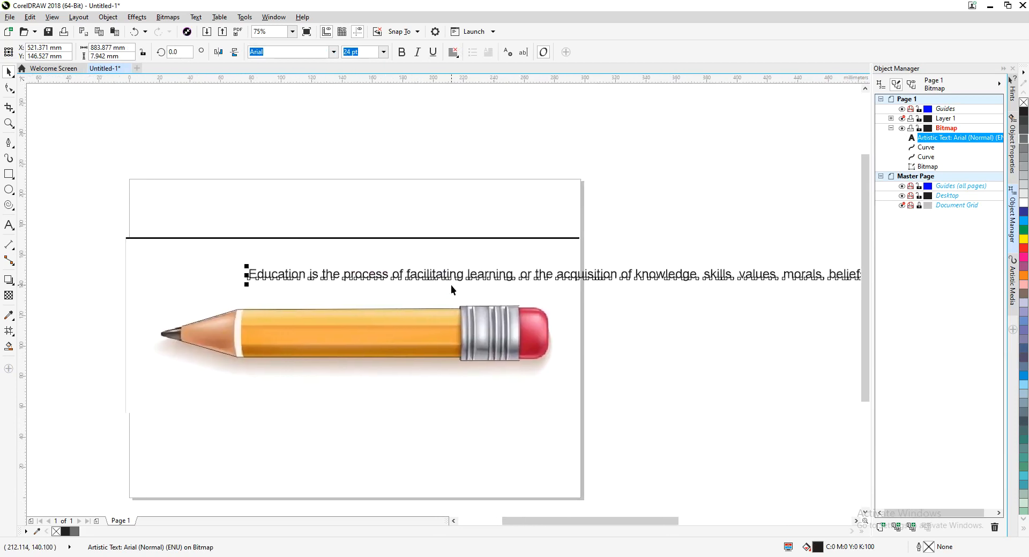
{"action": "left_click", "coordinate": [383, 52]}
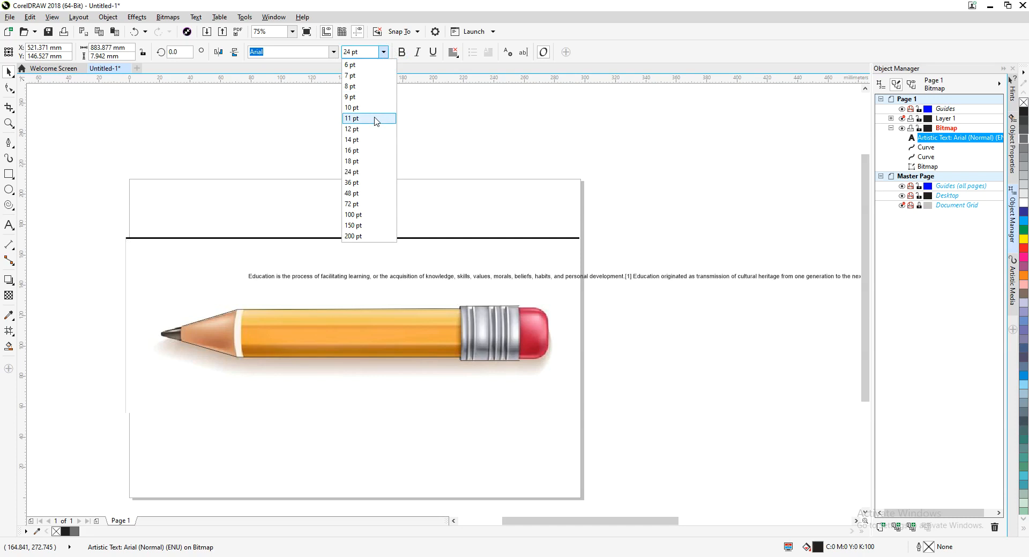
{"action": "left_click", "coordinate": [370, 86]}
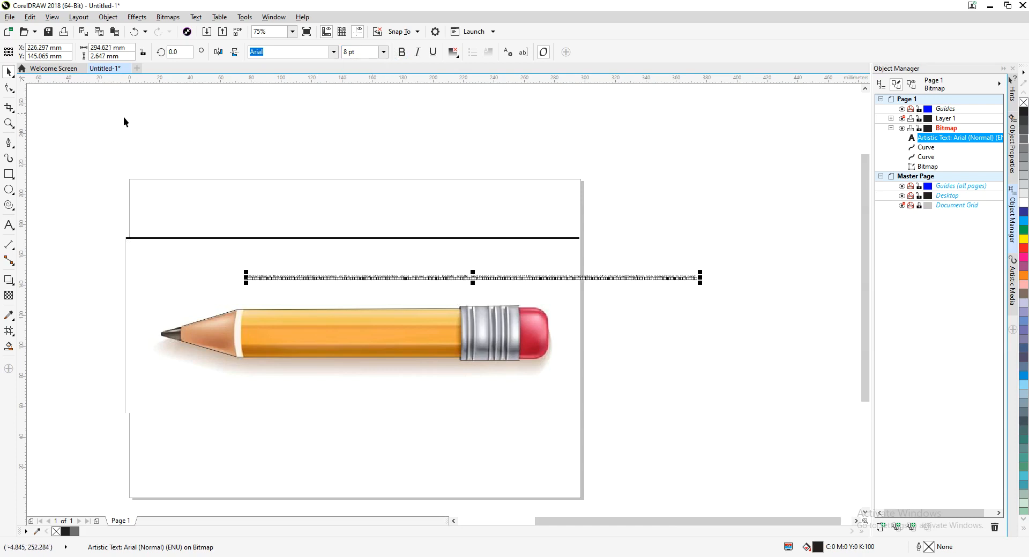
{"action": "left_click", "coordinate": [288, 296]}
{"action": "left_click_drag", "start_coordinate": [311, 275], "coordinate": [284, 275]}
{"action": "left_click_drag", "start_coordinate": [613, 276], "coordinate": [486, 272]}
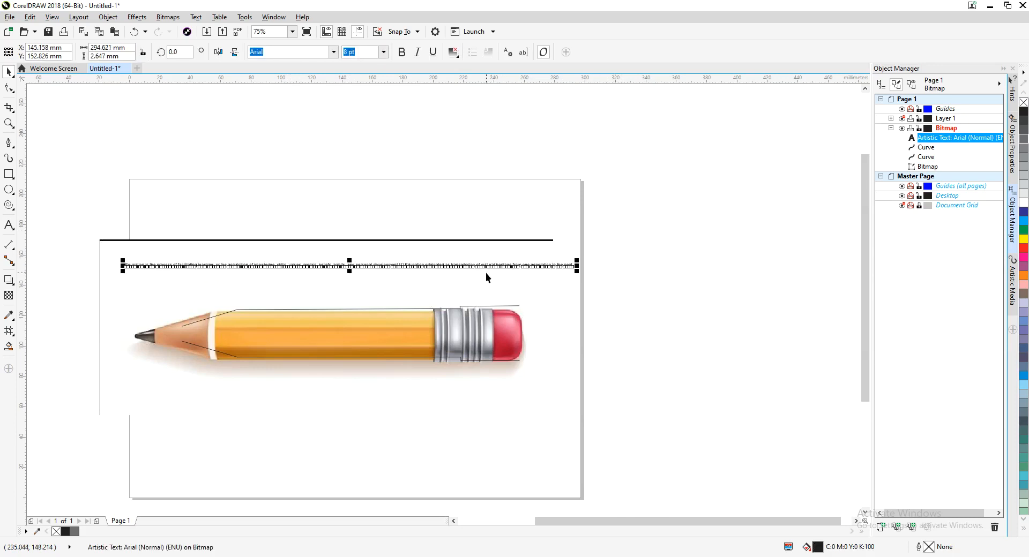
{"action": "key", "text": "ctrl+z"}
{"action": "key", "text": "ctrl+z"}
Move the education text line down onto the upper edge of the pencil body
{"action": "scroll", "coordinate": [357, 330], "scroll_direction": "up", "scroll_amount": 2}
{"action": "left_click_drag", "start_coordinate": [321, 312], "coordinate": [529, 287]}
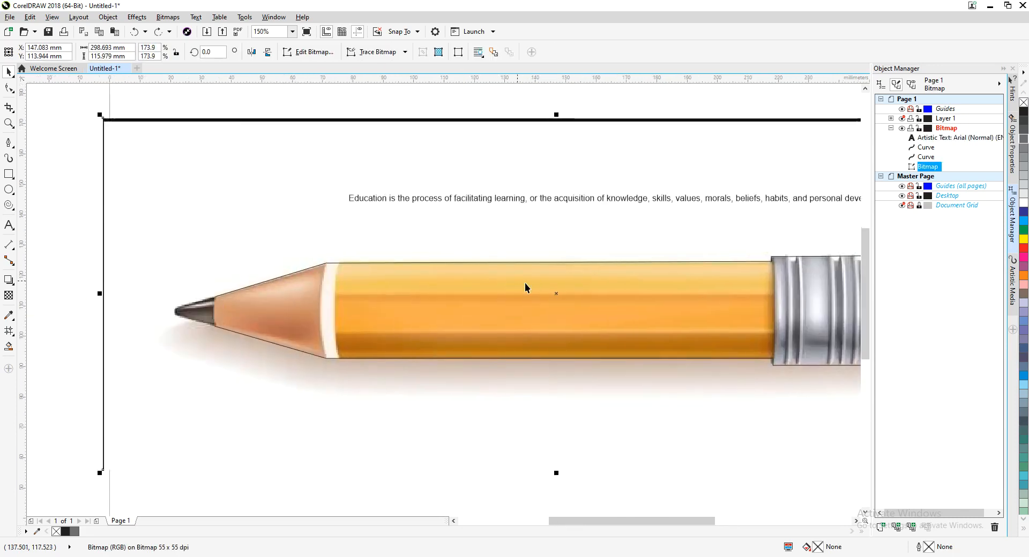
{"action": "left_click_drag", "start_coordinate": [391, 200], "coordinate": [371, 266]}
{"action": "left_click", "coordinate": [374, 267]}
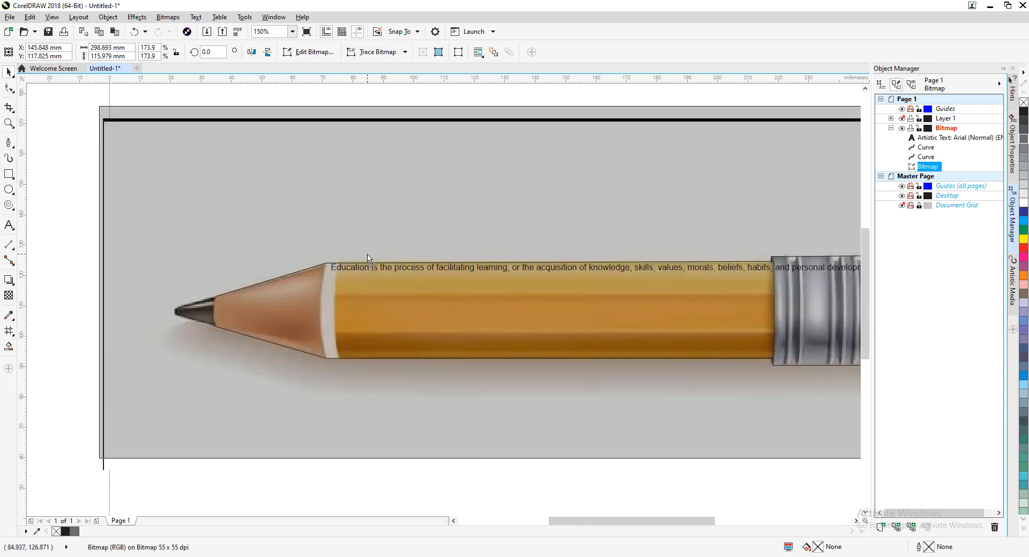
{"action": "left_click", "coordinate": [357, 290]}
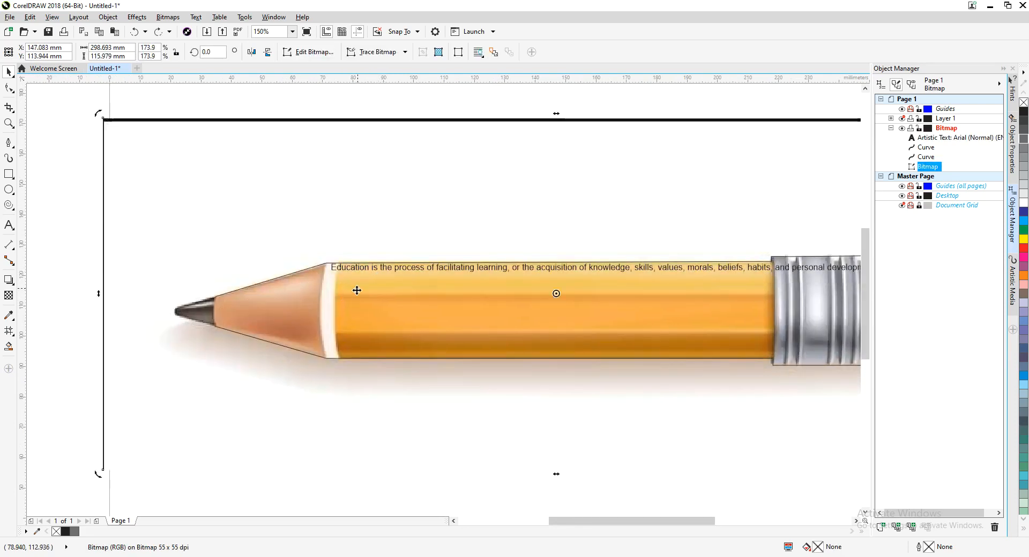
Hide the pencil bitmap on the Bitmap layer so only the outline curves and the text stay displayed
{"action": "left_click", "coordinate": [59, 310]}
{"action": "left_click", "coordinate": [928, 167]}
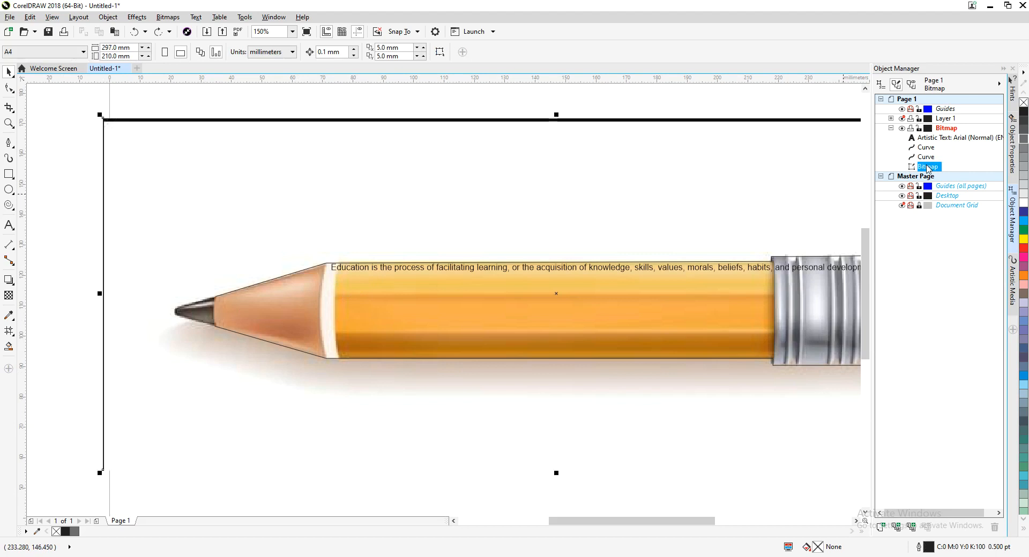
{"action": "right_click", "coordinate": [928, 167]}
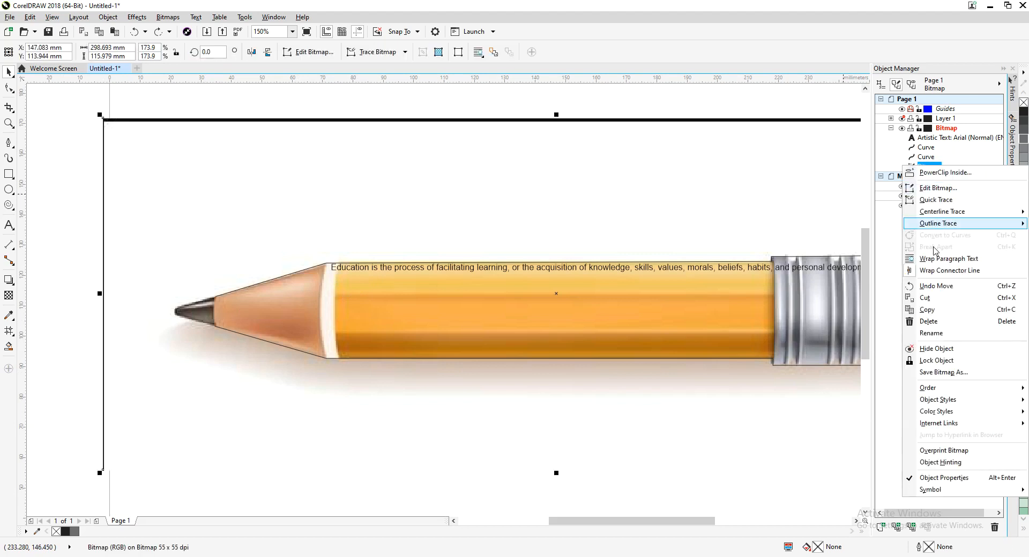
{"action": "left_click", "coordinate": [936, 349]}
Move the education text line well above the two pencil outline curves
{"action": "mouse_move", "coordinate": [417, 301]}
{"action": "left_mouse_down"}
{"action": "mouse_move", "coordinate": [388, 355]}
{"action": "mouse_move", "coordinate": [385, 320]}
{"action": "mouse_move", "coordinate": [368, 305]}
{"action": "mouse_move", "coordinate": [361, 323]}
{"action": "mouse_move", "coordinate": [350, 256]}
{"action": "mouse_move", "coordinate": [236, 162]}
{"action": "mouse_move", "coordinate": [218, 173]}
{"action": "mouse_move", "coordinate": [235, 161]}
{"action": "left_mouse_up"}
{"action": "double_click", "coordinate": [235, 156]}
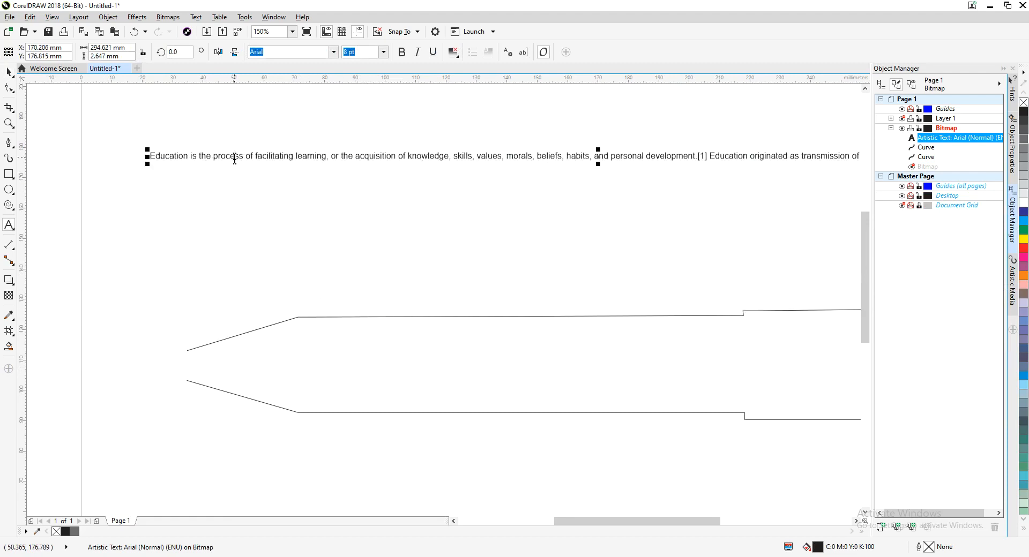
{"action": "key", "text": "ctrl+a"}
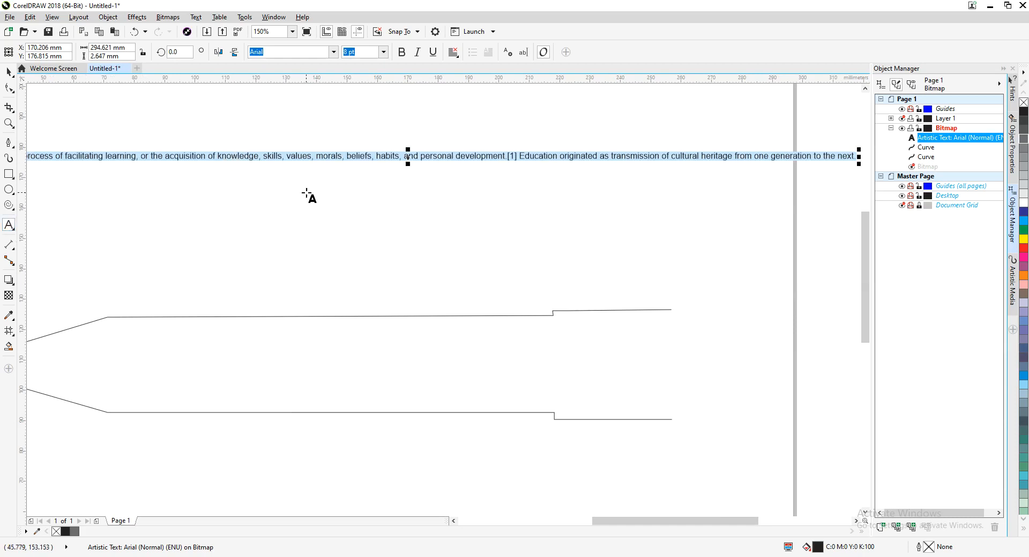
{"action": "left_click", "coordinate": [9, 72]}
{"action": "scroll", "coordinate": [164, 245], "scroll_direction": "down", "scroll_amount": 2}
{"action": "scroll", "coordinate": [164, 240], "scroll_direction": "down", "scroll_amount": 1}
{"action": "left_click_drag", "start_coordinate": [164, 240], "coordinate": [264, 288]}
{"action": "scroll", "coordinate": [241, 263], "scroll_direction": "up", "scroll_amount": 1}
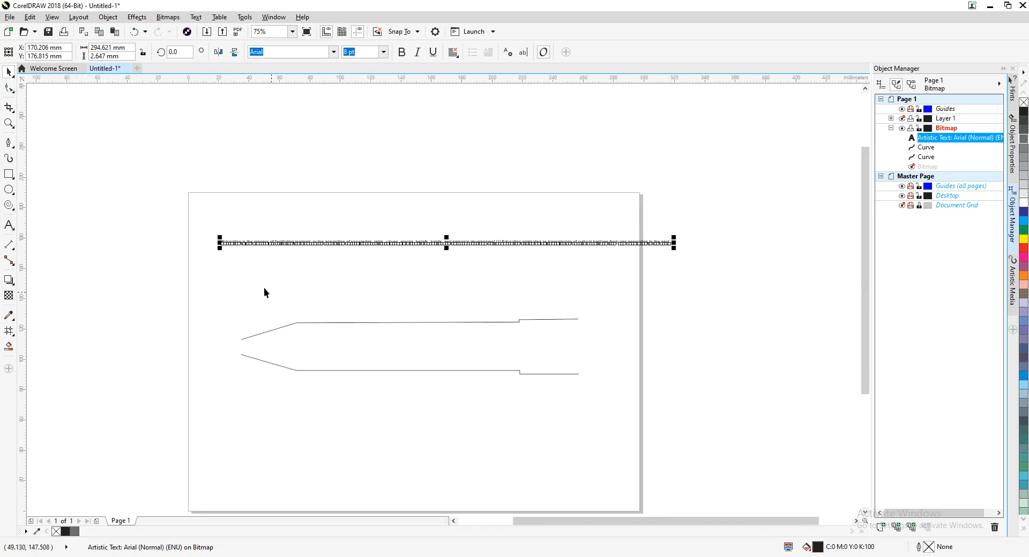
{"action": "left_click", "coordinate": [314, 323]}
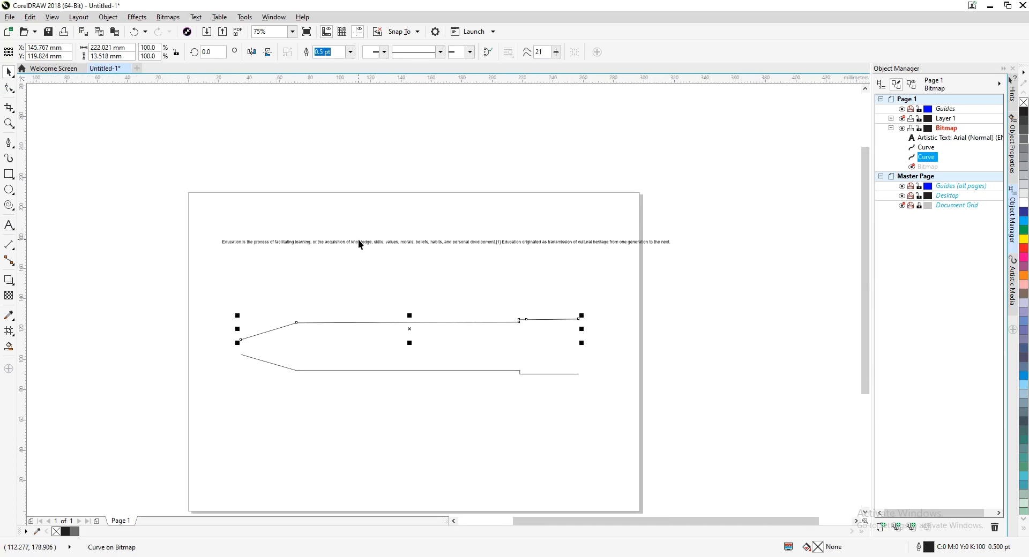
{"action": "key", "text": "Escape"}
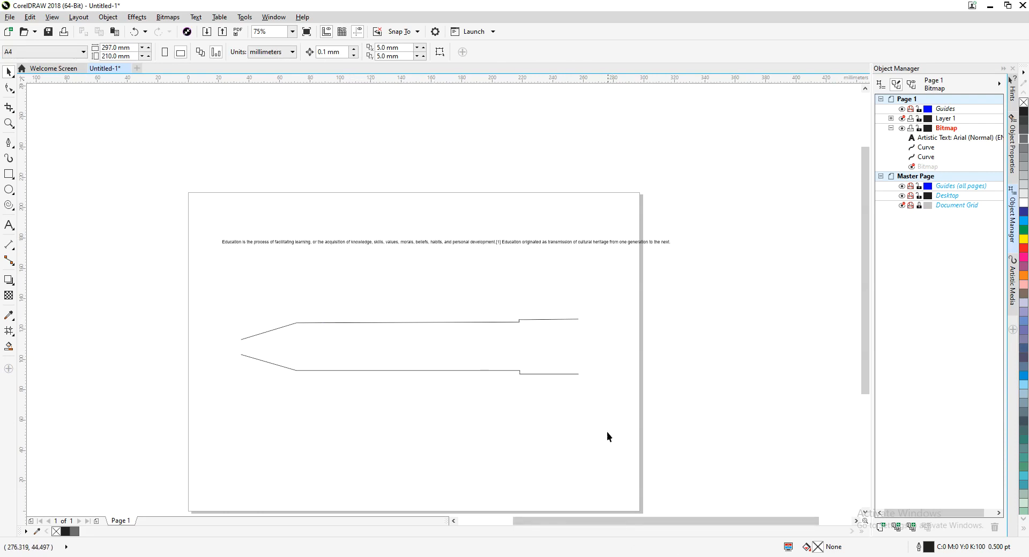
{"action": "left_click", "coordinate": [628, 556]}
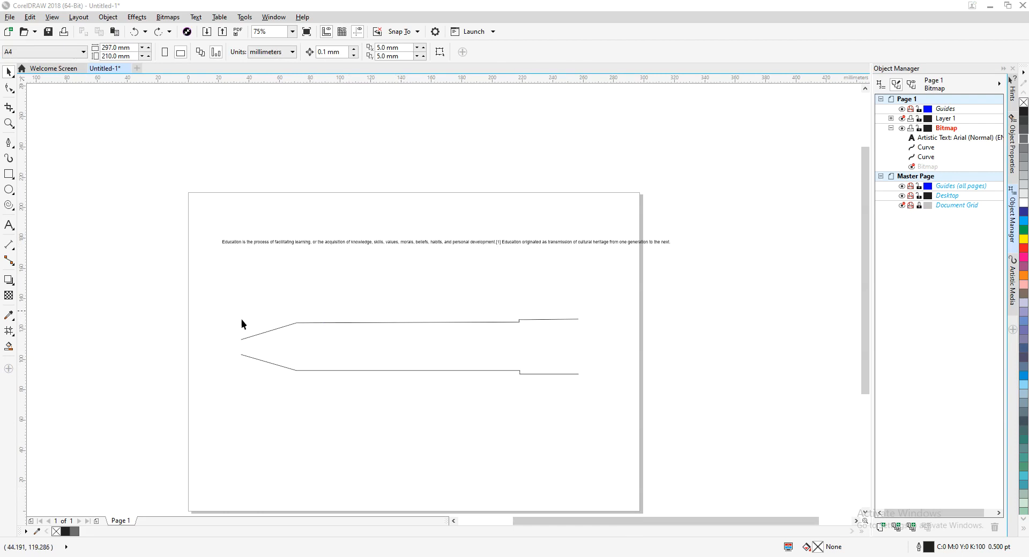
{"action": "scroll", "coordinate": [209, 291], "scroll_direction": "up", "scroll_amount": 1}
{"action": "left_click_drag", "start_coordinate": [280, 293], "coordinate": [106, 211]}
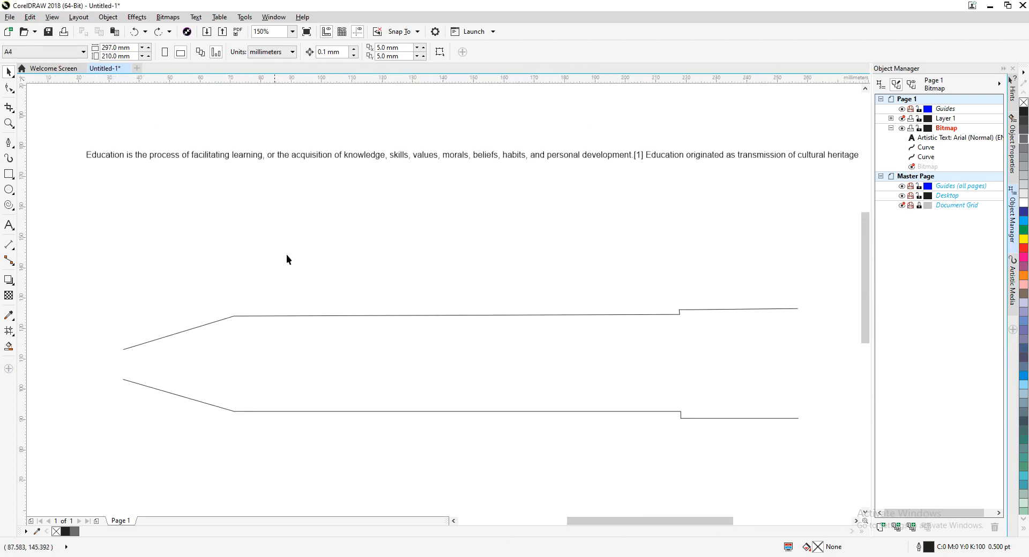
Fit the education text to the upper pencil outline curve as its path
{"action": "left_click", "coordinate": [327, 315]}
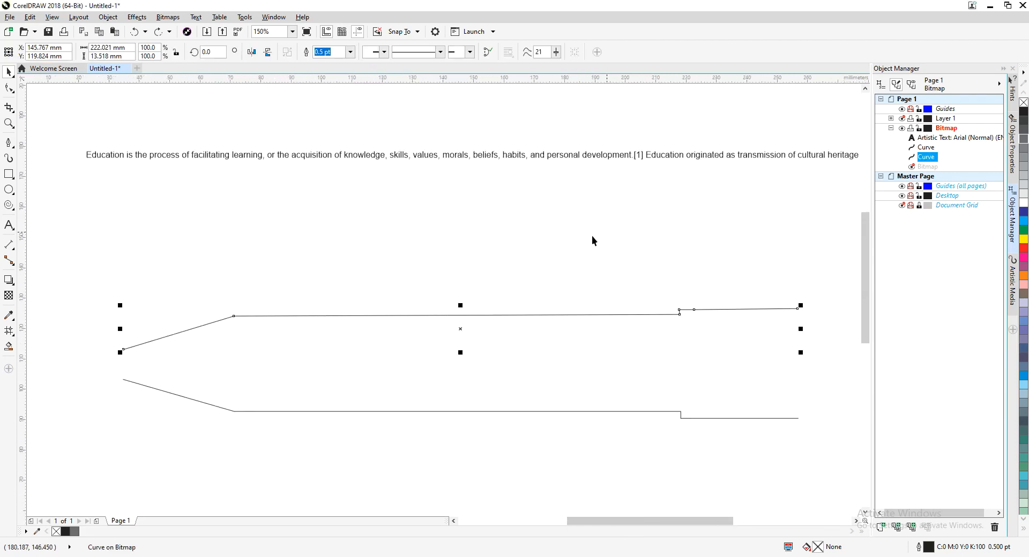
{"action": "left_click", "coordinate": [943, 138], "text": "ctrl"}
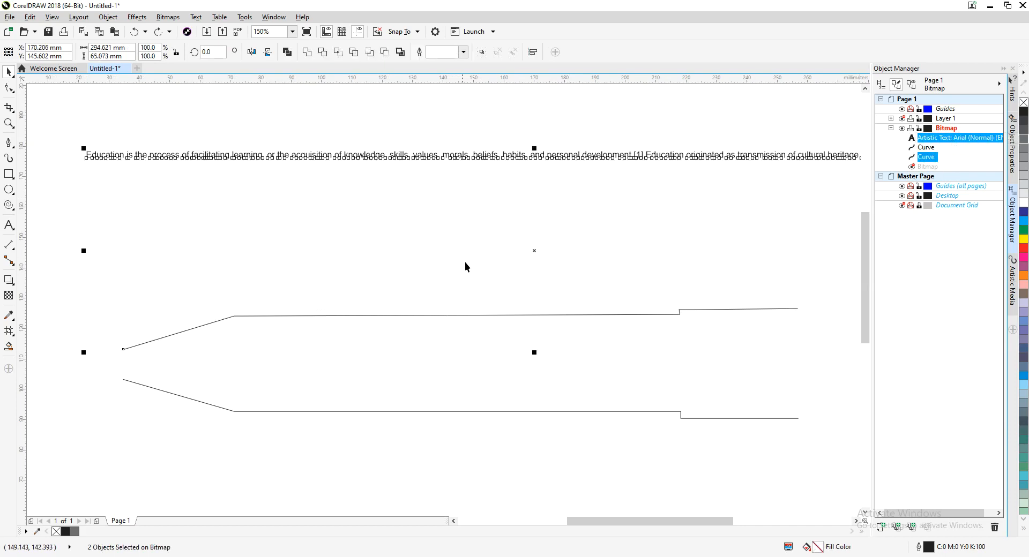
{"action": "left_click", "coordinate": [939, 139]}
{"action": "left_click", "coordinate": [926, 157], "text": "ctrl"}
{"action": "left_click", "coordinate": [189, 18]}
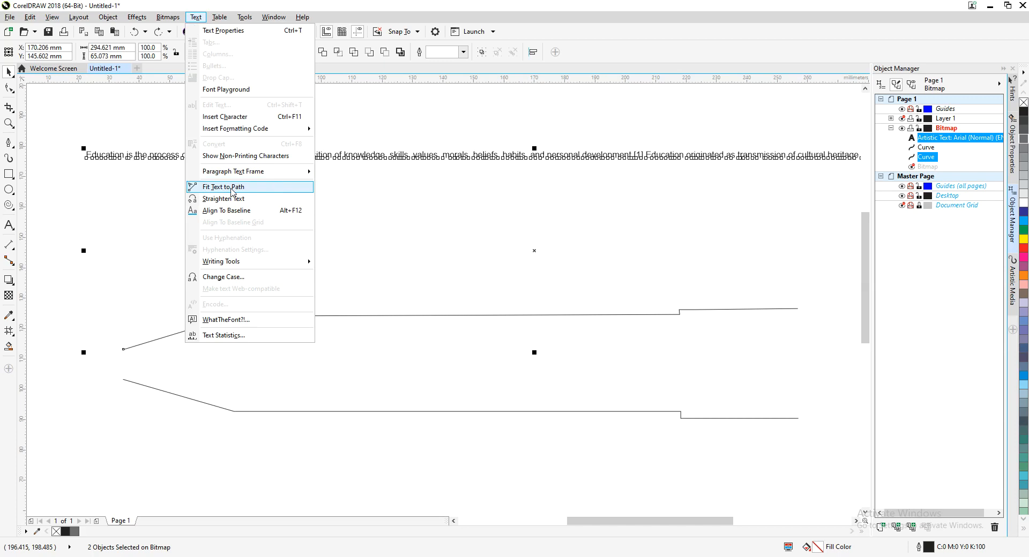
{"action": "left_click", "coordinate": [231, 188]}
Try to delete the overlapping letters at the end of the text on the upper curve
{"action": "left_click_drag", "start_coordinate": [626, 205], "coordinate": [498, 182]}
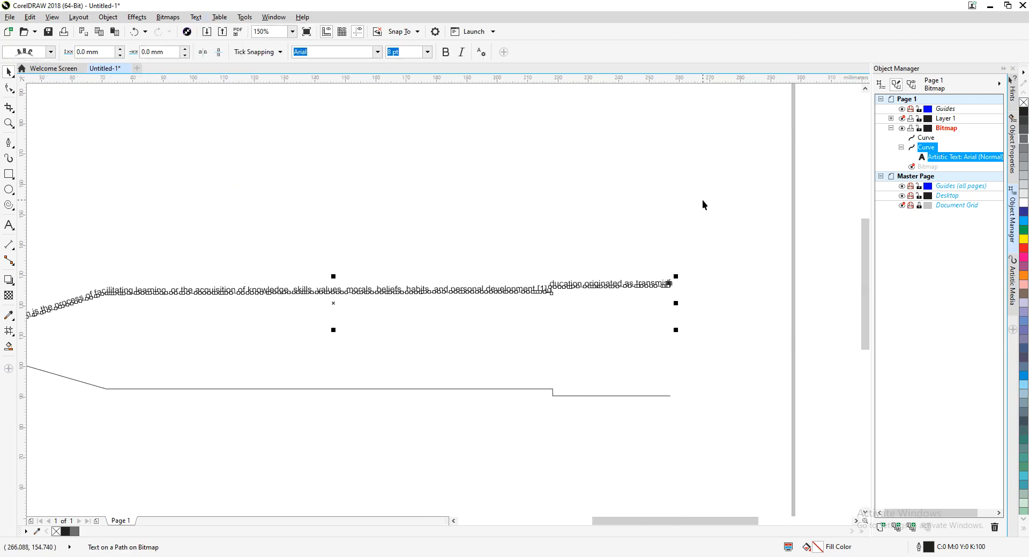
{"action": "left_click", "coordinate": [702, 201]}
{"action": "scroll", "coordinate": [655, 254], "scroll_direction": "up", "scroll_amount": 2}
{"action": "left_click_drag", "start_coordinate": [667, 260], "coordinate": [423, 192]}
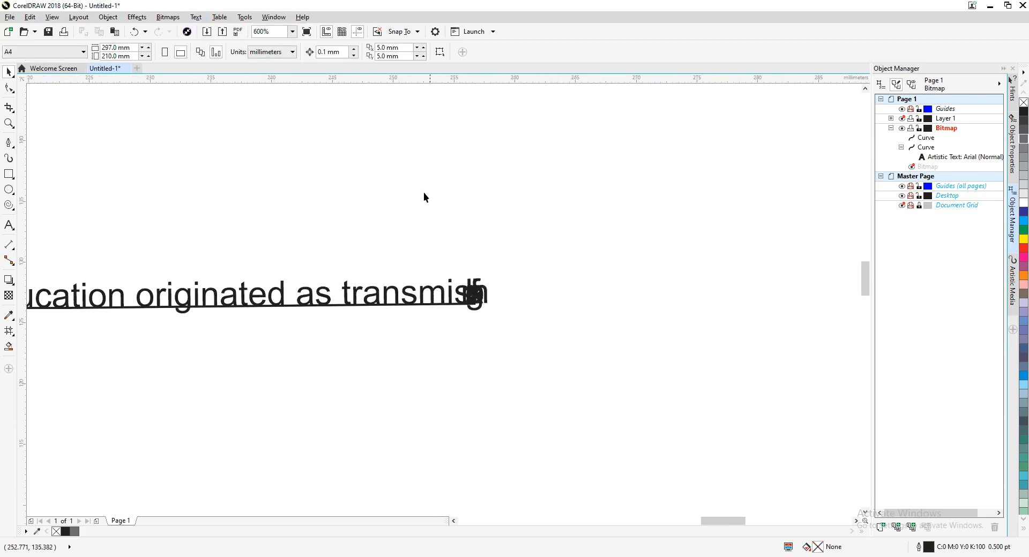
{"action": "double_click", "coordinate": [471, 295]}
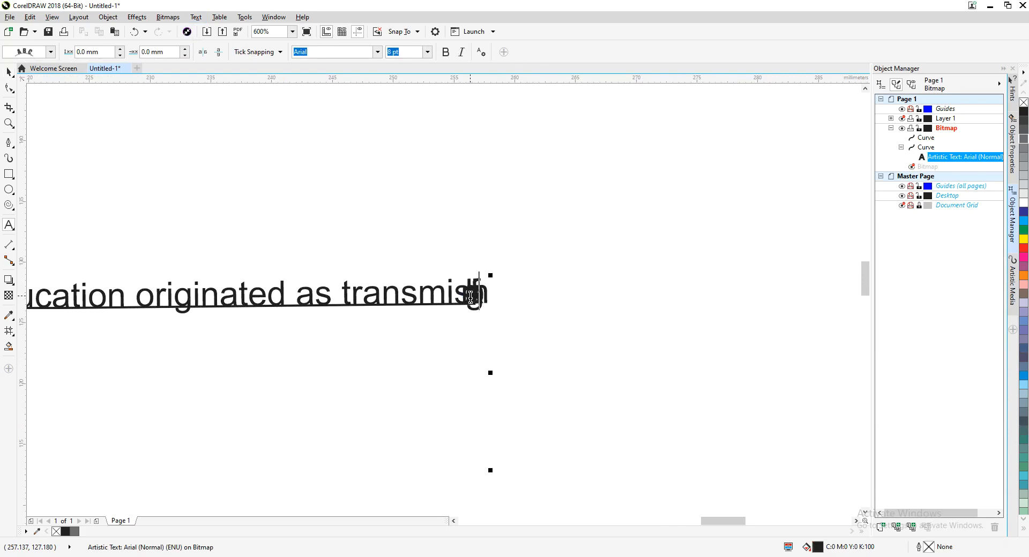
{"action": "left_click_drag", "start_coordinate": [469, 295], "coordinate": [461, 294]}
{"action": "key", "text": "Delete"}
{"action": "key", "text": "ctrl+z"}
Select all of the education text on the upper curve and set its font size to 6 pt
{"action": "scroll", "coordinate": [509, 354], "scroll_direction": "down", "scroll_amount": 2}
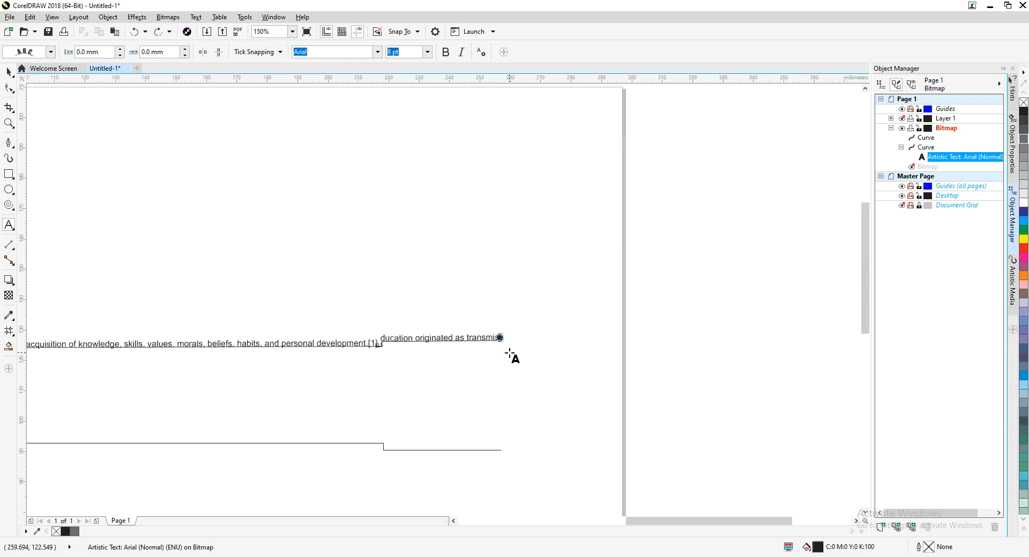
{"action": "scroll", "coordinate": [376, 356], "scroll_direction": "down", "scroll_amount": 1}
{"action": "scroll", "coordinate": [386, 361], "scroll_direction": "left", "scroll_amount": 2}
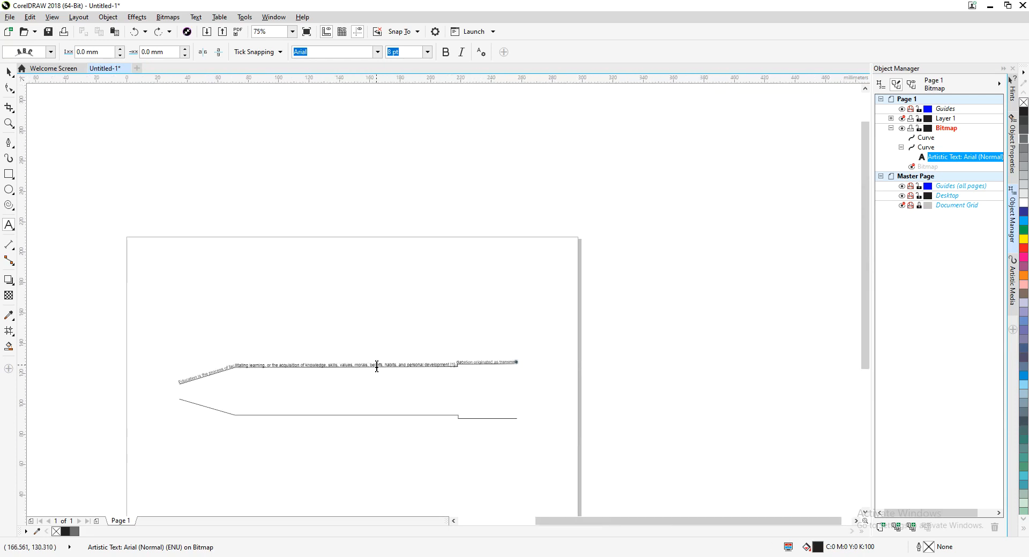
{"action": "key", "text": "ctrl+a"}
{"action": "scroll", "coordinate": [377, 366], "scroll_direction": "up", "scroll_amount": 1}
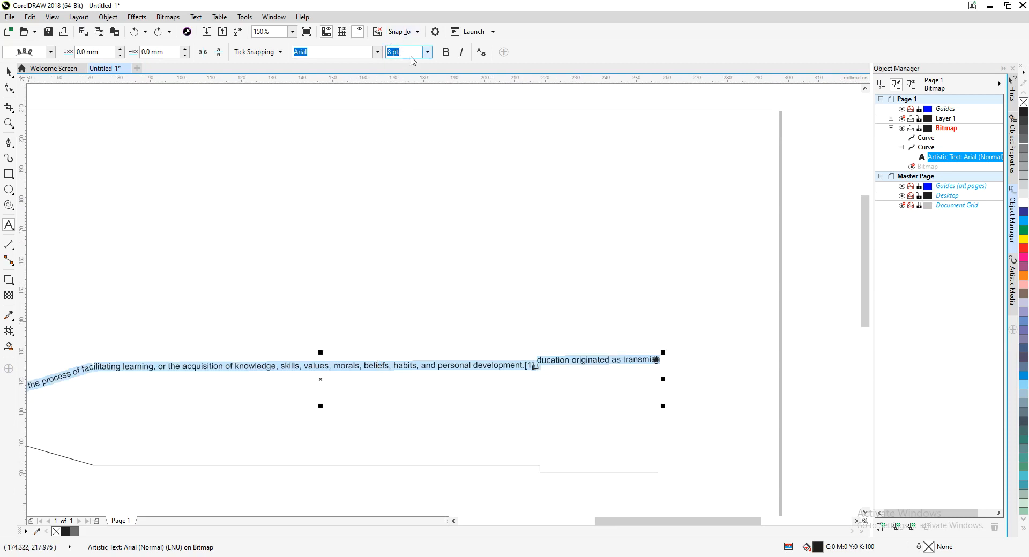
{"action": "left_click", "coordinate": [427, 52]}
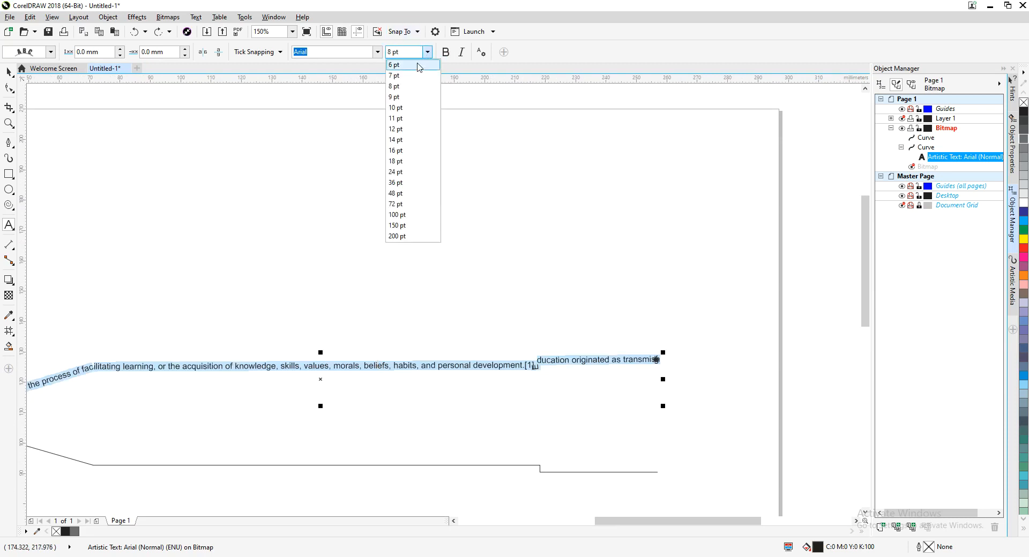
{"action": "left_click", "coordinate": [414, 65]}
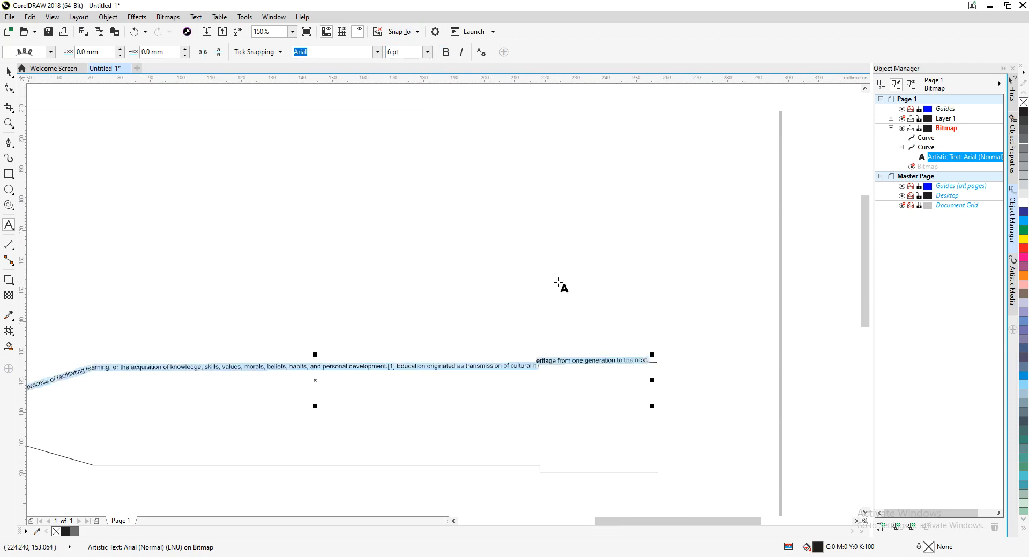
Try font sizes of 6.5, 6.4 and 6.2 pt for the text on the upper curve
{"action": "left_click_drag", "start_coordinate": [443, 283], "coordinate": [532, 199]}
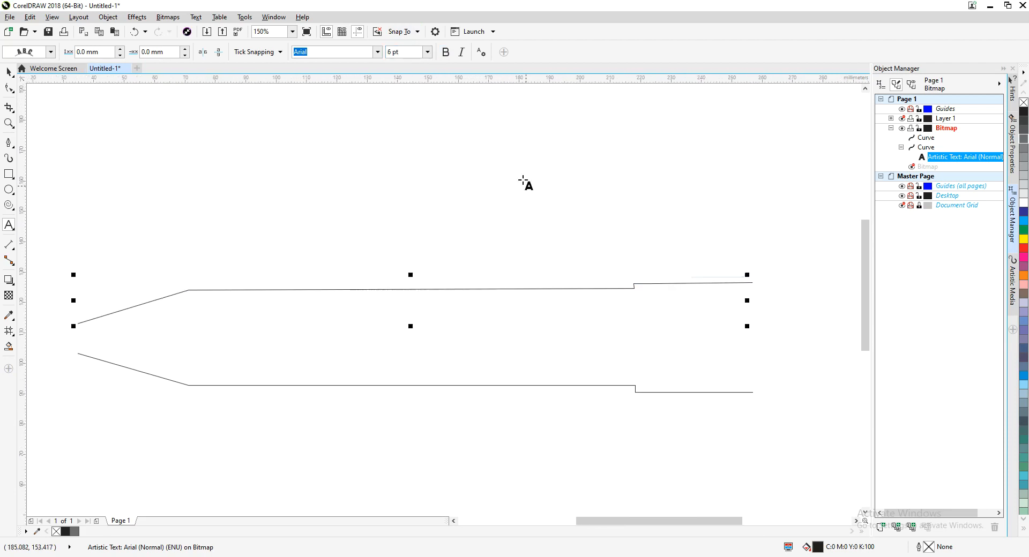
{"action": "left_click", "coordinate": [429, 52]}
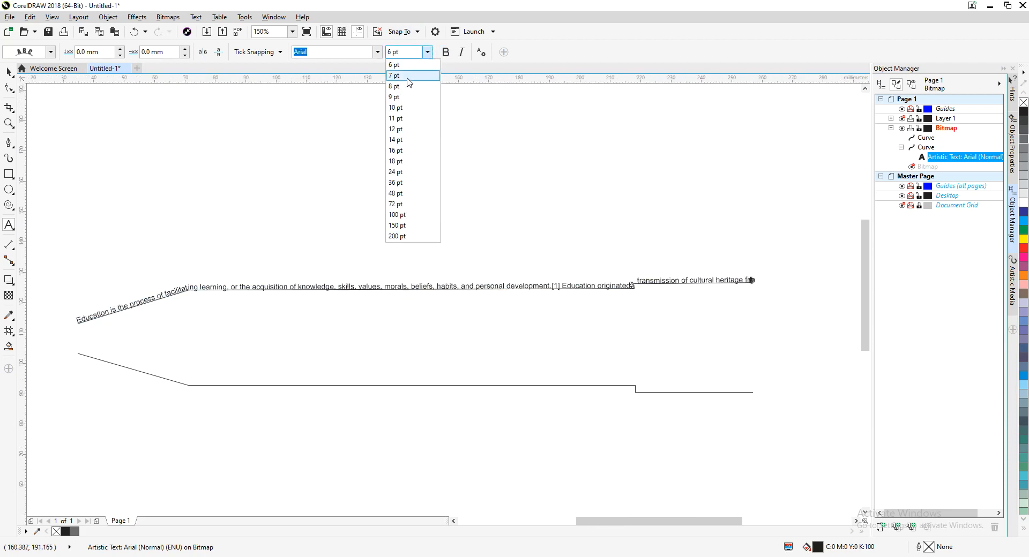
{"action": "left_click_drag", "start_coordinate": [405, 50], "coordinate": [367, 52]}
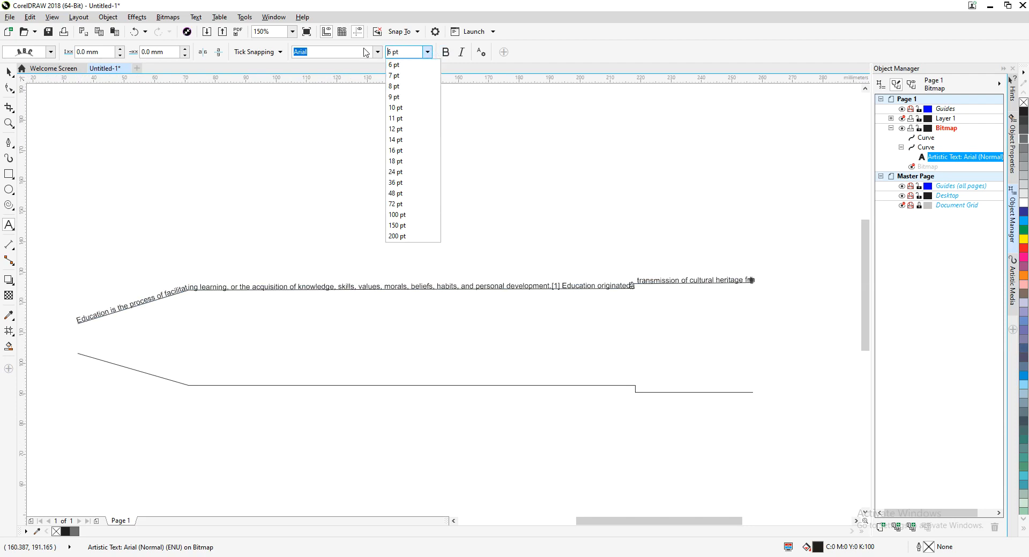
{"action": "type", "text": "6.5"}
{"action": "key", "text": "Return"}
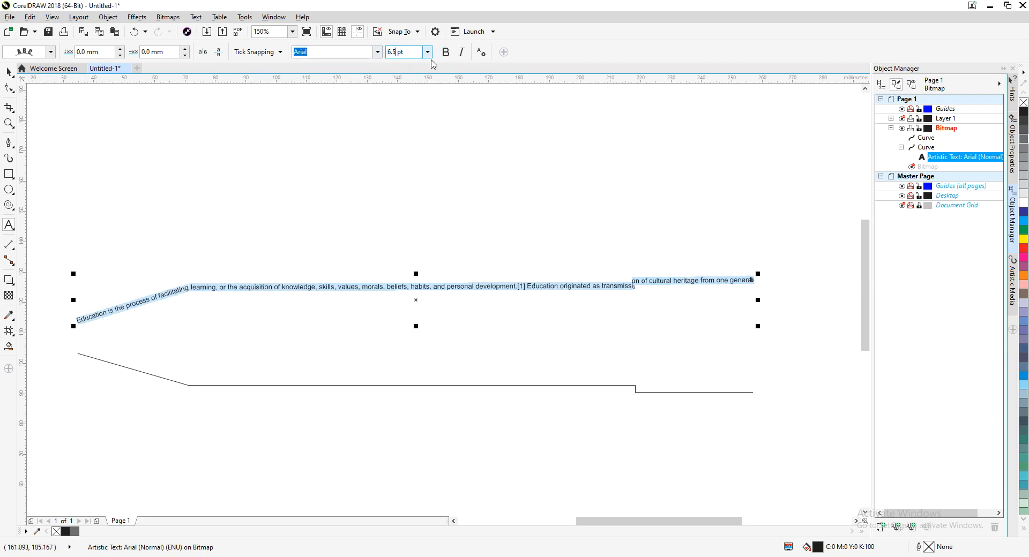
{"action": "key", "text": "Return"}
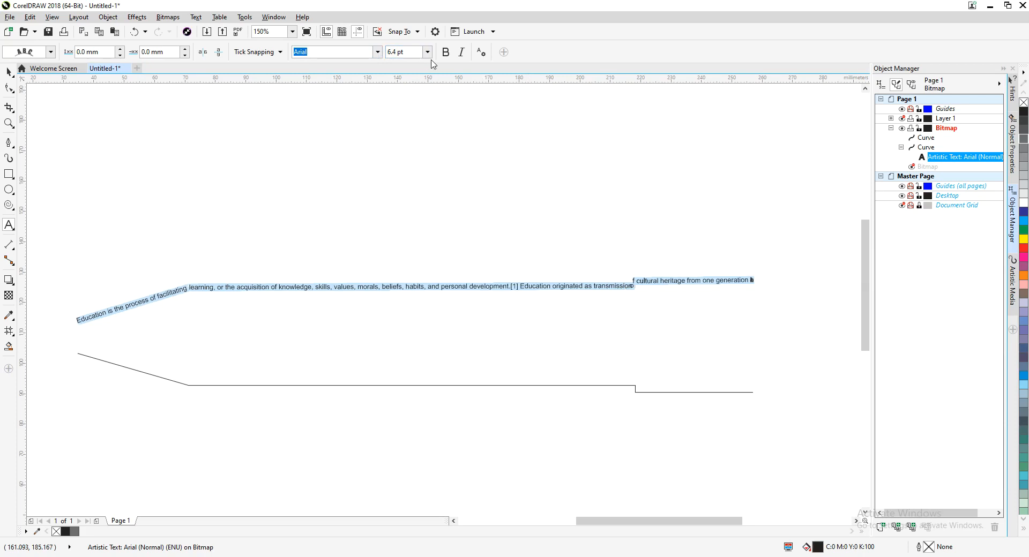
{"action": "left_click", "coordinate": [395, 51]}
{"action": "key", "text": "BackSpace"}
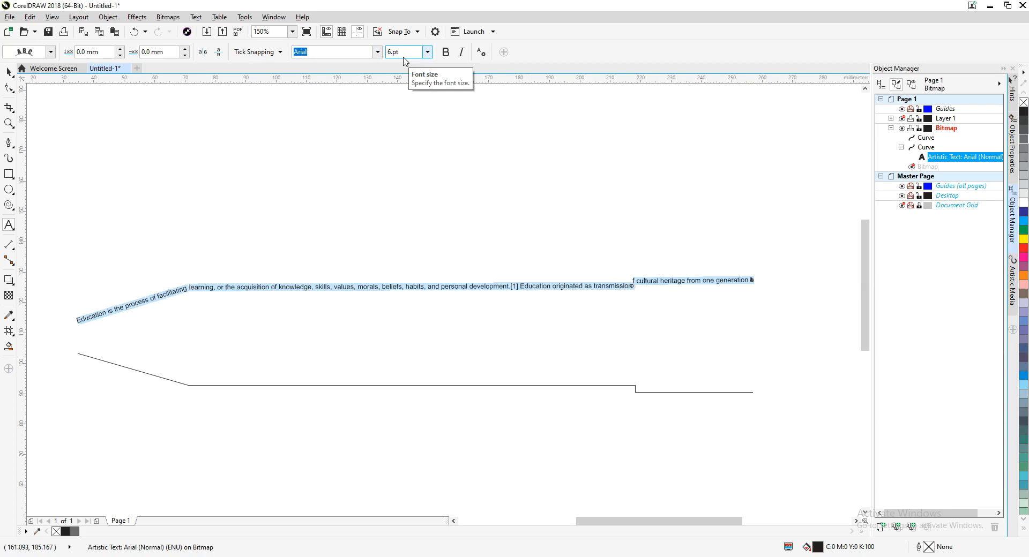
{"action": "type", "text": "2"}
{"action": "key", "text": "Return"}
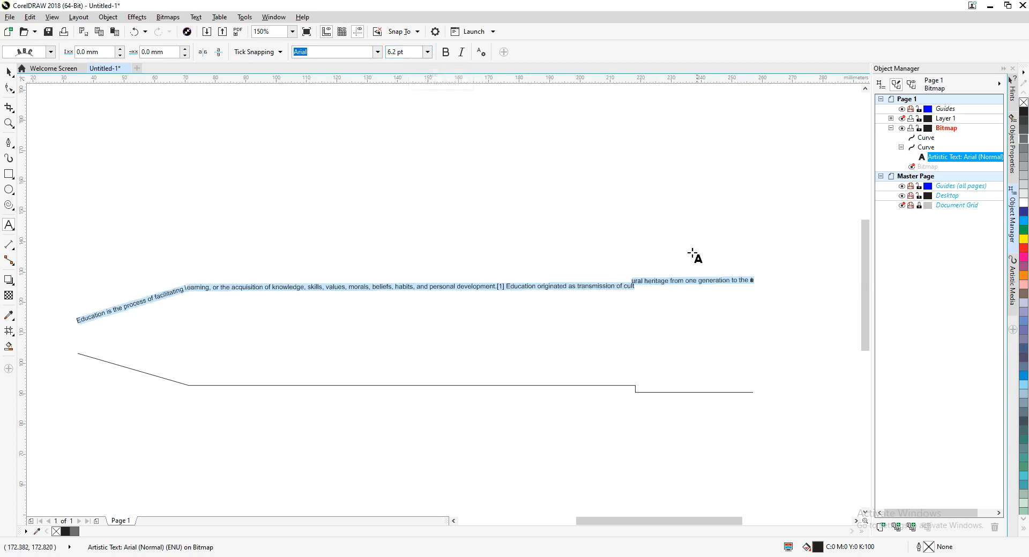
Set the font size of the text on the upper curve to 6.1 pt
{"action": "scroll", "coordinate": [750, 268], "scroll_direction": "up", "scroll_amount": 2}
{"action": "left_click", "coordinate": [400, 52]}
{"action": "left_click", "coordinate": [396, 52]}
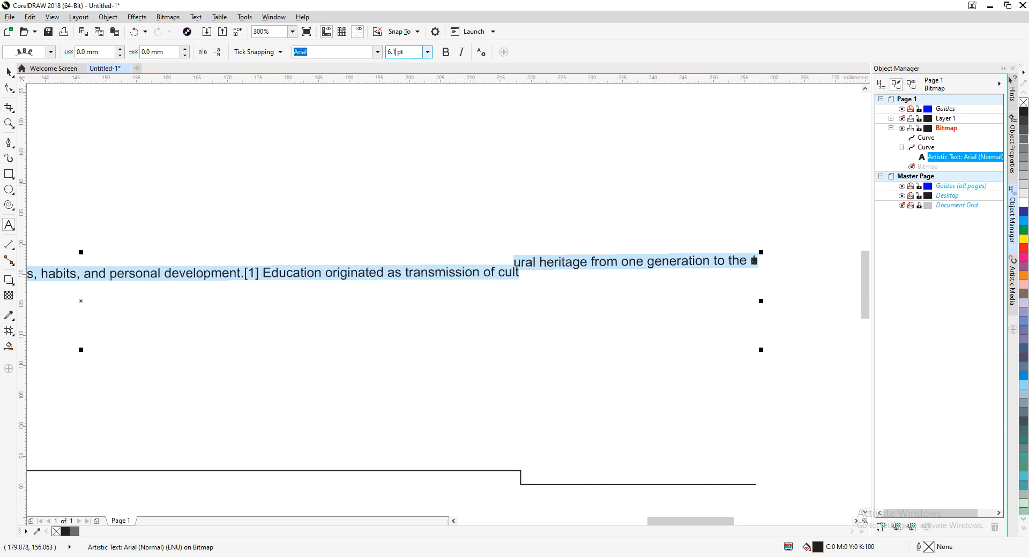
{"action": "key", "text": "Return"}
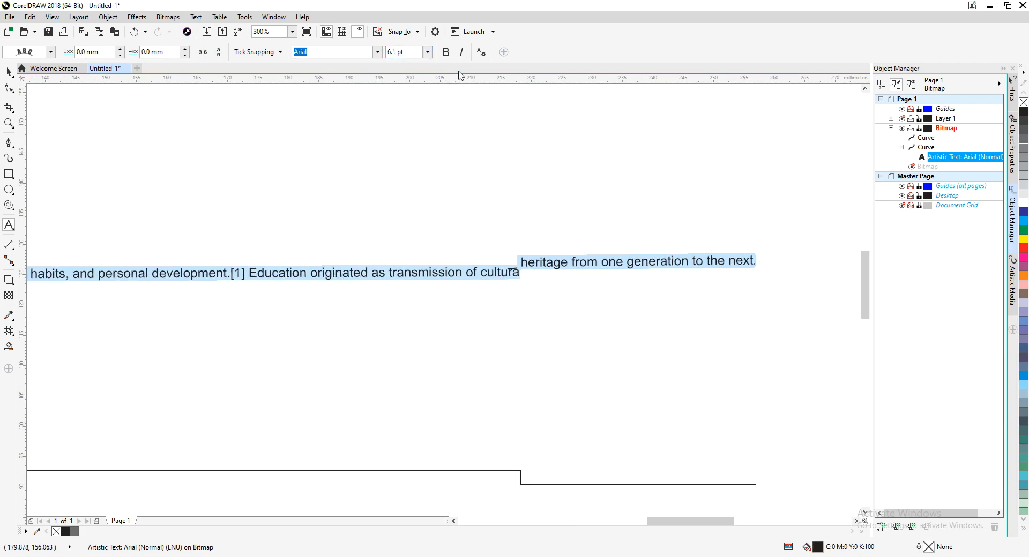
{"action": "scroll", "coordinate": [470, 257], "scroll_direction": "down", "scroll_amount": 5}
{"action": "scroll", "coordinate": [515, 257], "scroll_direction": "up", "scroll_amount": 5}
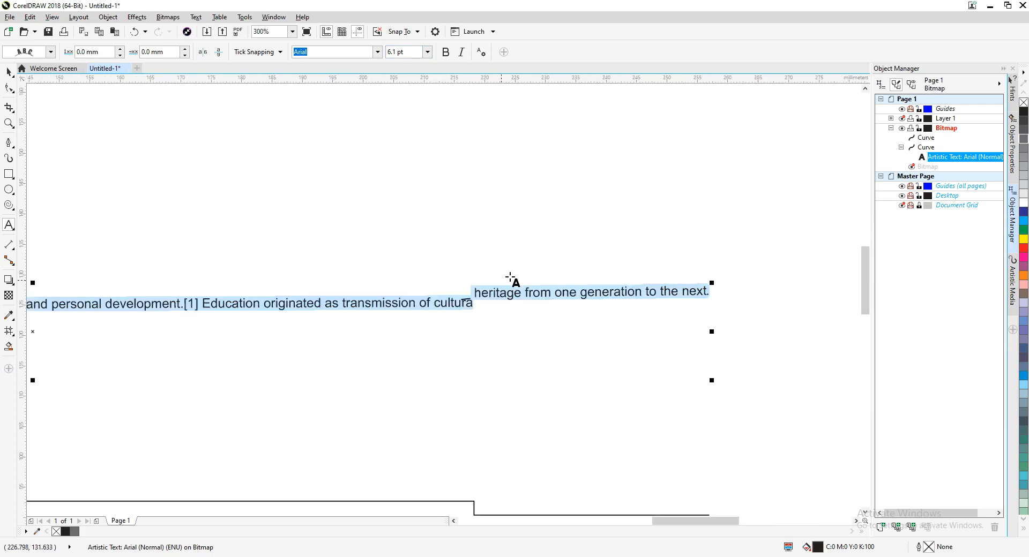
{"action": "scroll", "coordinate": [455, 335], "scroll_direction": "up", "scroll_amount": 3}
{"action": "scroll", "coordinate": [448, 311], "scroll_direction": "down", "scroll_amount": 4}
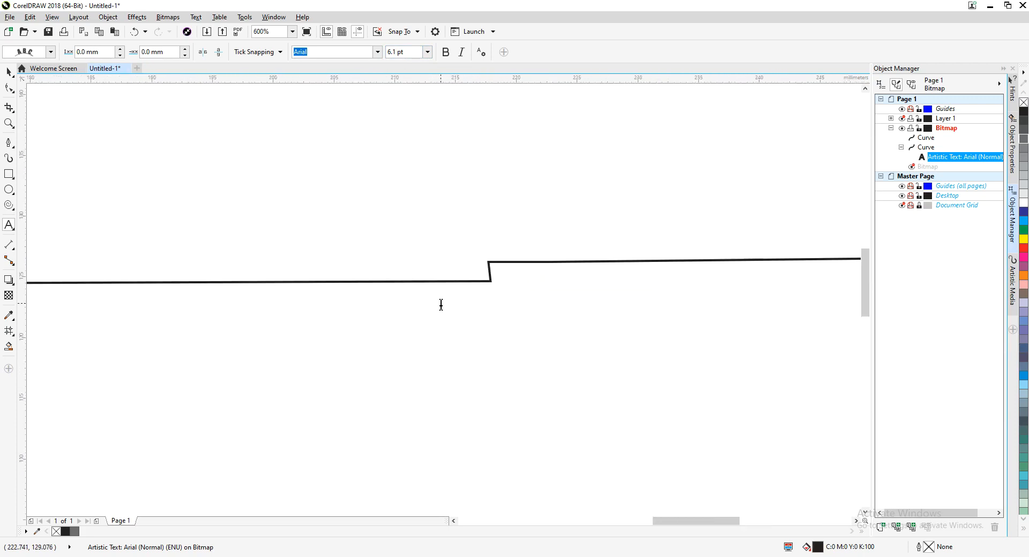
Deselect the text on the upper curve and examine how it follows the pencil's outline
{"action": "left_click_drag", "start_coordinate": [417, 288], "coordinate": [552, 264]}
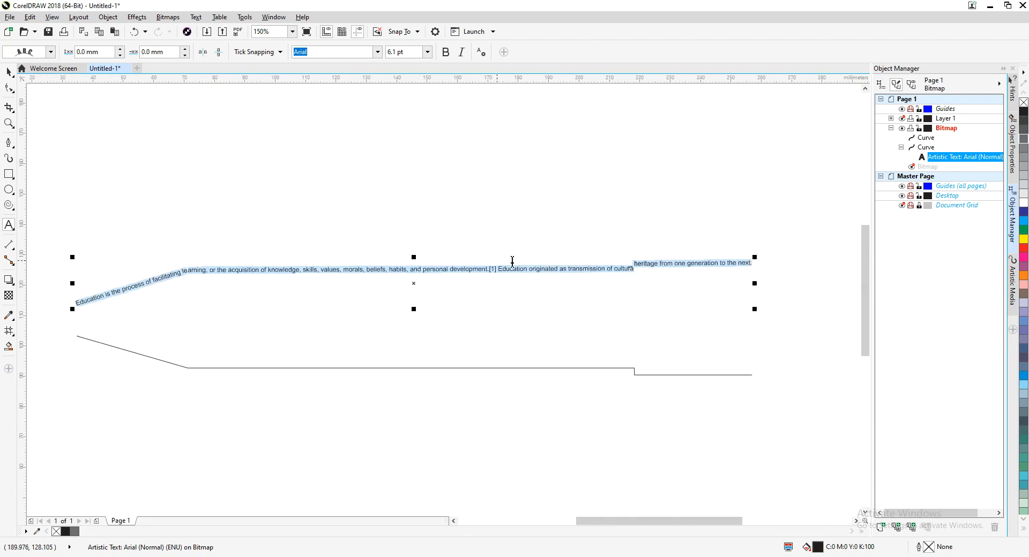
{"action": "left_click", "coordinate": [9, 73]}
{"action": "left_click", "coordinate": [87, 160]}
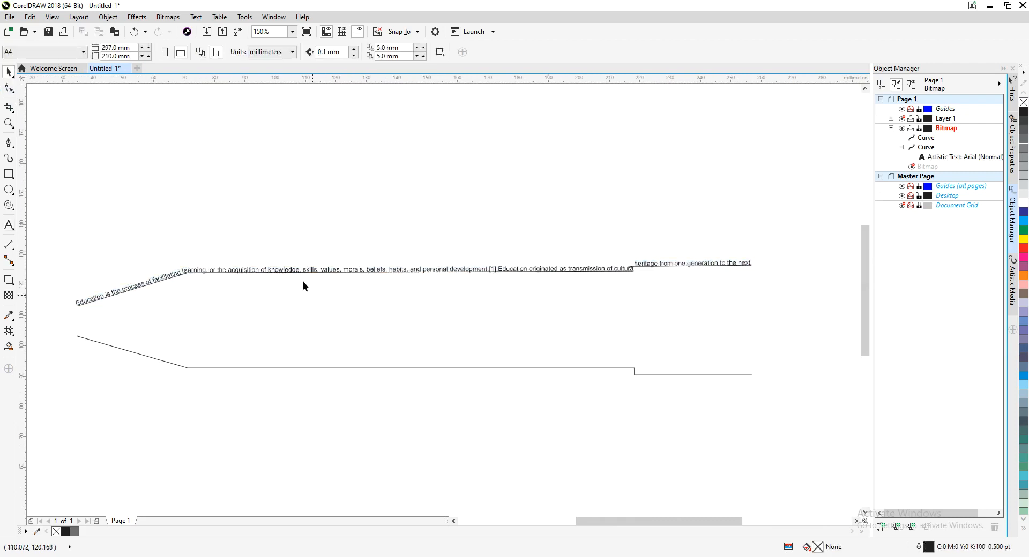
{"action": "scroll", "coordinate": [315, 325], "scroll_direction": "up", "scroll_amount": 1}
{"action": "left_click_drag", "start_coordinate": [316, 324], "coordinate": [348, 276]}
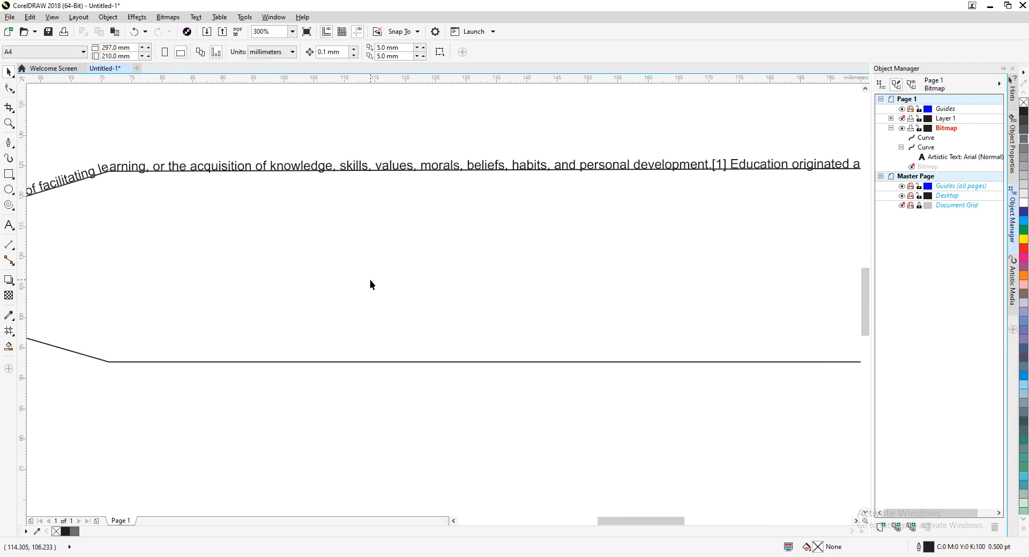
{"action": "scroll", "coordinate": [328, 381], "scroll_direction": "down", "scroll_amount": 1}
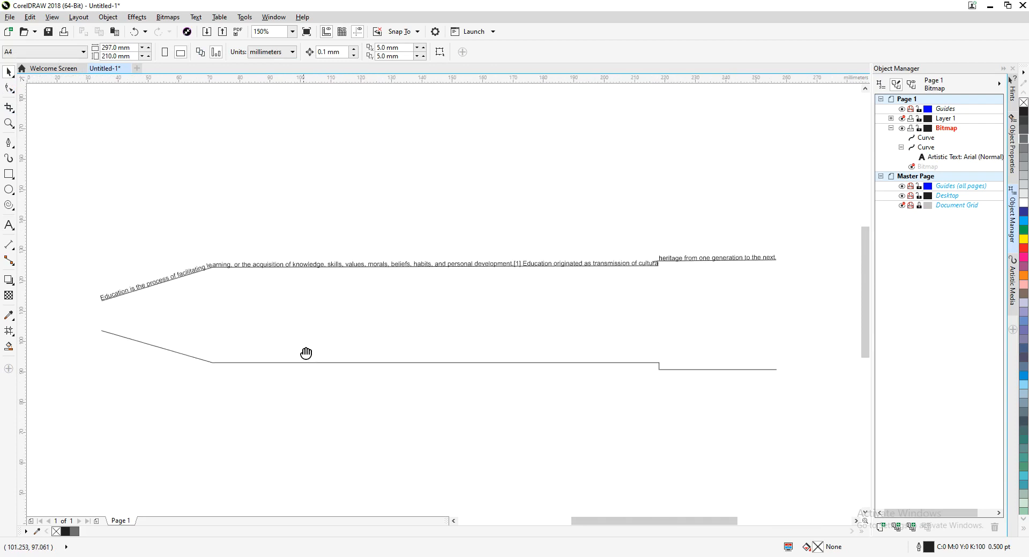
{"action": "left_click_drag", "start_coordinate": [306, 354], "coordinate": [221, 329]}
Start a new artistic text object in the empty area below the lower curve with a font size of 6.1 pt
{"action": "left_click", "coordinate": [223, 333]}
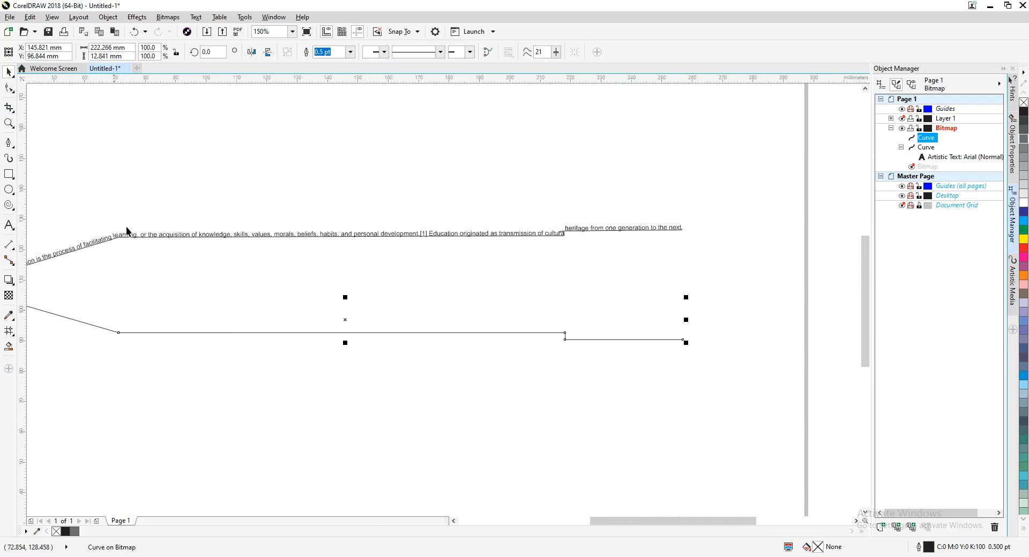
{"action": "left_click", "coordinate": [9, 226]}
{"action": "left_click", "coordinate": [227, 455]}
{"action": "scroll", "coordinate": [230, 445], "scroll_direction": "down", "scroll_amount": 2}
{"action": "left_click_drag", "start_coordinate": [232, 443], "coordinate": [204, 294]}
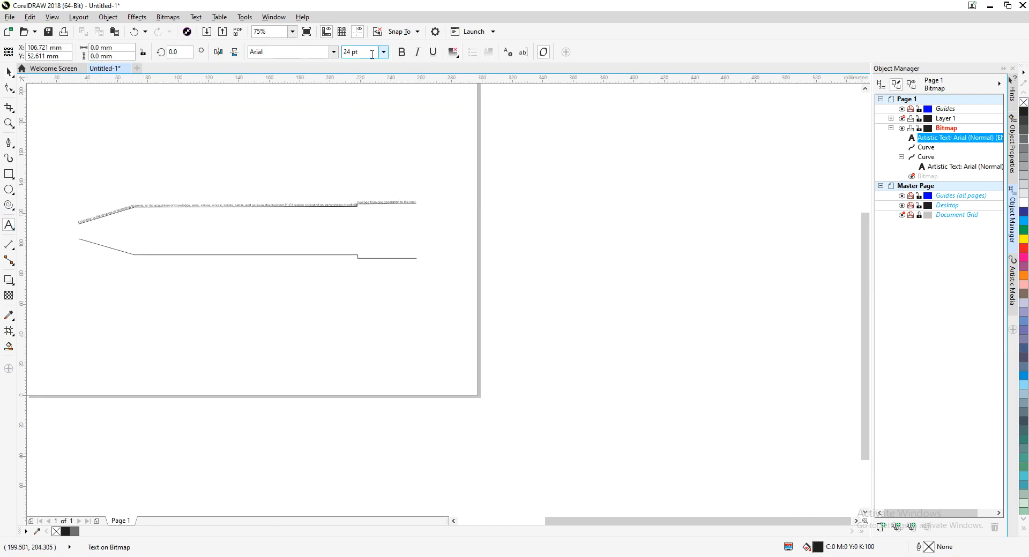
{"action": "left_click", "coordinate": [346, 52]}
{"action": "type", "text": "6.1"}
{"action": "key", "text": "Return"}
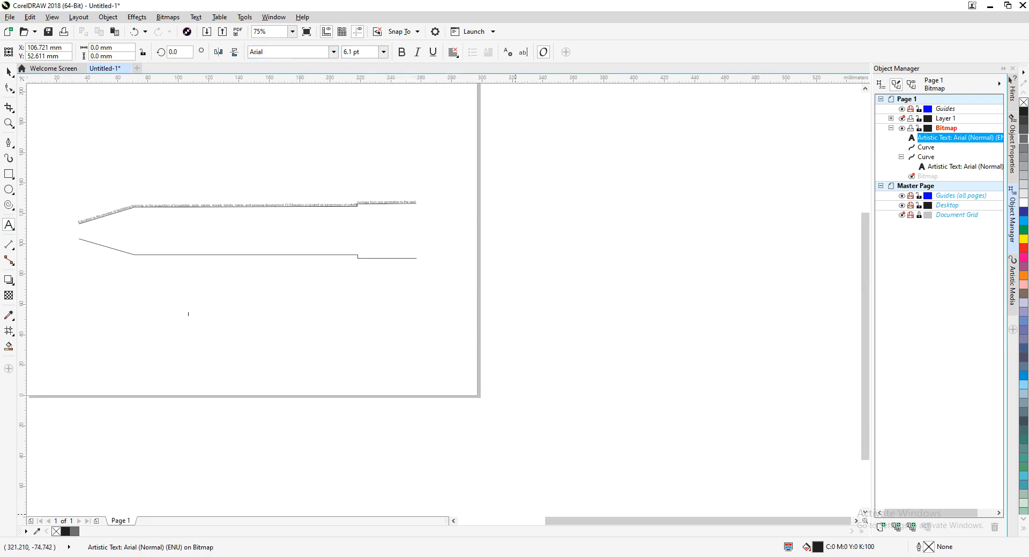
Switch to the Wikipedia Education article, copy the sentence beginning "Today, educational goals", and paste it into the new text object in CorelDRAW
{"action": "left_click", "coordinate": [379, 555]}
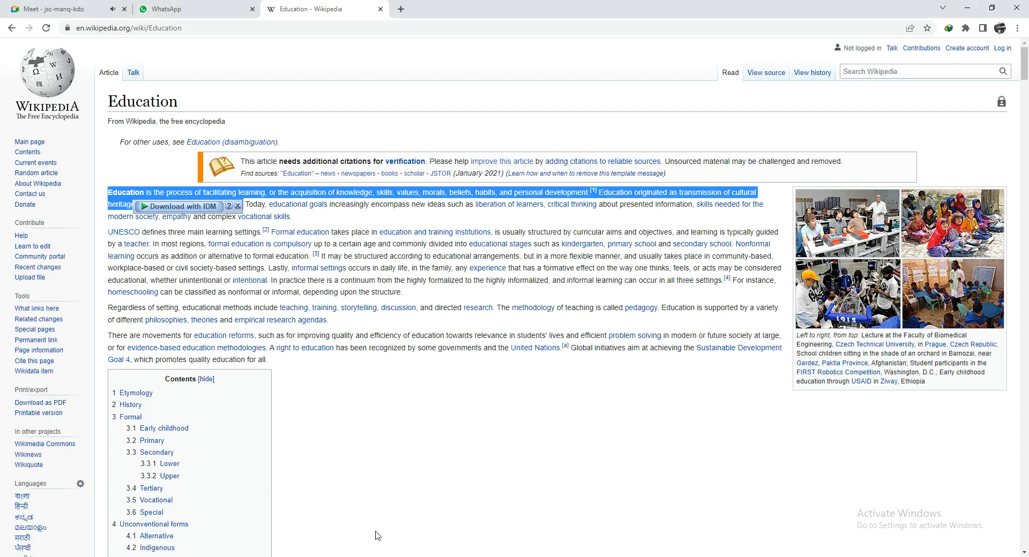
{"action": "left_click", "coordinate": [236, 207]}
{"action": "left_click_drag", "start_coordinate": [245, 205], "coordinate": [300, 219]}
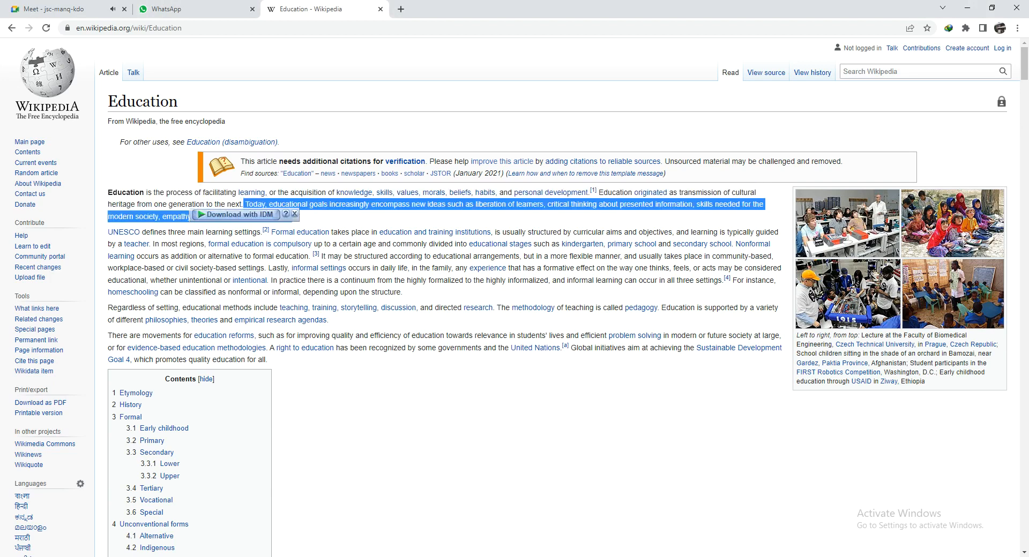
{"action": "key", "text": "ctrl+c"}
{"action": "key", "text": "alt+Tab"}
{"action": "key", "text": "ctrl+v"}
{"action": "scroll", "coordinate": [272, 346], "scroll_direction": "up", "scroll_amount": 1}
{"action": "left_click_drag", "start_coordinate": [263, 318], "coordinate": [448, 387]}
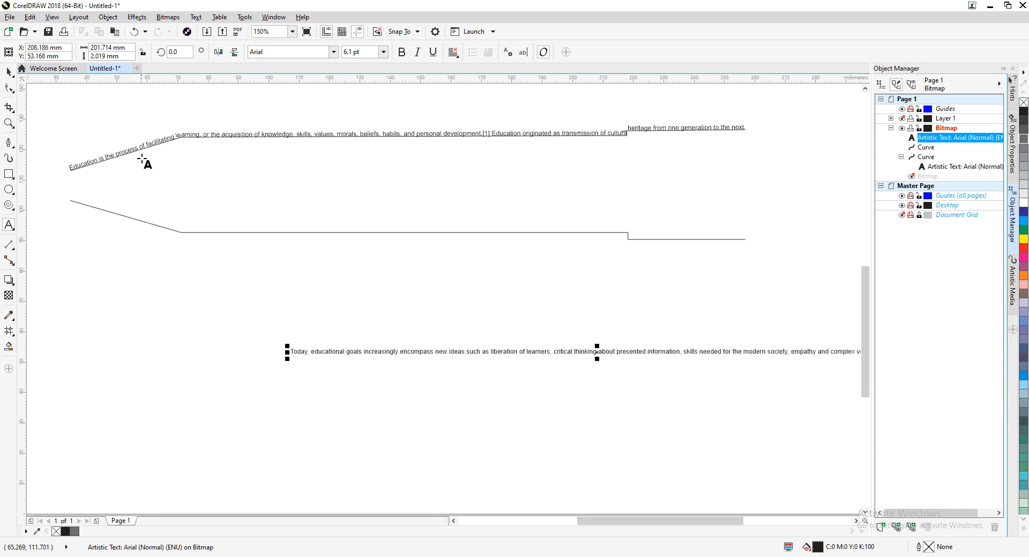
Fit the pasted text to the pencil's lower curve using Fit Text to Path
{"action": "left_click", "coordinate": [8, 71]}
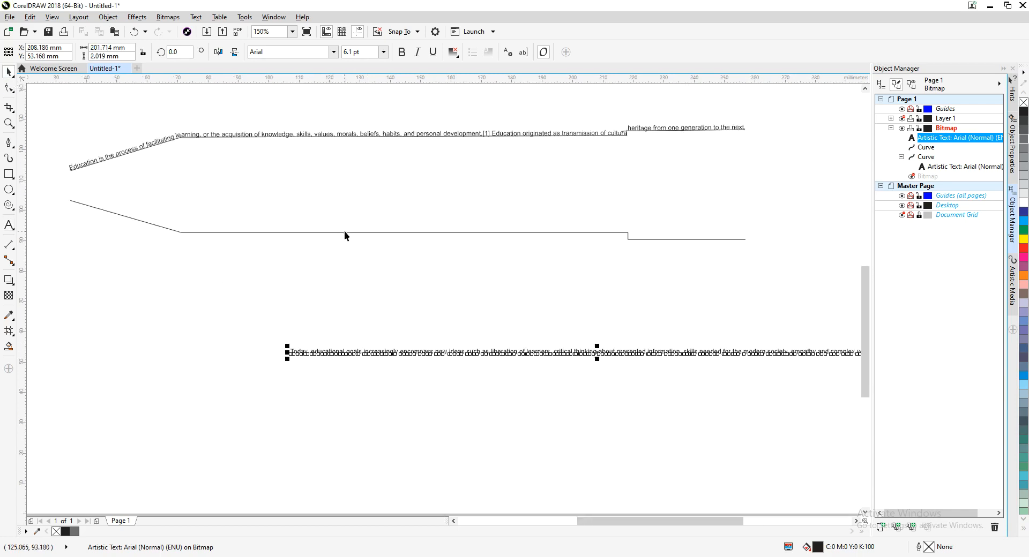
{"action": "left_click", "coordinate": [928, 149], "text": "ctrl"}
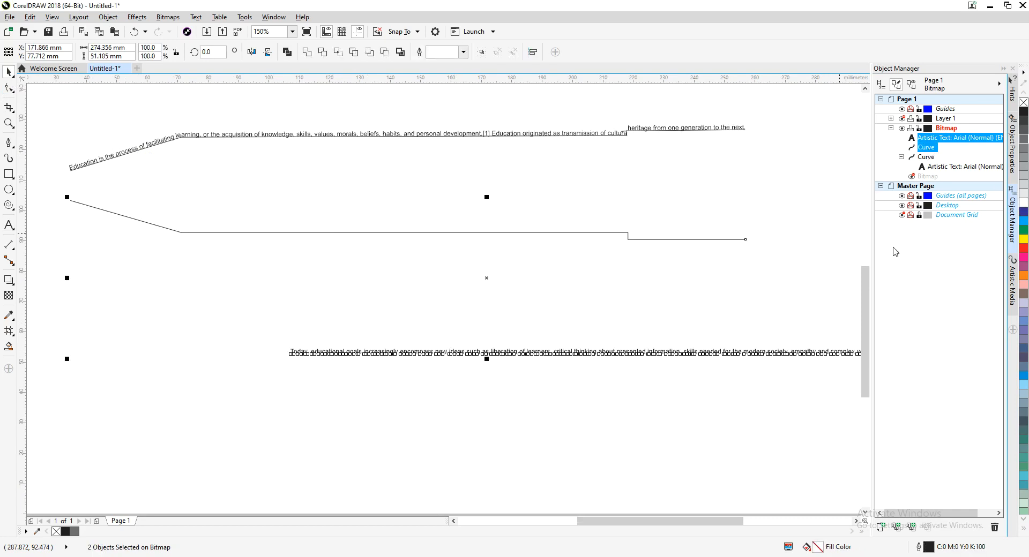
{"action": "left_click", "coordinate": [203, 18]}
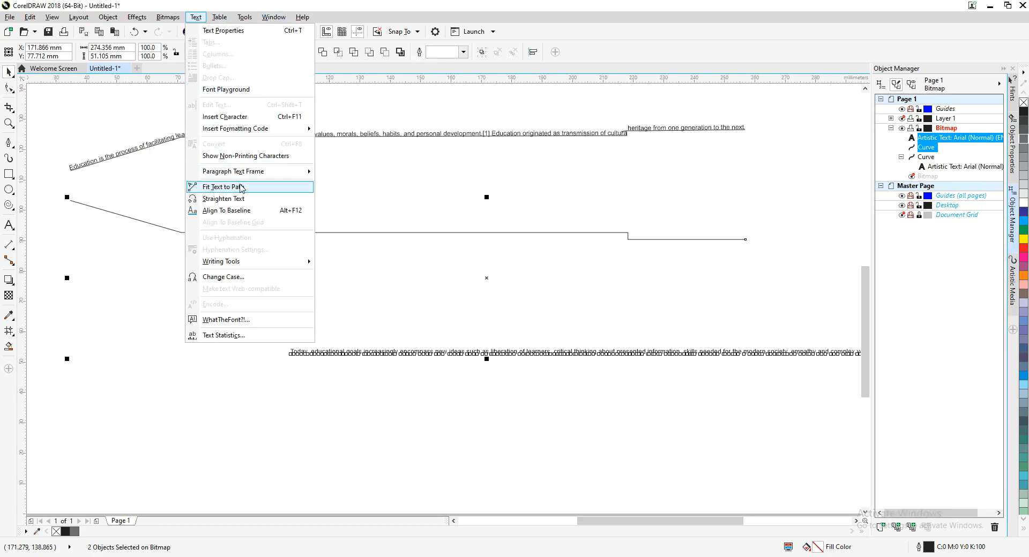
{"action": "left_click", "coordinate": [223, 187]}
{"action": "left_click_drag", "start_coordinate": [289, 223], "coordinate": [288, 246]}
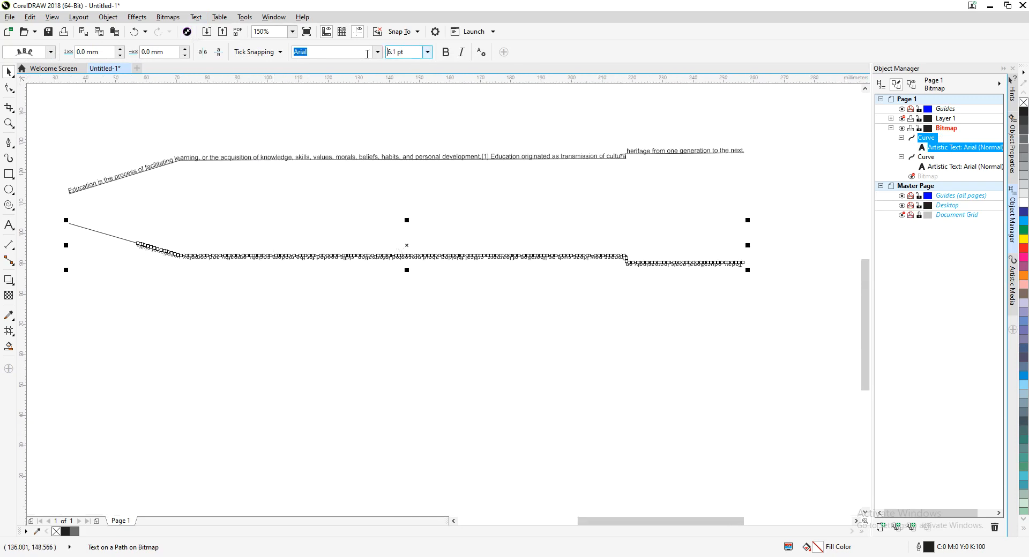
Try 6.5 pt for the text on the lower curve, settle on a font size of 6.8 pt, and deselect it
{"action": "type", "text": "6"}
{"action": "key", "text": "Return"}
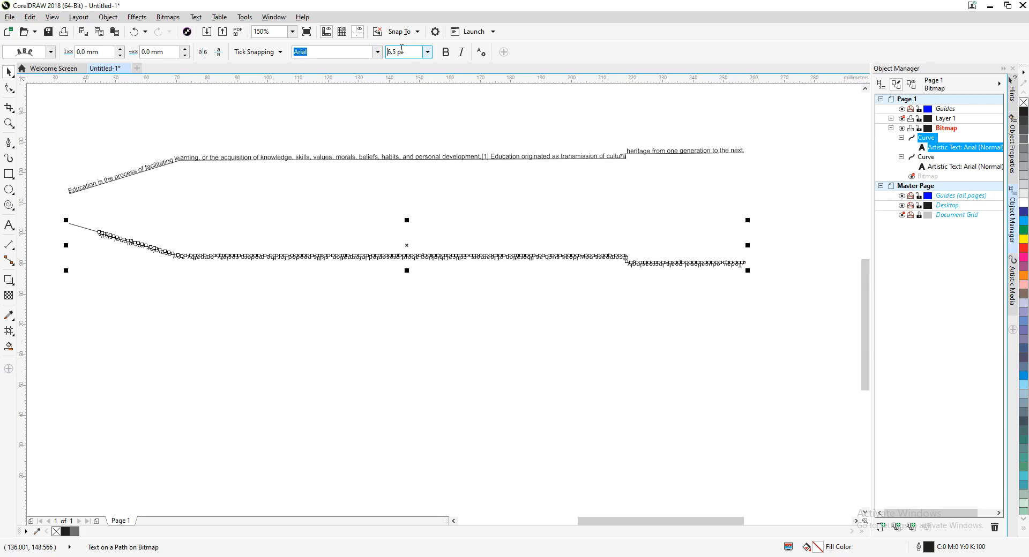
{"action": "key", "text": "BackSpace"}
{"action": "type", "text": "8"}
{"action": "key", "text": "Return"}
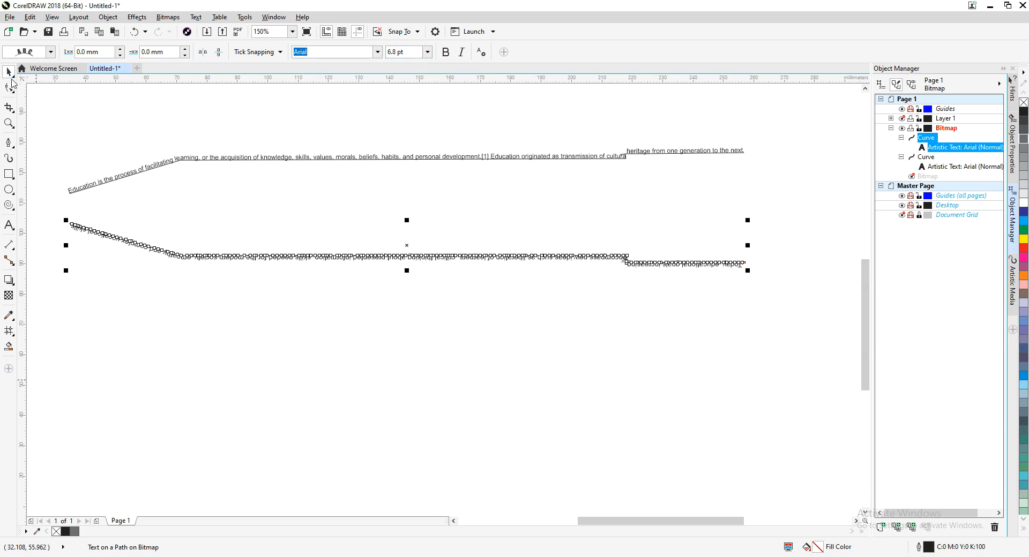
{"action": "left_click", "coordinate": [218, 396]}
Move the upper and lower curves with their fitted text from the Bitmap layer to Layer 1, and show Layer 1
{"action": "scroll", "coordinate": [392, 343], "scroll_direction": "up", "scroll_amount": 2}
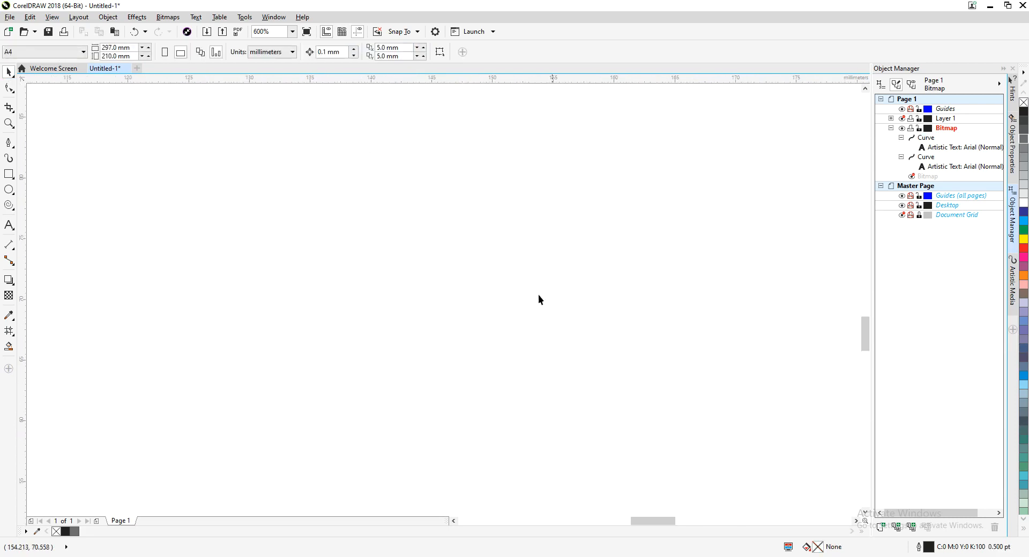
{"action": "left_click_drag", "start_coordinate": [524, 277], "coordinate": [329, 397]}
{"action": "left_click_drag", "start_coordinate": [487, 293], "coordinate": [319, 311]}
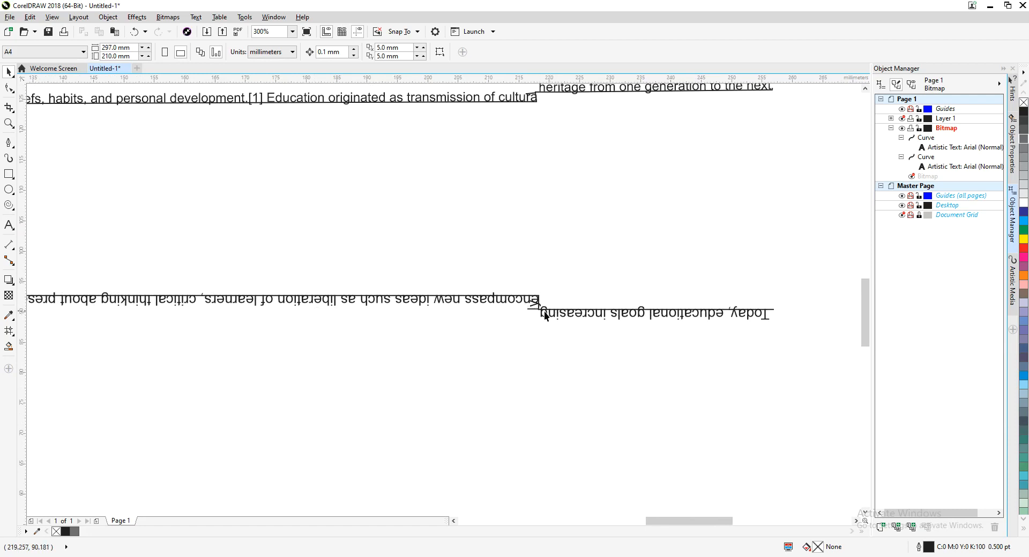
{"action": "scroll", "coordinate": [545, 316], "scroll_direction": "down", "scroll_amount": 1}
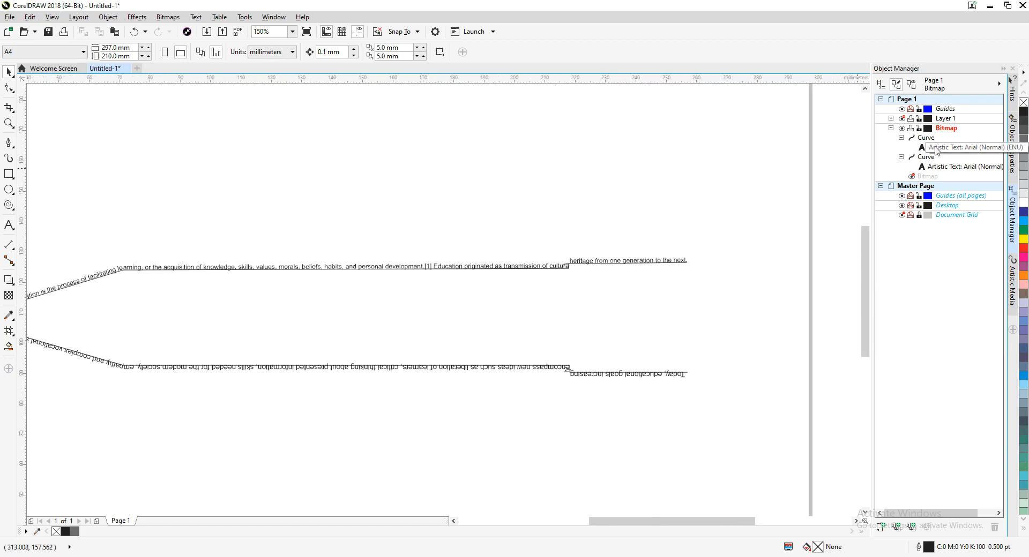
{"action": "left_click", "coordinate": [900, 137]}
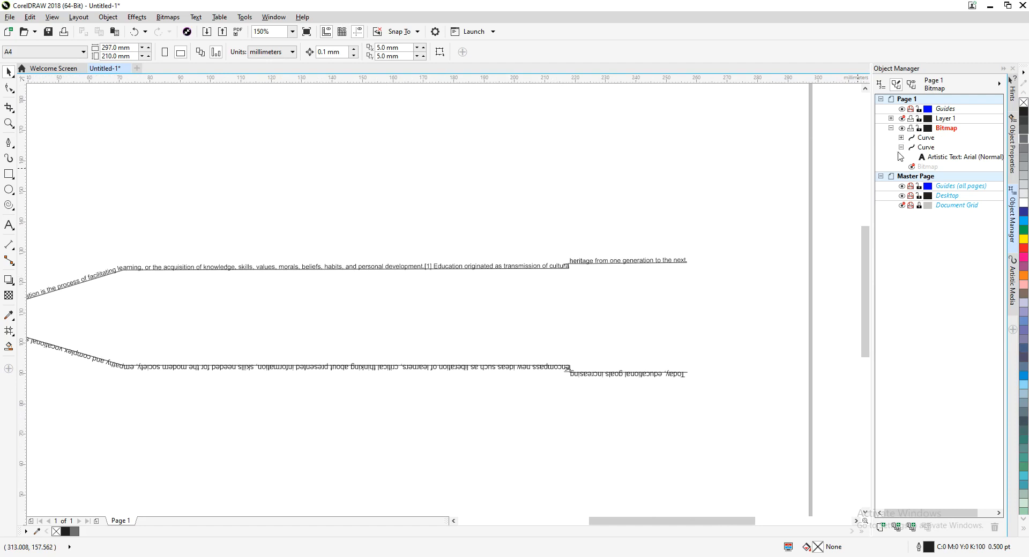
{"action": "left_click", "coordinate": [901, 147]}
{"action": "left_click", "coordinate": [927, 140]}
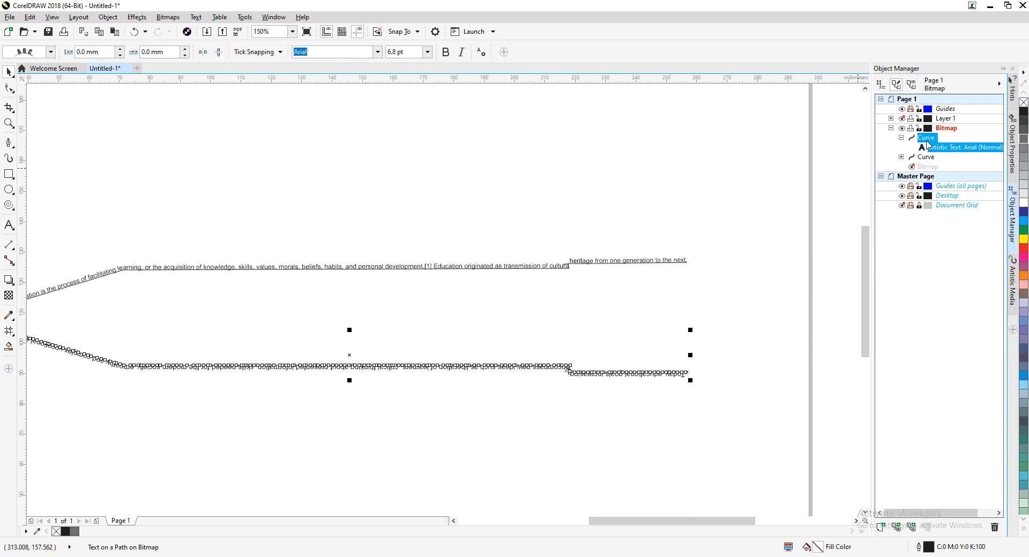
{"action": "left_click", "coordinate": [923, 159], "text": "ctrl"}
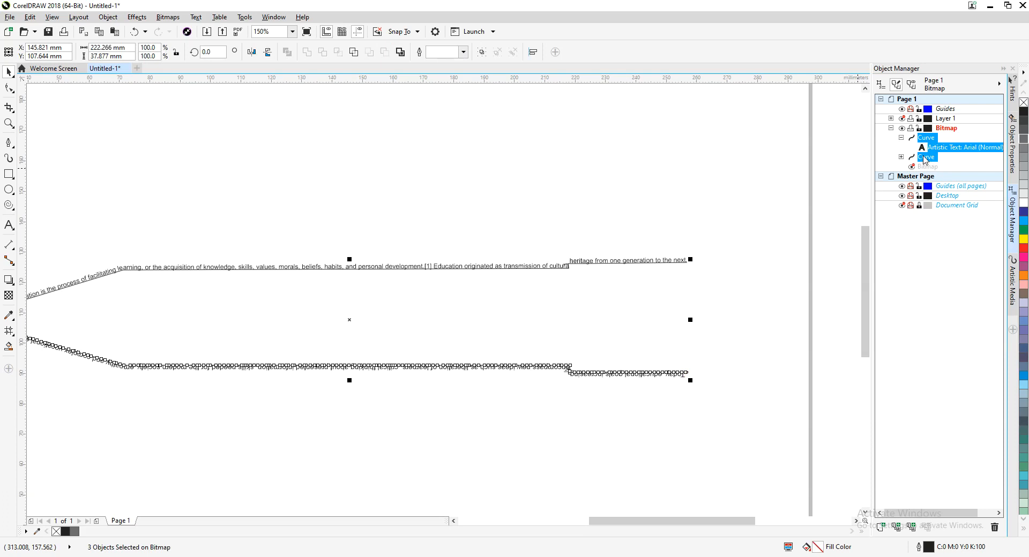
{"action": "left_click_drag", "start_coordinate": [924, 128], "coordinate": [937, 125]}
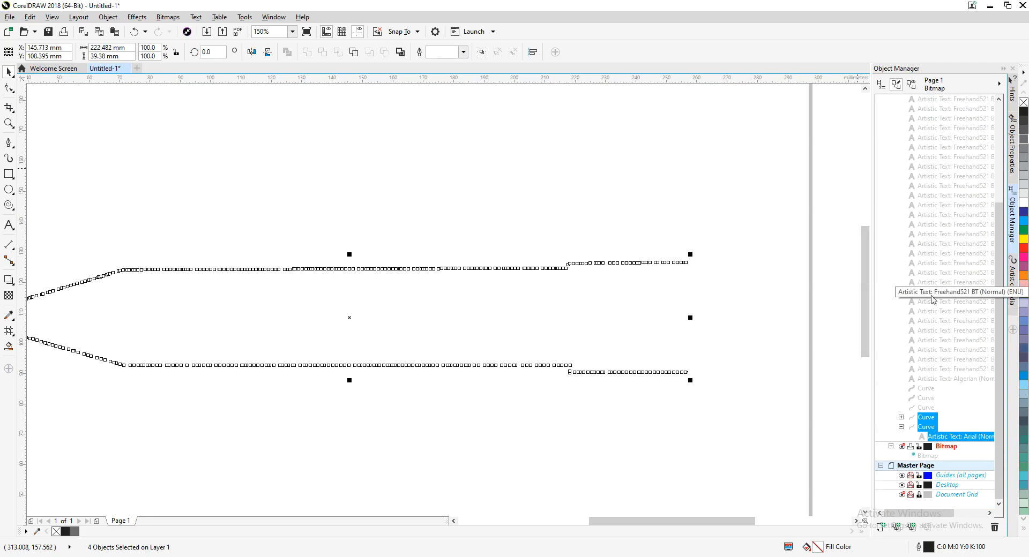
{"action": "scroll", "coordinate": [905, 292], "scroll_direction": "up", "scroll_amount": 10}
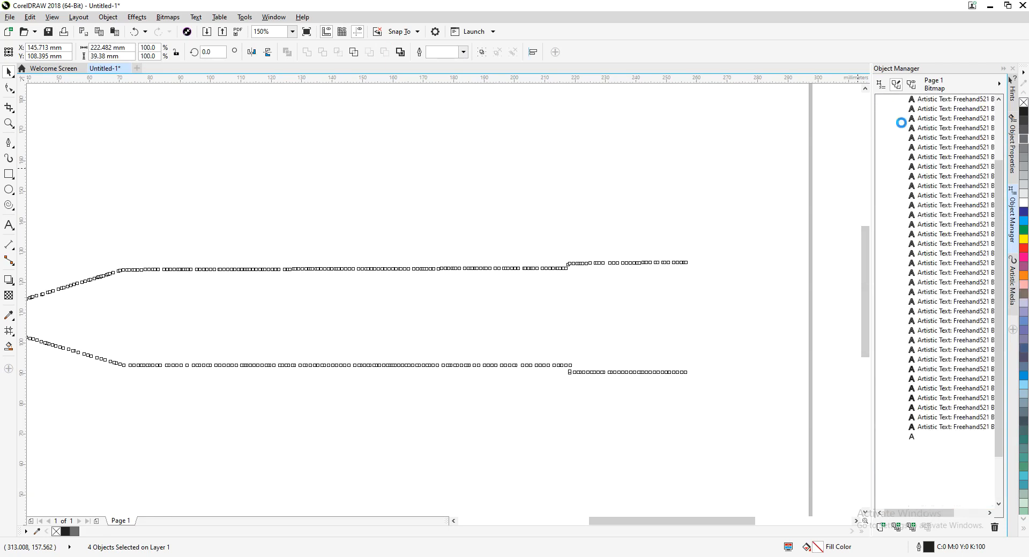
{"action": "left_click", "coordinate": [742, 247]}
Select the upper and lower curves with their fitted text on Layer 1 and hide them
{"action": "scroll", "coordinate": [659, 335], "scroll_direction": "down", "scroll_amount": 3}
{"action": "scroll", "coordinate": [490, 288], "scroll_direction": "up", "scroll_amount": 3}
{"action": "left_click_drag", "start_coordinate": [490, 289], "coordinate": [533, 314]}
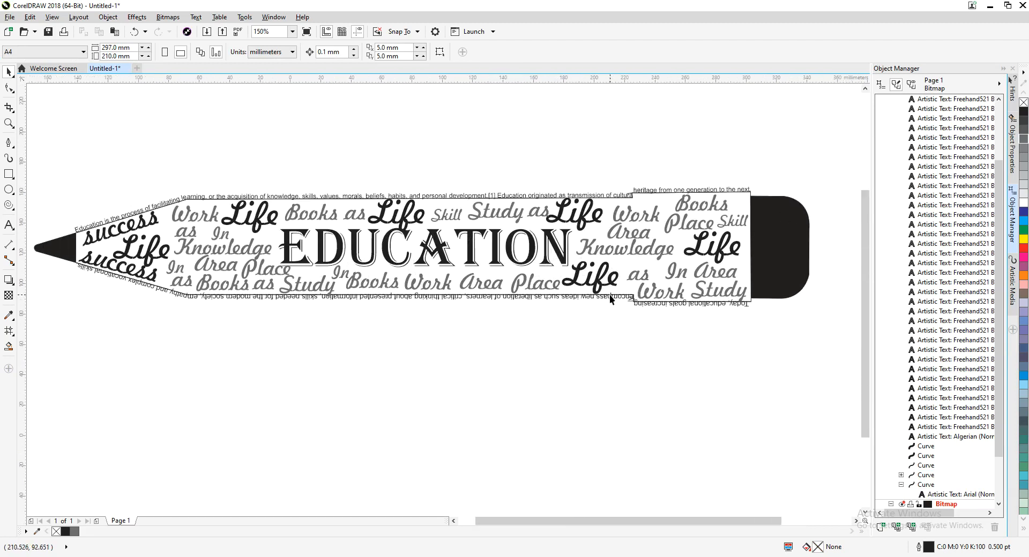
{"action": "scroll", "coordinate": [609, 295], "scroll_direction": "down", "scroll_amount": 2}
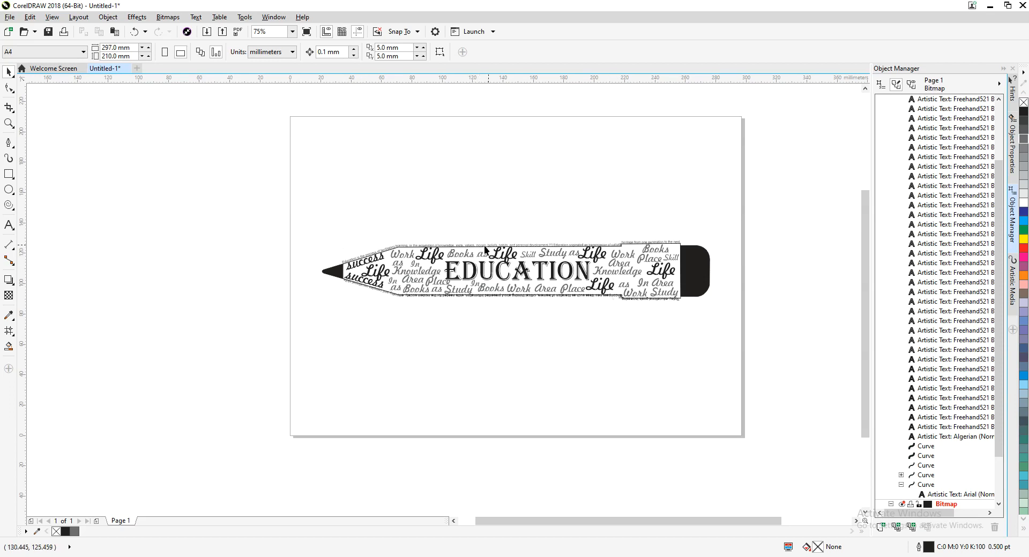
{"action": "left_click", "coordinate": [901, 485]}
{"action": "left_click", "coordinate": [920, 480]}
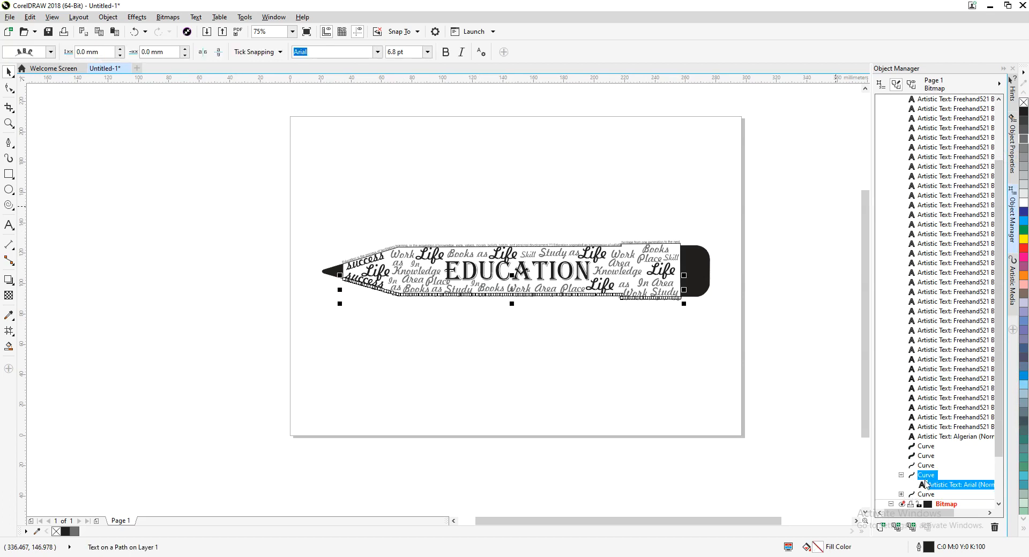
{"action": "left_click", "coordinate": [926, 494], "text": "ctrl"}
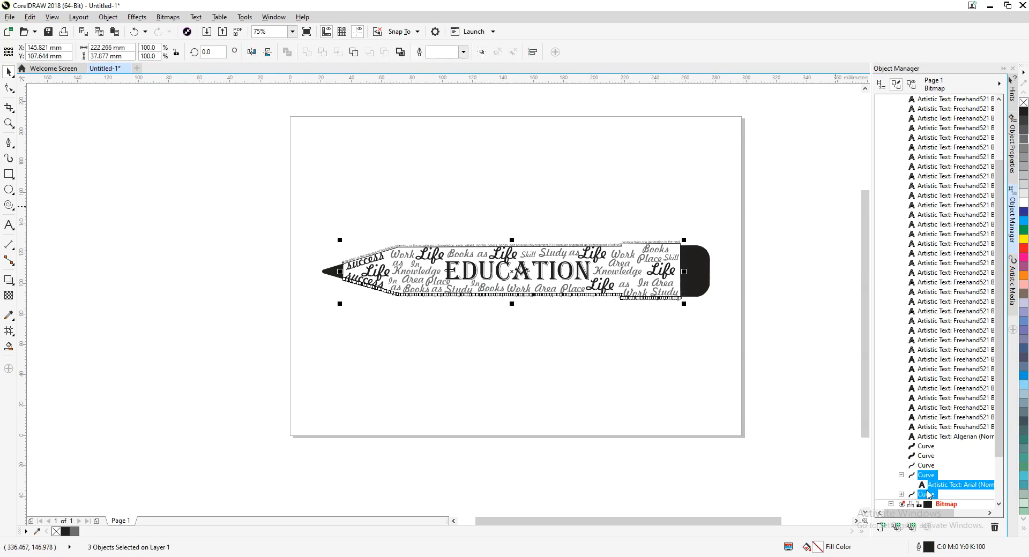
{"action": "right_click", "coordinate": [927, 494]}
{"action": "left_click", "coordinate": [935, 161]}
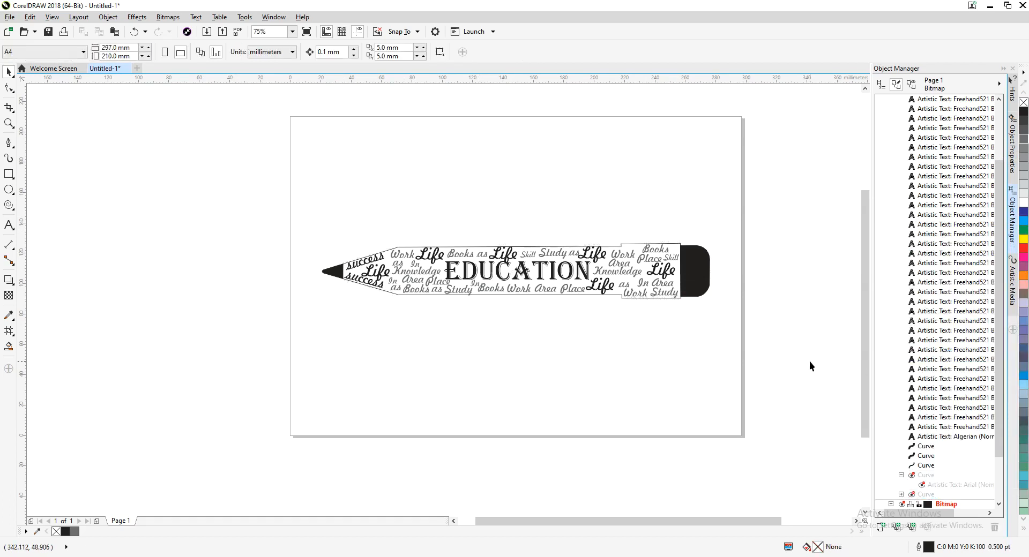
{"action": "scroll", "coordinate": [660, 374], "scroll_direction": "up", "scroll_amount": 2}
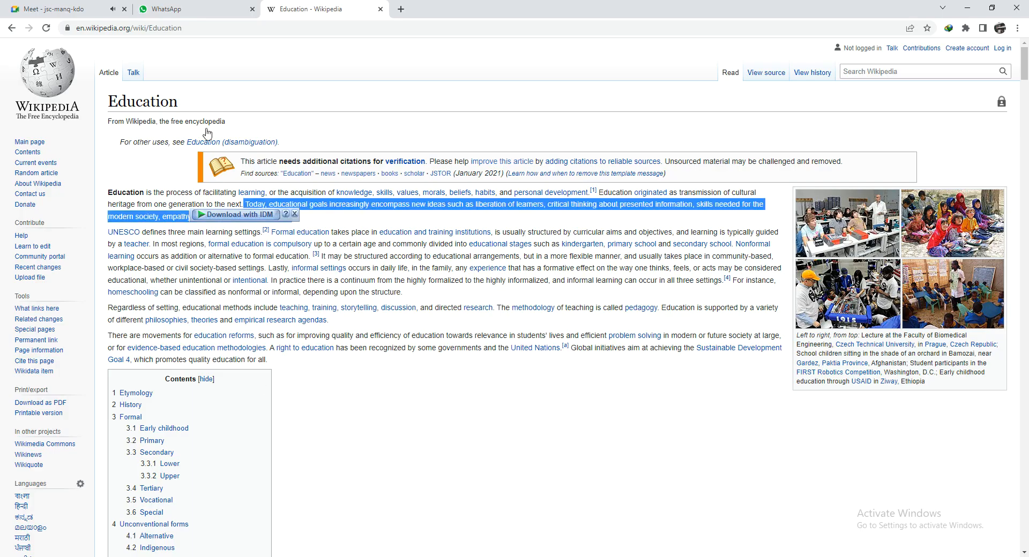
Switch to the web browser and search Google Images for "typography" in a new tab
{"action": "left_click", "coordinate": [401, 10]}
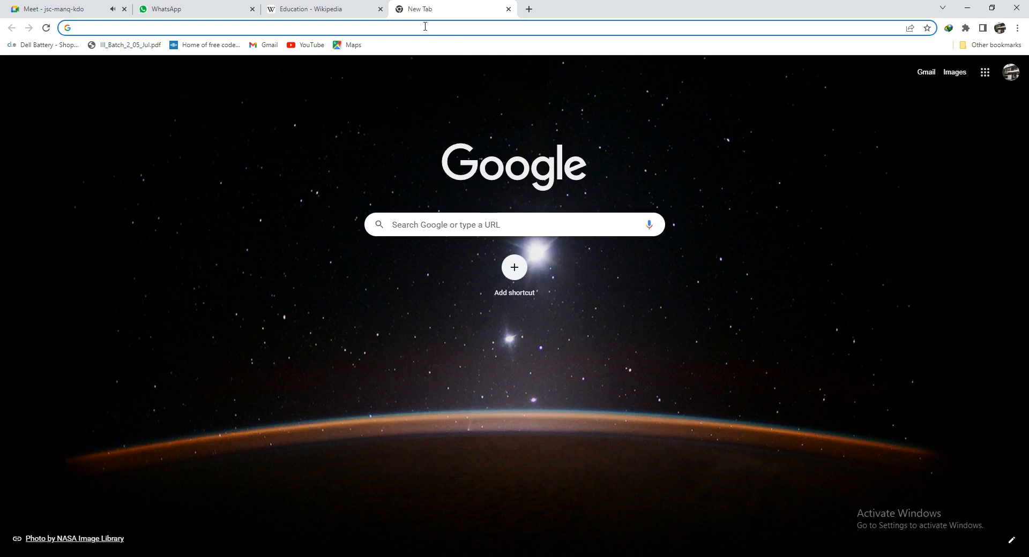
{"action": "type", "text": "typo"}
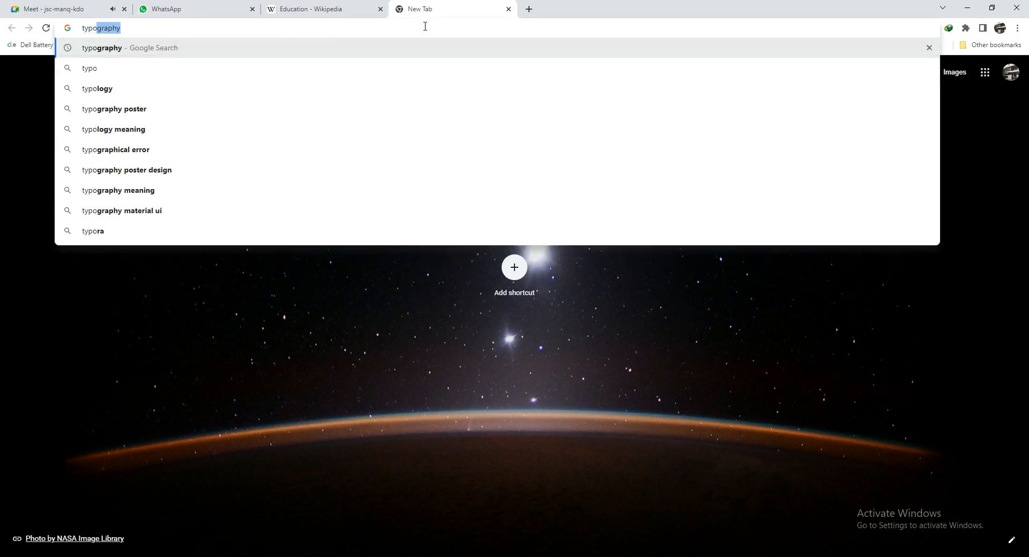
{"action": "type", "text": "graphy"}
{"action": "key", "text": "Return"}
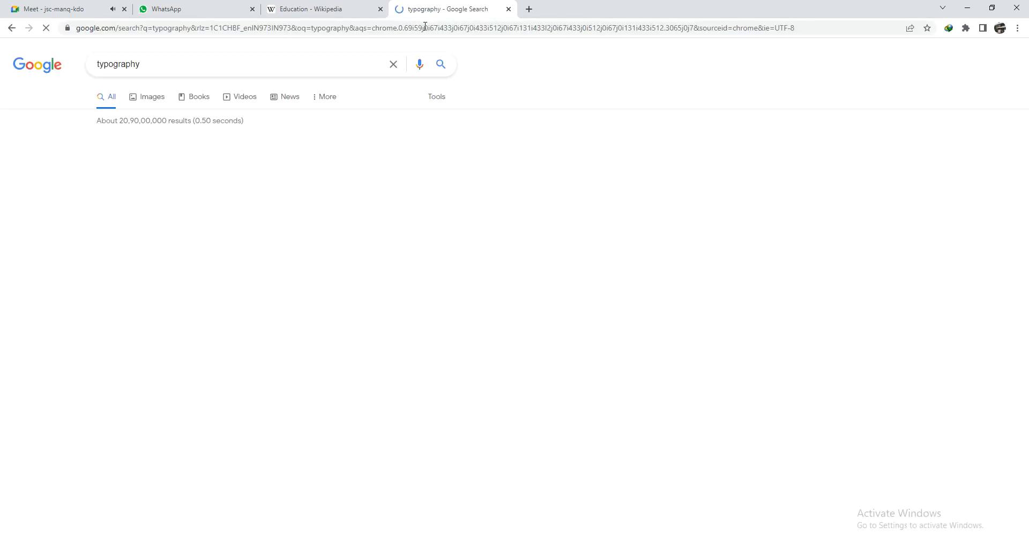
{"action": "left_click", "coordinate": [148, 96]}
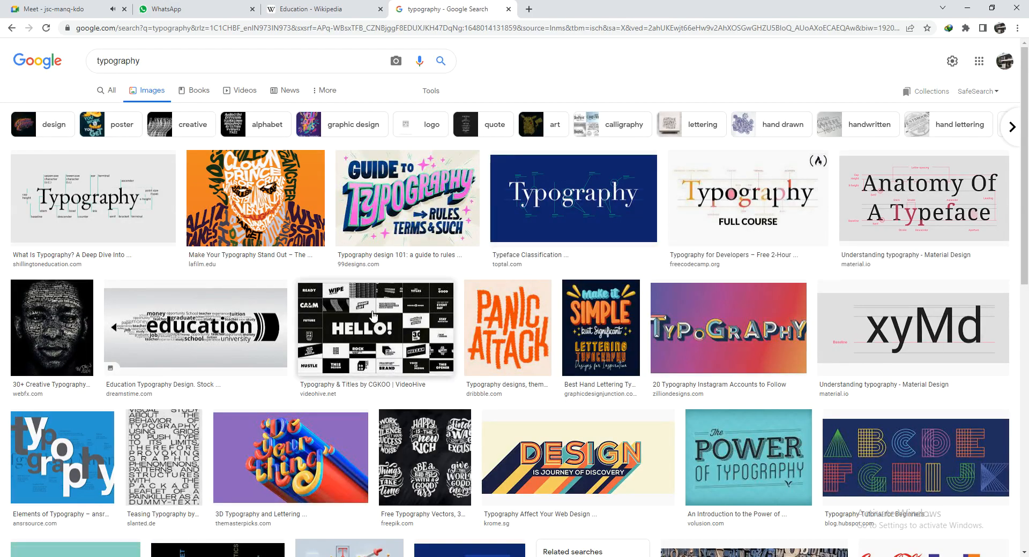
Examine the education pencil and portrait typography examples and browse their related images
{"action": "left_click", "coordinate": [195, 327]}
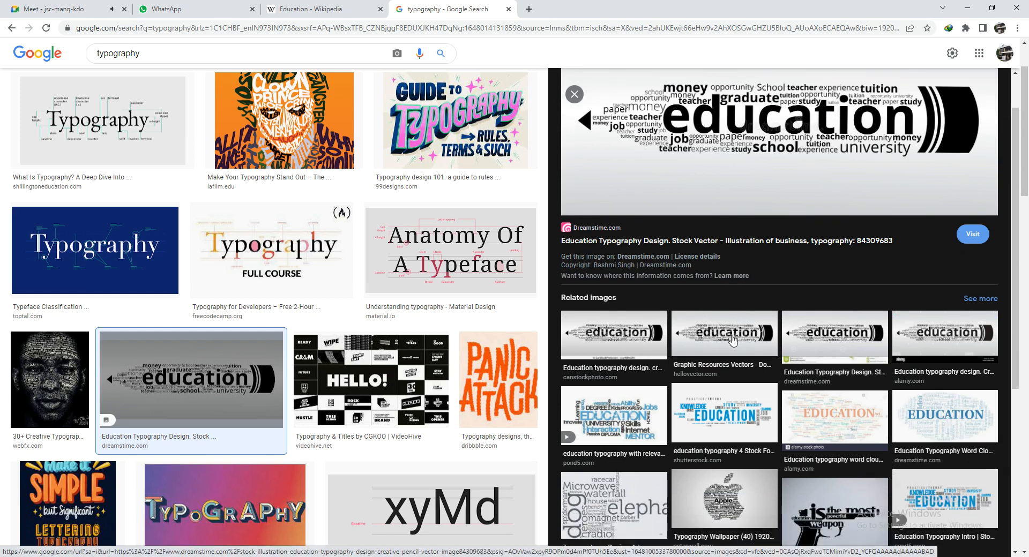
{"action": "left_click", "coordinate": [733, 339]}
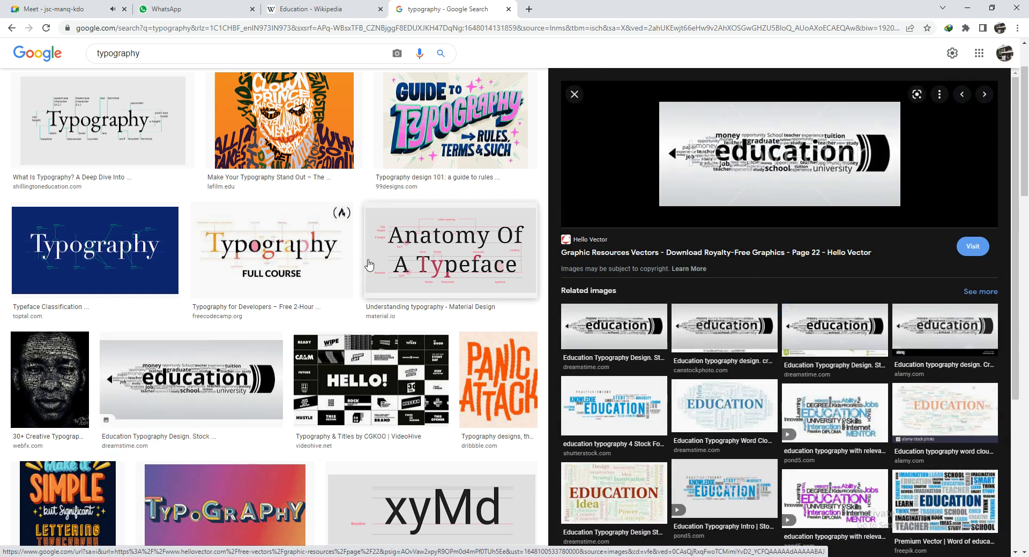
{"action": "scroll", "coordinate": [369, 265], "scroll_direction": "down", "scroll_amount": 2}
{"action": "left_click", "coordinate": [50, 272]}
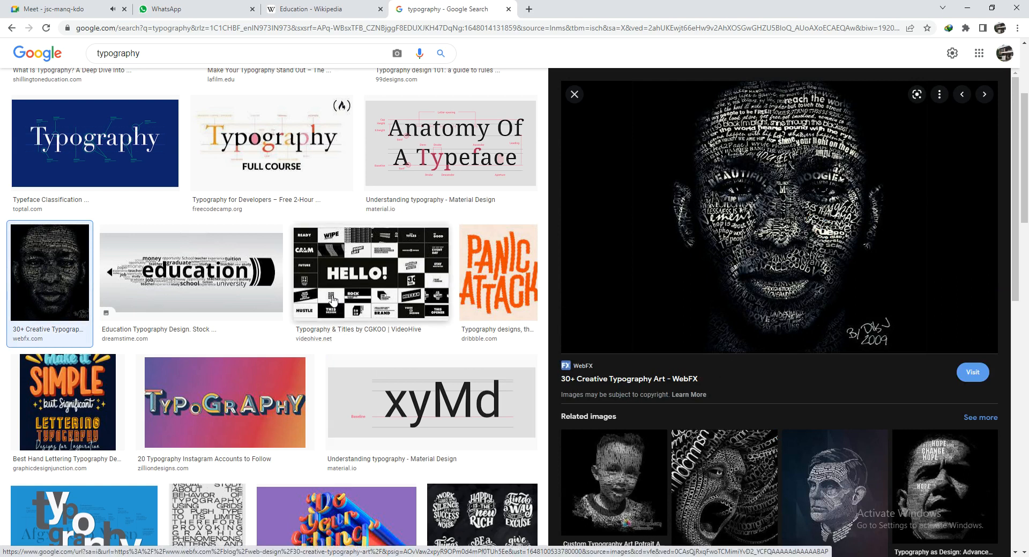
{"action": "scroll", "coordinate": [332, 299], "scroll_direction": "down", "scroll_amount": 4}
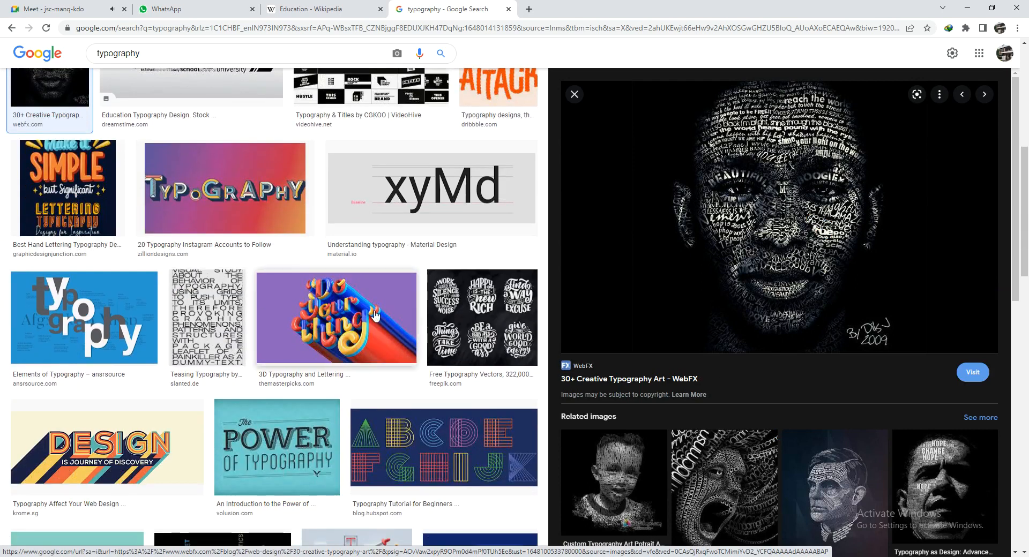
{"action": "scroll", "coordinate": [601, 494], "scroll_direction": "down", "scroll_amount": 3}
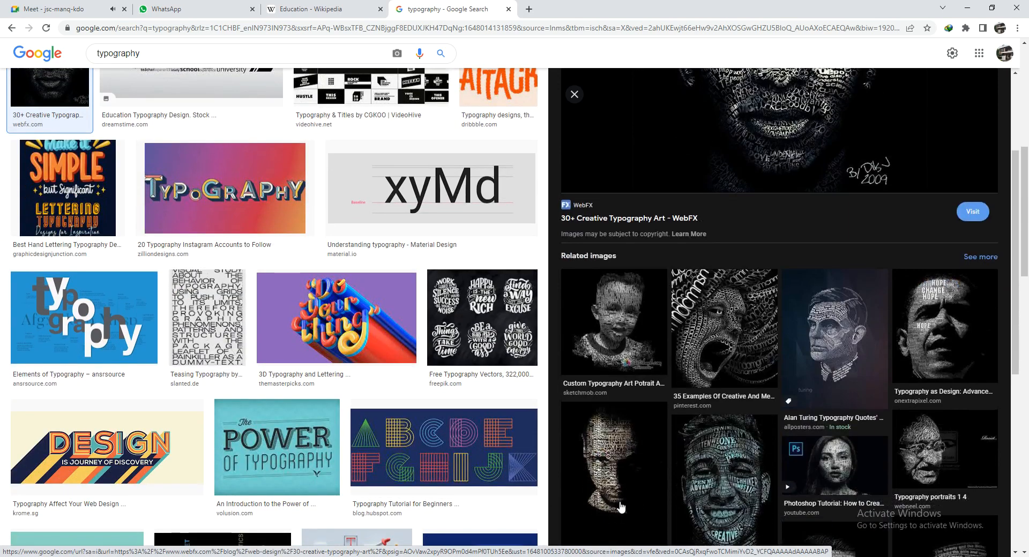
{"action": "scroll", "coordinate": [448, 489], "scroll_direction": "down", "scroll_amount": 3}
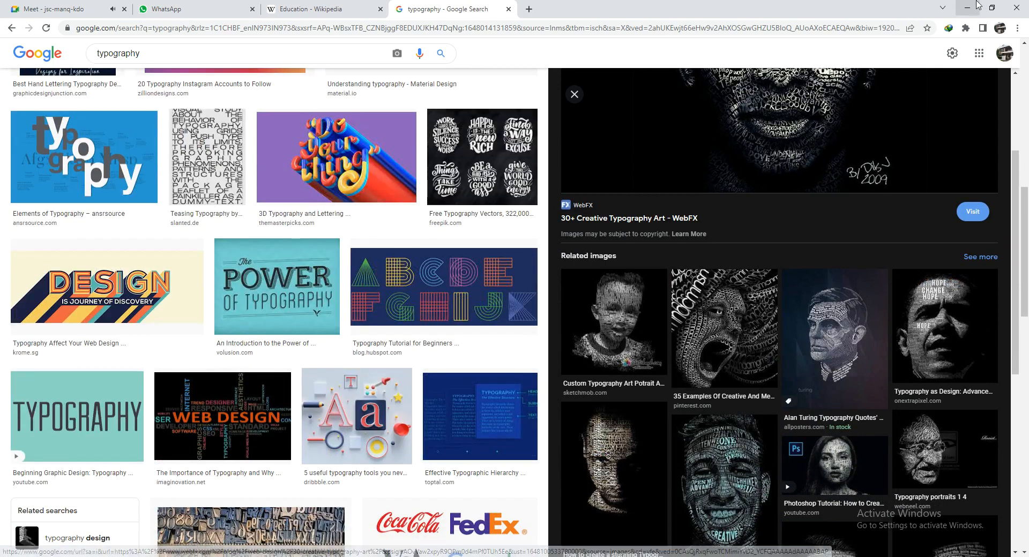